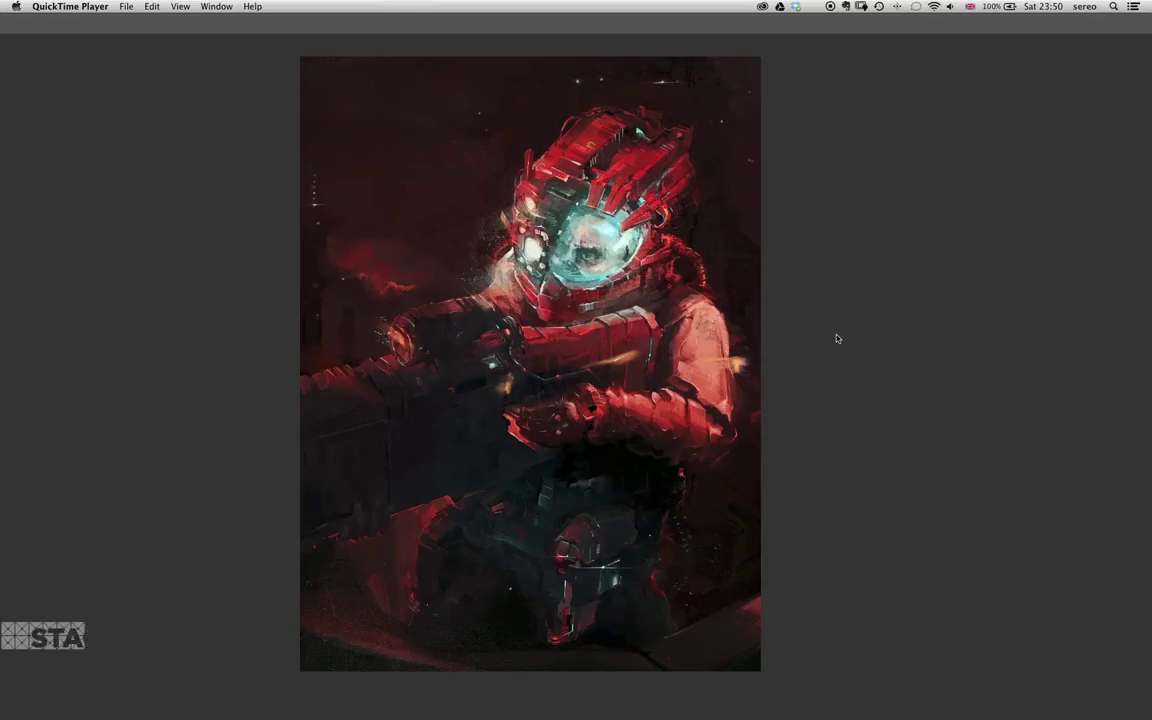
- Switch to Photoshop and check the illustration's pixel dimensions and resolution in Image Size
key(super+Tab)
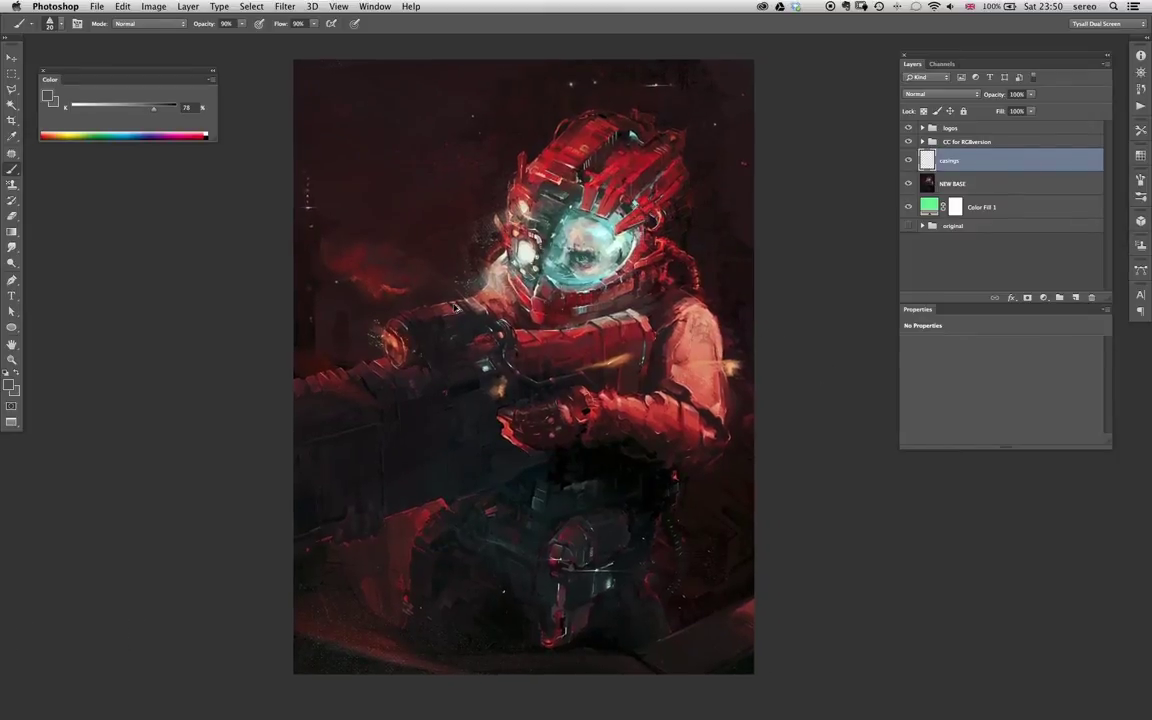
key(space)
key(super+alt+i)
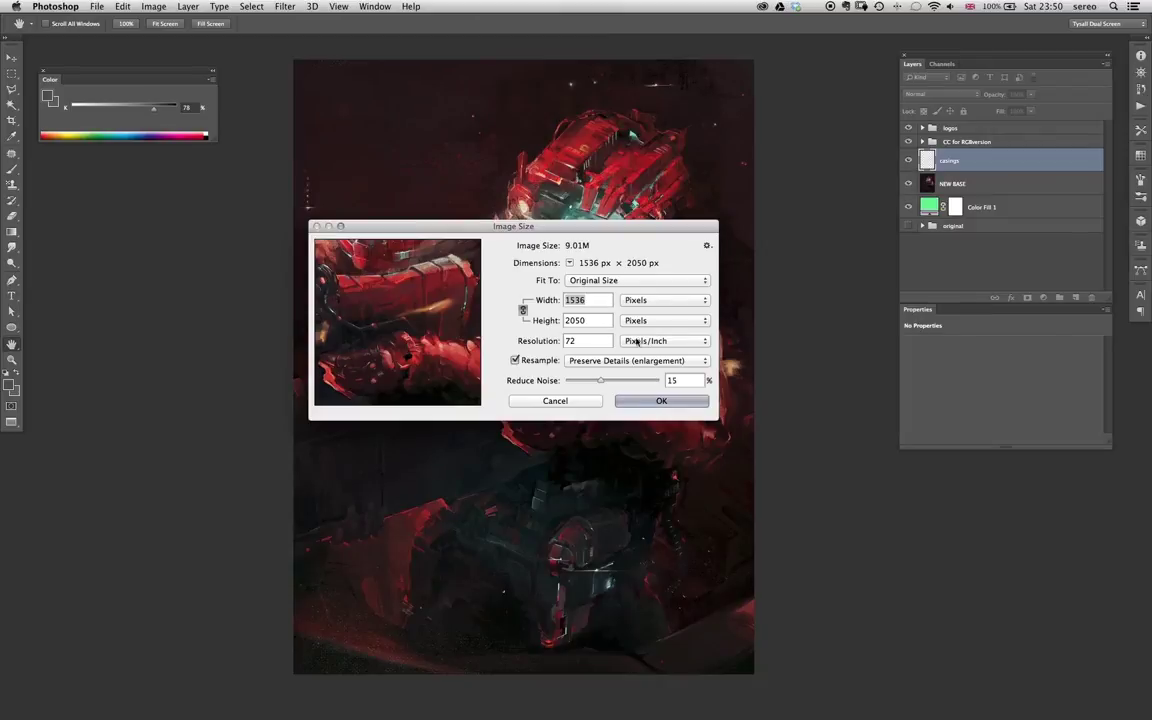
click(658, 401)
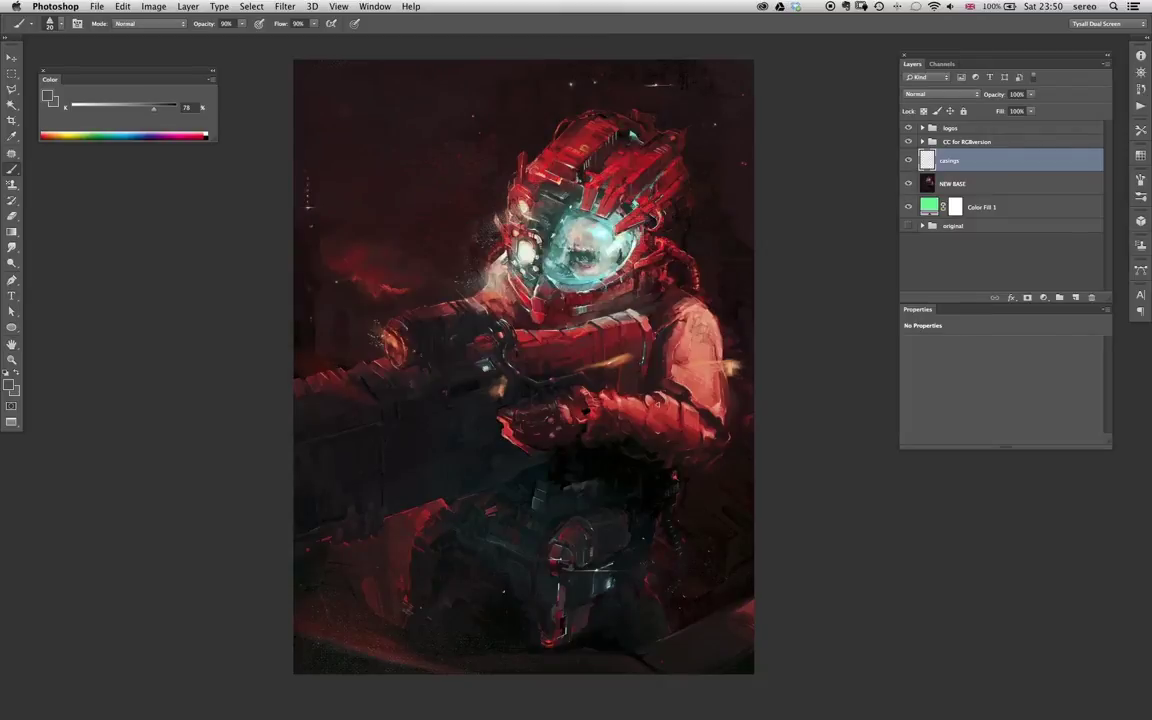
- Group the casings and NEW BASE layers into a group named "animation", expand it and select NEW BASE
click(1014, 184)
shift+click(1004, 166)
key(super+g)
double_click(955, 157)
text(art)
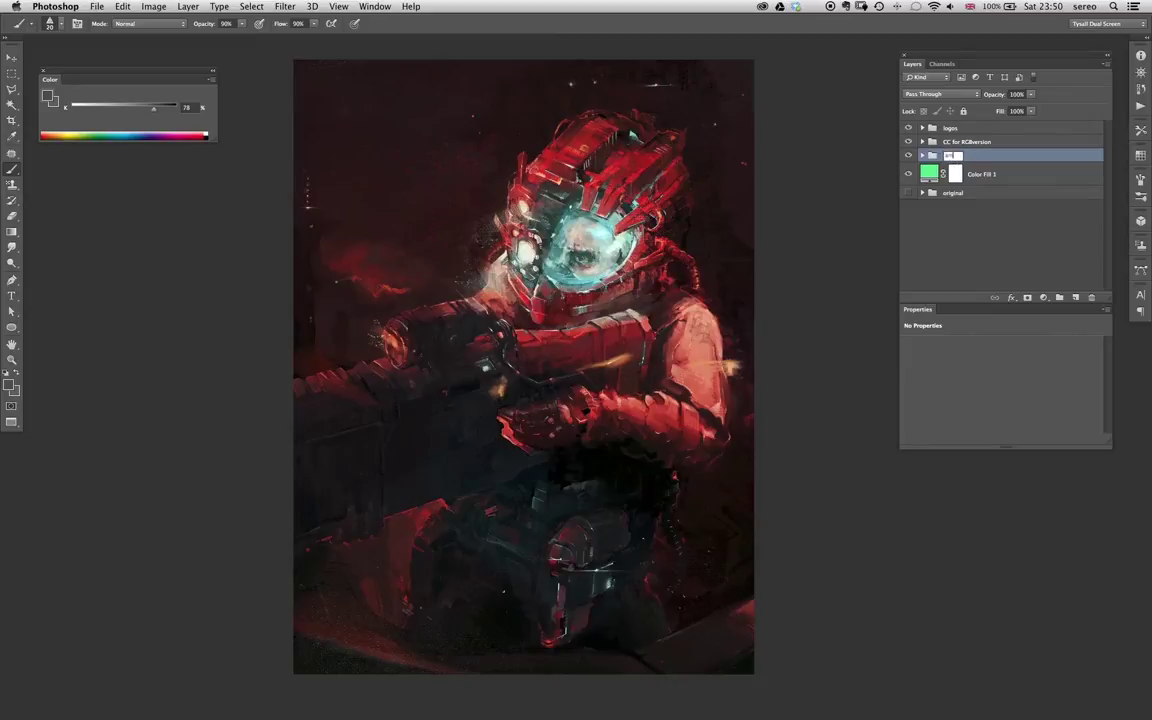
key(Return)
click(922, 156)
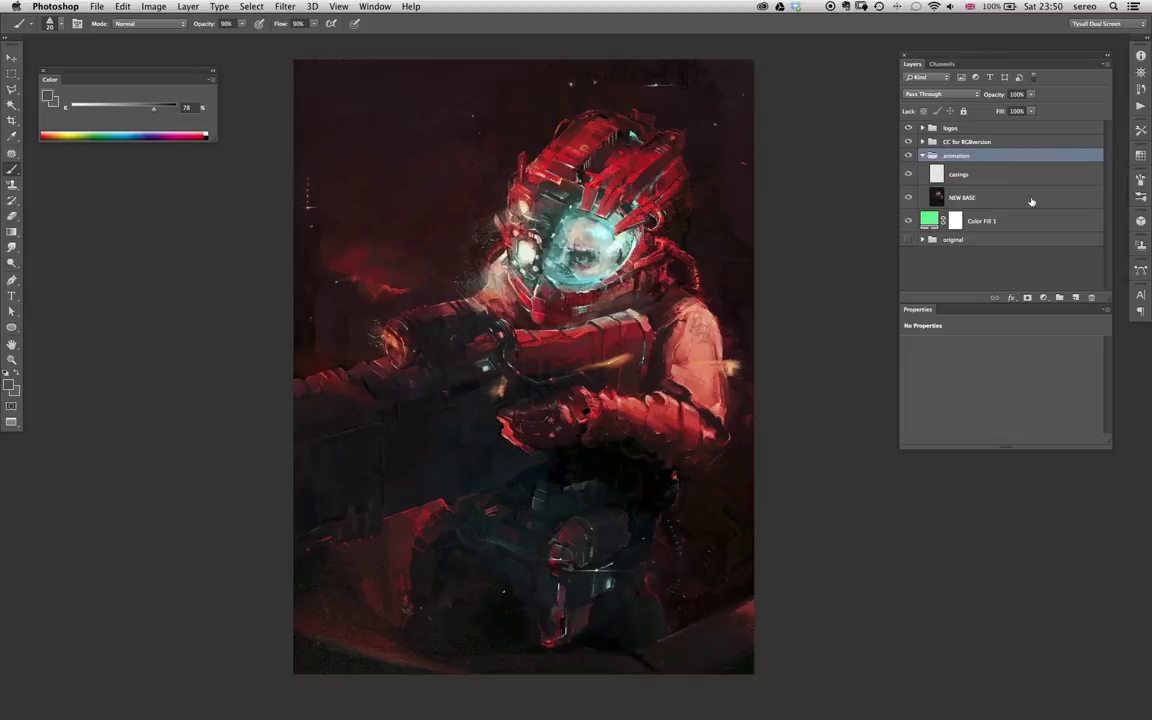
click(934, 196)
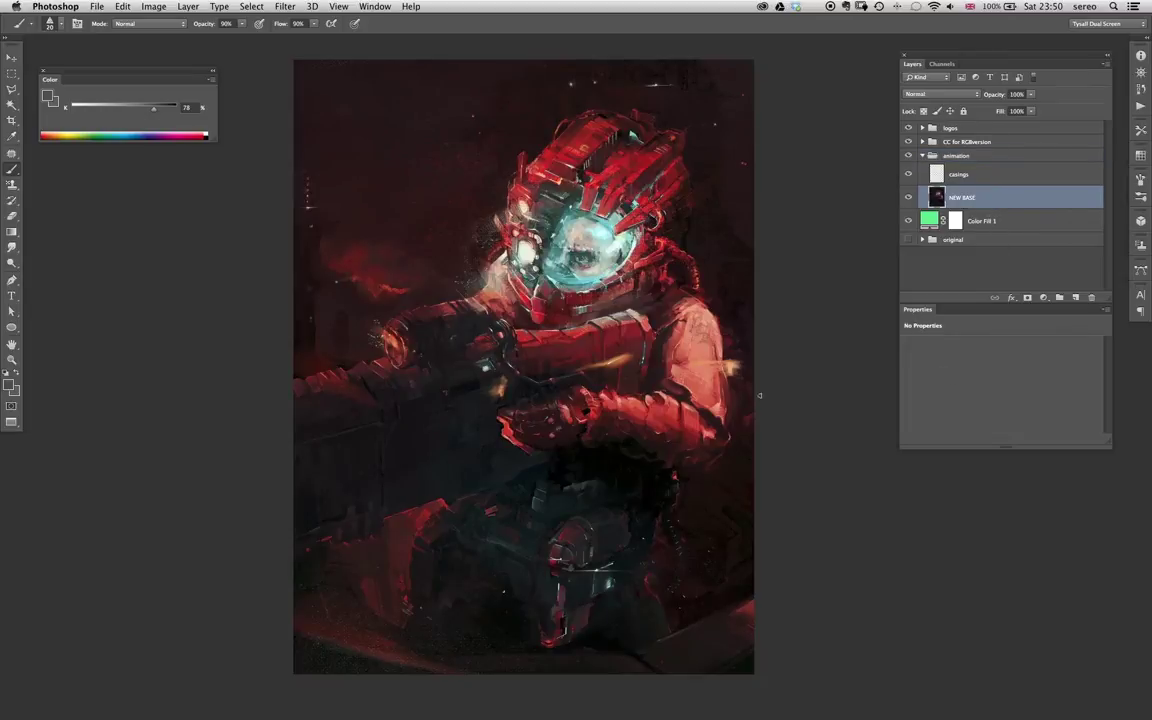
- Show the Timeline and create a video timeline for the document
click(374, 6)
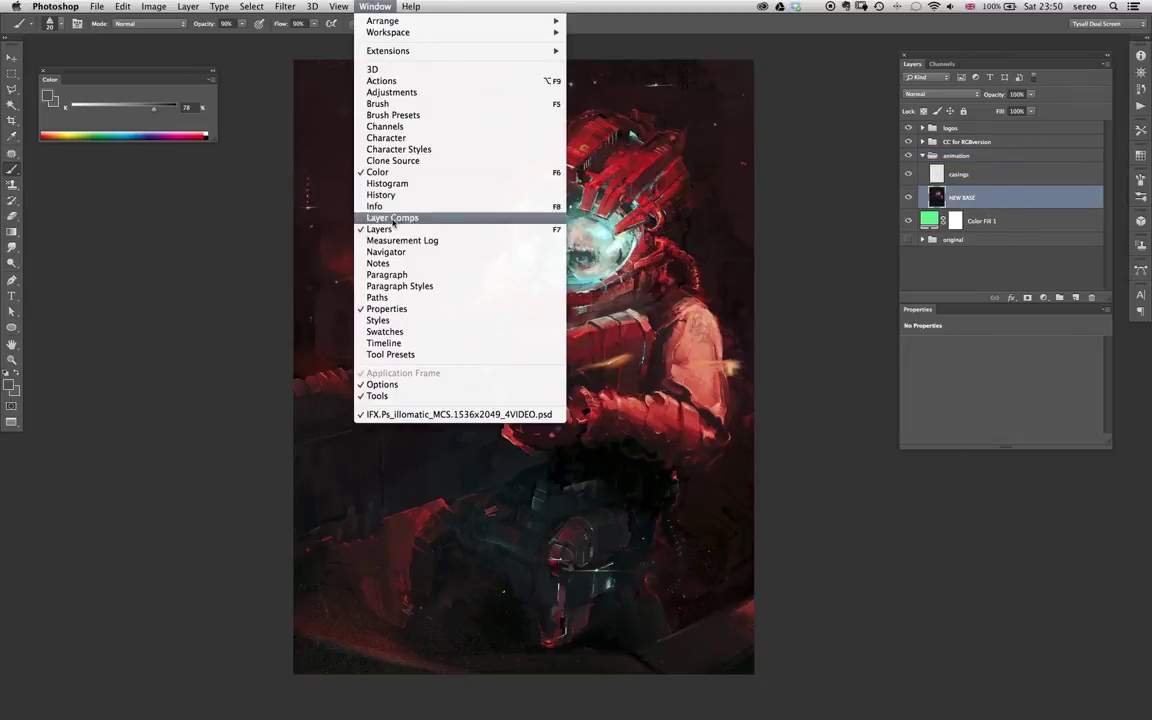
click(384, 343)
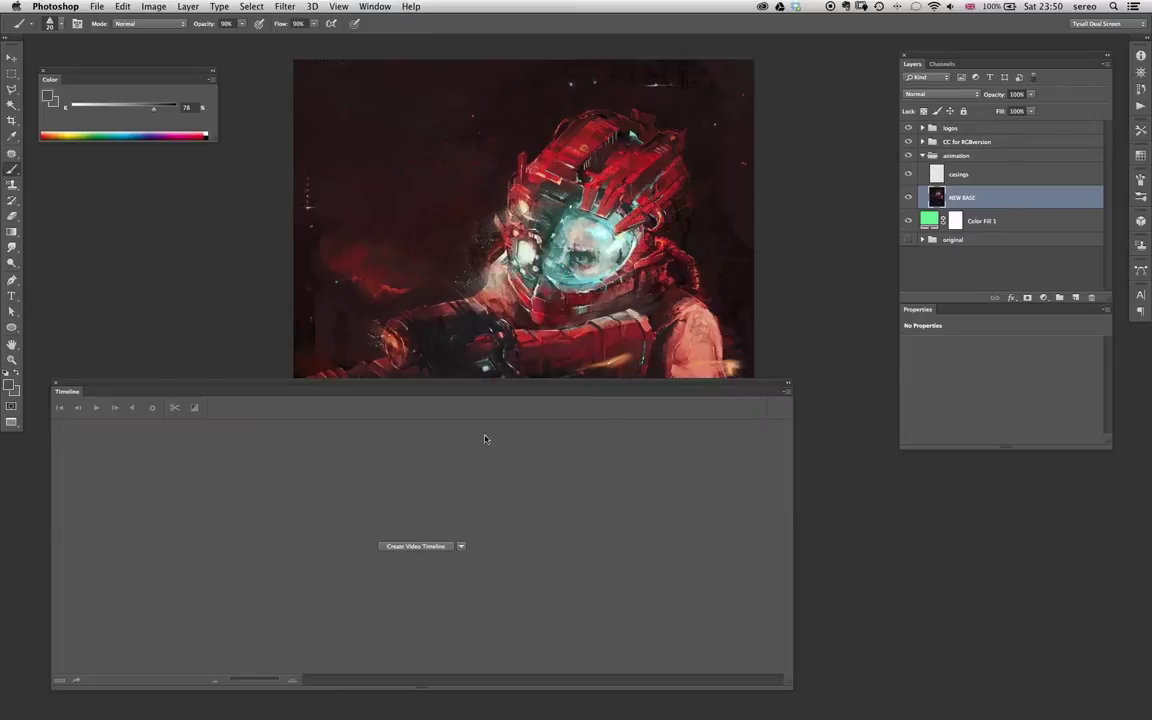
click(462, 547)
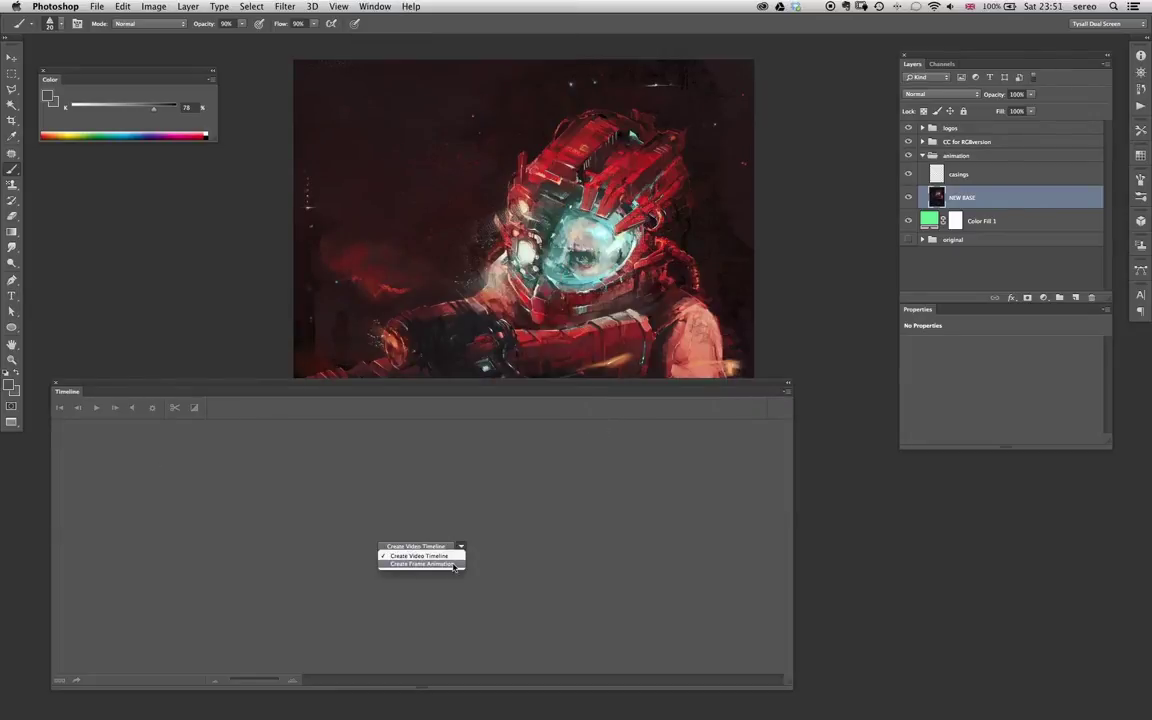
click(496, 530)
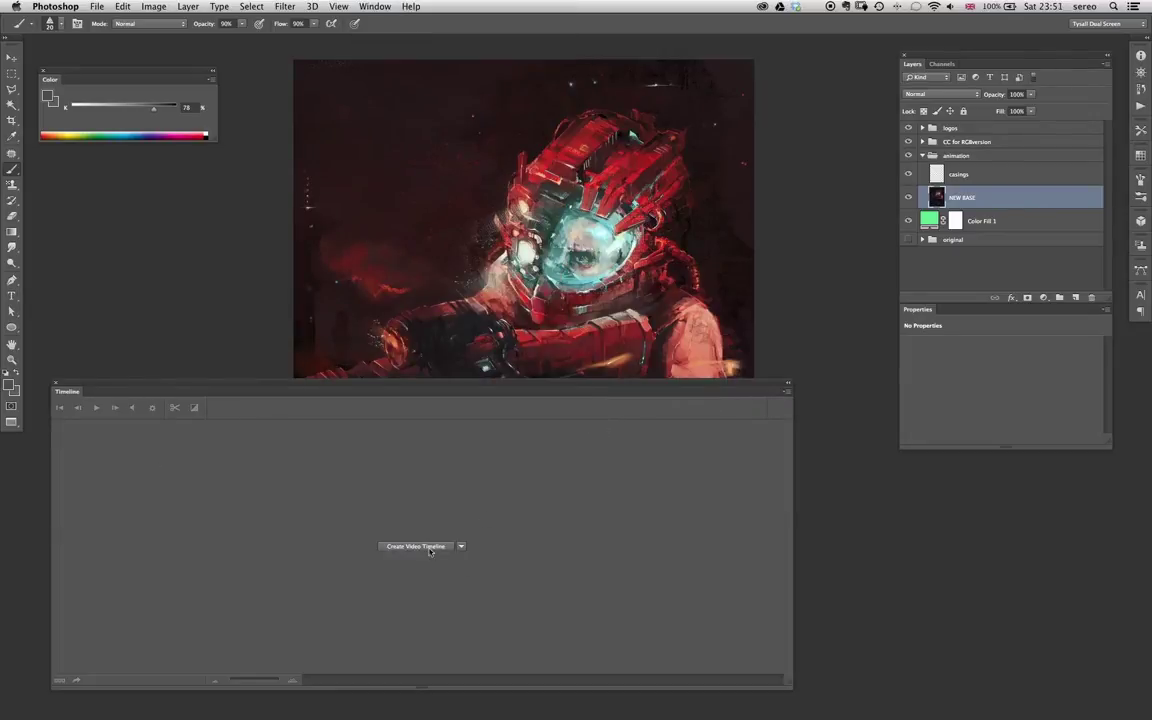
click(429, 547)
- Widen the Timeline, dock it beneath the canvas and reduce its height so more of the artwork shows
drag(789, 684, 1124, 704)
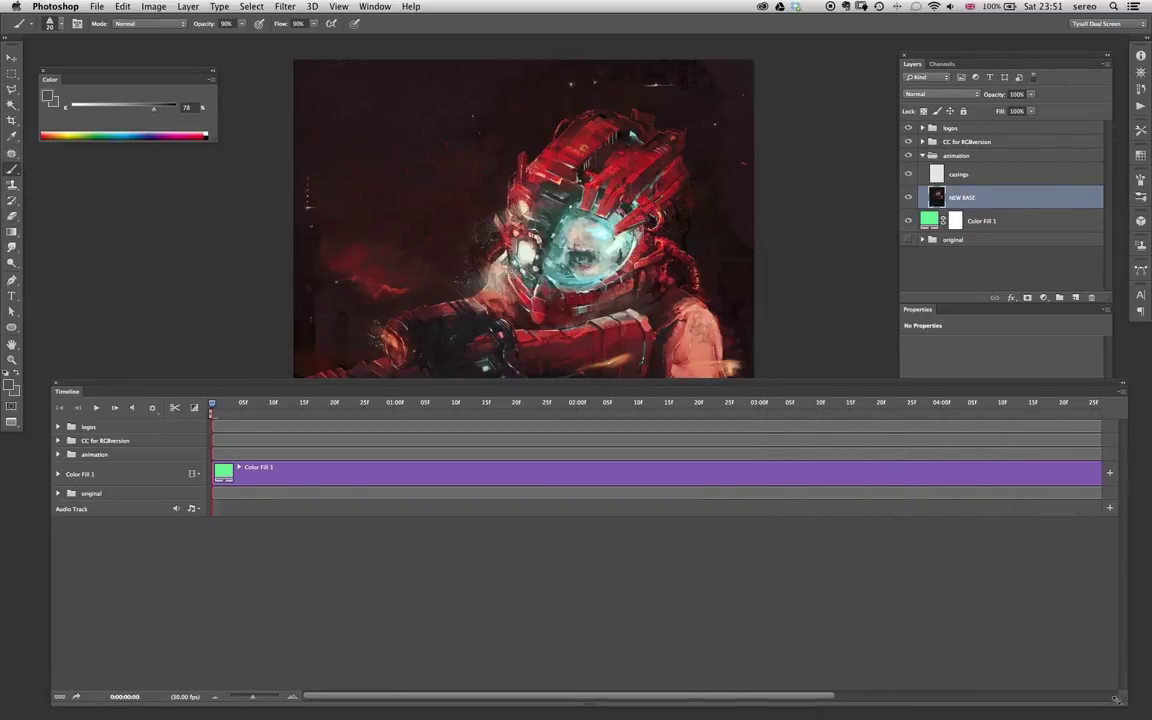
drag(66, 390, 82, 717)
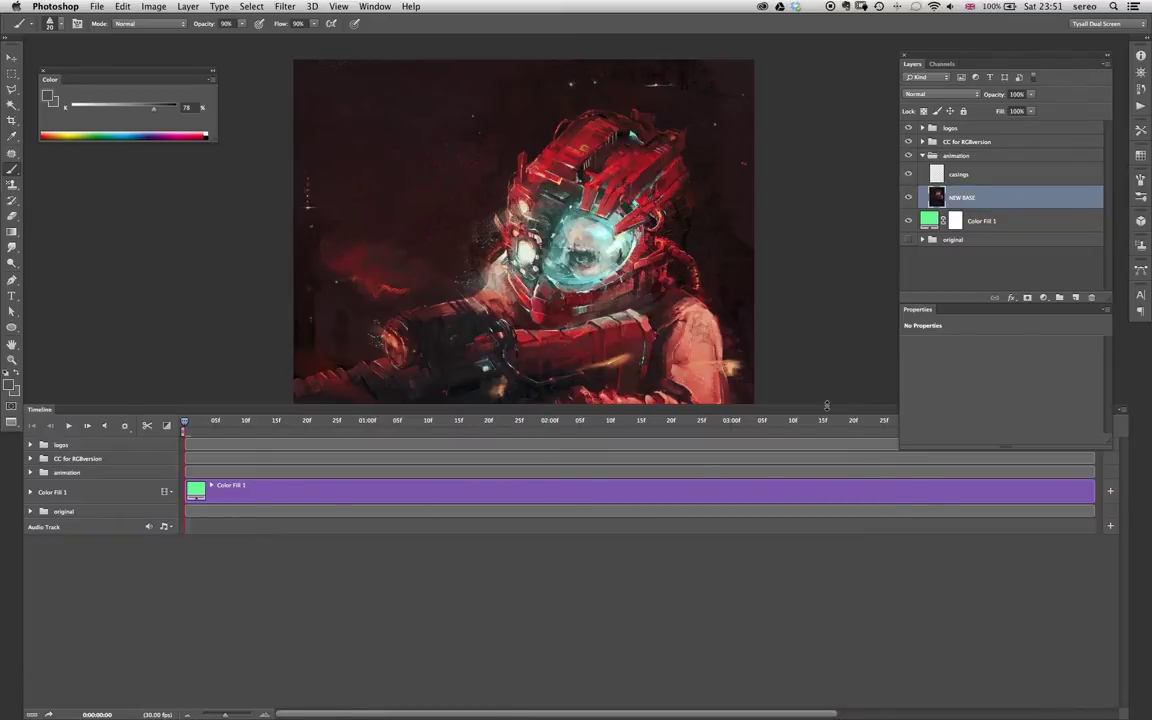
drag(826, 405, 813, 489)
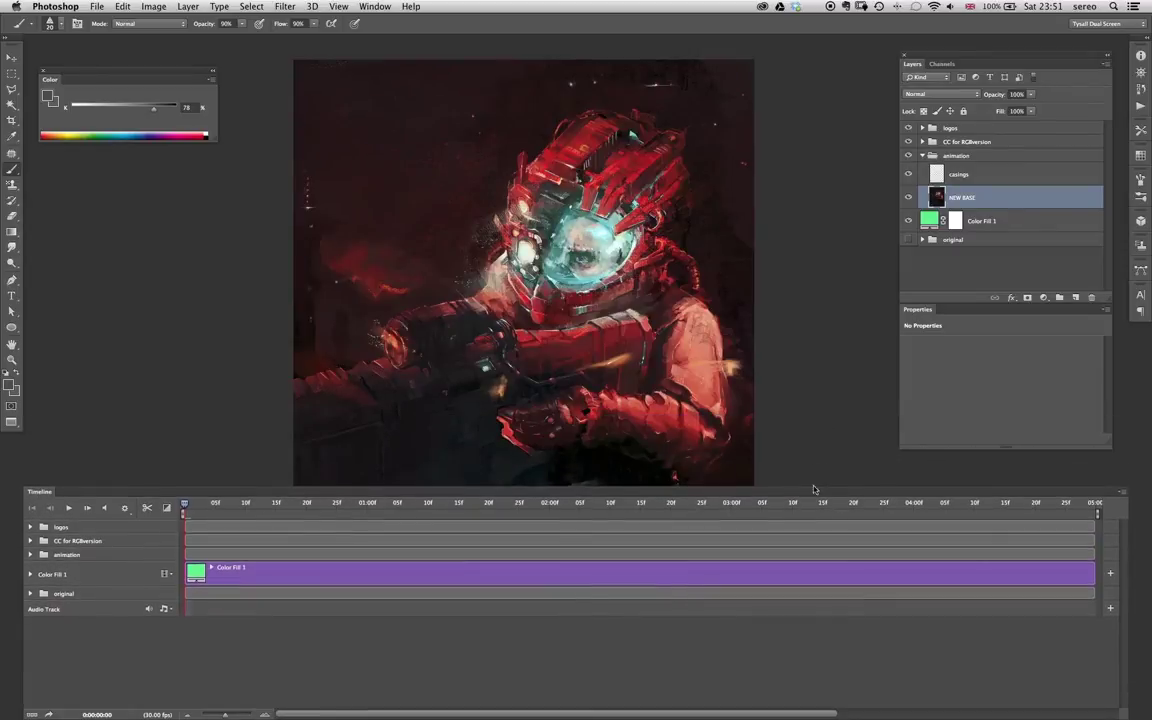
- Review the Timeline's options, including the timeline shortcut keys and auto-grouping of clips settings
click(1122, 492)
mouse_move(1123, 493)
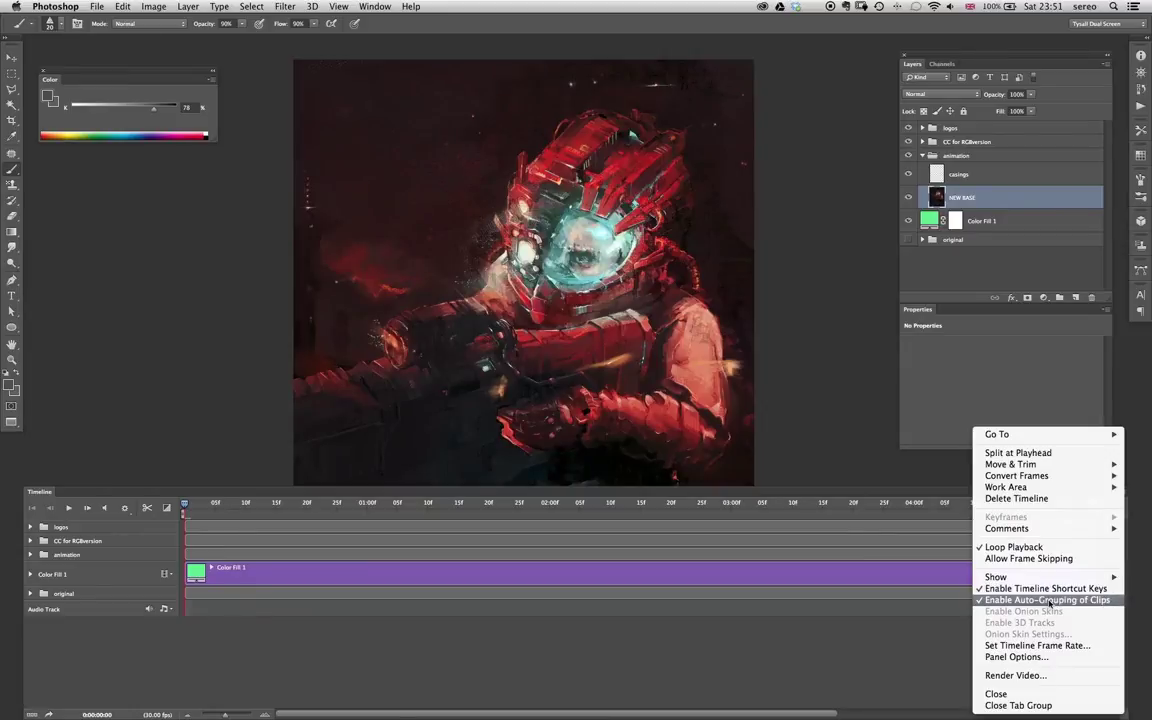
click(902, 657)
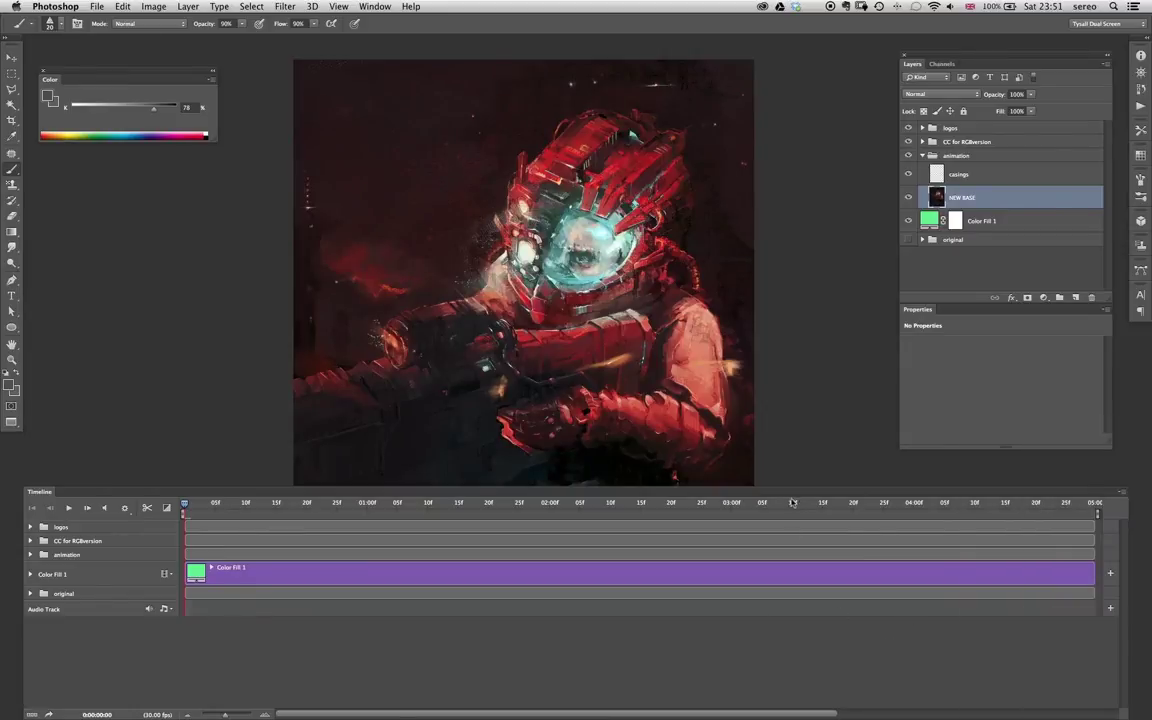
- Create a new group above NEW BASE and name it "light streaks"
click(1059, 298)
double_click(964, 192)
text(light)
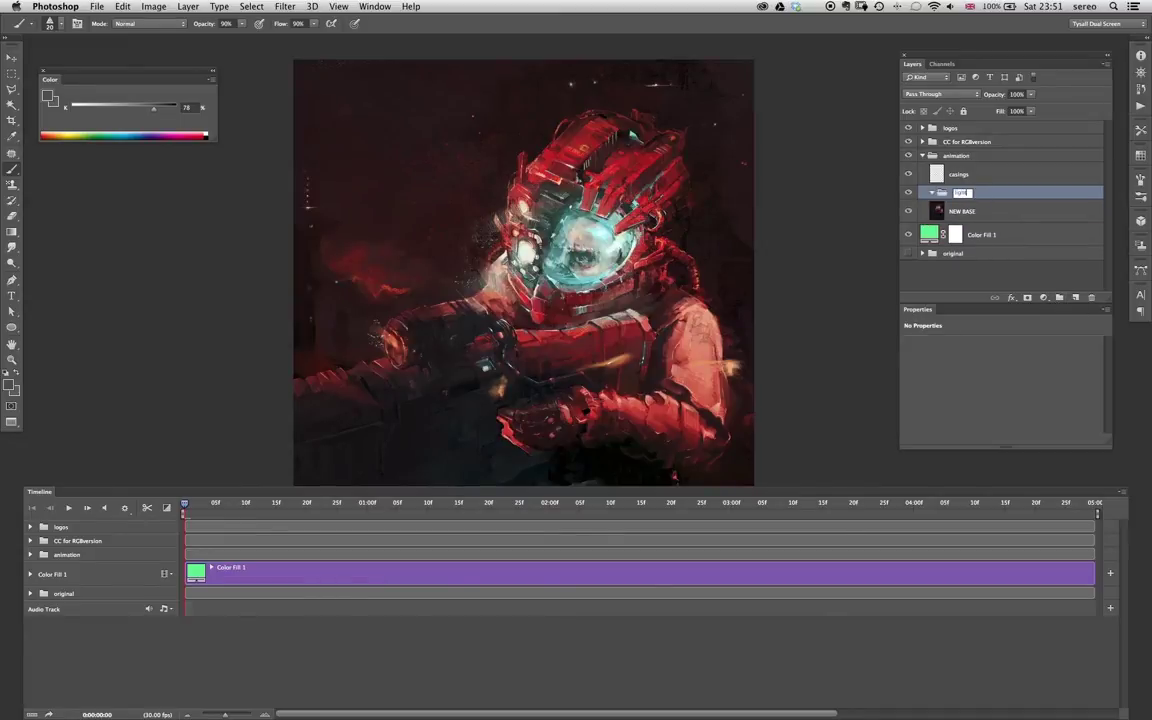
text(light streaks)
key(Return)
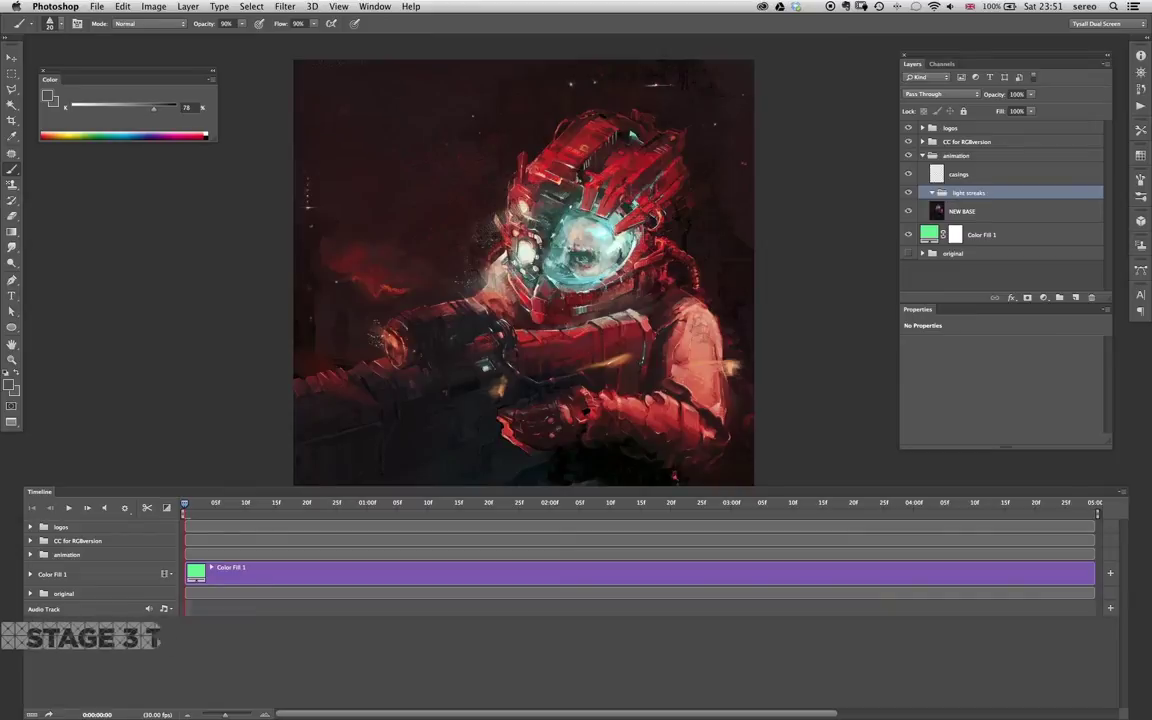
- Add a new blank video layer above the light streaks group
click(254, 7)
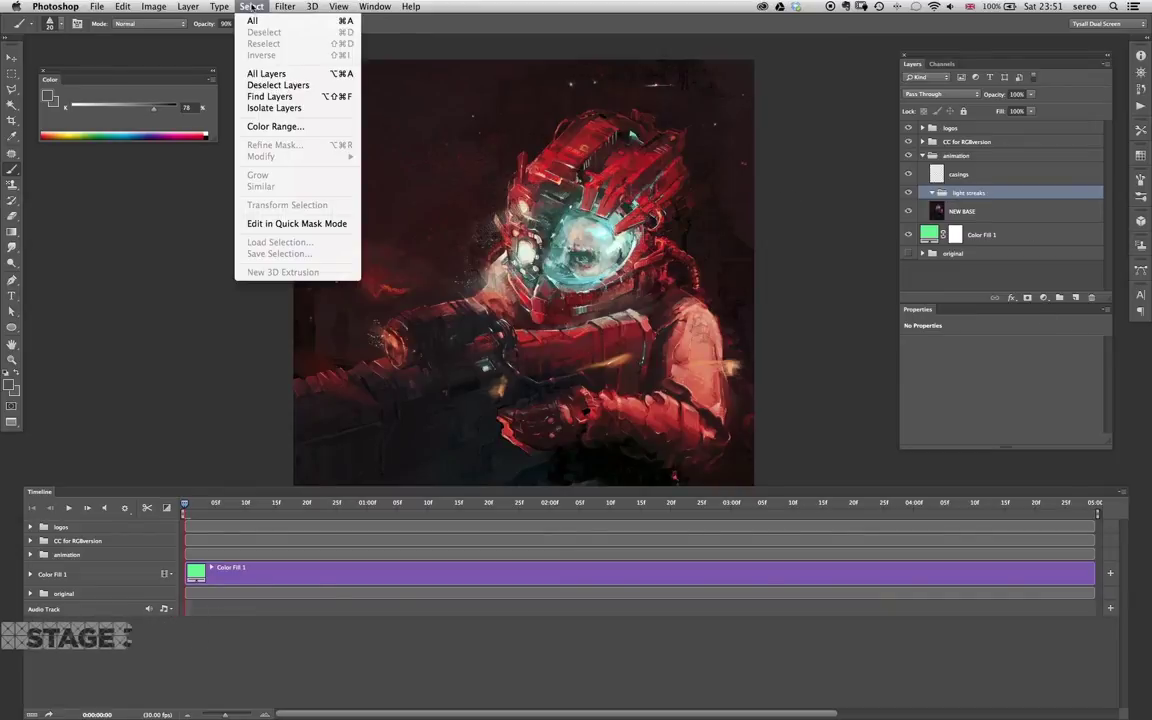
mouse_move(188, 8)
mouse_move(230, 209)
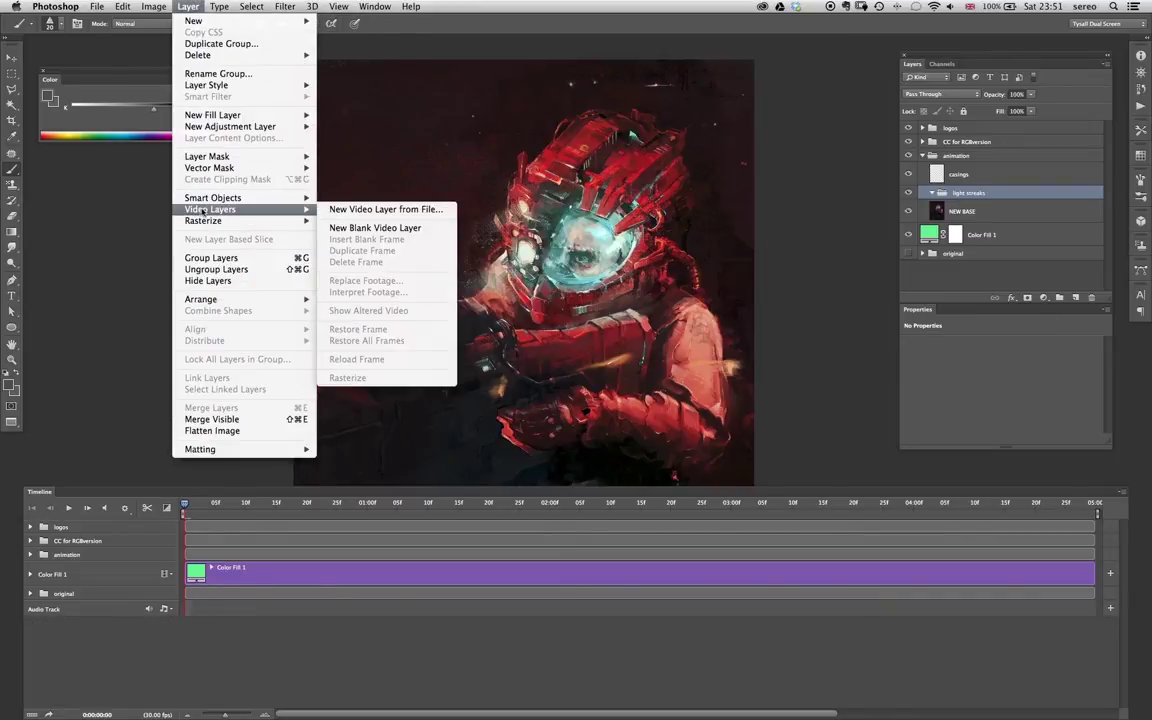
click(374, 229)
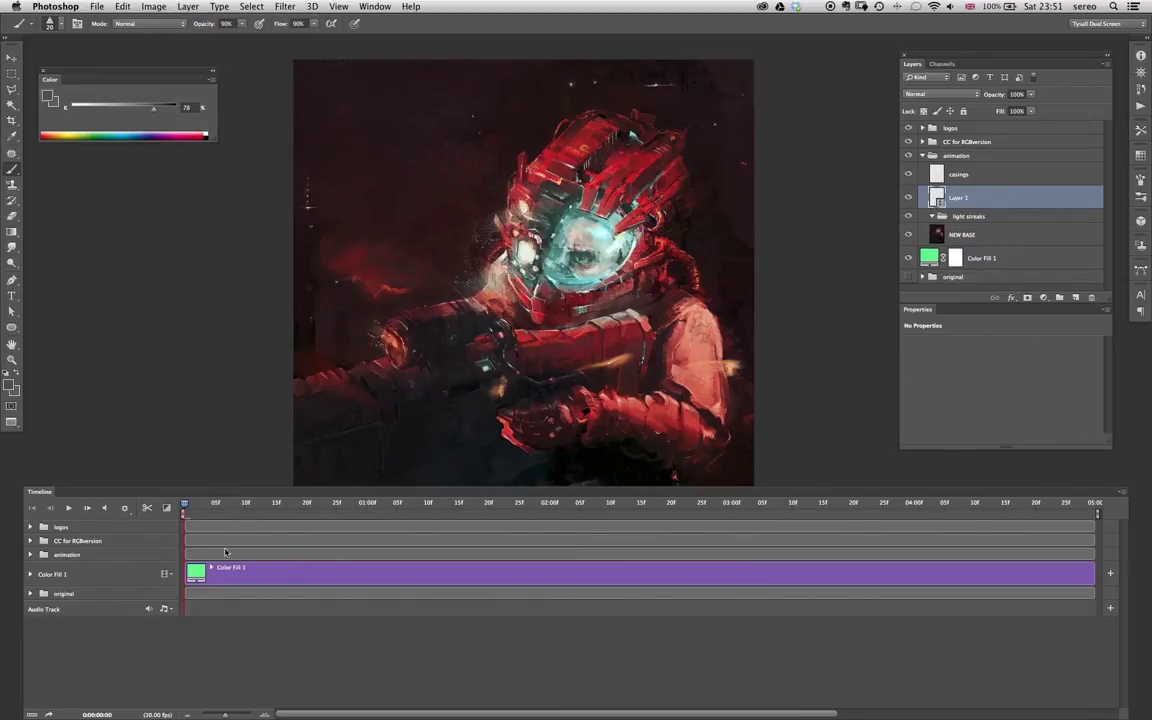
- Expand the animation and light streaks groups in the Timeline and move the blank video layer into light streaks
click(30, 554)
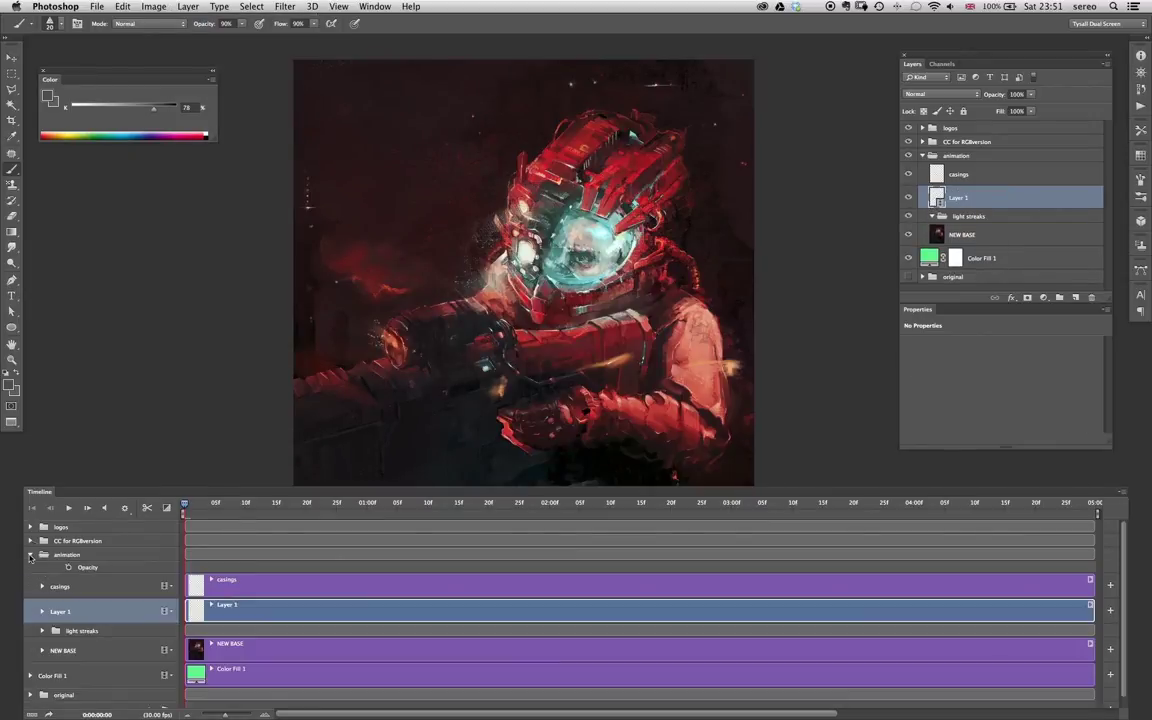
click(42, 631)
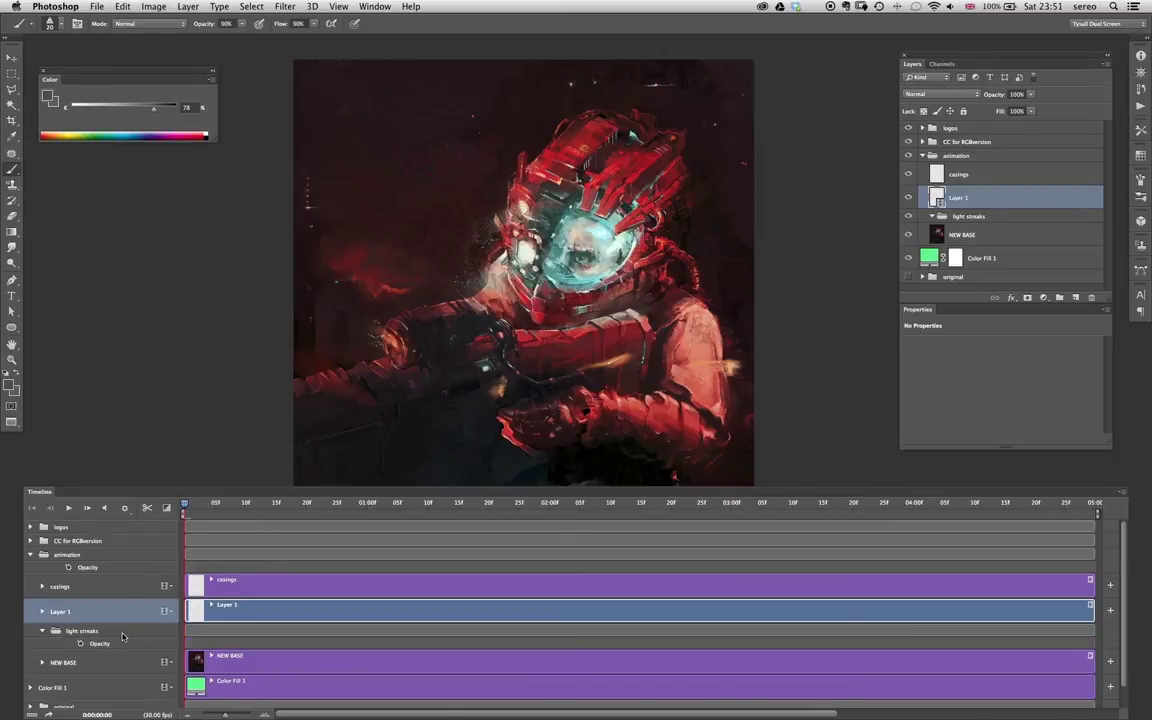
click(120, 632)
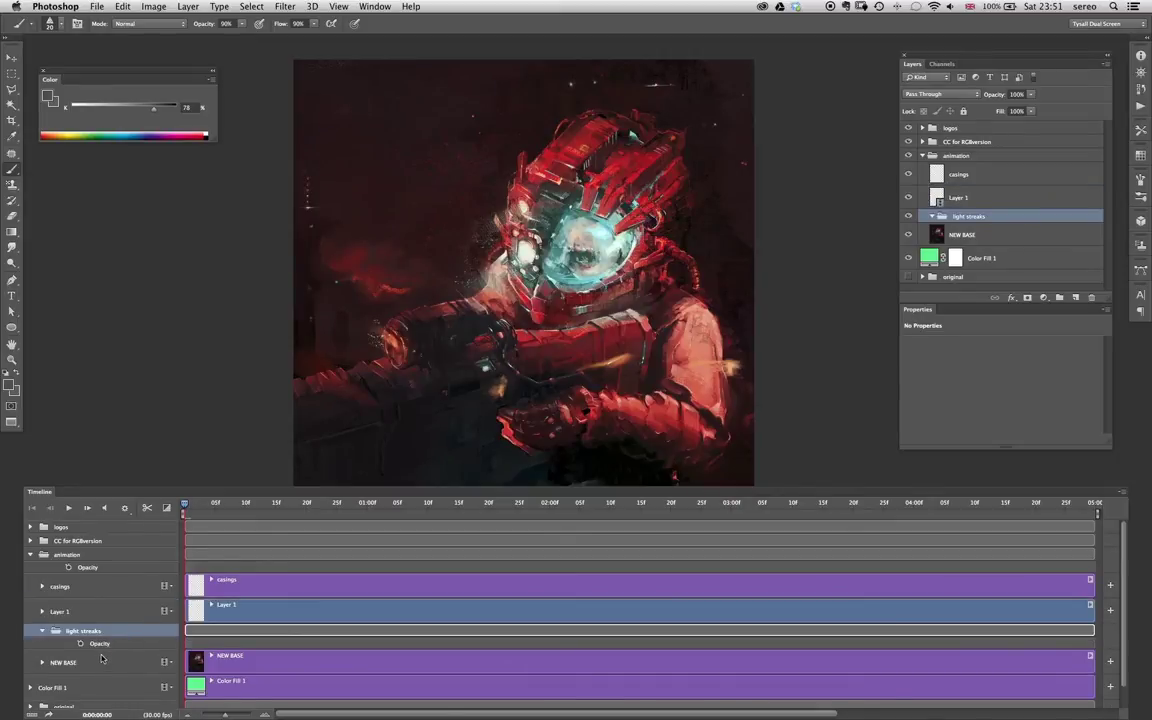
drag(942, 199, 948, 213)
click(54, 638)
click(54, 638)
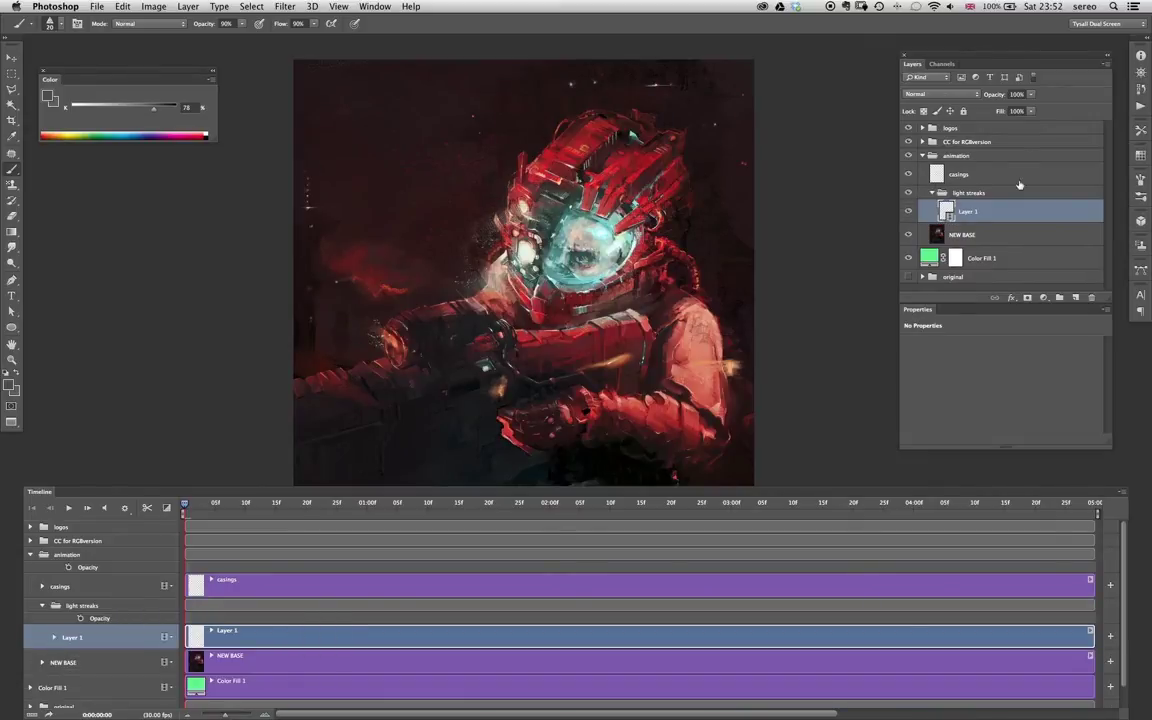
- Rename the blank video layer as "guide 1"
double_click(964, 212)
text(guide)
key(Return)
- Return the playhead to the first frame, activate the Brush tool and browse its saved presets
drag(184, 505, 227, 507)
key(Home)
double_click(12, 360)
drag(581, 402, 674, 241)
drag(637, 340, 609, 446)
key(b)
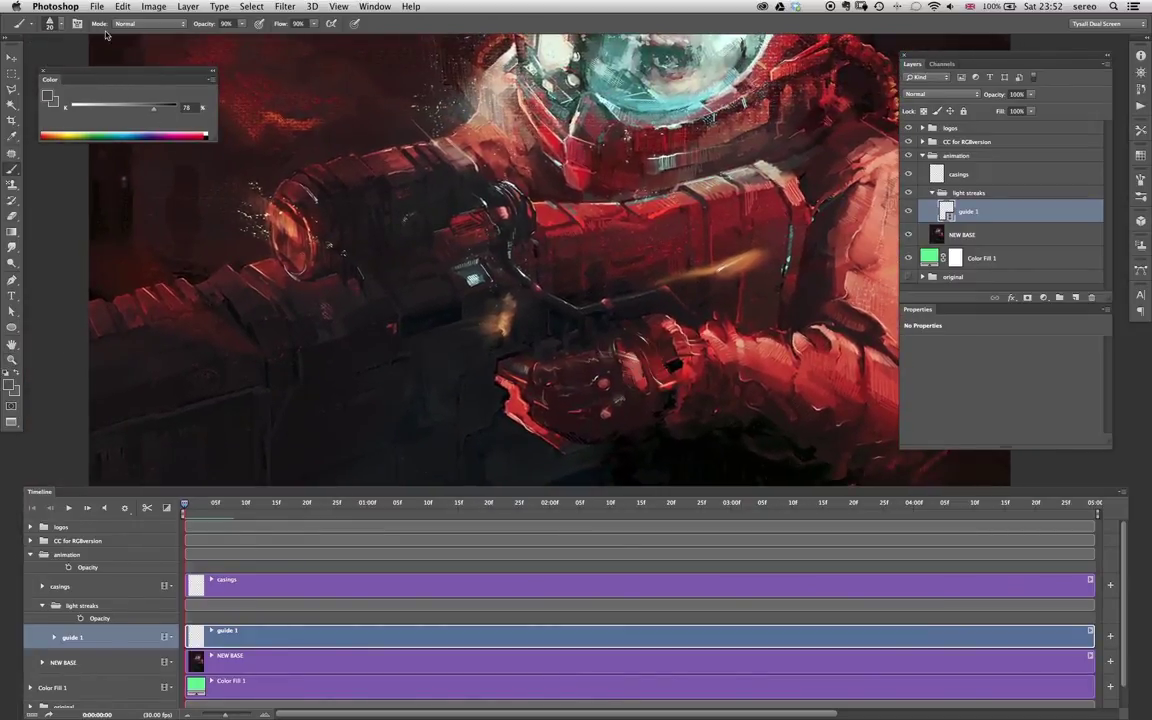
click(62, 26)
click(58, 24)
click(32, 24)
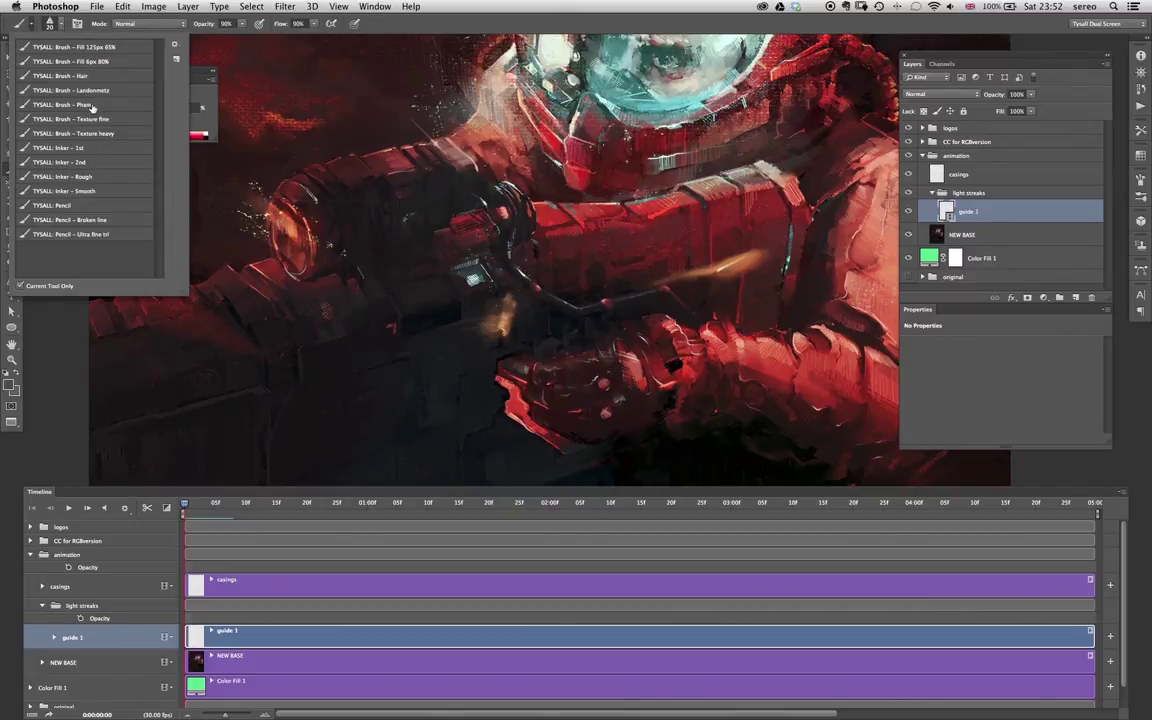
click(27, 23)
- Switch the colour controls from grayscale to HSB sliders
mouse_move(136, 106)
mouse_down()
mouse_move(124, 107)
mouse_move(140, 107)
mouse_up()
click(211, 80)
click(244, 98)
click(212, 79)
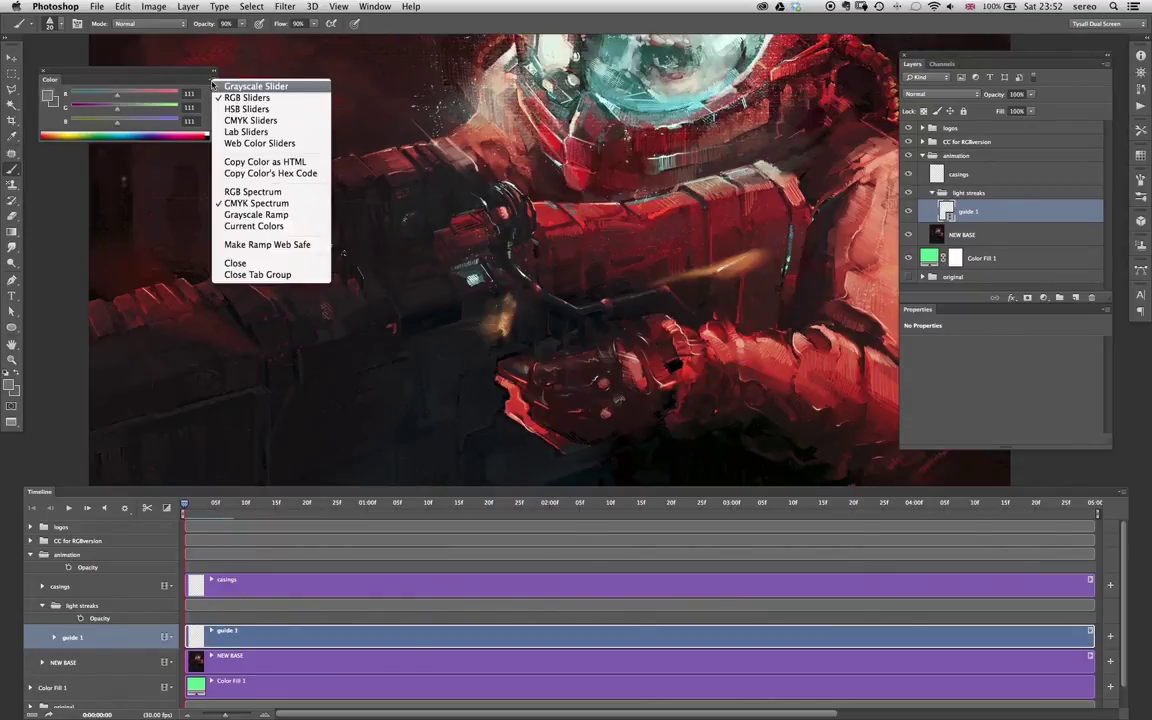
click(240, 134)
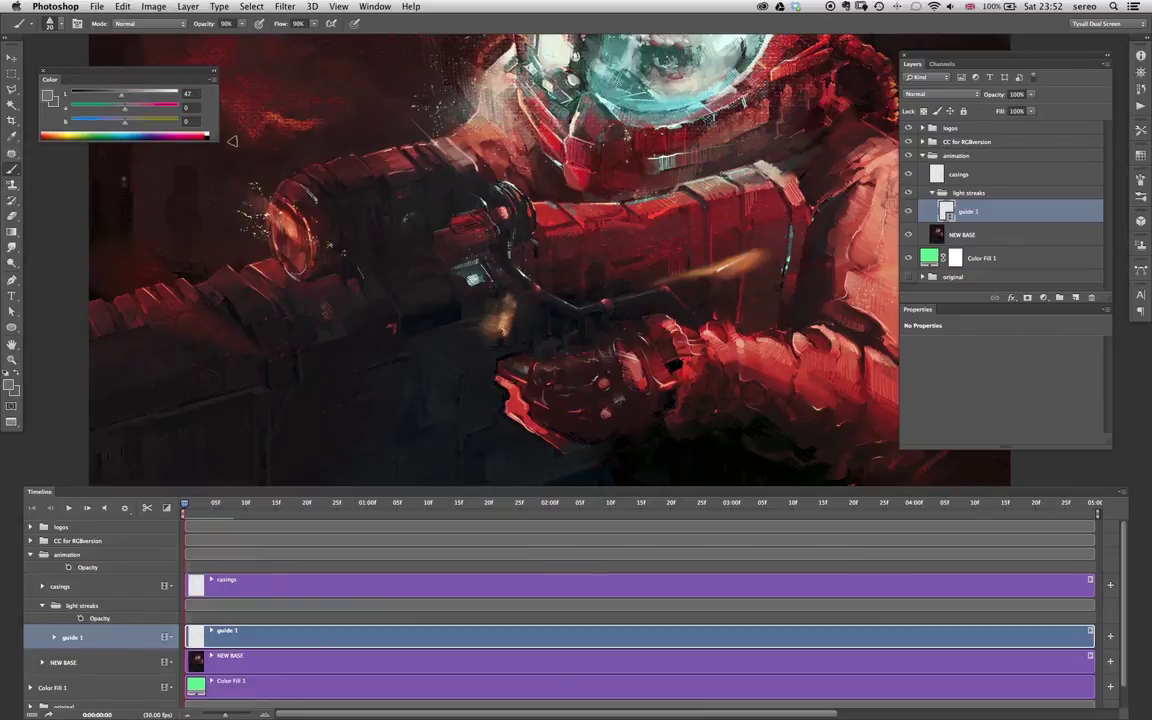
click(212, 79)
click(246, 108)
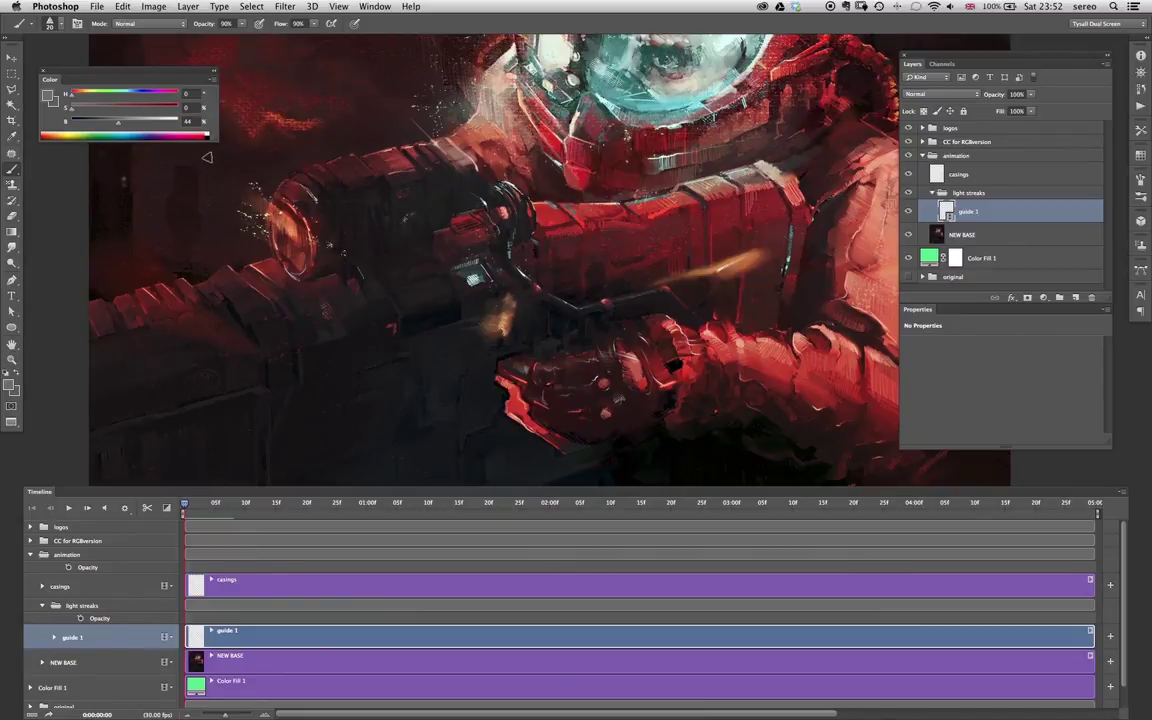
- Set the foreground colour to a bright turquoise with hue 181, saturation 86% and brightness 88%
click(134, 121)
click(164, 107)
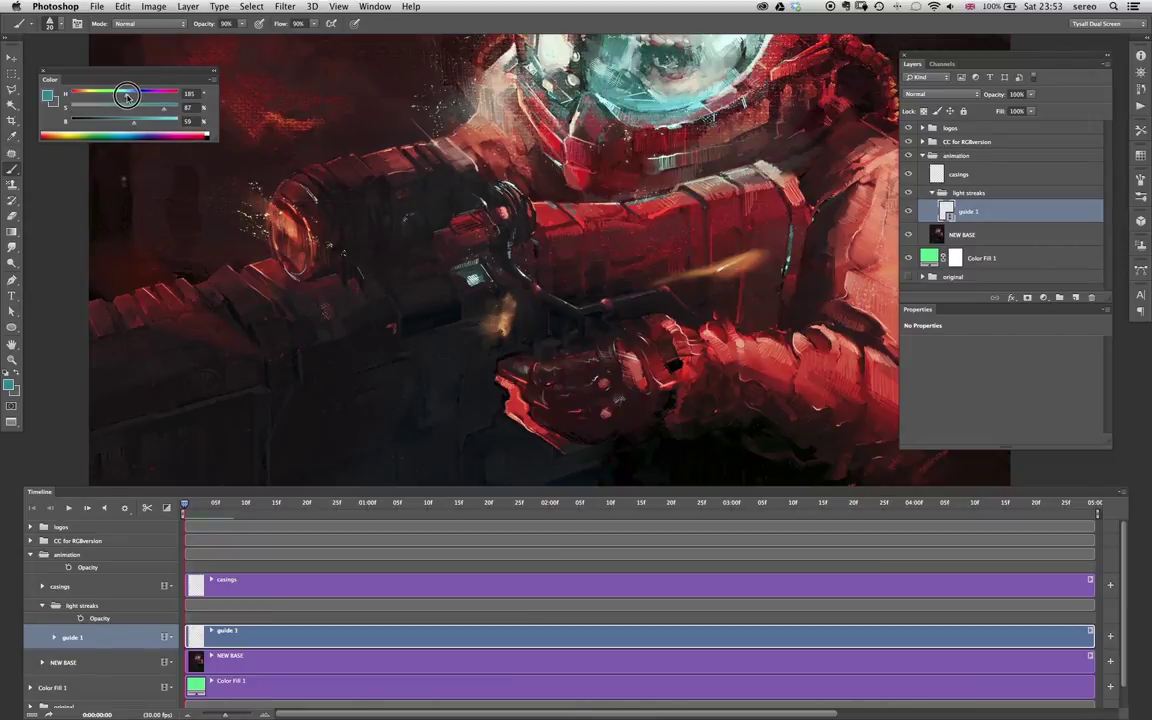
drag(133, 121, 165, 121)
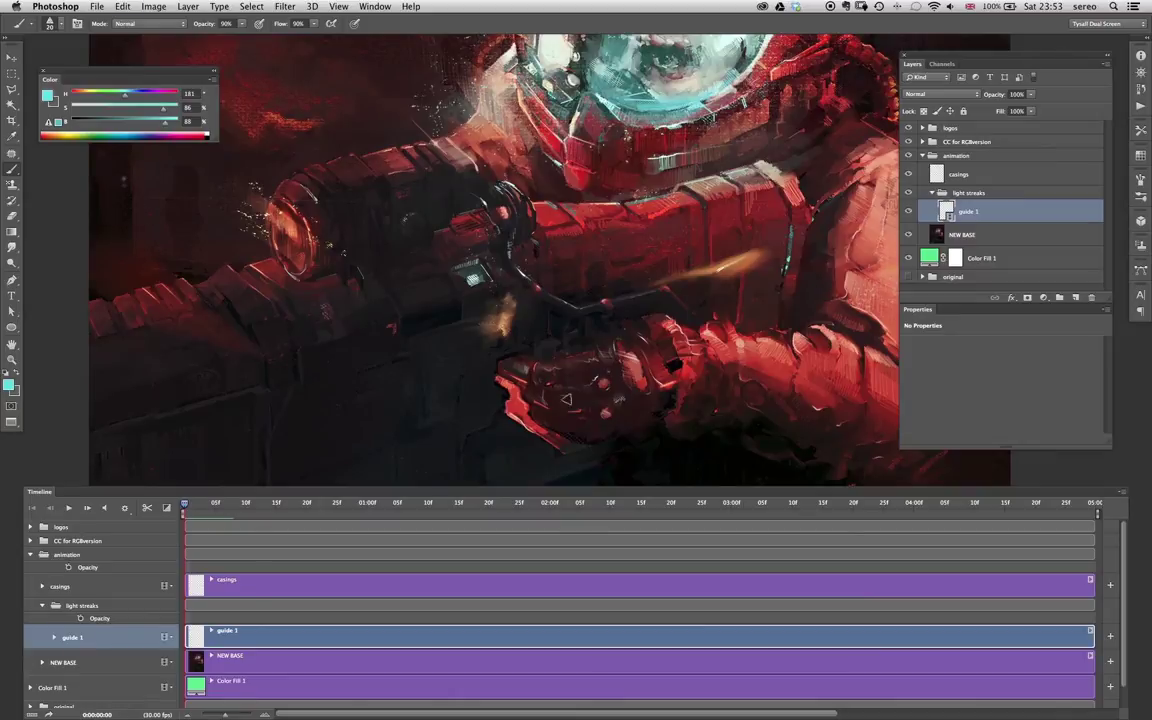
- Reduce the brush size and paint a small turquoise dab on the upper edge of the gun's red casing
key(bracketleft)
key(bracketleft)
key(bracketleft)
key(bracketleft)
key(bracketleft)
drag(734, 270, 604, 302)
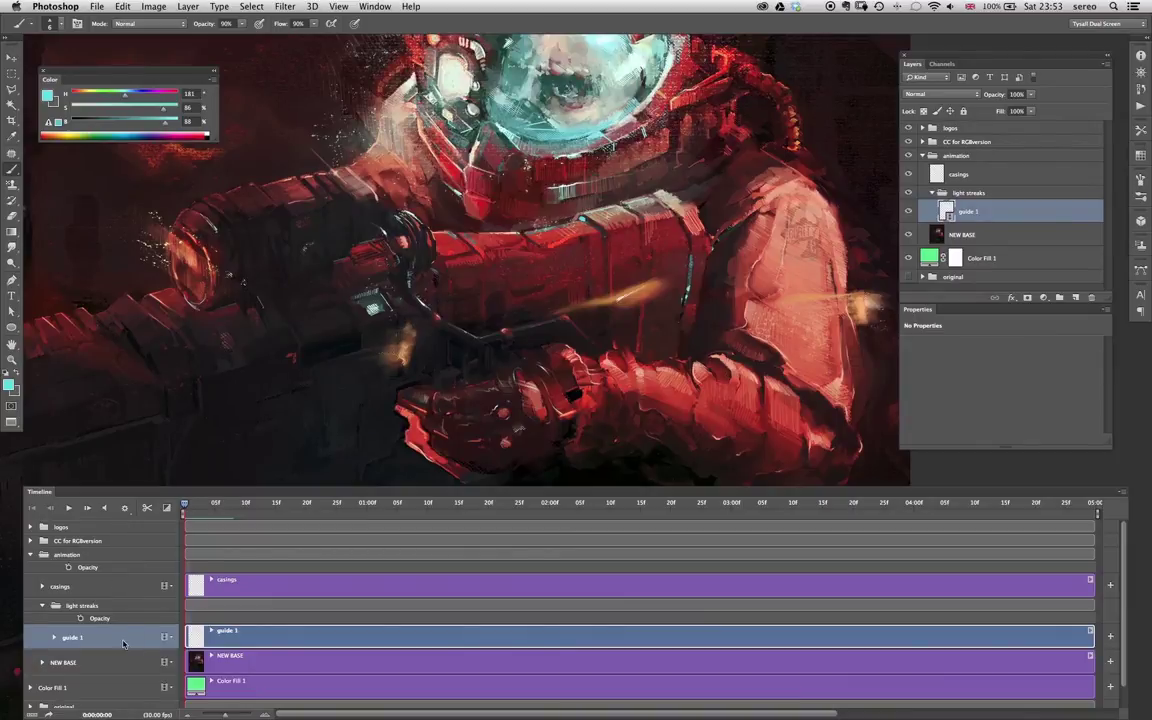
- Advance one frame at a time to frame 8, painting turquoise guide dabs progressively down the gun's red casing
key(Right)
key(Right)
key(Right)
key(Right)
key(Right)
key(Right)
key(Right)
- Continue painting turquoise guide dabs on guide 1, one frame at a time, down the gun's casing until frame 16
click(998, 236)
click(1002, 213)
key(Right)
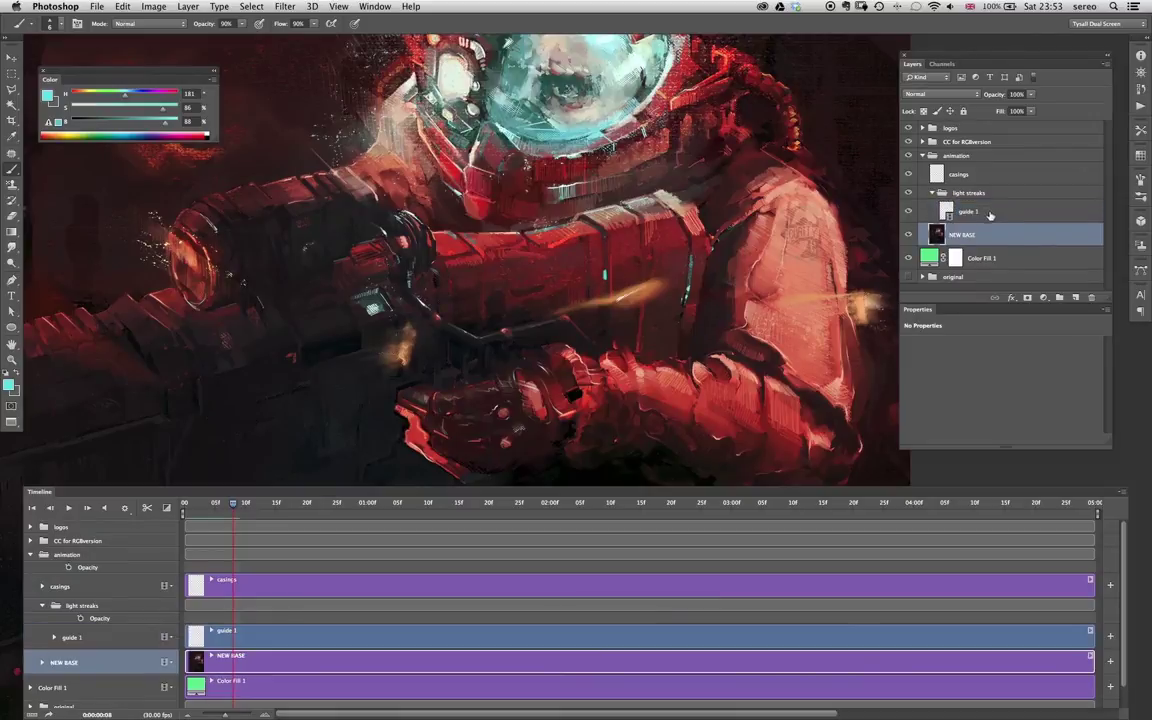
key(Right)
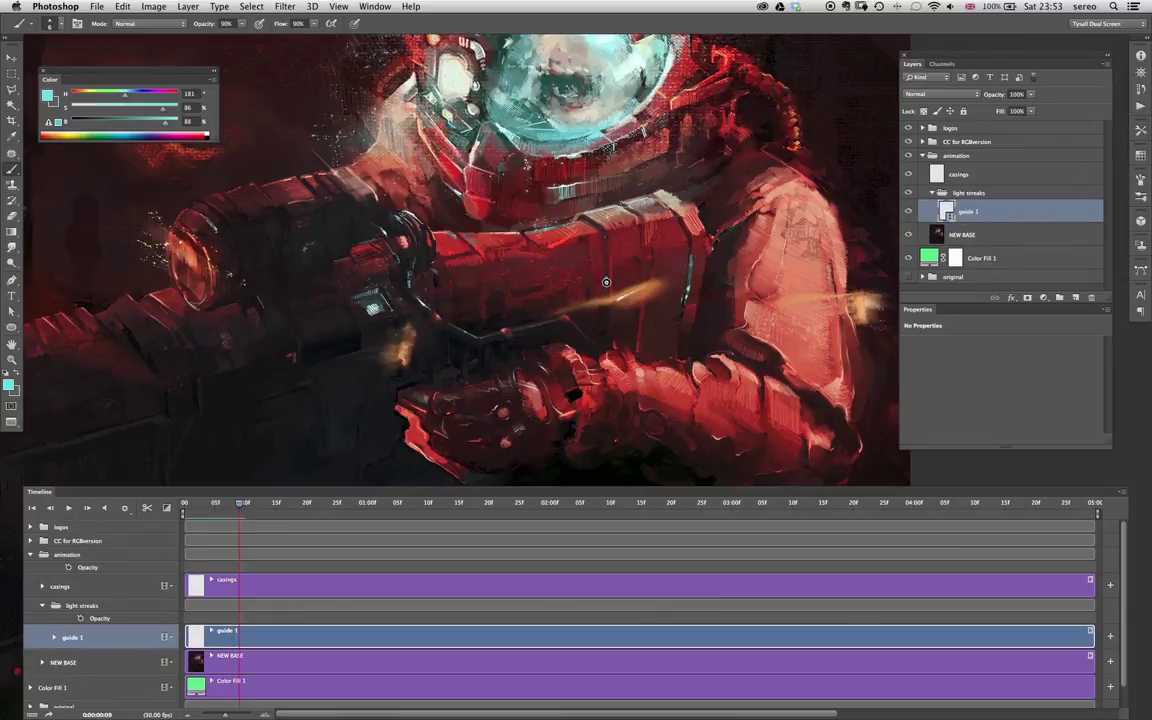
key(Right)
key(Right)
key(Right)
key(Right)
drag(608, 312, 608, 318)
key(Right)
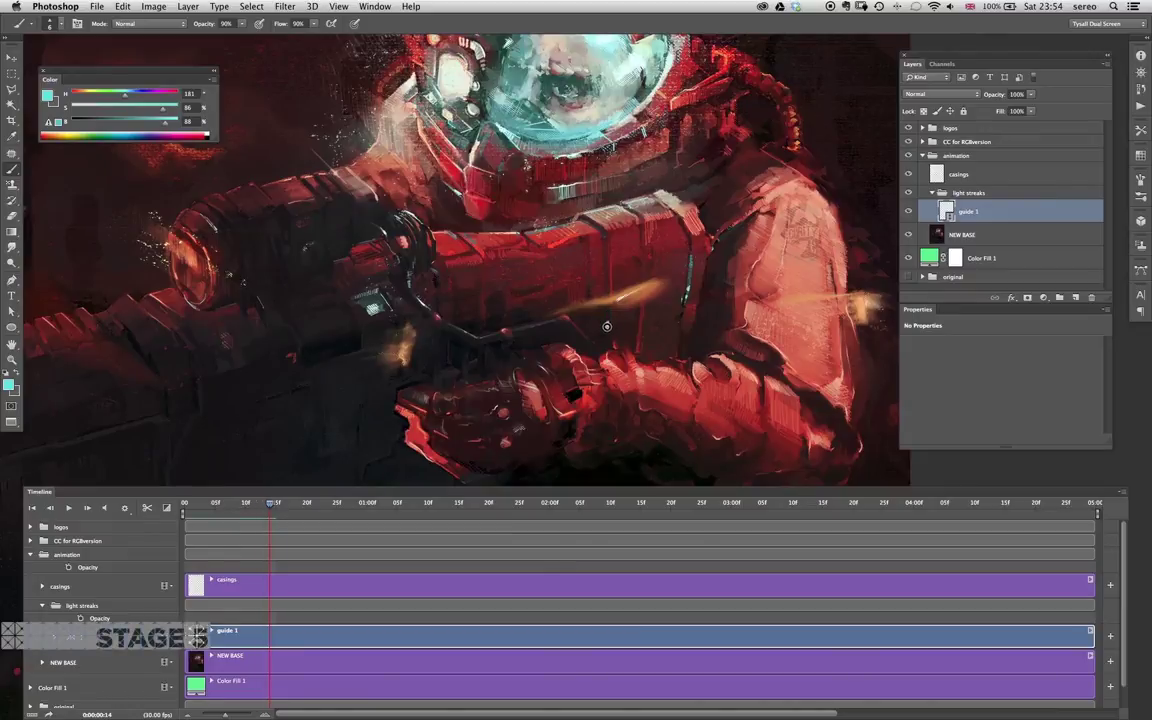
key(Right)
key(Right)
key(Right)
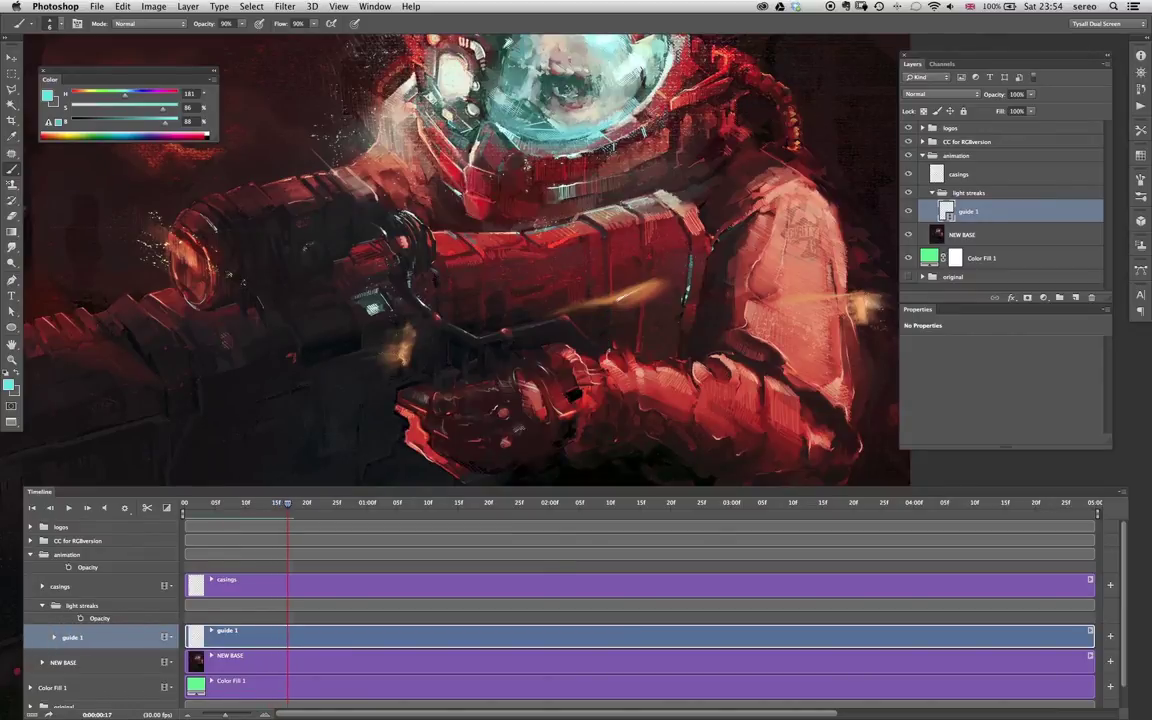
- Scrub through the first 16 frames or so to check how the guide 1 dabs travel down the casing
drag(287, 502, 210, 507)
drag(225, 715, 239, 715)
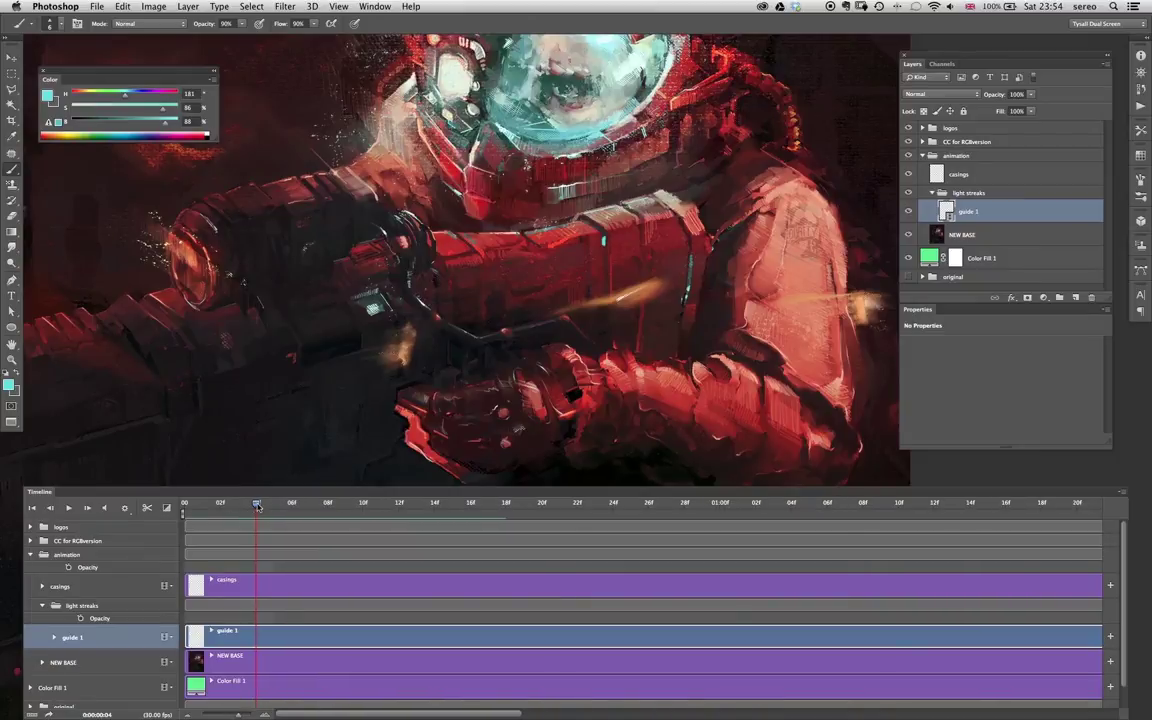
key(Home)
drag(185, 503, 470, 506)
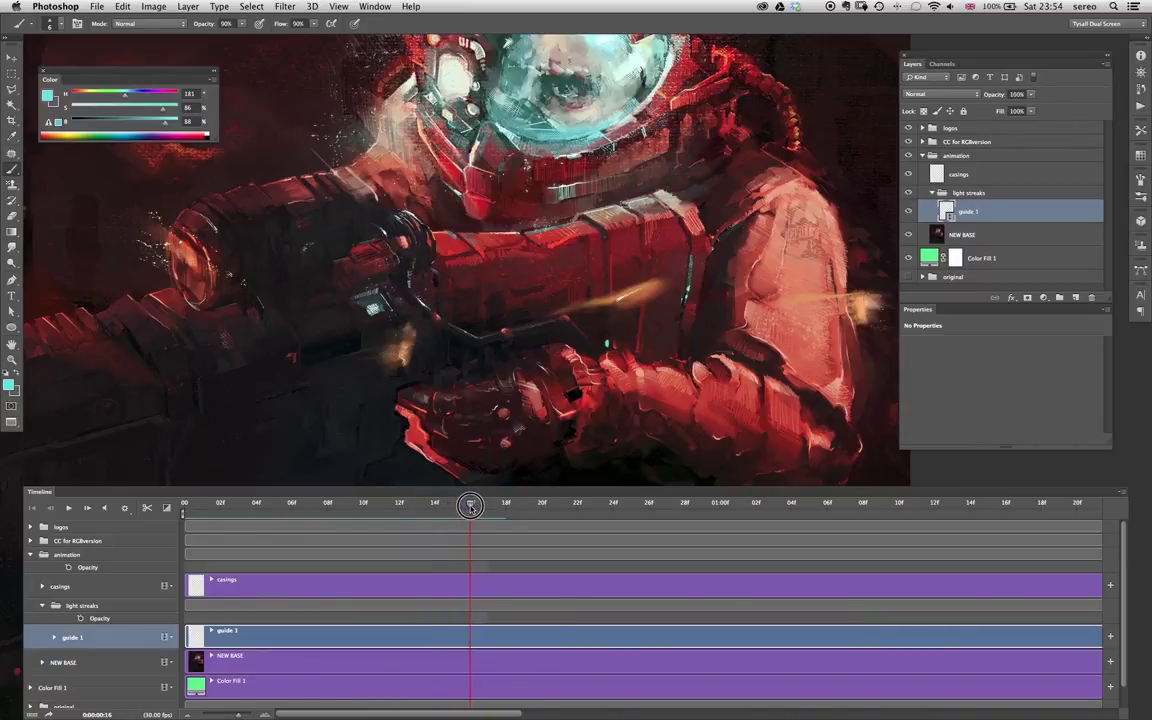
drag(238, 715, 241, 715)
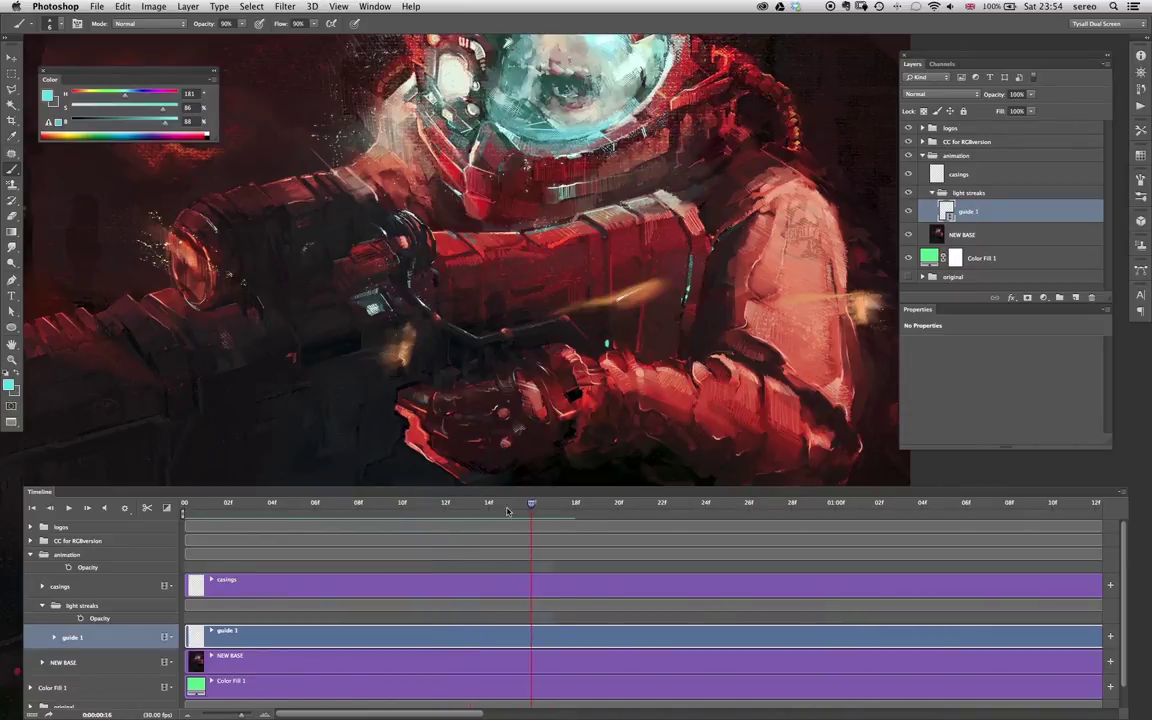
mouse_move(532, 505)
mouse_down()
mouse_move(553, 505)
mouse_move(518, 507)
mouse_move(546, 505)
mouse_up()
- Add a blank video layer starting at frame 0, placed above guide 1, and name it "guide 2"
key(Home)
click(190, 6)
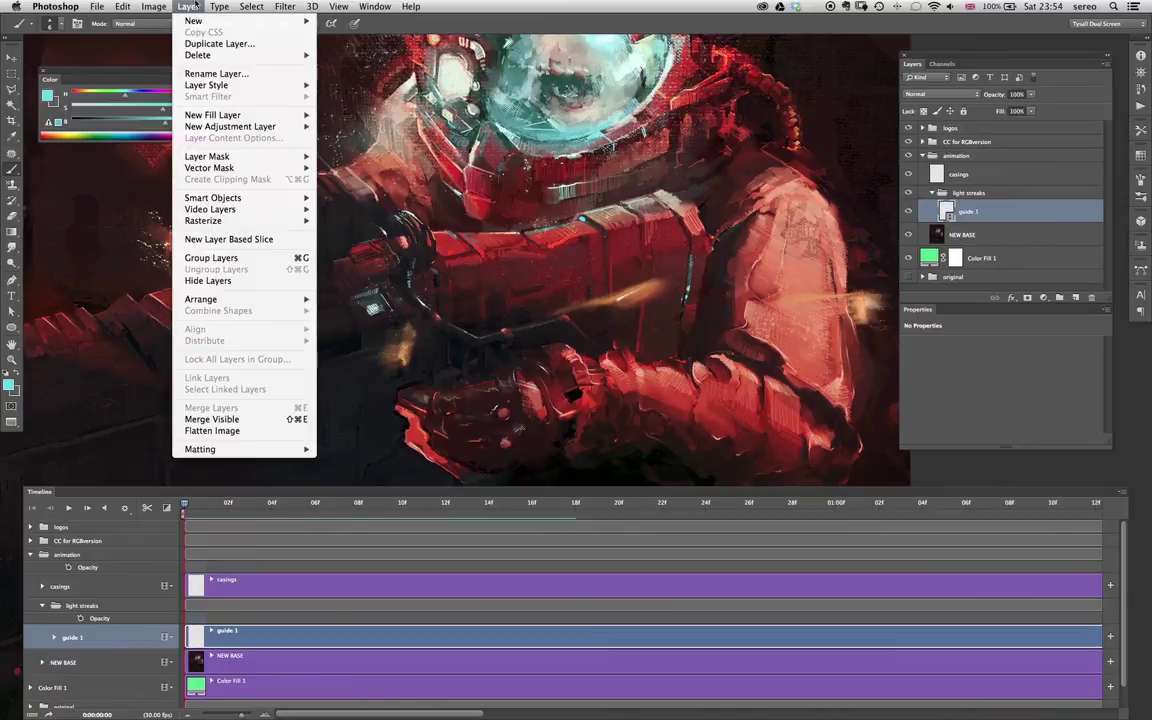
mouse_move(177, 160)
mouse_move(238, 209)
click(349, 229)
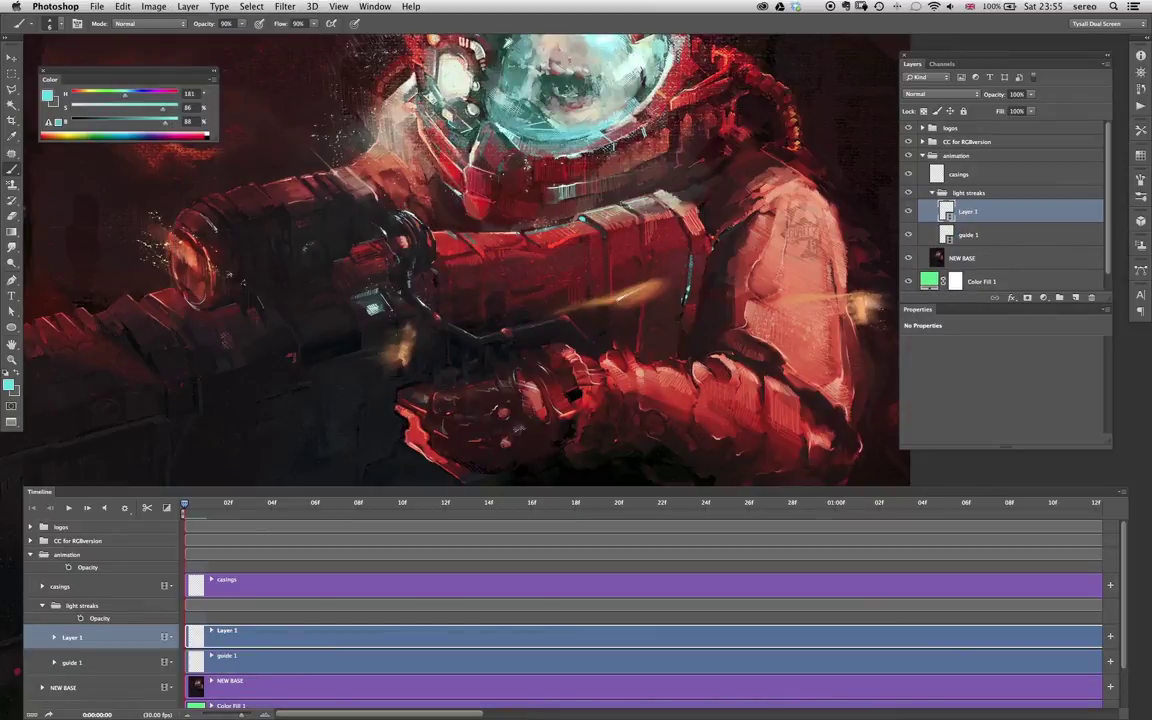
text(guiide 2)
key(Return)
- Step through guide 2 from frame 0 to frame 7, painting a second series of turquoise dabs down the gun's casing
mouse_move(185, 507)
mouse_down()
mouse_move(196, 507)
mouse_move(183, 509)
mouse_up()
click(227, 642)
key(Right)
key(Right)
key(Right)
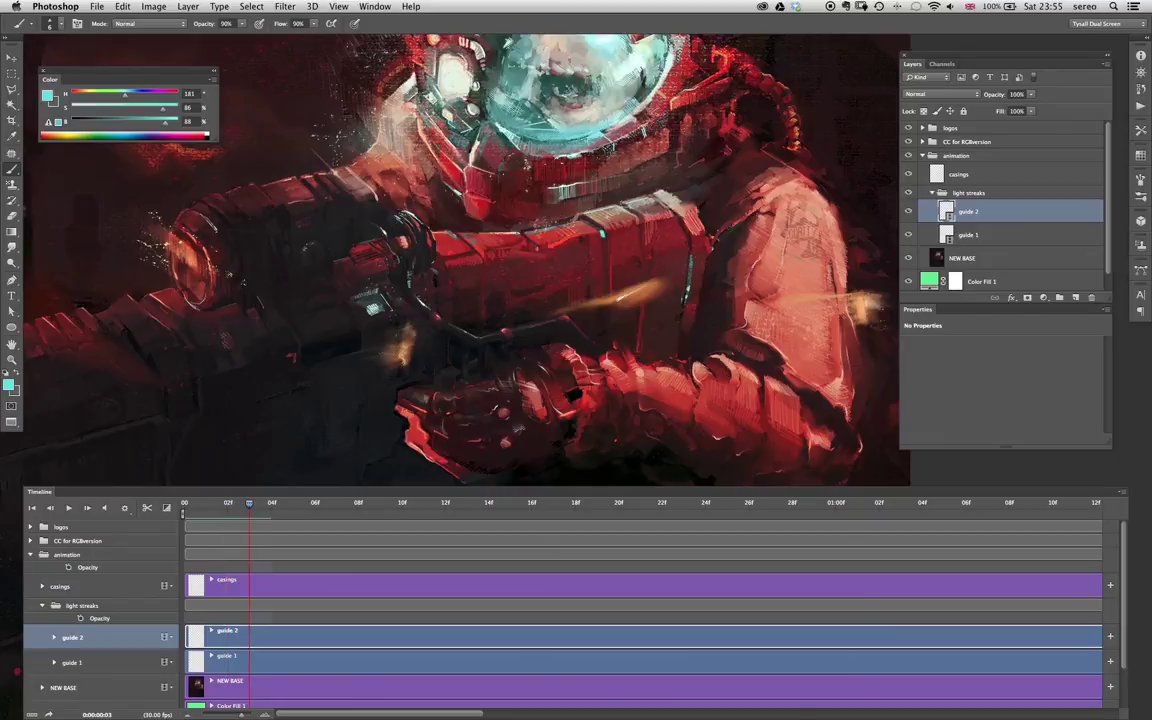
key(Right)
key(Left)
key(Left)
key(Left)
key(Left)
key(Right)
key(Right)
key(Left)
key(Left)
key(Right)
key(Right)
key(Right)
key(Right)
key(Right)
key(Right)
key(Right)
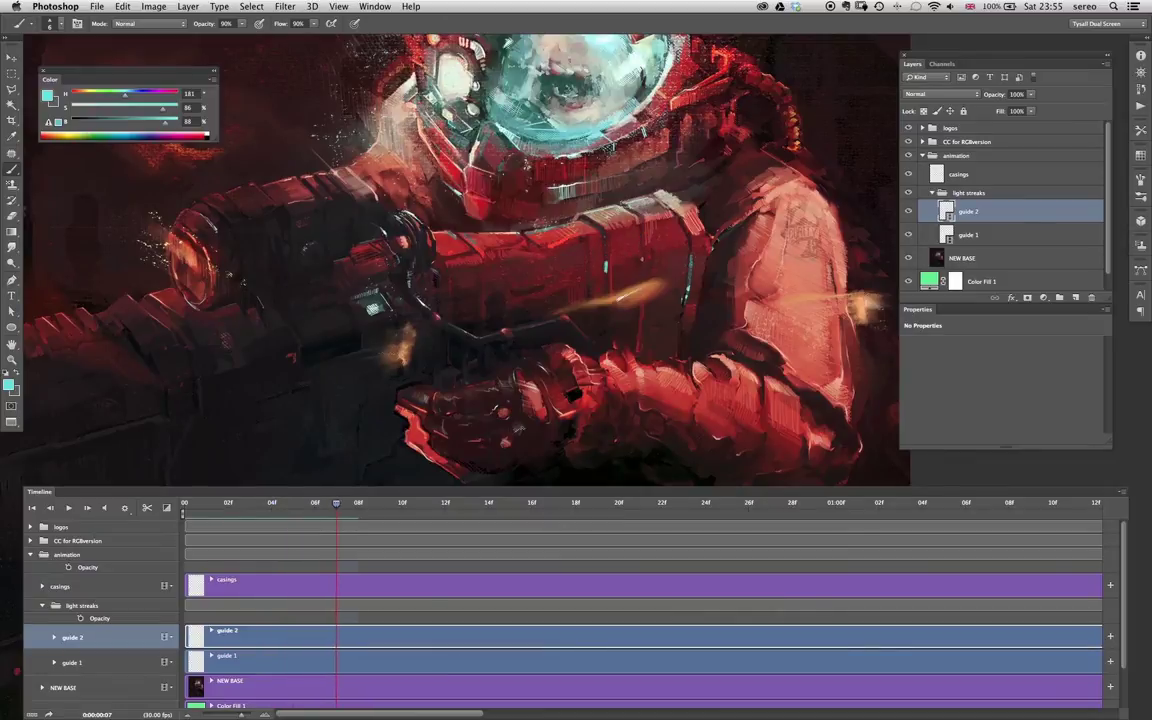
- Continue the guide 2 dabs frame by frame up to frame 17, using guide 1 as the reference
key(Right)
key(Right)
key(Right)
key(Right)
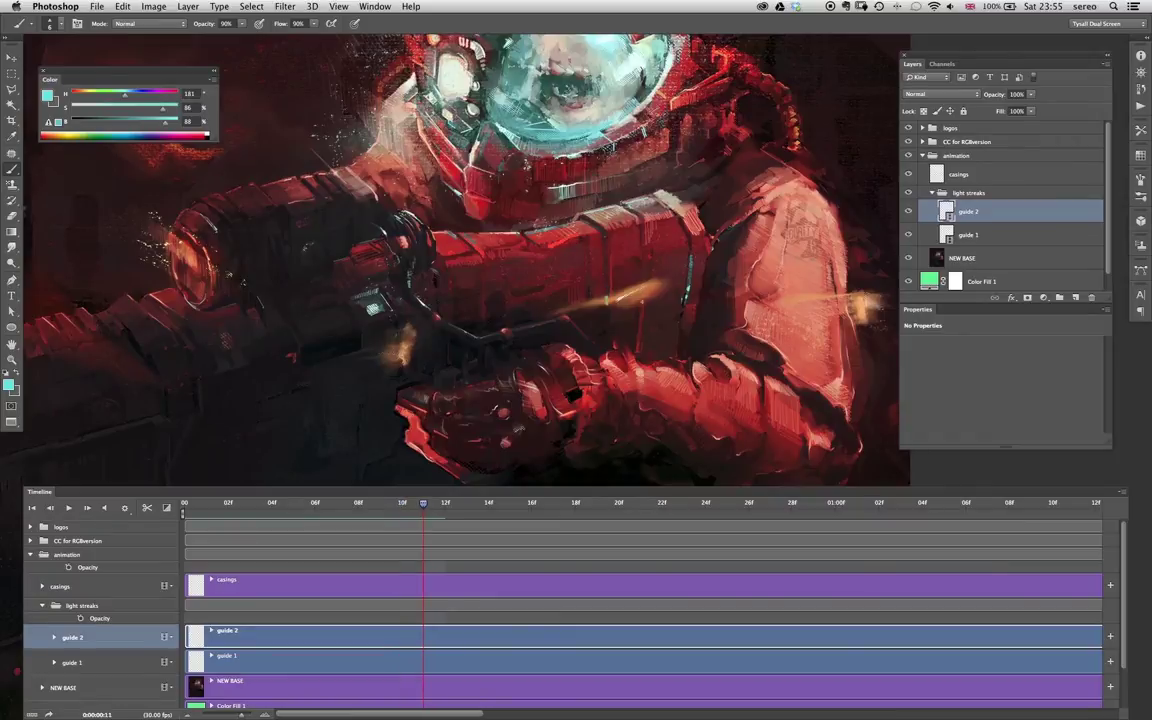
key(Right)
key(Right)
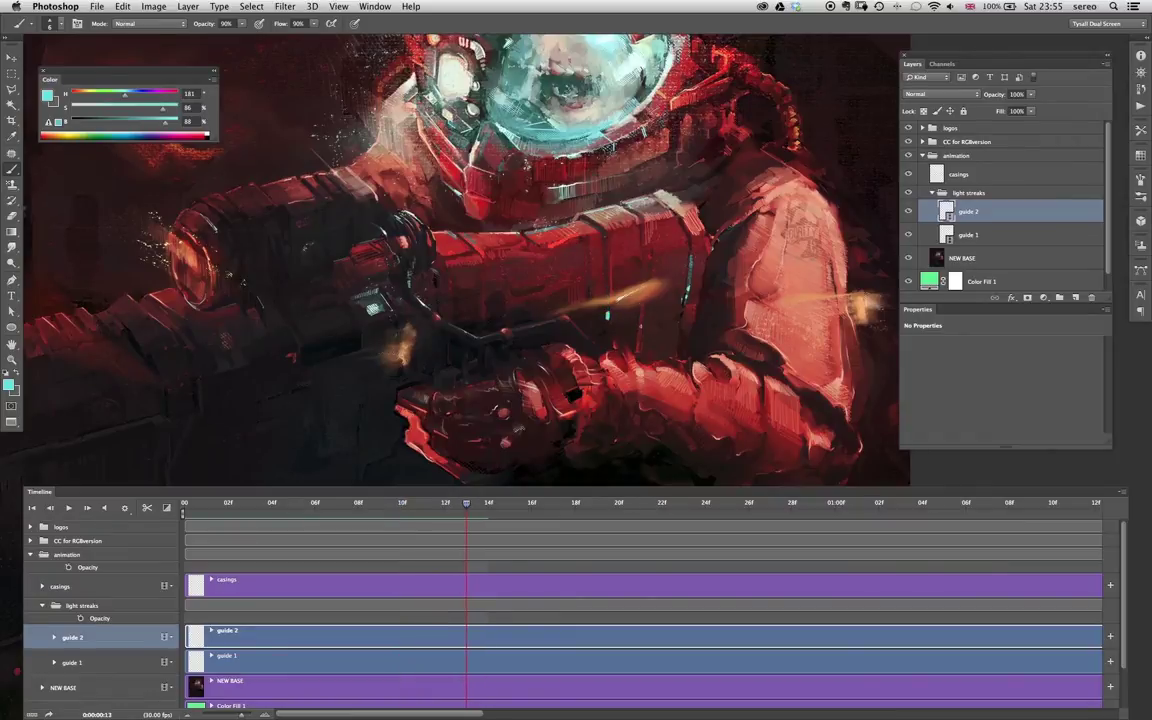
key(Right)
key(Right)
click(1019, 241)
click(1003, 216)
key(Left)
key(Right)
key(Right)
key(Right)
click(1025, 240)
click(1018, 213)
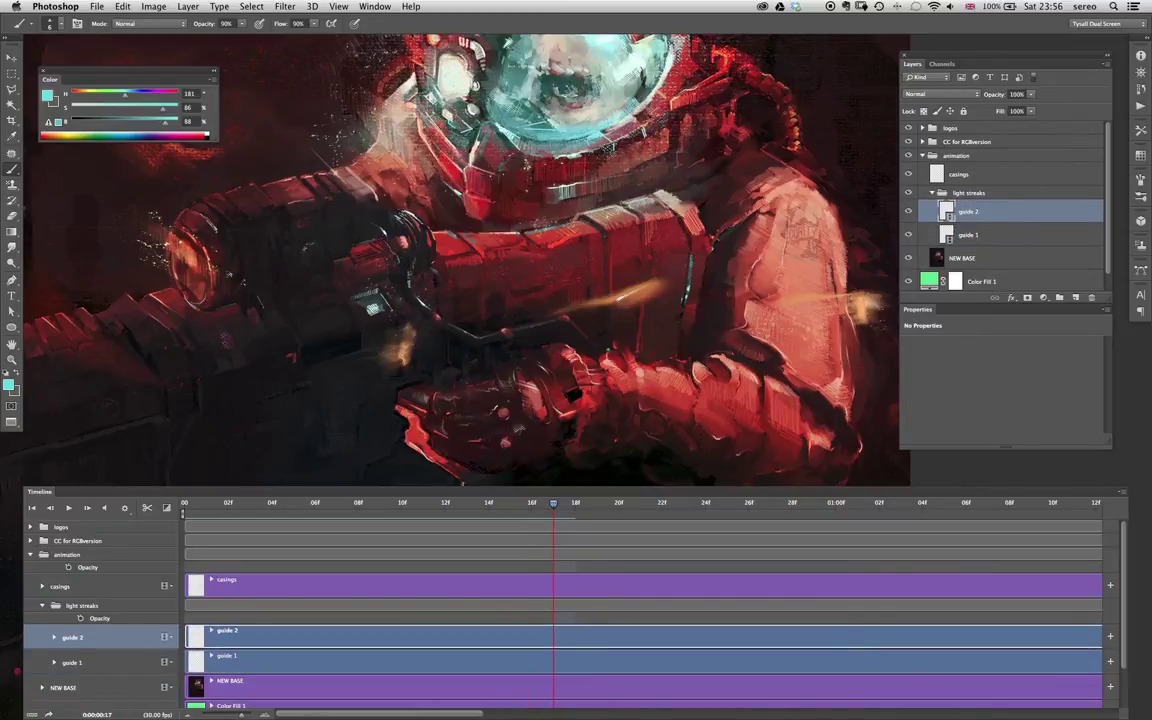
- Play the animation from the start twice to check the motion of both sets of guide dabs
drag(552, 504, 164, 506)
click(69, 509)
key(space)
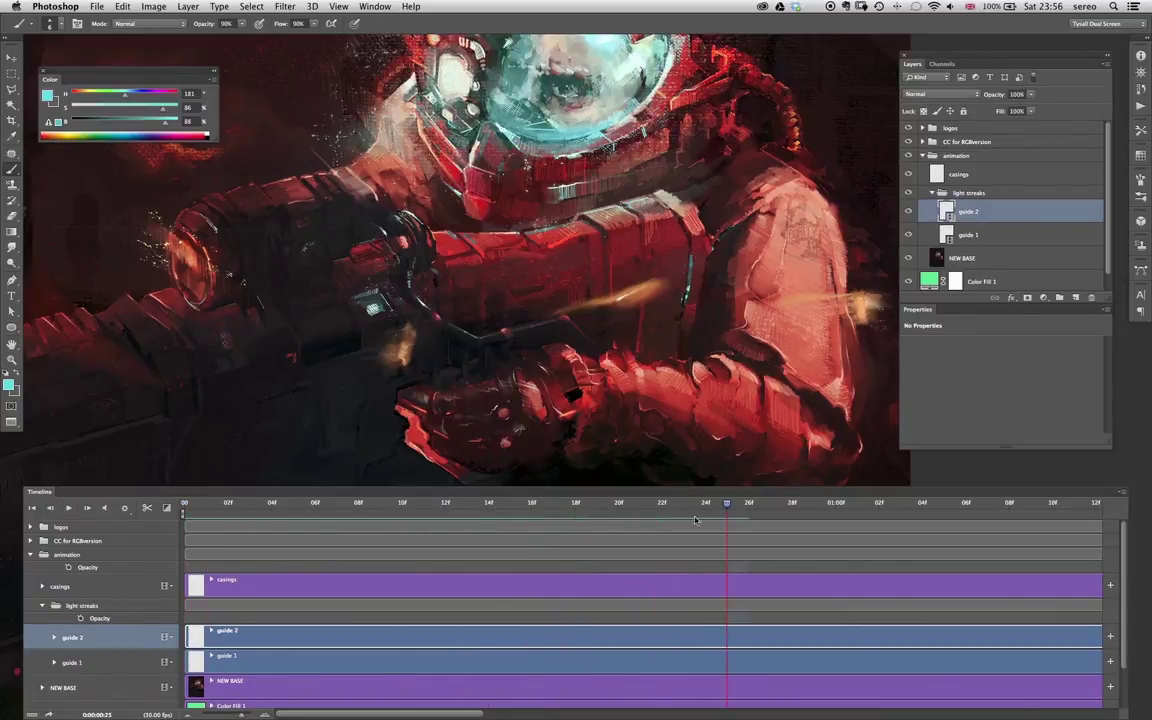
drag(727, 506, 142, 493)
click(69, 508)
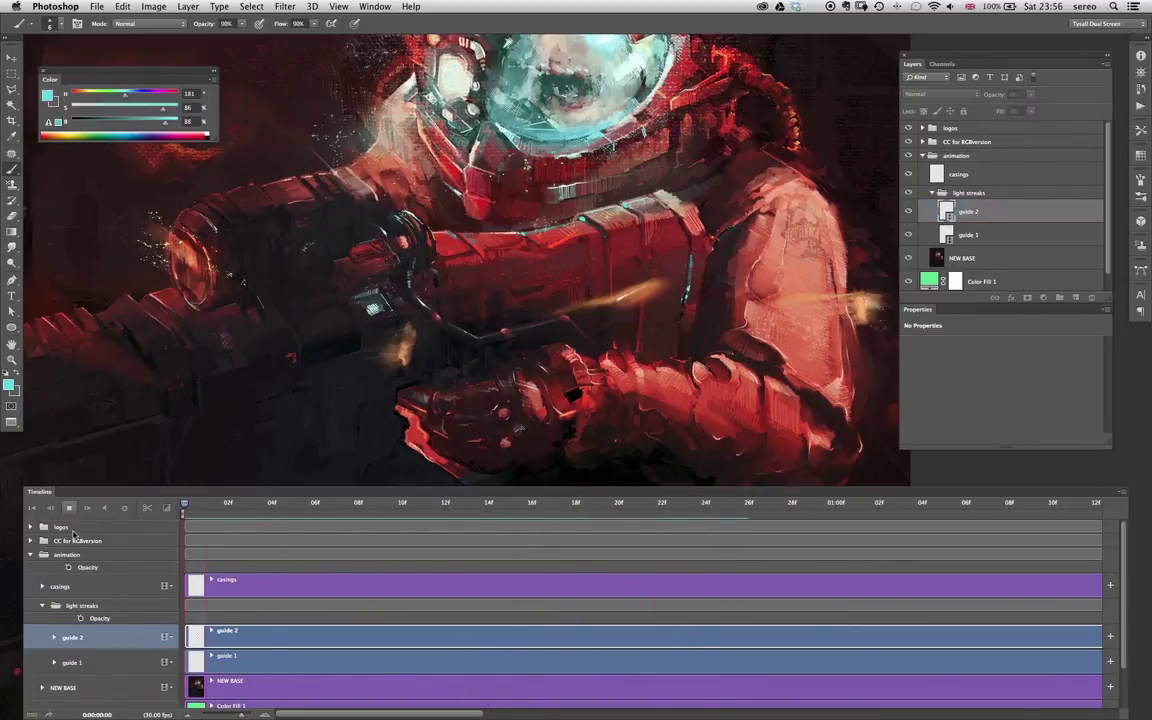
key(space)
drag(748, 503, 617, 497)
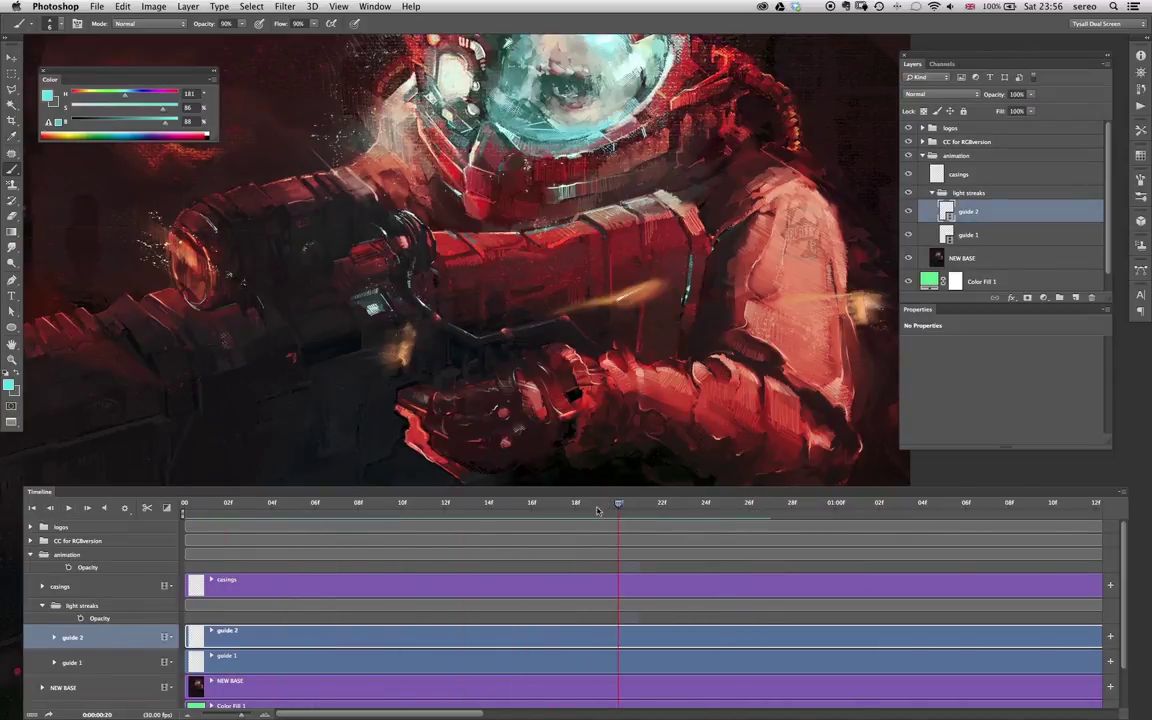
- Limit the work area to about the first 22 frames and play it to review the guide dabs
mouse_move(240, 714)
mouse_down()
mouse_move(210, 714)
mouse_move(221, 714)
mouse_up()
drag(773, 514, 172, 502)
click(69, 508)
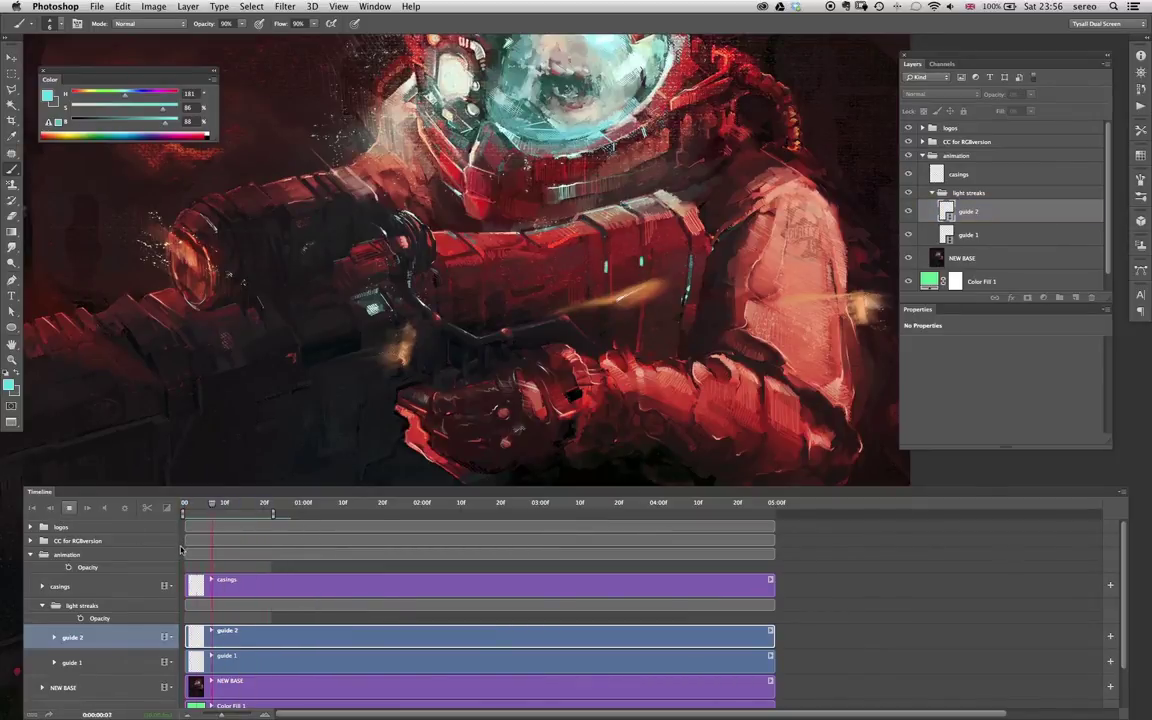
key(space)
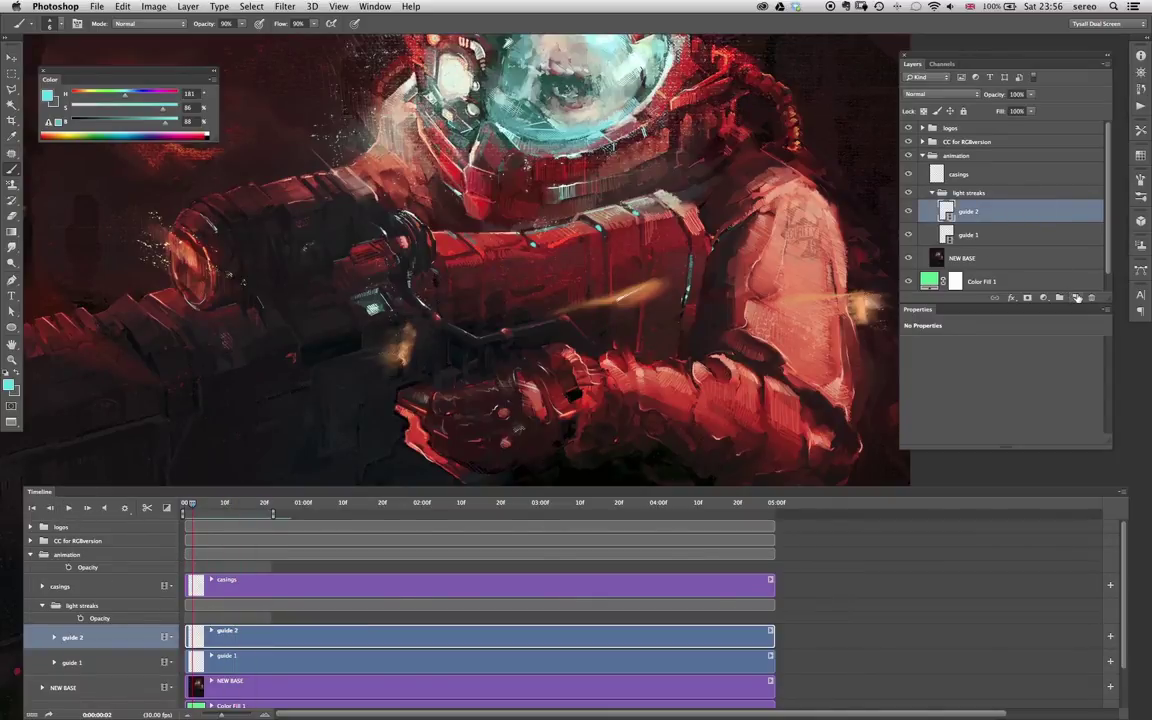
- Add a blank video layer named "real linesd" above guide 2 and hide it
click(192, 6)
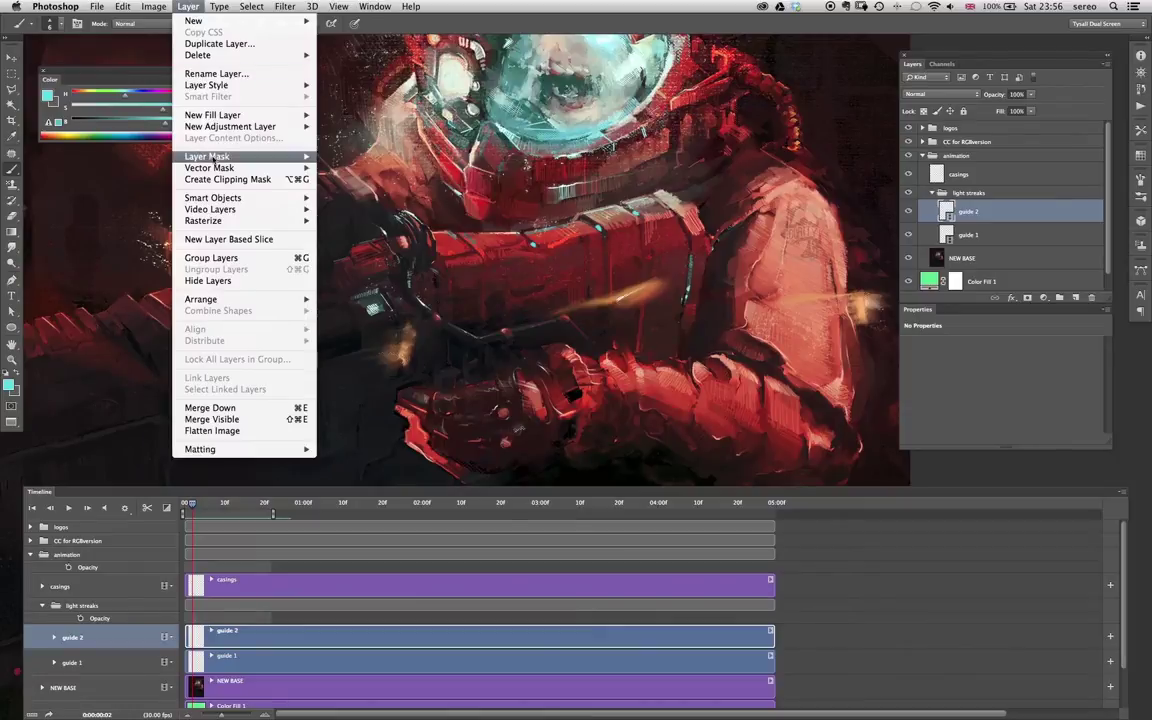
mouse_move(214, 209)
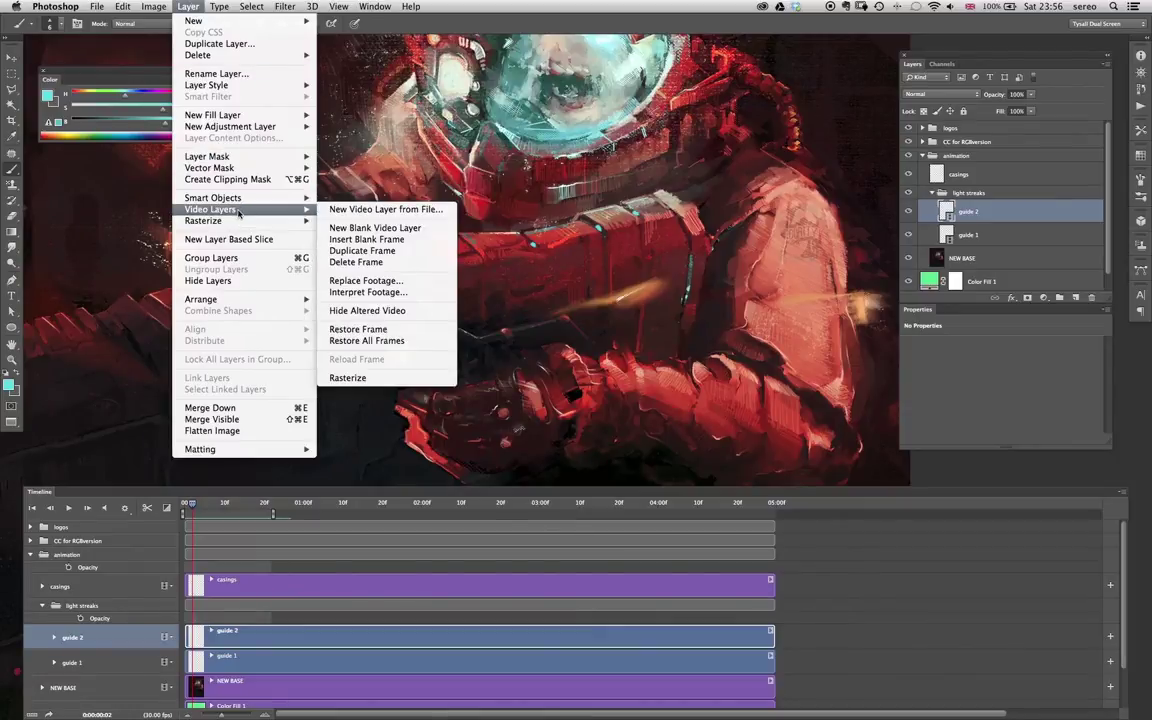
click(374, 228)
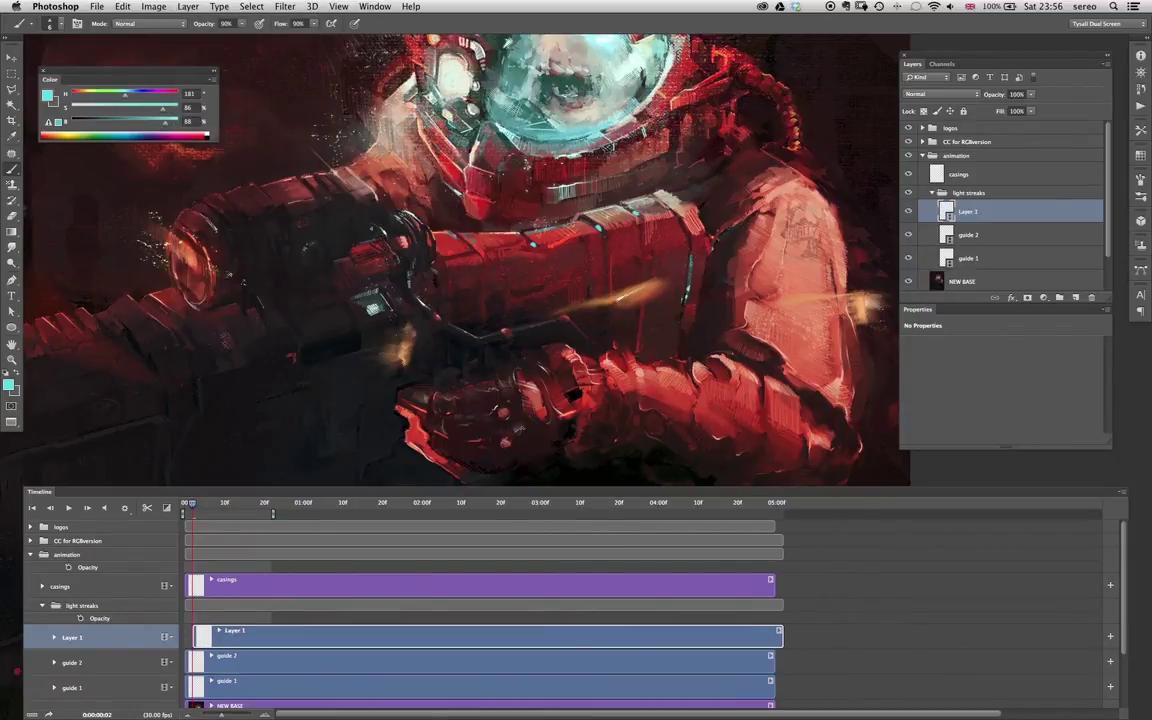
double_click(969, 213)
text(m)
text(eal linesd)
key(Return)
click(907, 211)
click(992, 240)
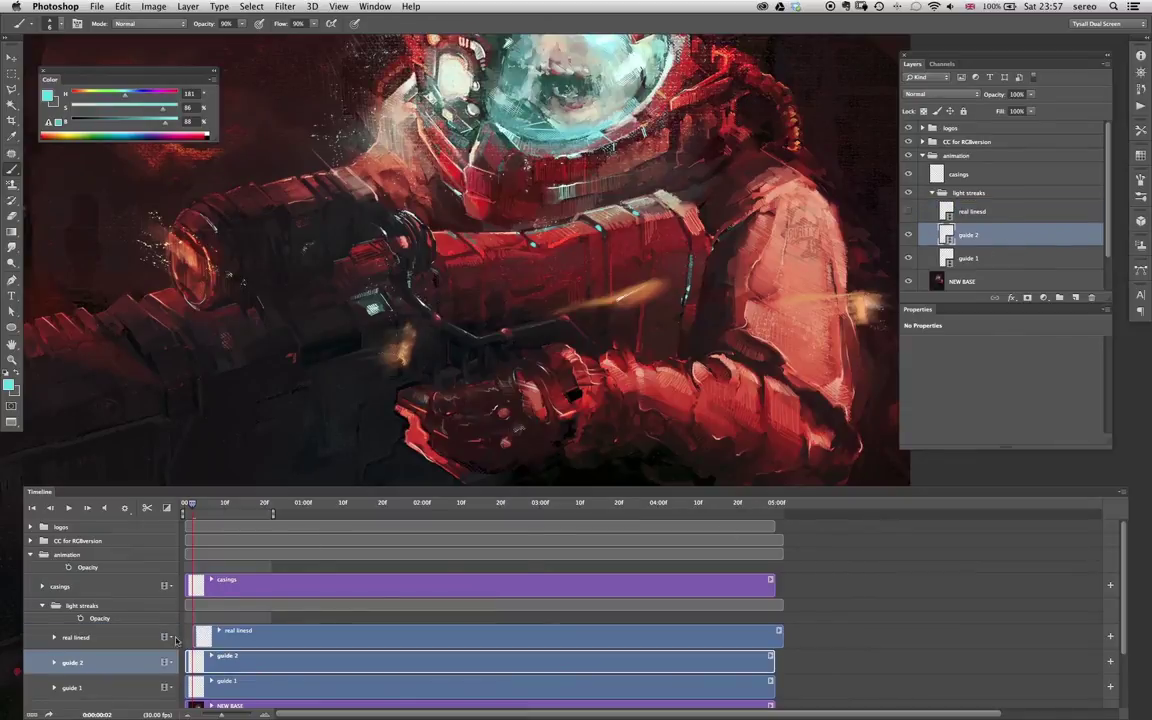
- Extend the work area's end back to 05:00 at the end of the timeline
drag(221, 714, 226, 715)
drag(325, 514, 968, 516)
drag(778, 714, 1011, 712)
drag(635, 516, 746, 519)
- Trim the end of the real linesd clip to 05:00 and move the clip to start at frame 0
click(740, 641)
drag(752, 637, 741, 634)
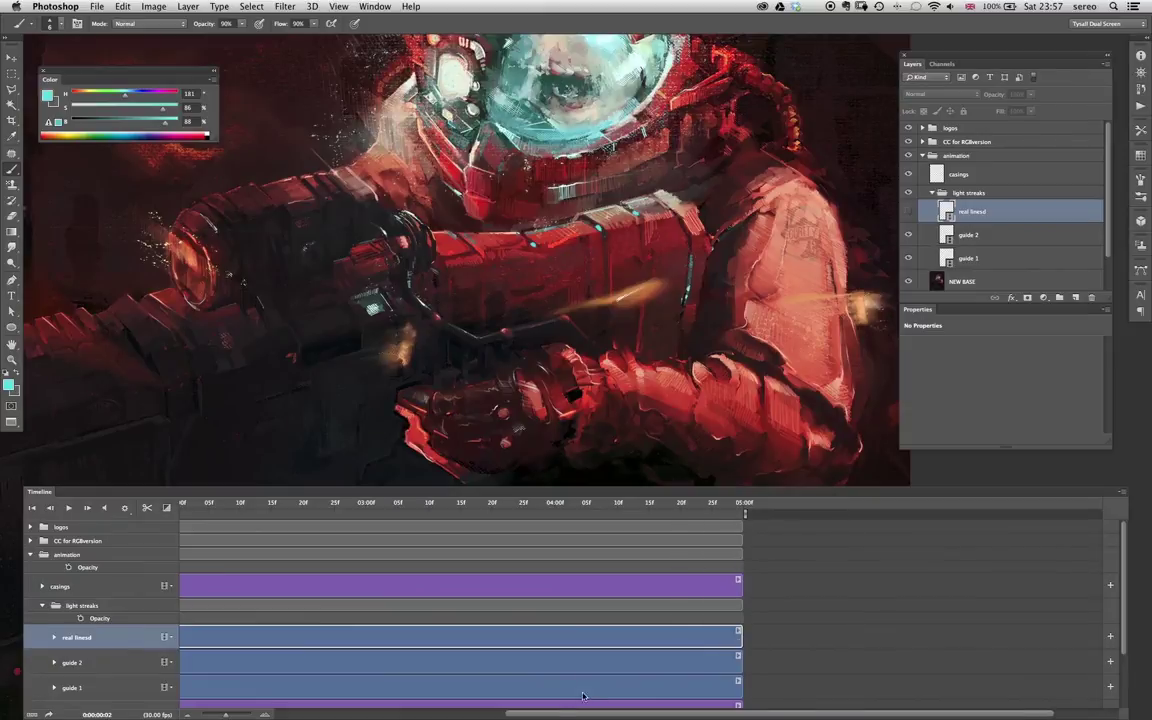
drag(556, 713, 307, 703)
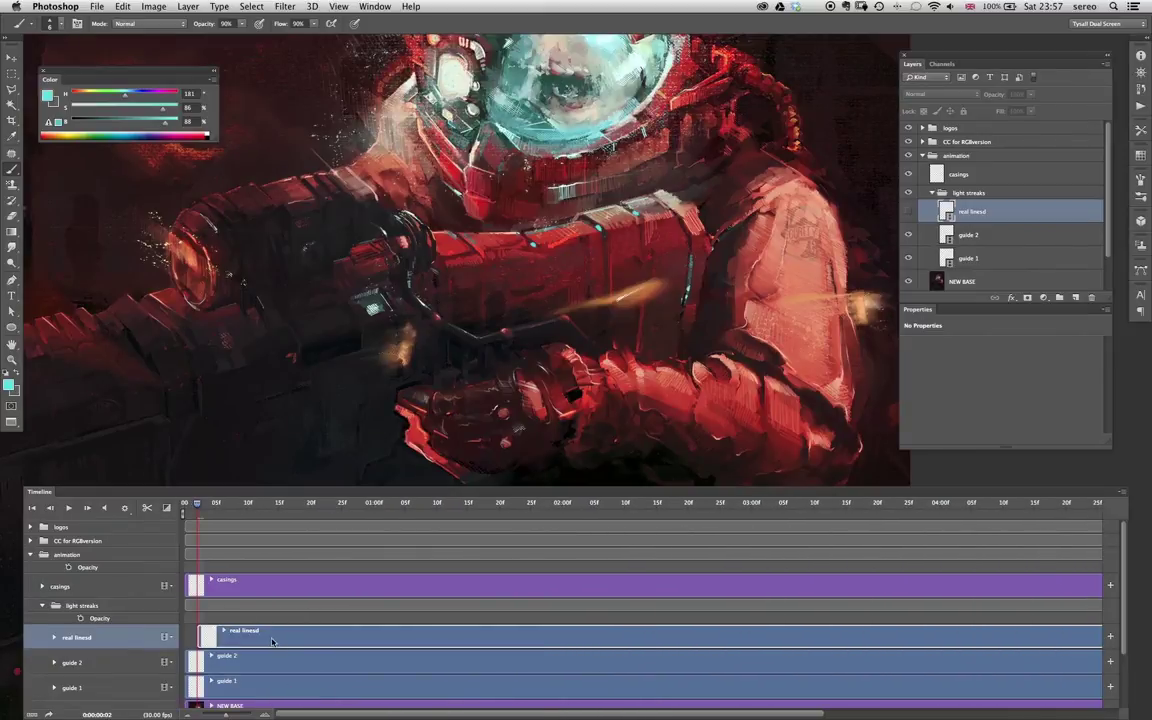
drag(197, 504, 170, 506)
drag(305, 638, 284, 638)
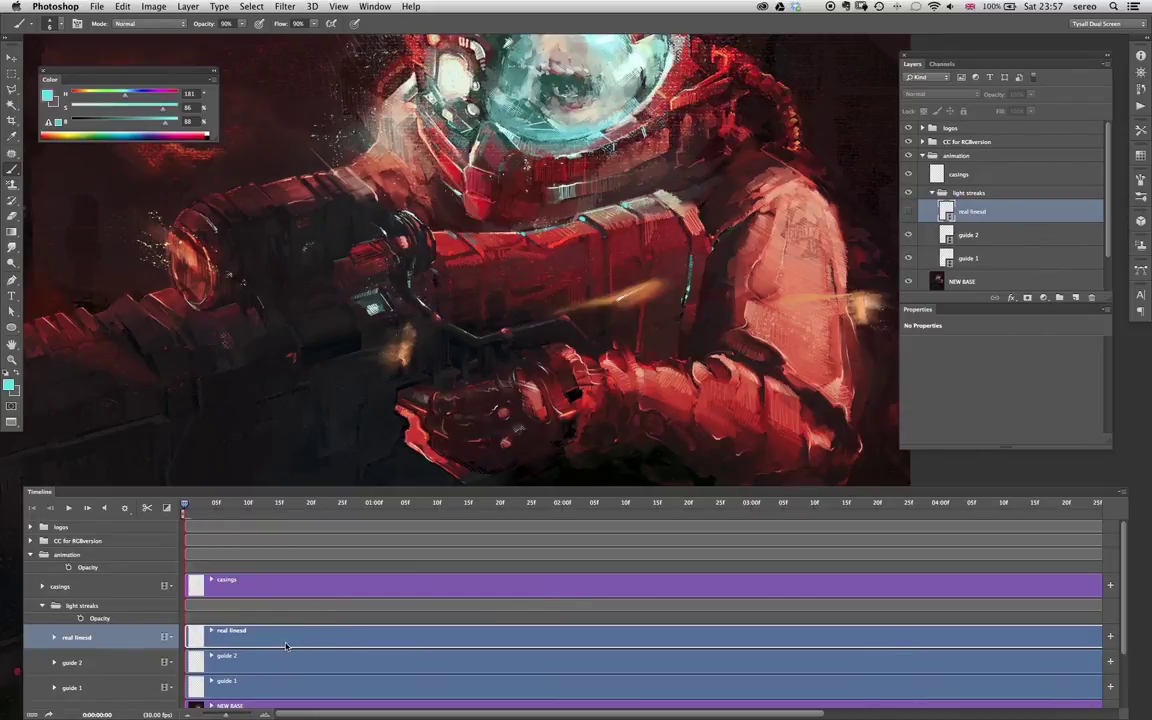
- Select the guide 2 layer and enable onion skins for the timeline
click(990, 238)
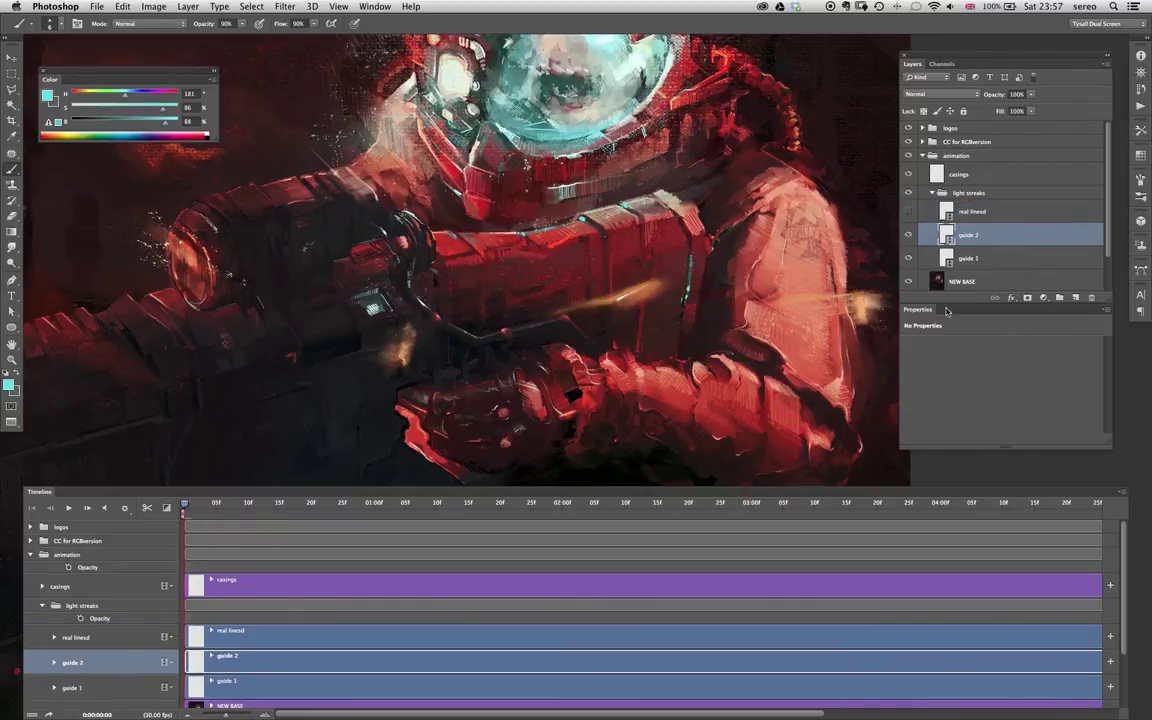
click(1120, 494)
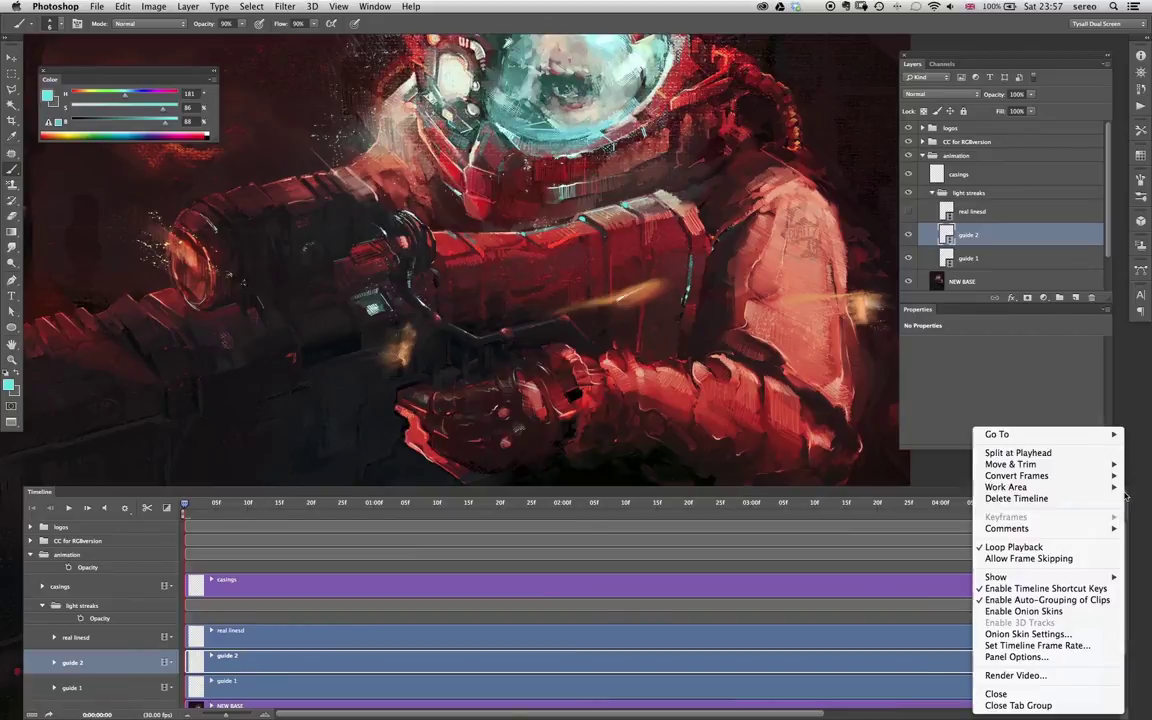
click(1014, 614)
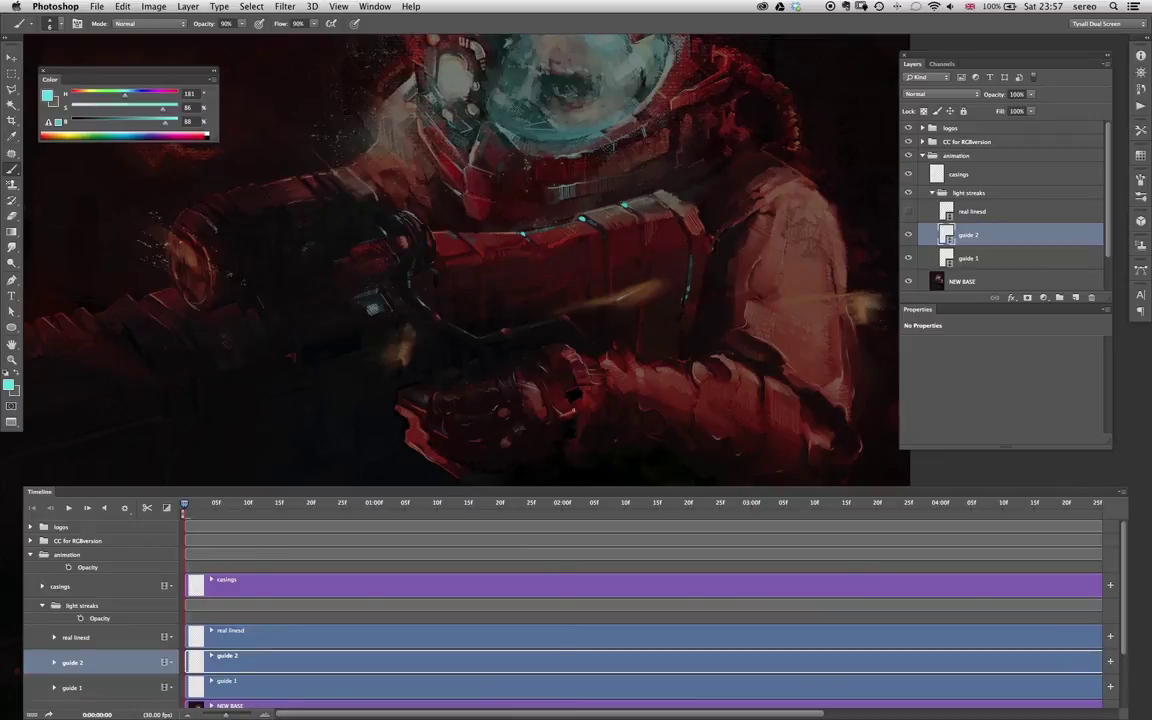
- Open the onion skin settings, compare the Screen and Difference blend modes, and set the blend mode to Normal
click(1119, 503)
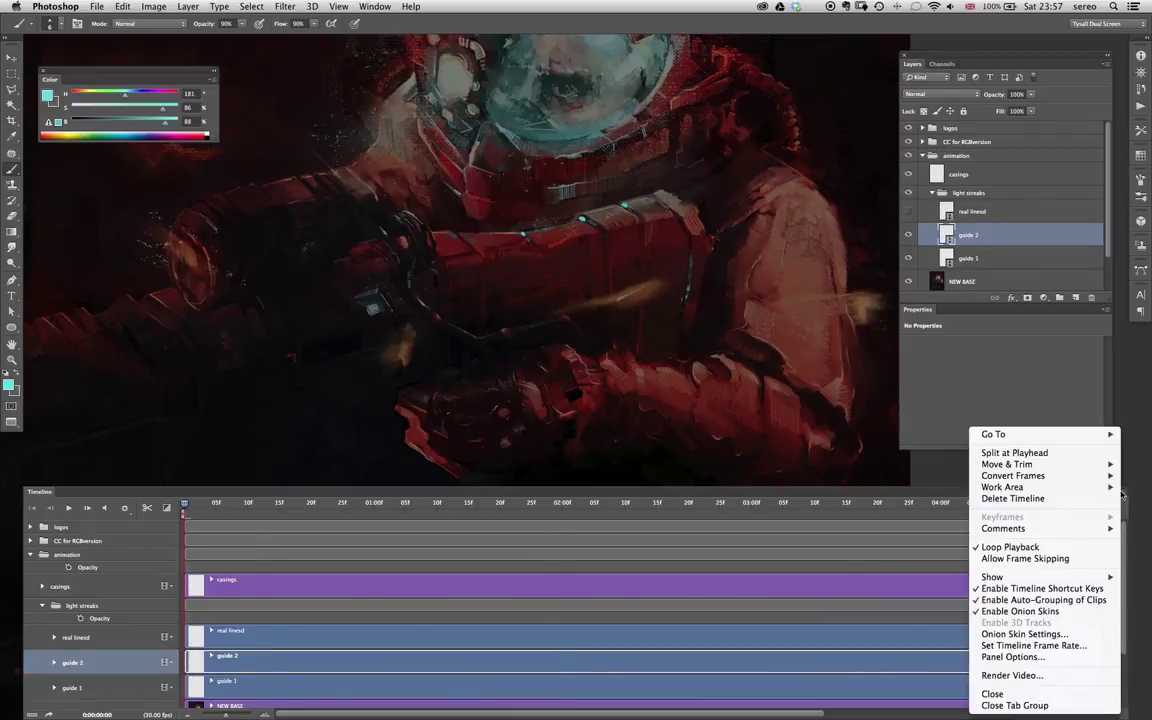
click(1008, 637)
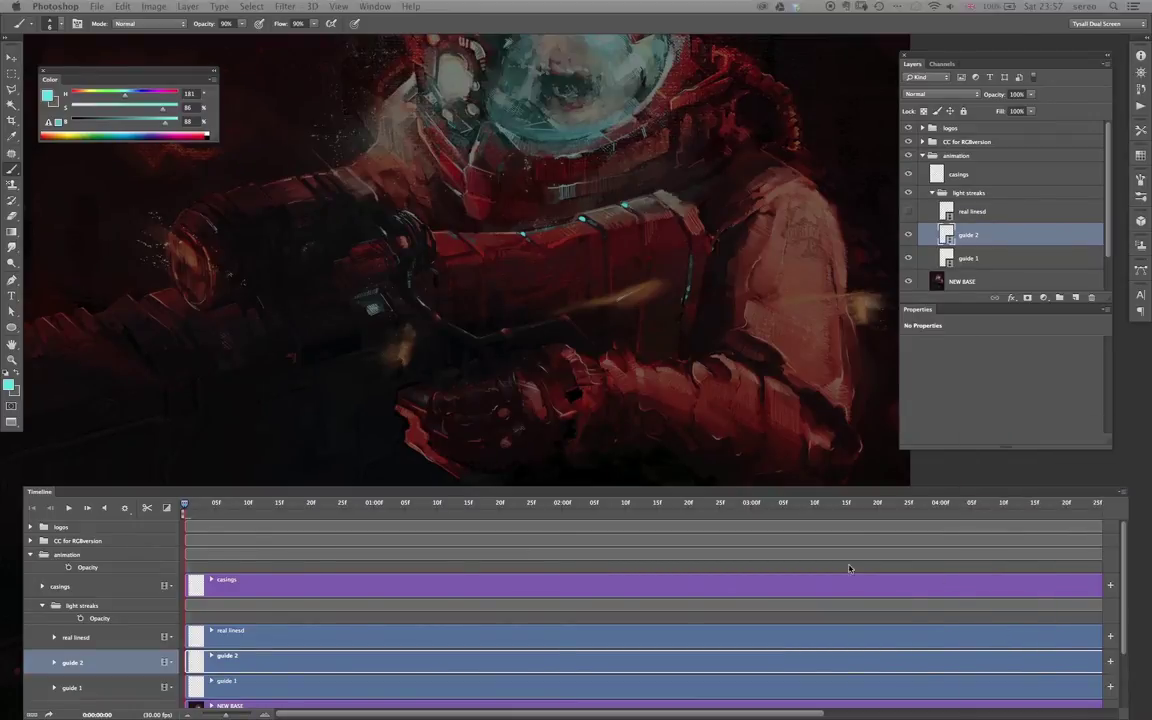
drag(0, 500, 571, 238)
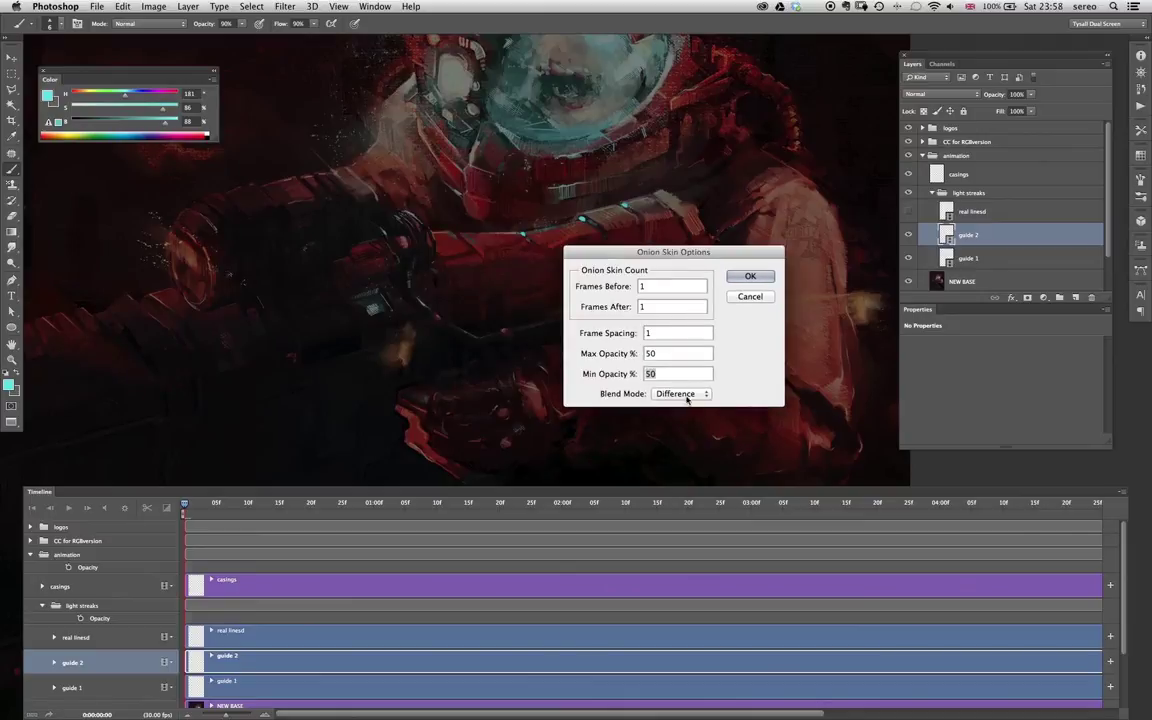
click(680, 393)
click(676, 385)
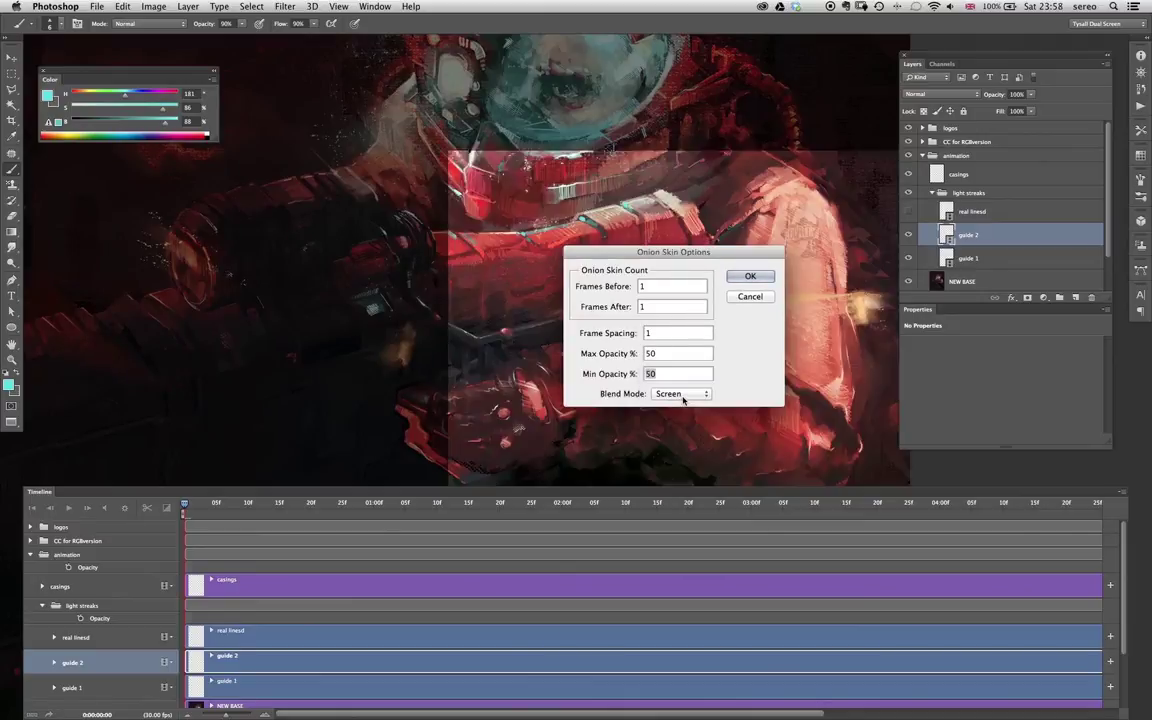
click(681, 396)
click(672, 383)
click(680, 395)
click(670, 383)
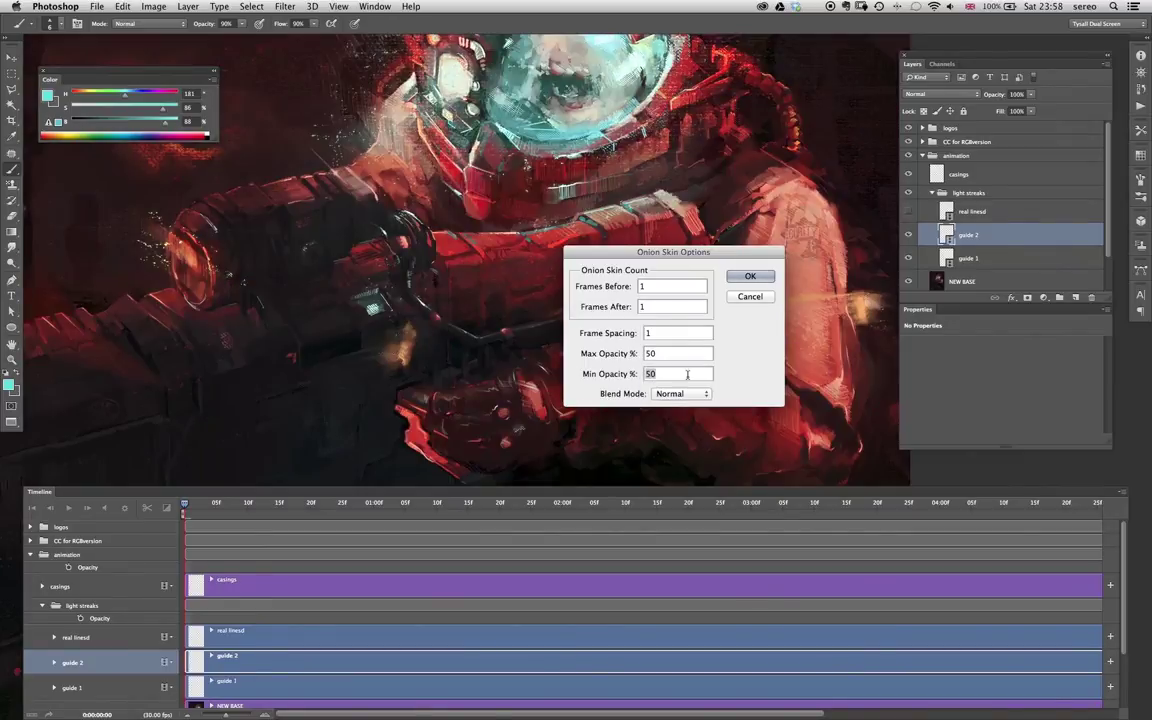
click(684, 396)
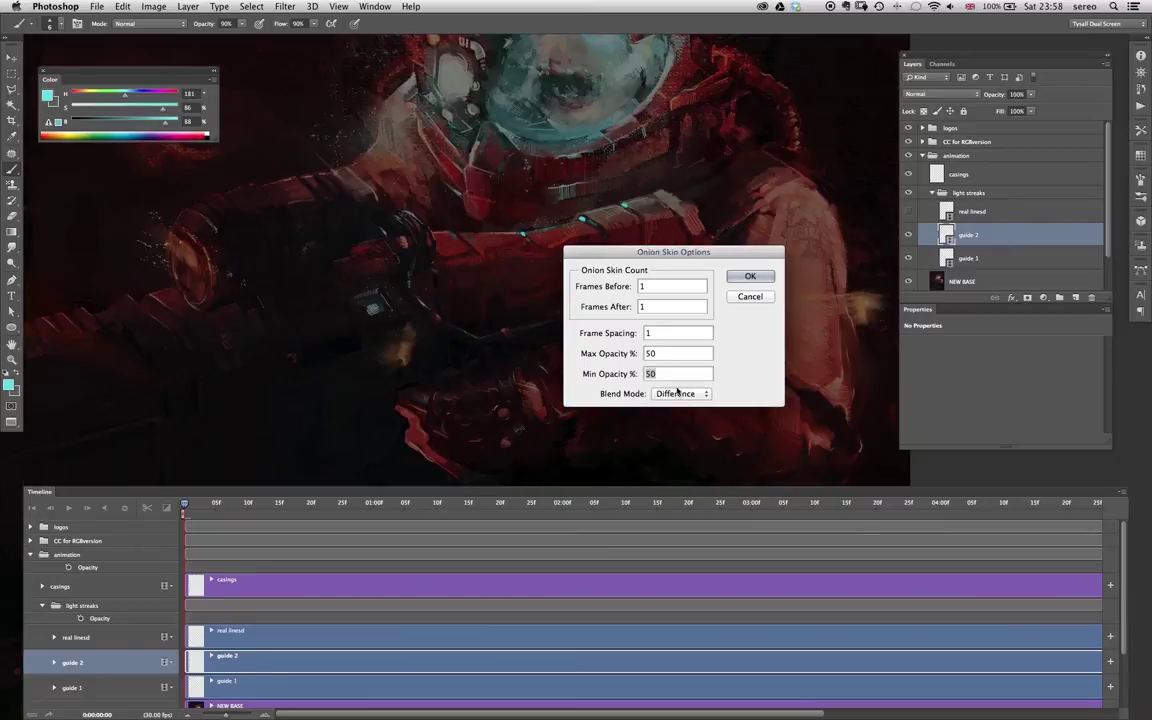
click(679, 393)
click(678, 362)
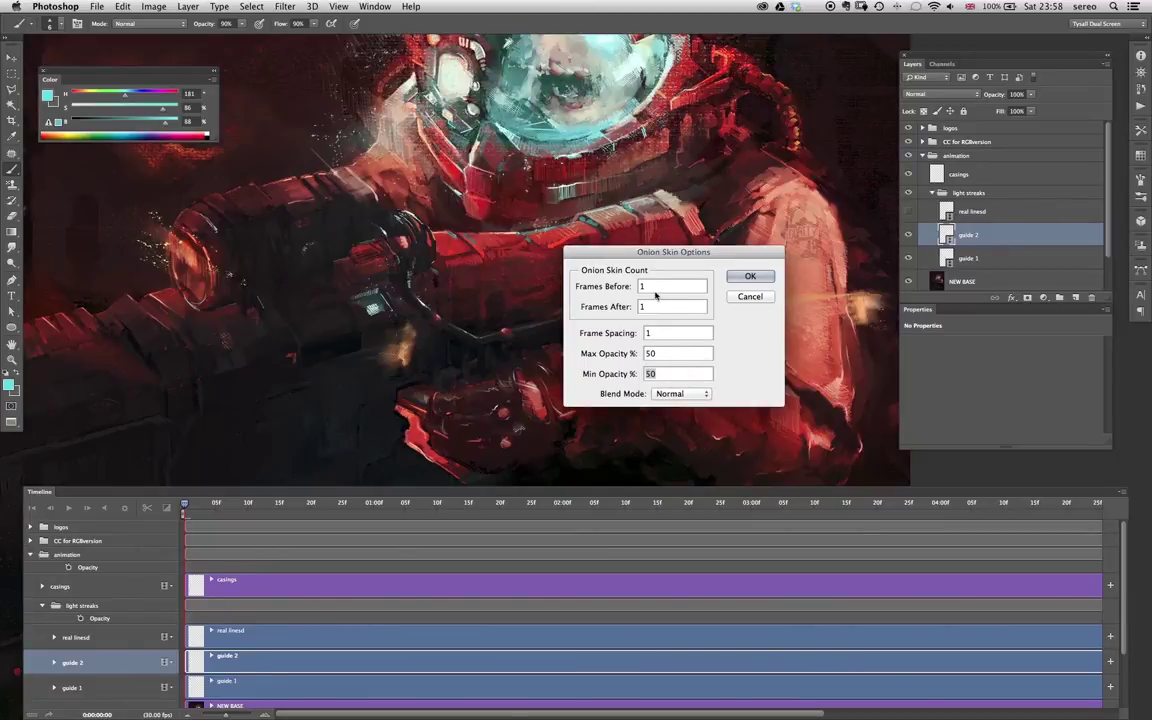
- Try an onion skin count of 3 frames before and 3 frames after
click(652, 334)
drag(649, 285, 635, 320)
text(33)
drag(692, 250, 720, 265)
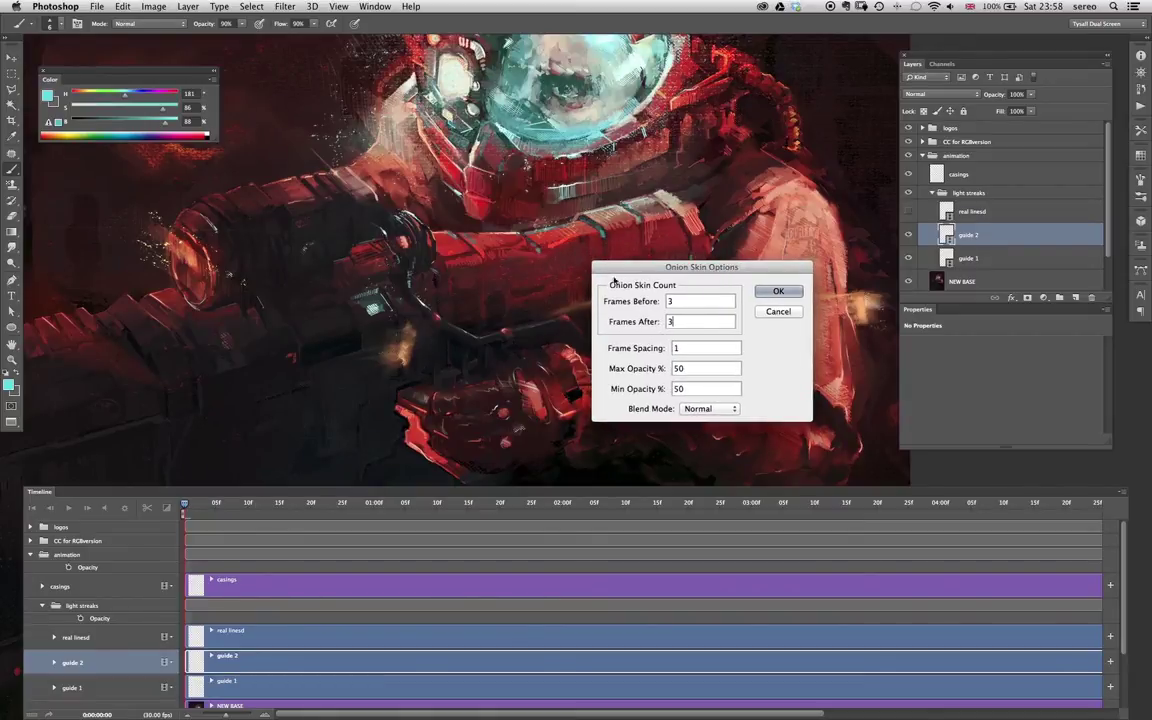
- Set the onion skin count to 1 frame before and 1 frame after
drag(678, 322, 660, 322)
text(2)
key(Tab)
drag(677, 302, 656, 307)
text(1)
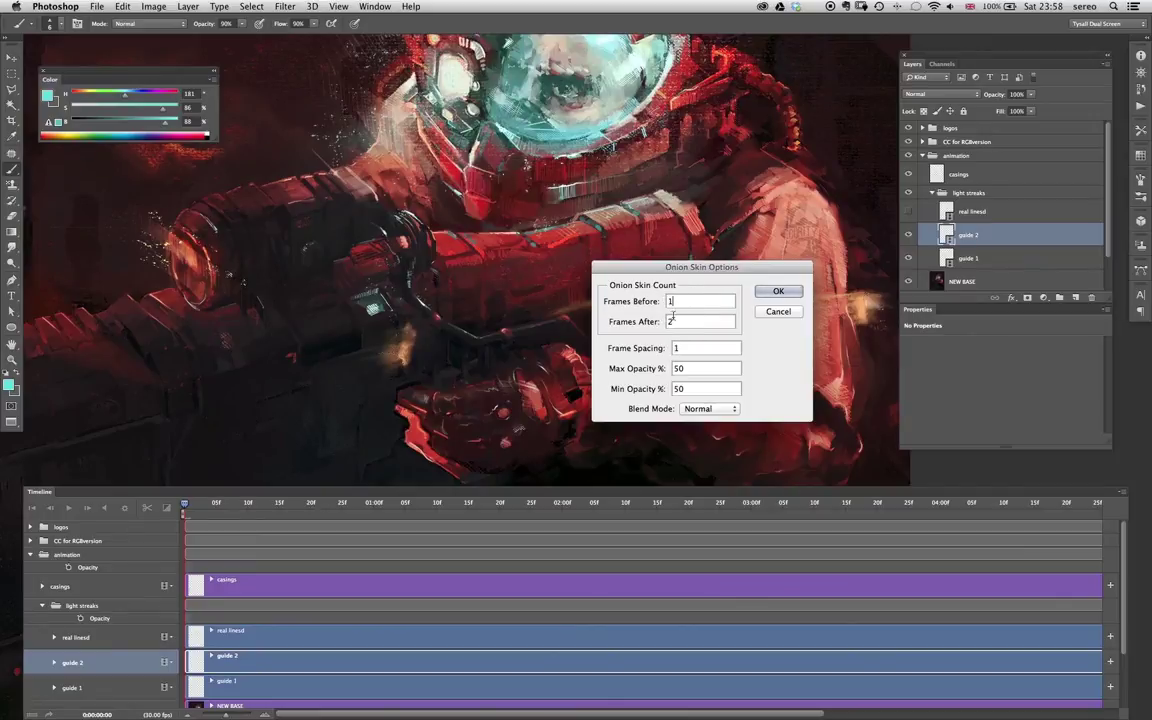
double_click(673, 322)
text(1)
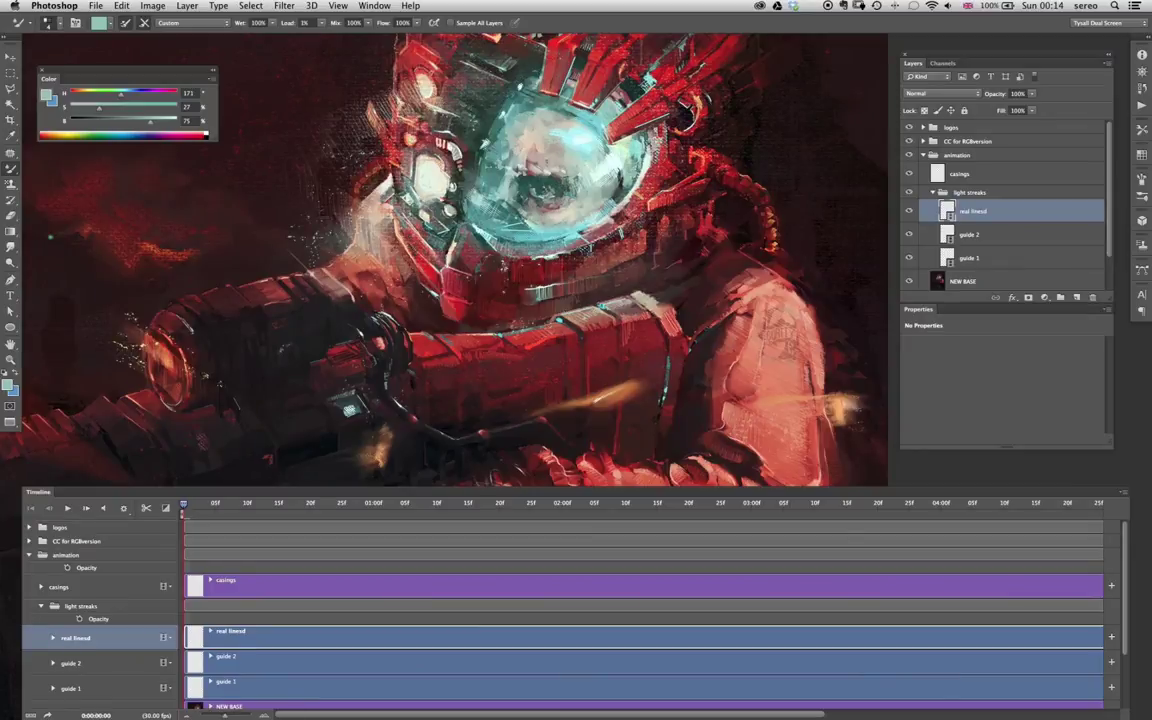
- Sample light cyan from the visor and paint the streak's first dabs on the gun's strap in real linesd, from frame 0
alt+click(571, 233)
drag(586, 123, 590, 158)
alt+click(586, 227)
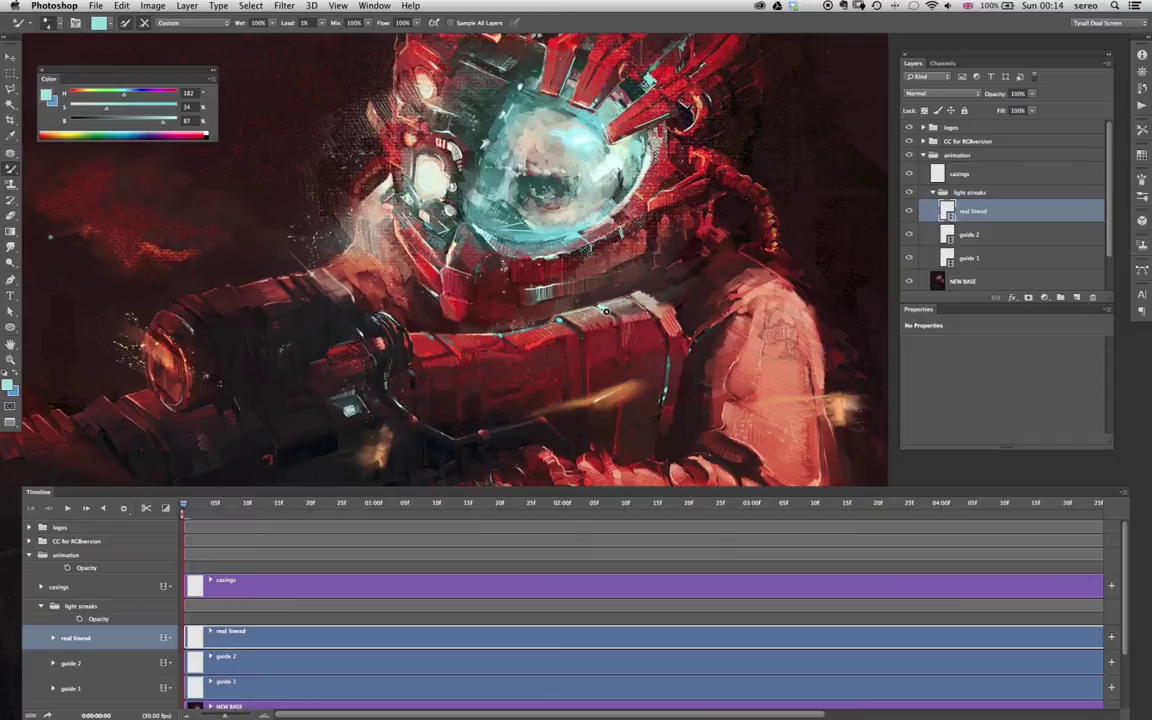
key(Right)
drag(604, 309, 612, 316)
key(Right)
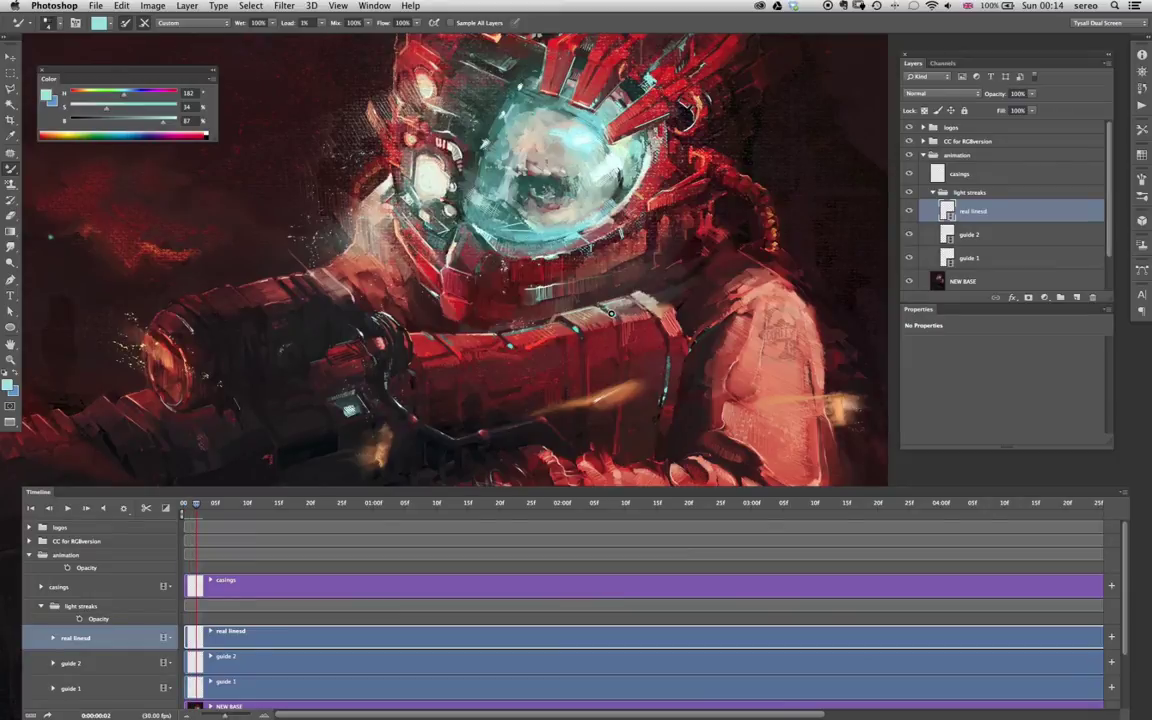
- Continue painting the cyan streak frame by frame down the gun's side in real linesd, following the guides through frame 16
key(Right)
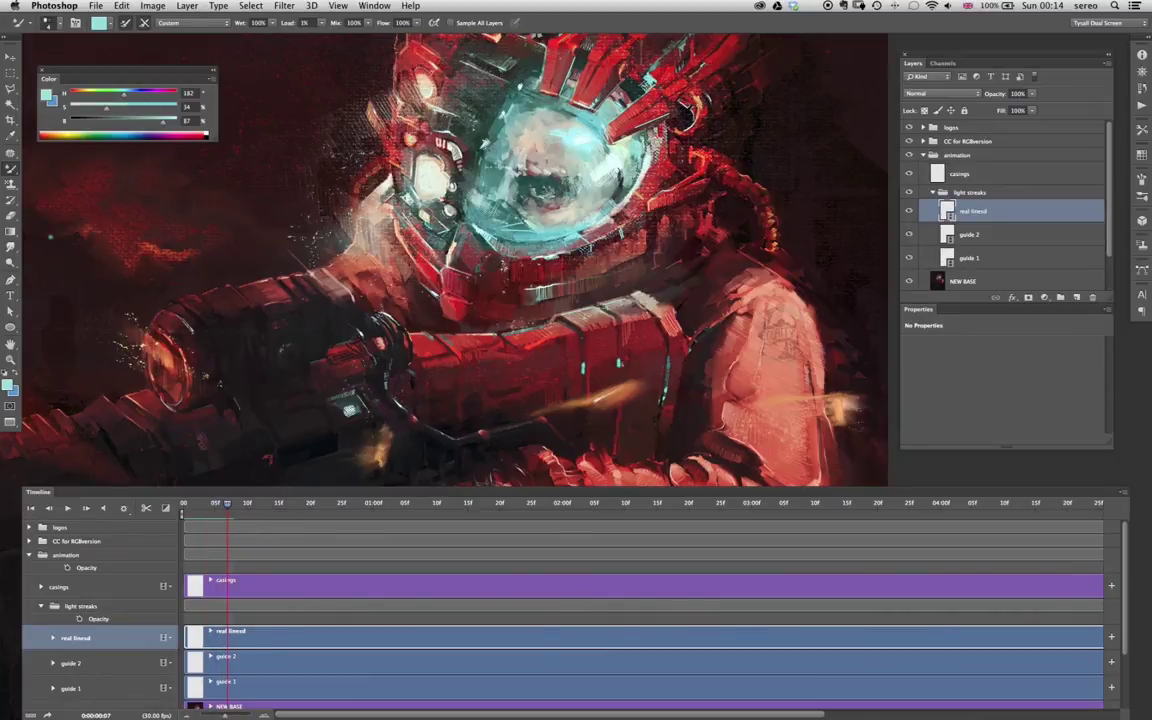
key(Right)
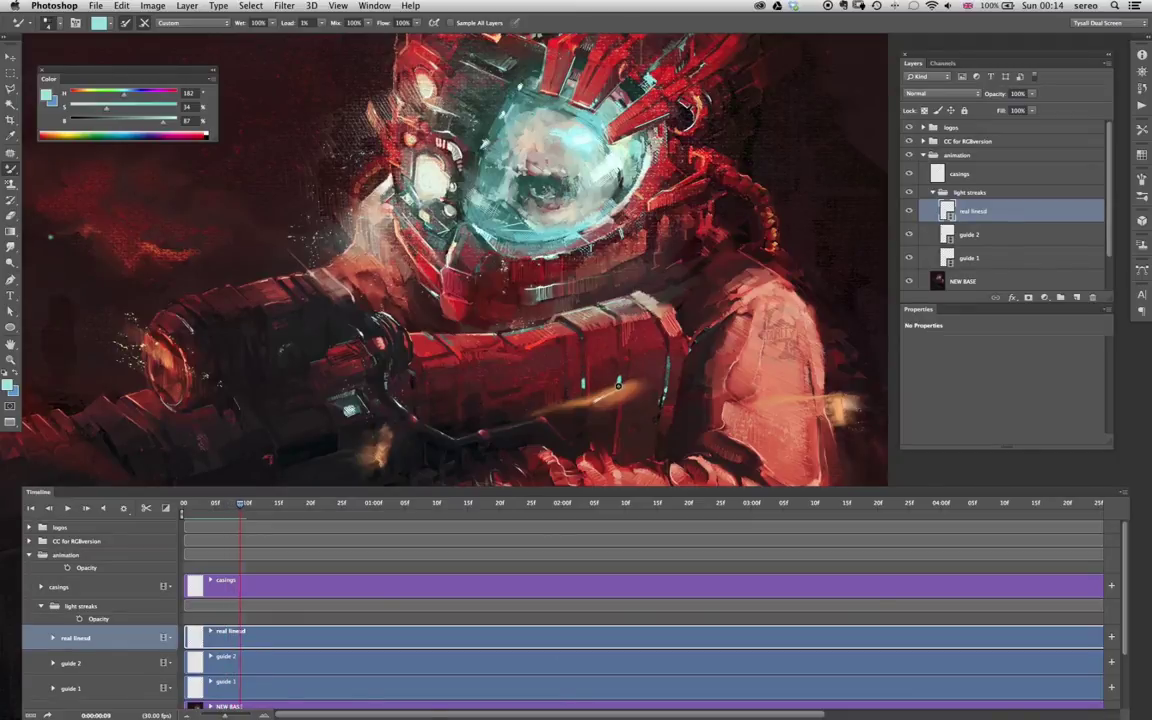
key(Right)
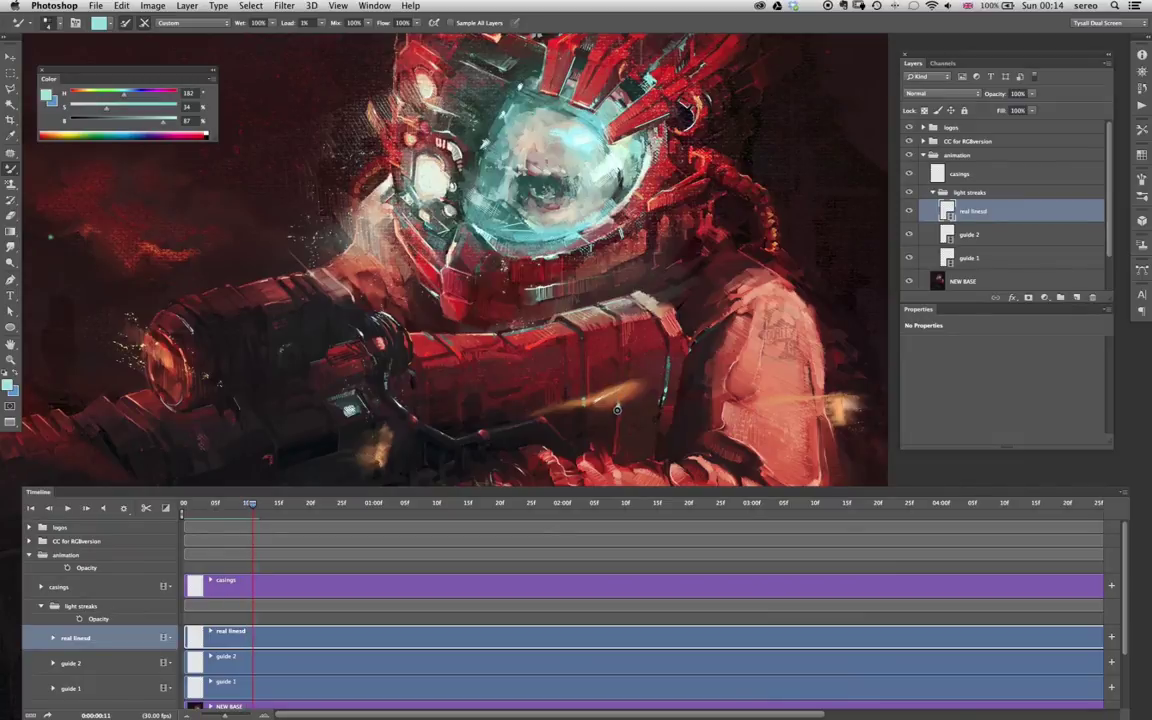
key(Right)
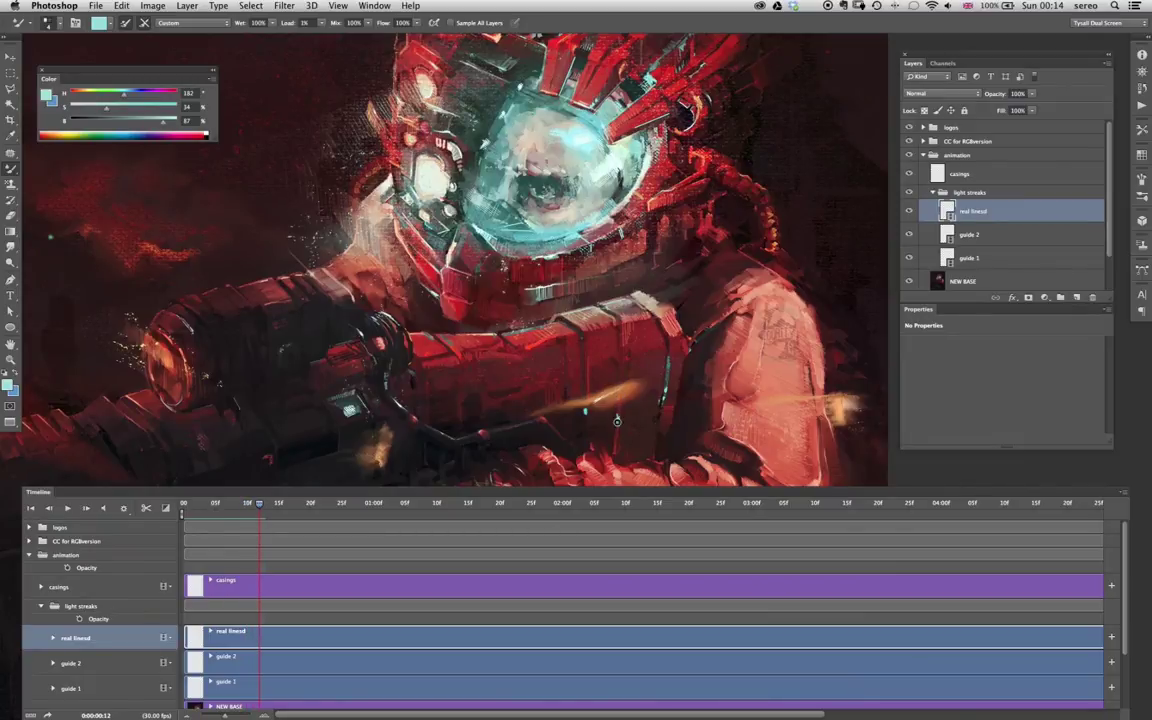
key(Right)
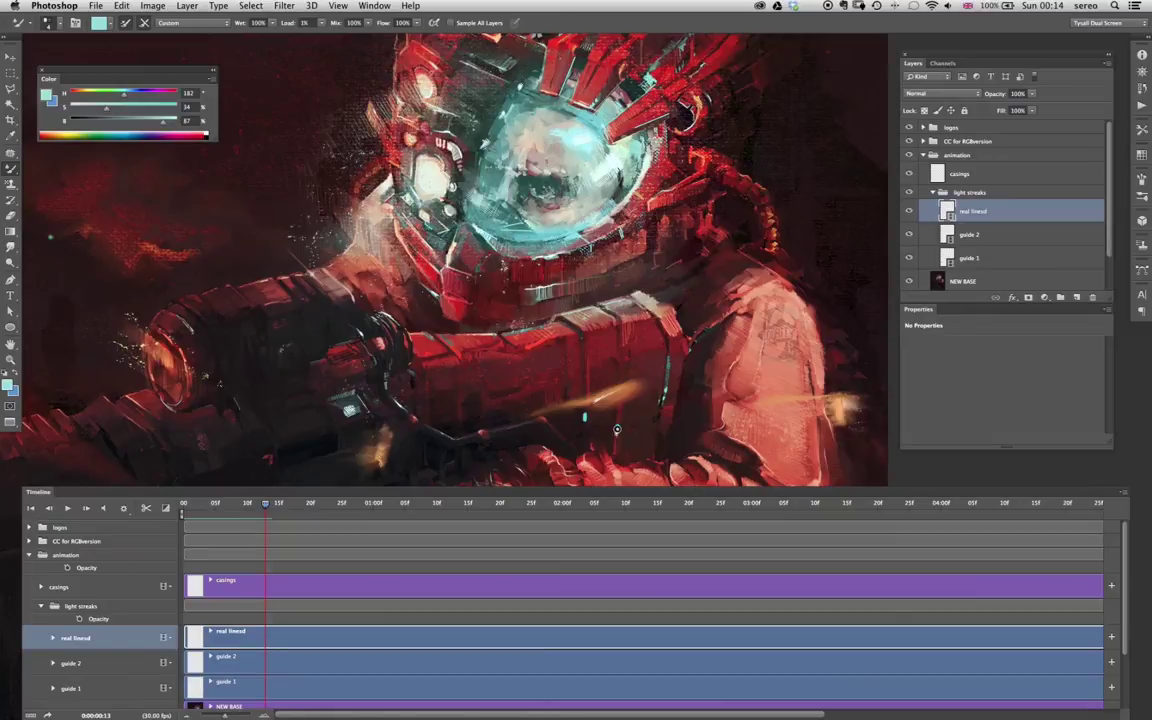
key(Right)
key(Right)
key(Right)
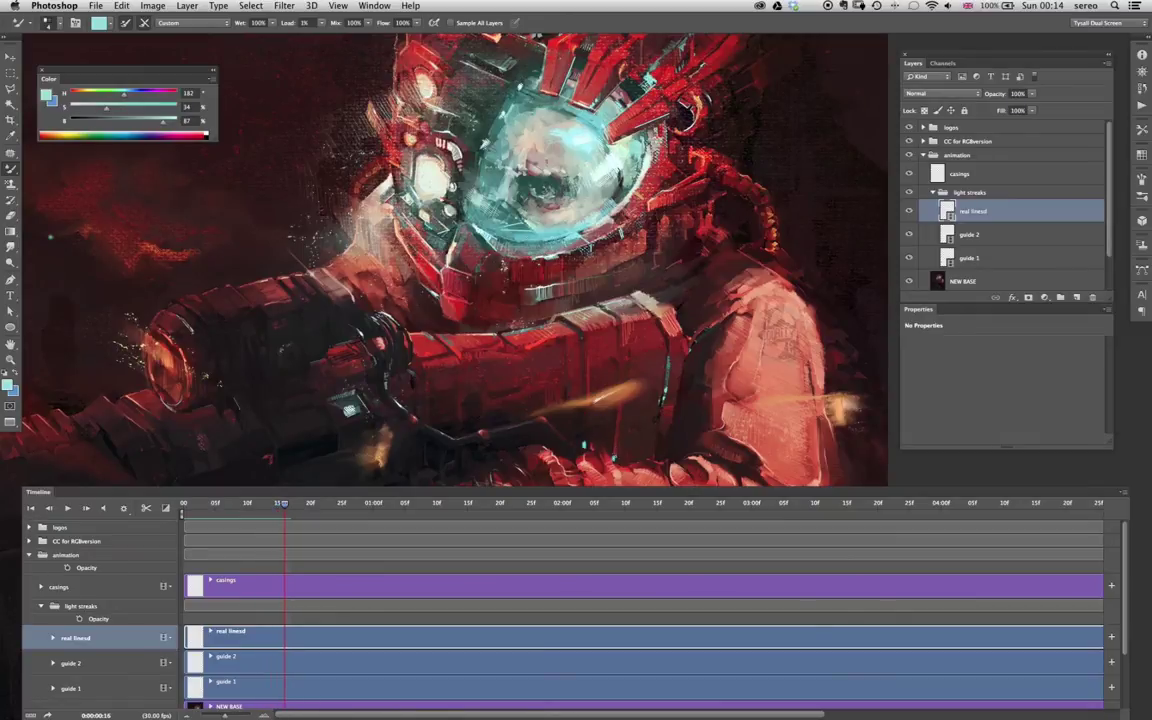
key(Right)
- Hide the guide 1 and guide 2 layers and preview the animation from the first frame
key(Home)
drag(908, 239, 905, 263)
click(70, 509)
click(70, 512)
drag(306, 506, 175, 496)
- Shorten the work area to end at about frame 22, preview the streak, and return to frame 0
drag(811, 716, 1074, 714)
drag(689, 516, 268, 532)
drag(570, 714, 205, 690)
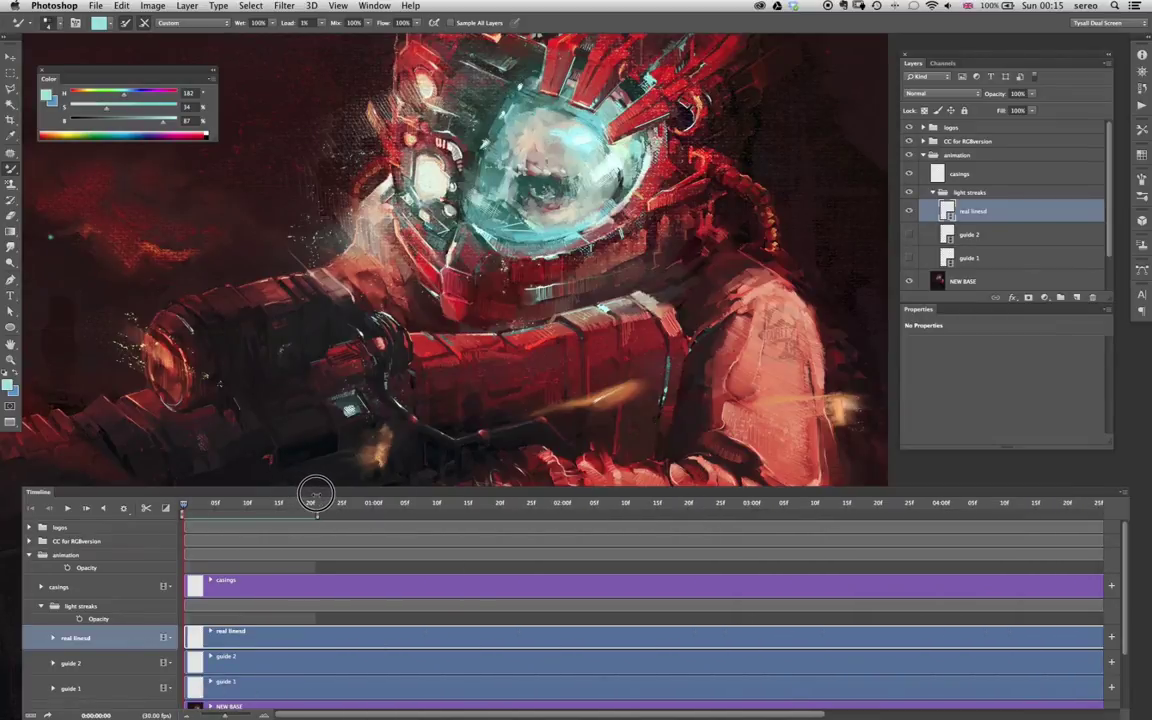
key(space)
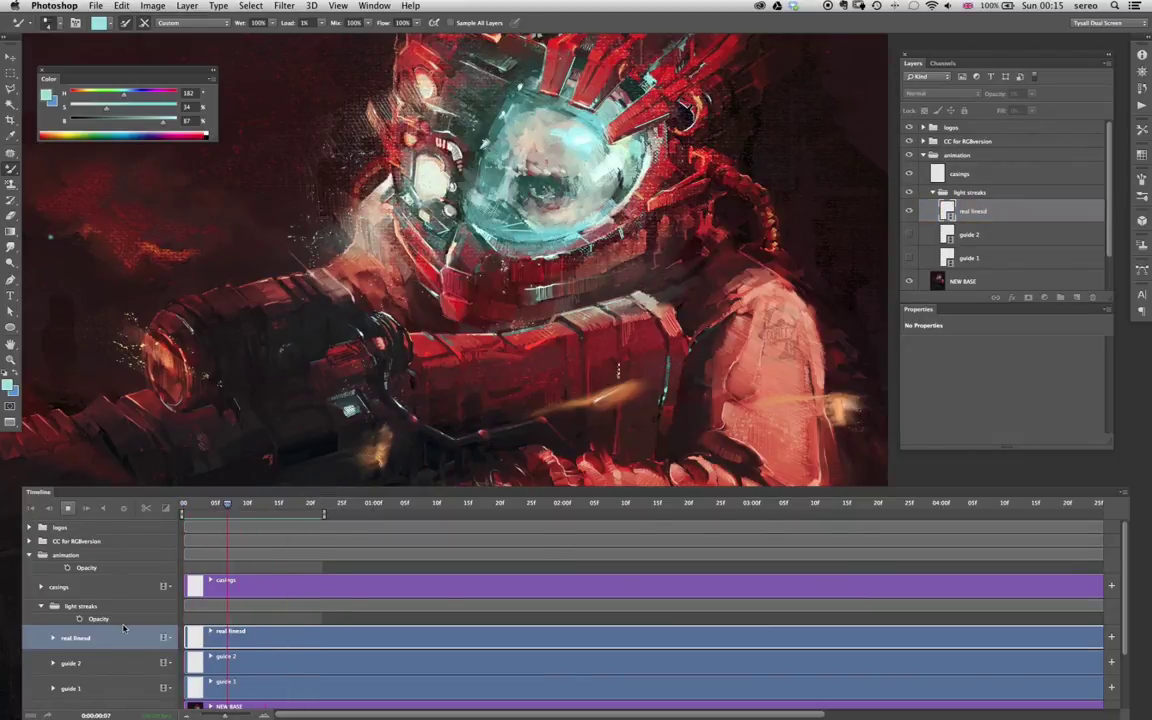
key(space)
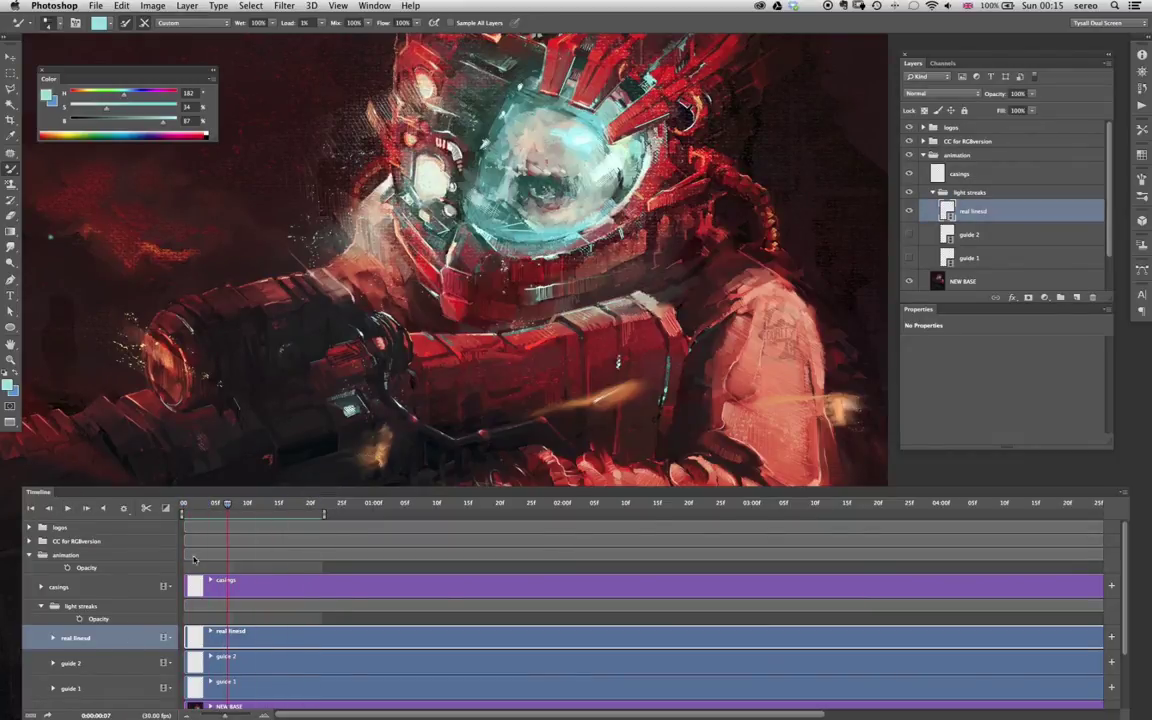
drag(228, 506, 173, 505)
- Sample a darker teal from the visor and paint it into the streak on the gun's strap over frames 0 to 3
click(10, 360)
click(578, 296)
click(602, 308)
key(b)
mouse_move(650, 299)
mouse_down()
mouse_move(555, 384)
mouse_move(563, 377)
mouse_up()
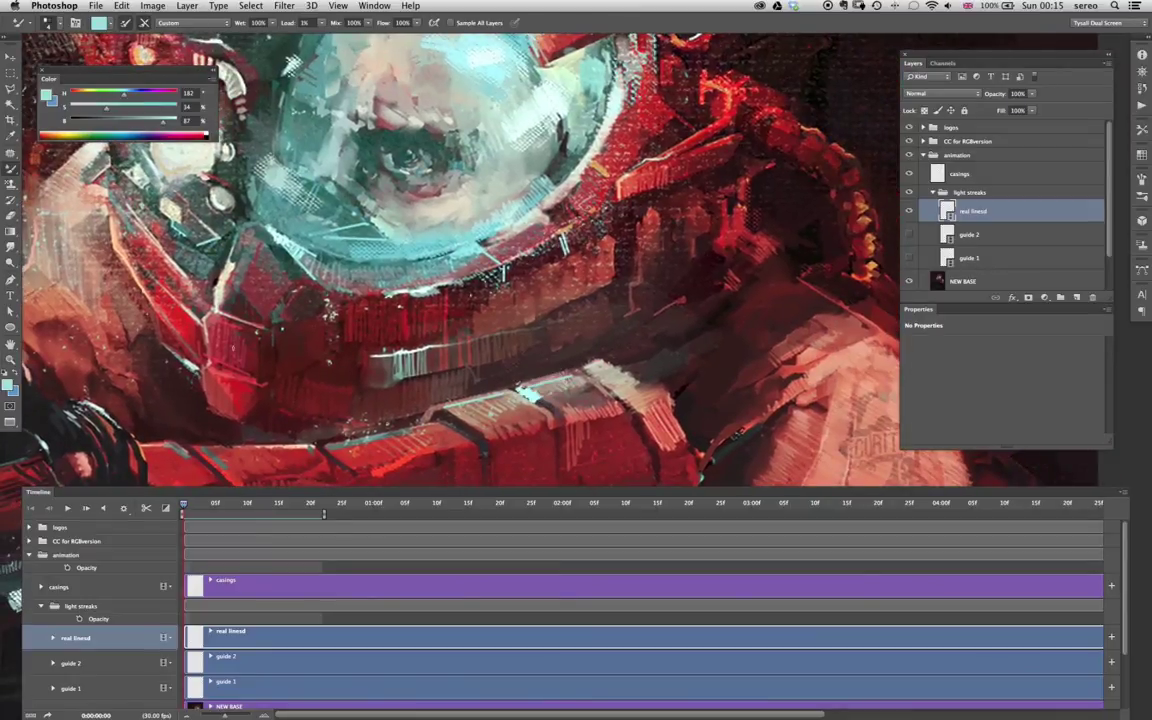
alt+click(368, 222)
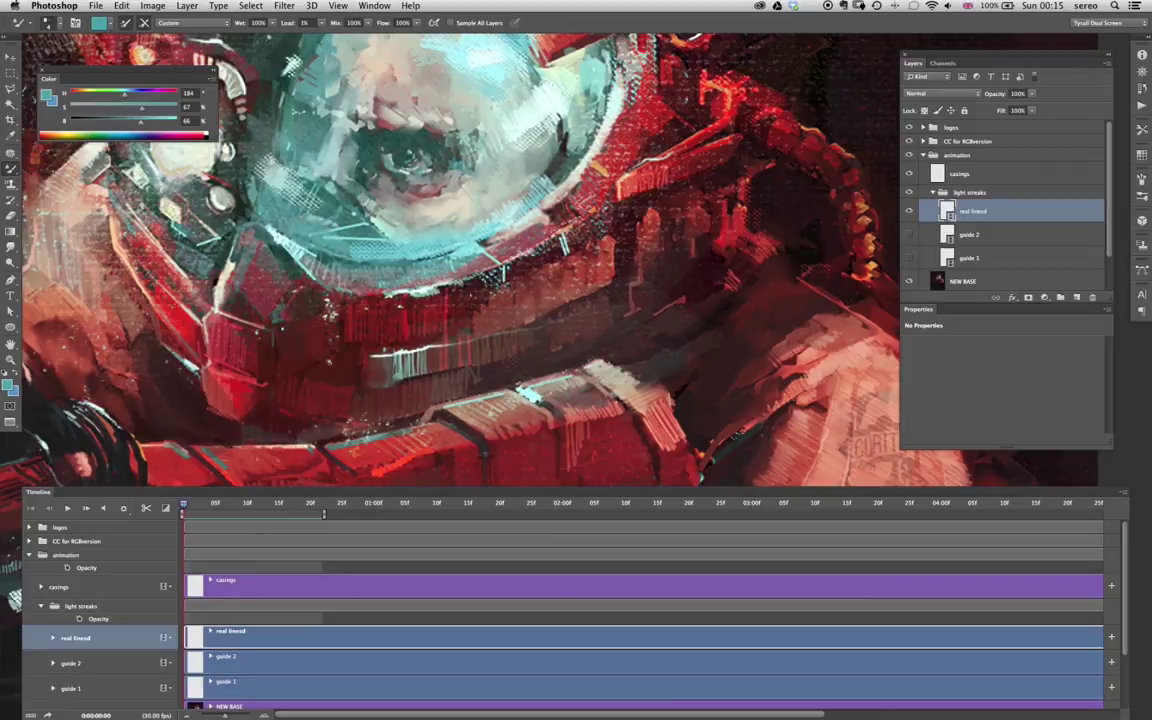
drag(524, 395, 534, 400)
key(Right)
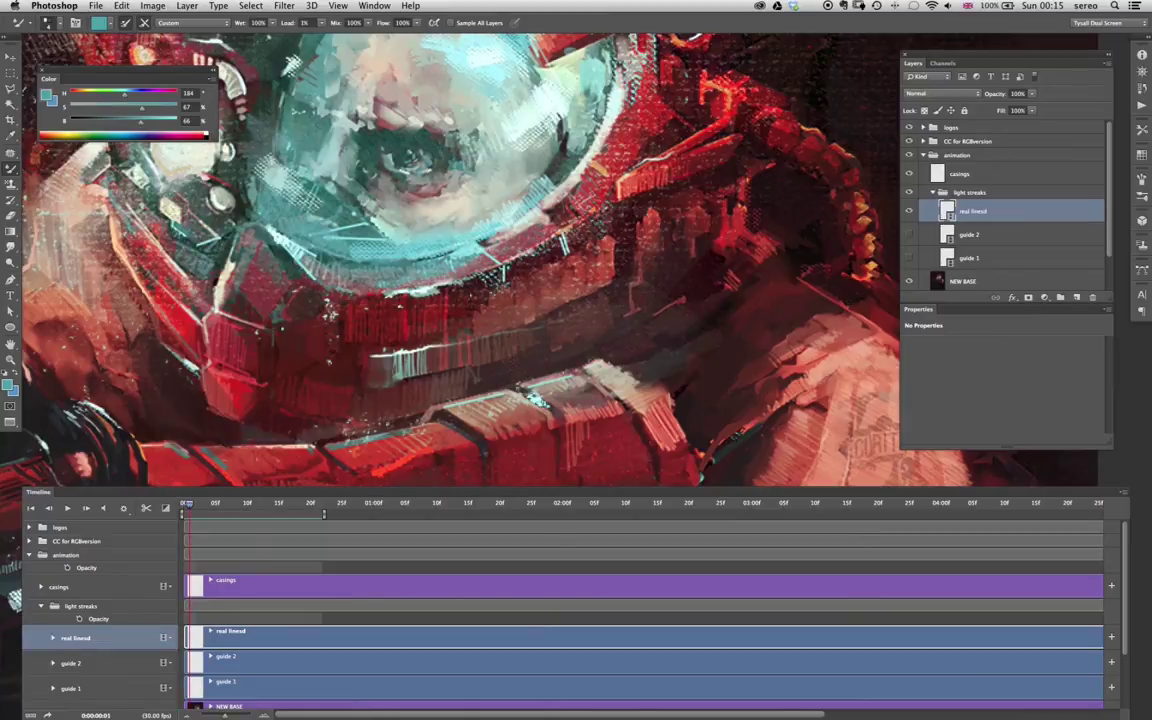
drag(543, 405, 549, 404)
key(Right)
key(Right)
drag(553, 412, 556, 428)
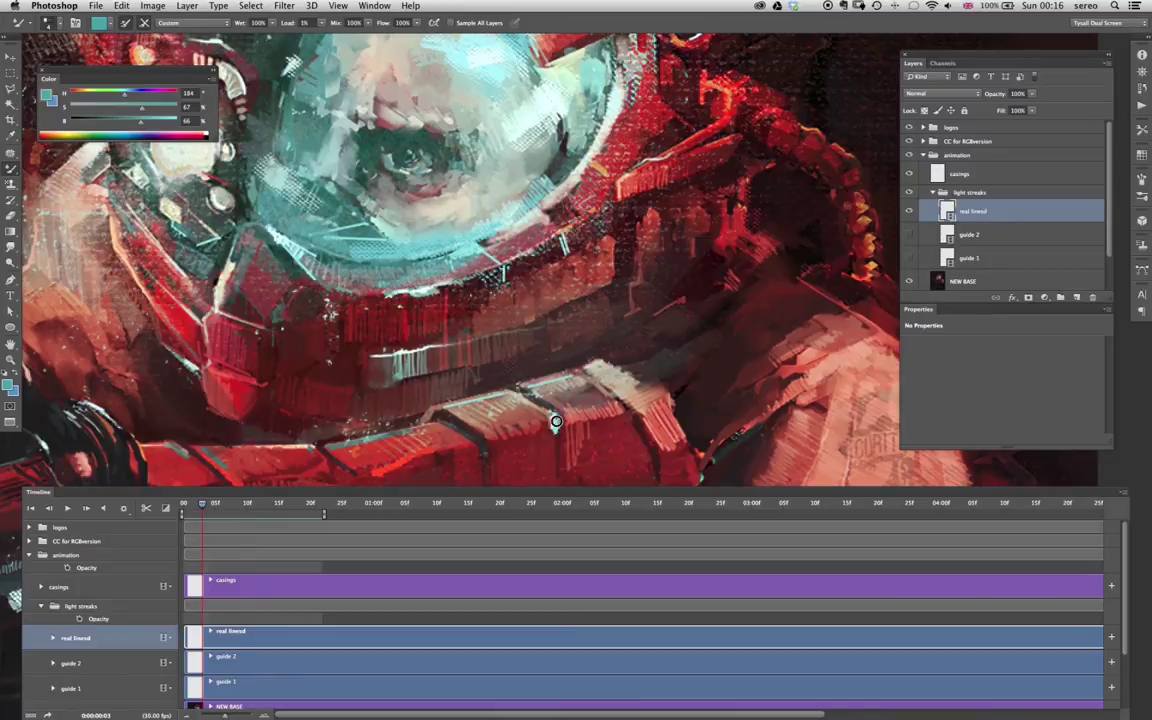
- Add the darker teal to the streak down the gun's side, frame by frame from frame 4 onward
key(Right)
key(super+minus)
key(super+minus)
drag(573, 429, 559, 354)
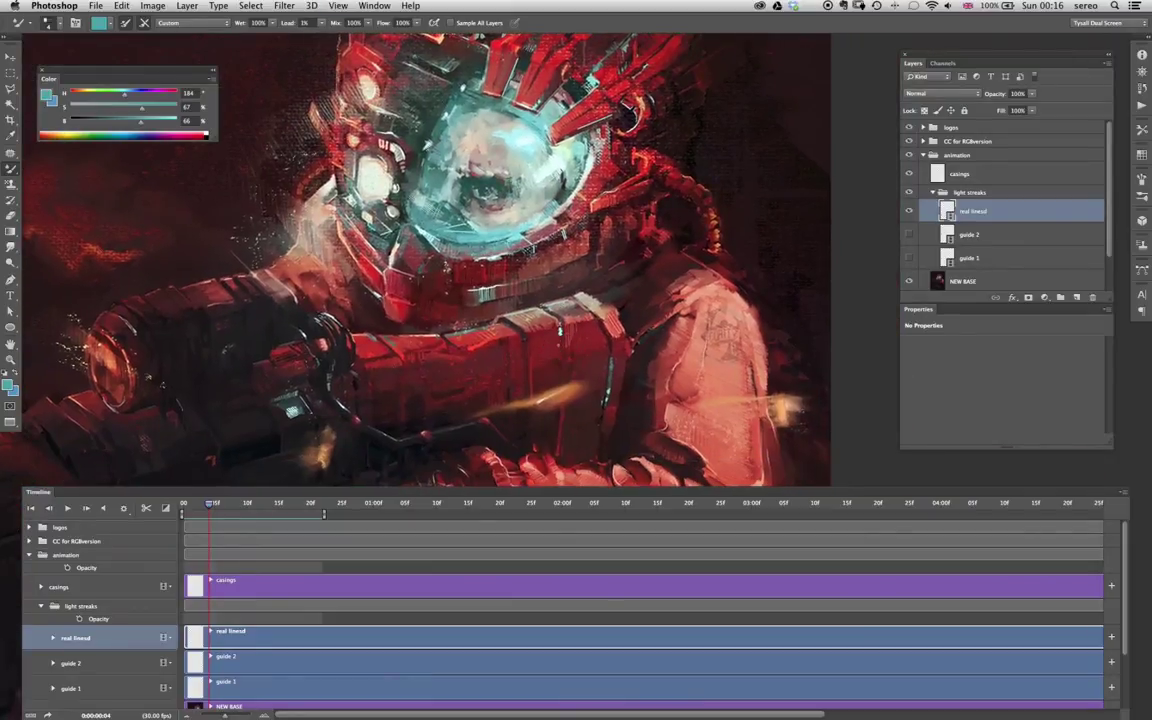
key(Right)
key(Right)
drag(561, 352, 561, 339)
key(Right)
key(Right)
key(Right)
key(Right)
drag(562, 380, 563, 367)
key(Right)
key(Right)
key(Right)
drag(560, 418, 561, 403)
key(Right)
key(Right)
key(Right)
key(Right)
key(Right)
key(Right)
- Play back the shaded real linesd streak from the first frame
drag(298, 503, 182, 504)
click(67, 508)
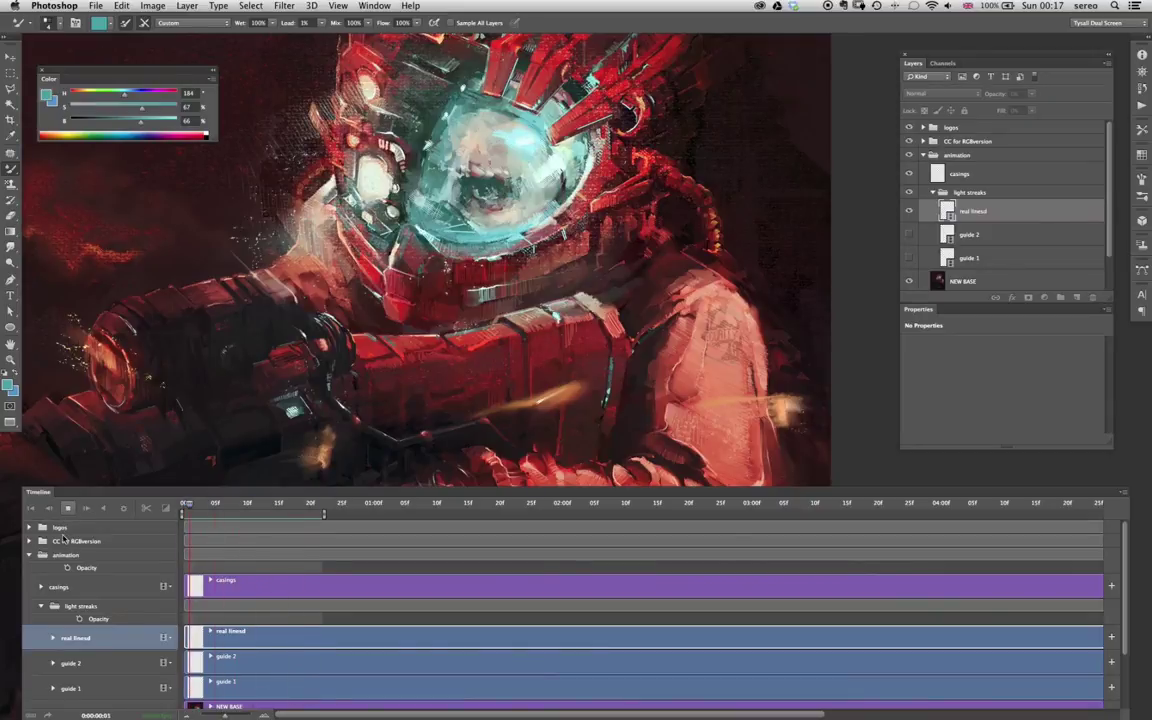
key(space)
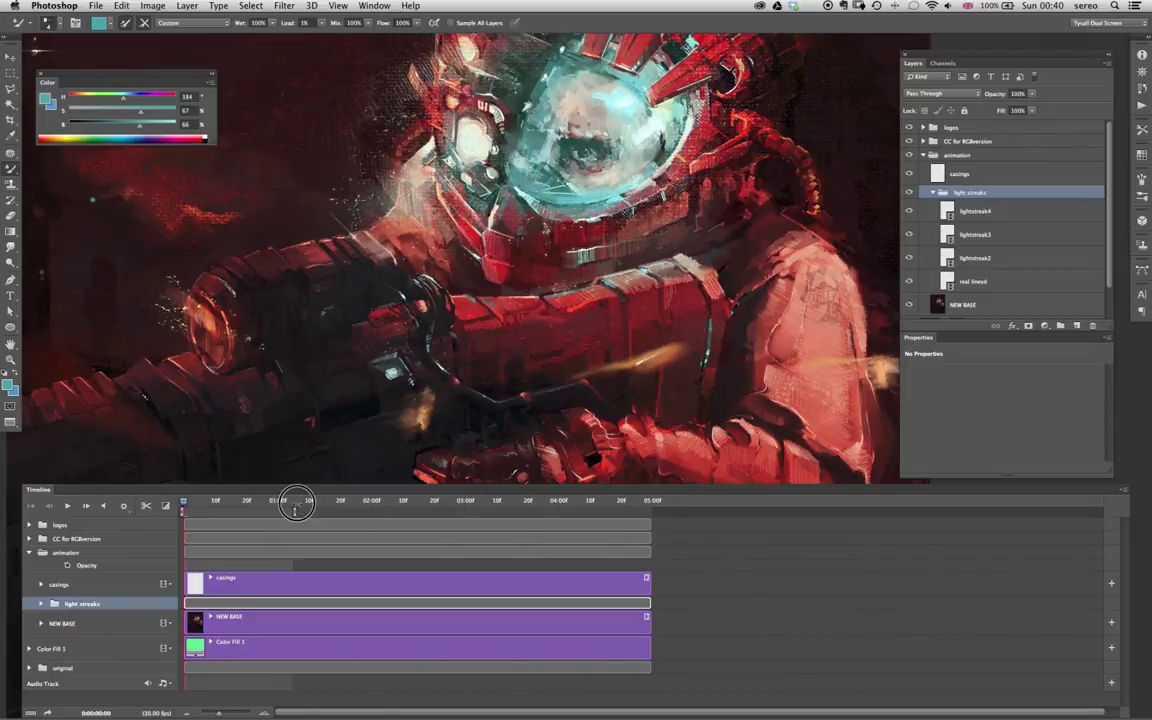
- Preview the combined light streaks on the gun up close and return to frame 0
click(67, 507)
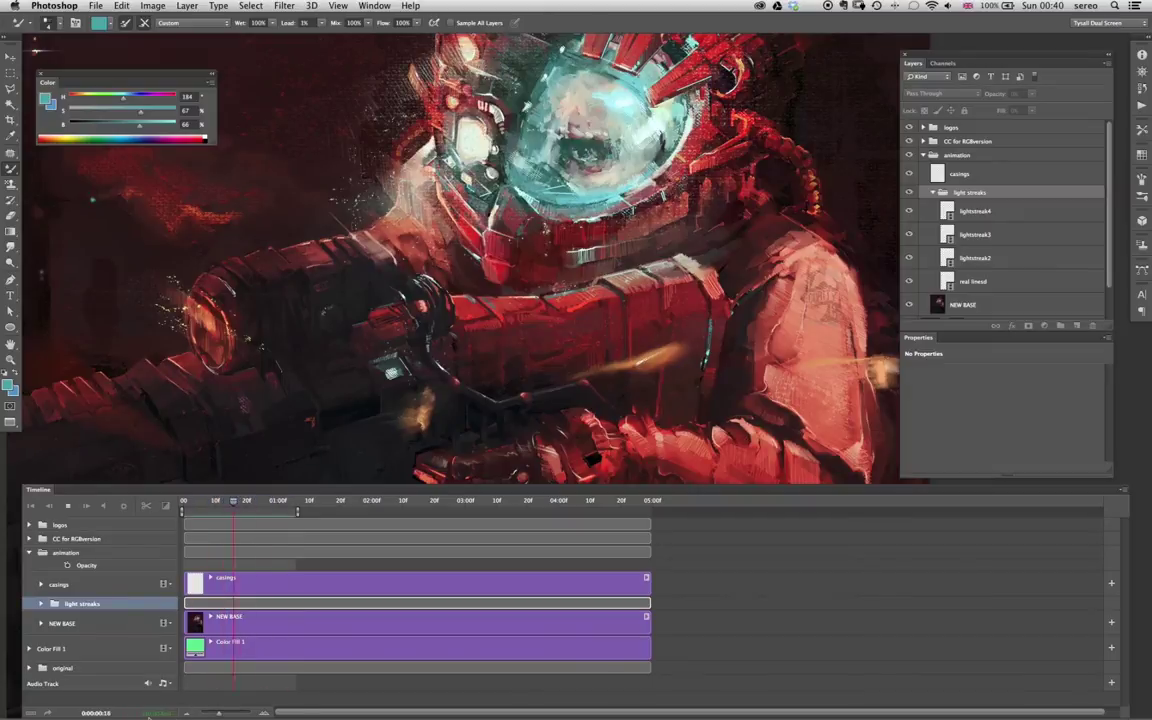
click(68, 506)
drag(236, 502, 138, 503)
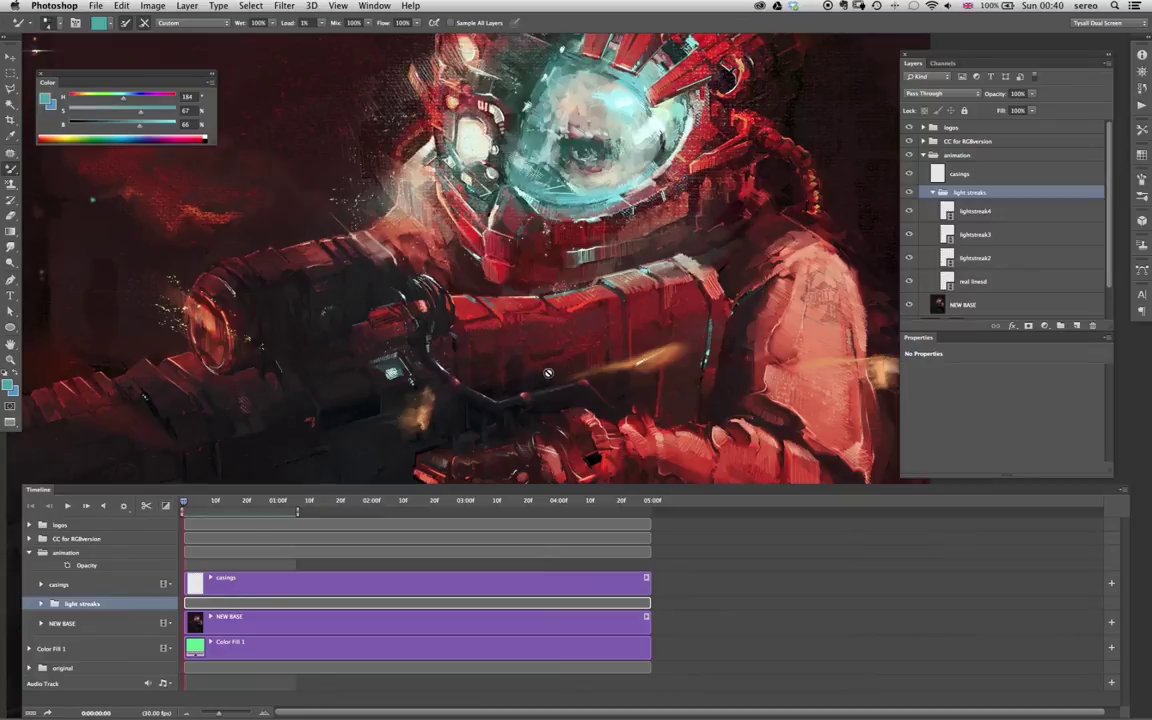
- Preview the light streaks with more of the figure in view, and extend the work area's end to 05:00
key(super+minus)
key(super+minus)
drag(642, 424, 632, 373)
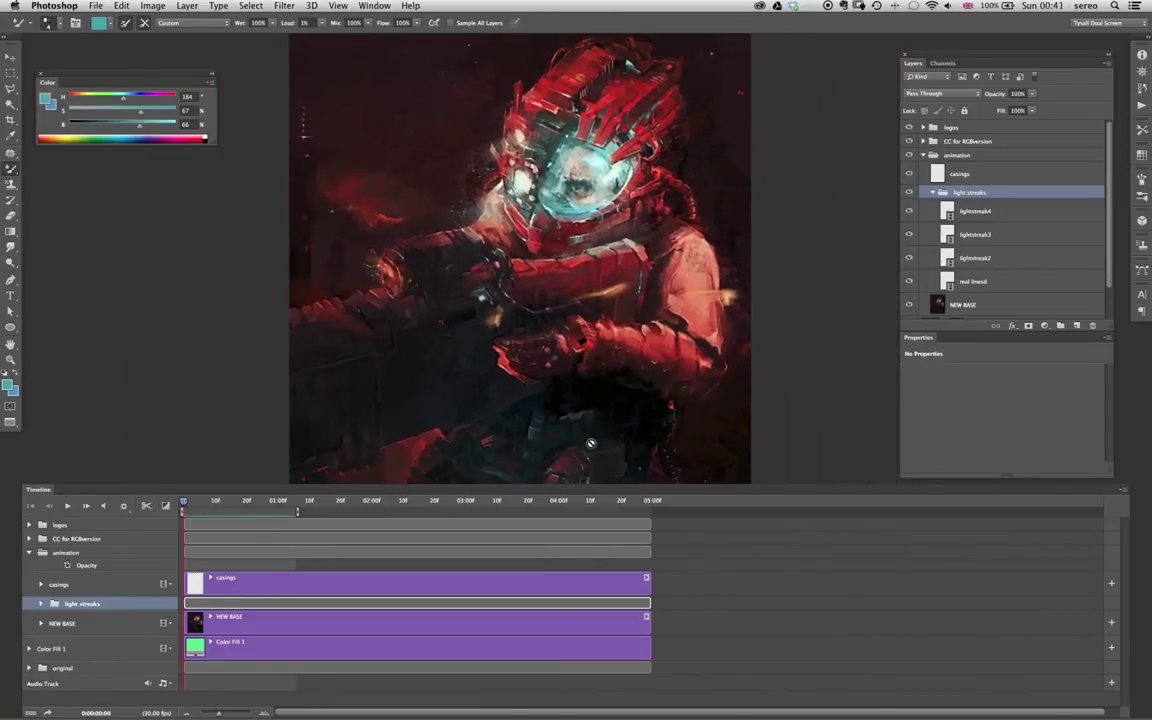
click(68, 507)
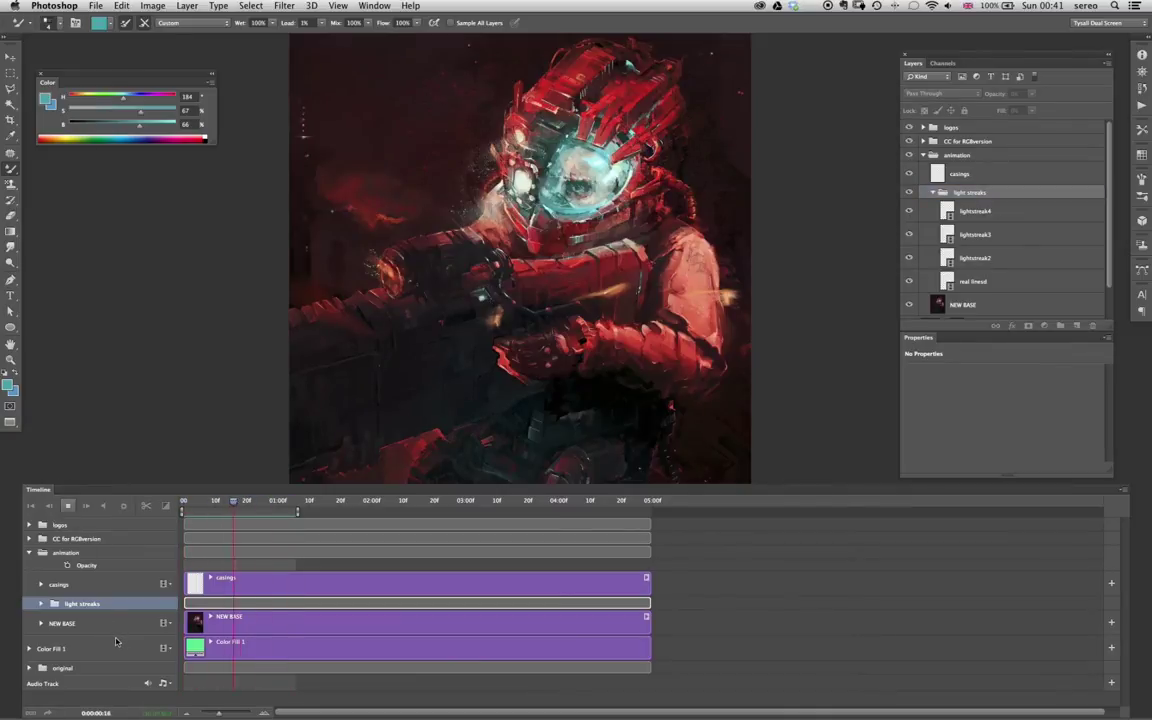
key(space)
drag(264, 502, 168, 503)
drag(297, 512, 654, 513)
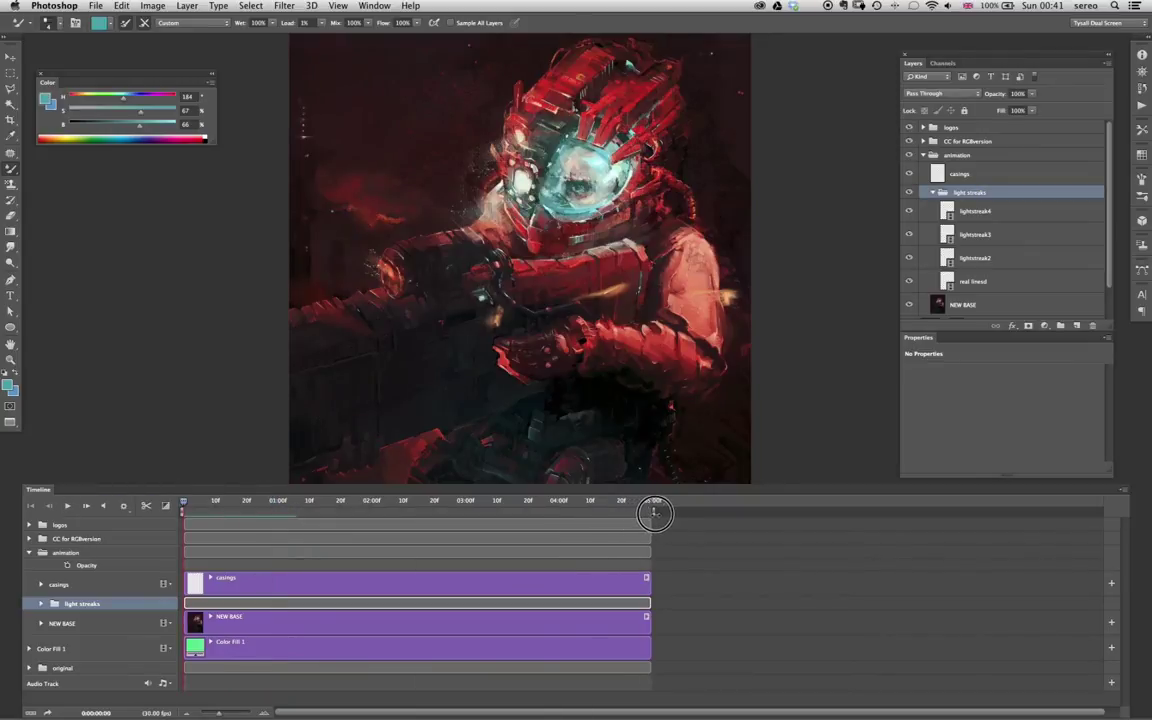
- Create a layer group named atmosphere above the light streaks group and expand it in the timeline
click(933, 193)
click(1058, 325)
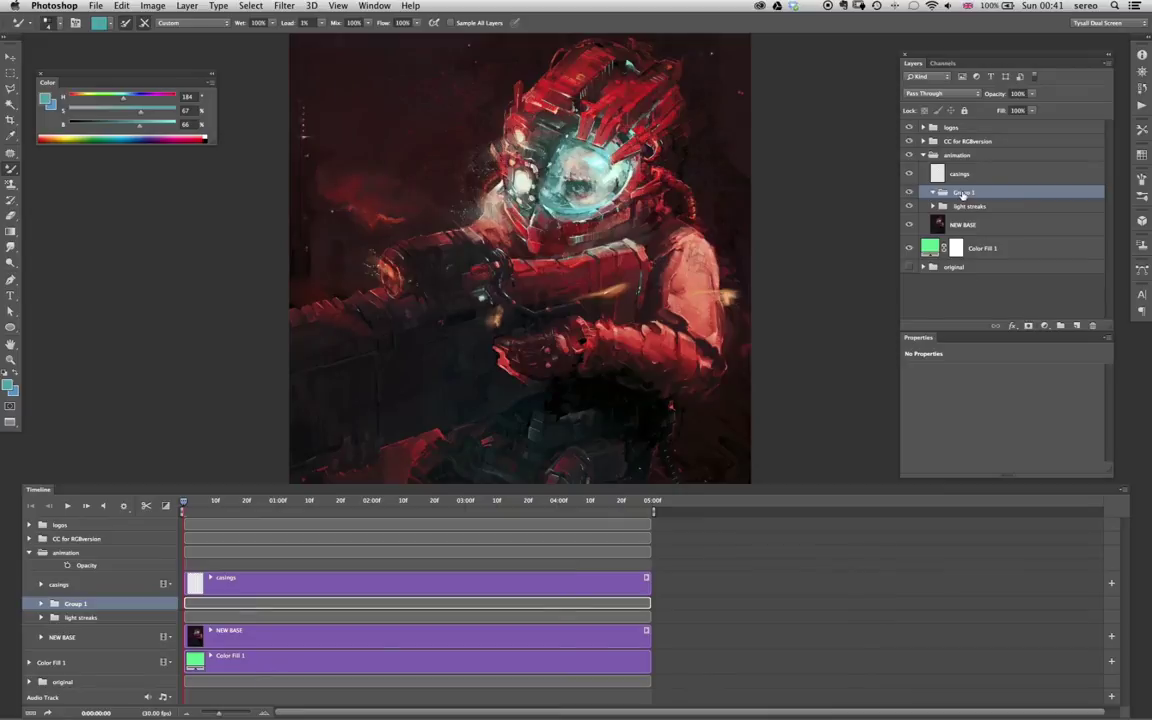
text(atm)
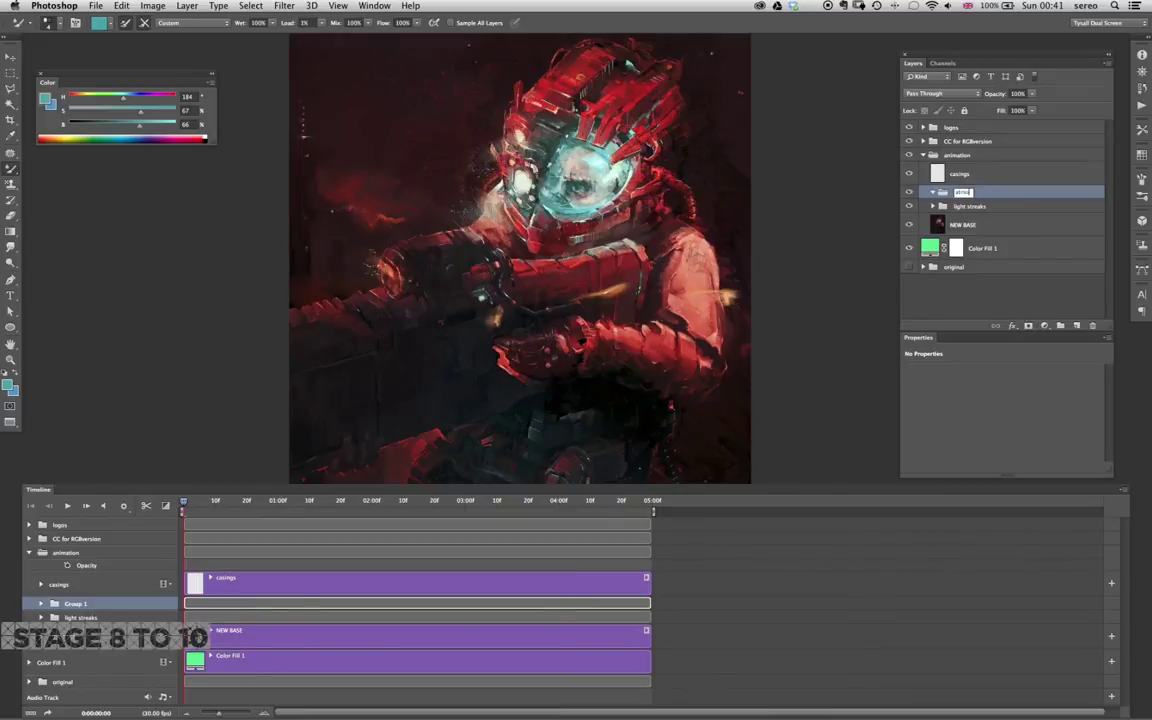
text(osphere)
key(Return)
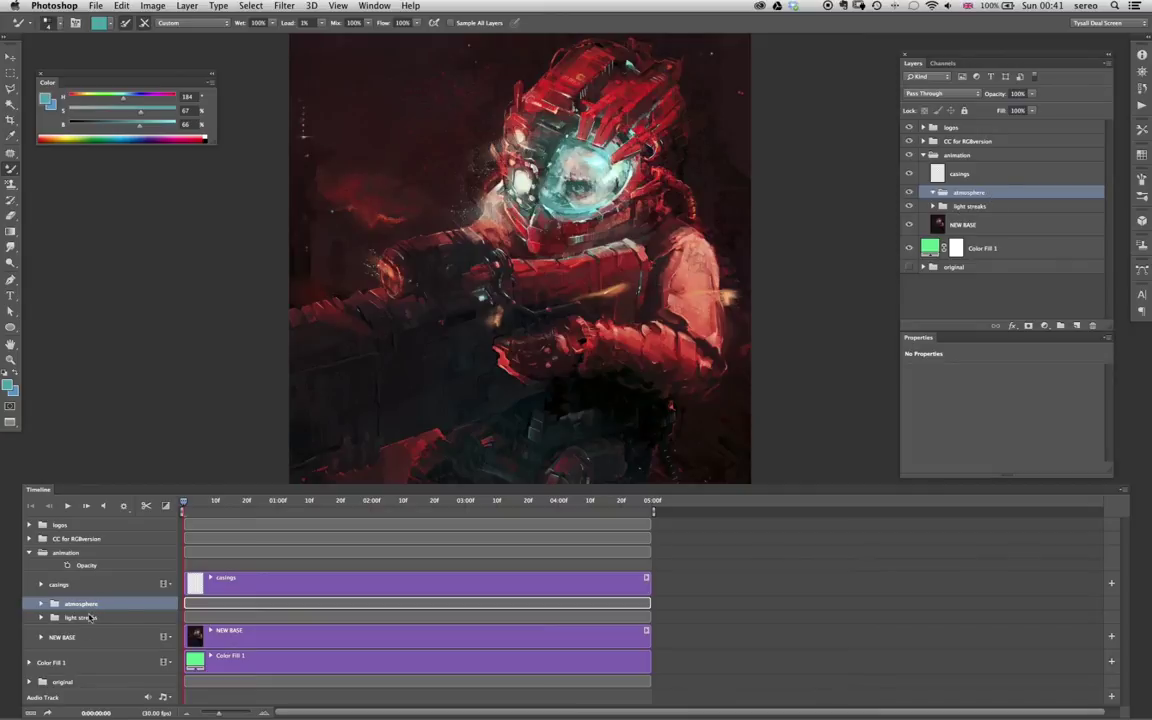
click(41, 604)
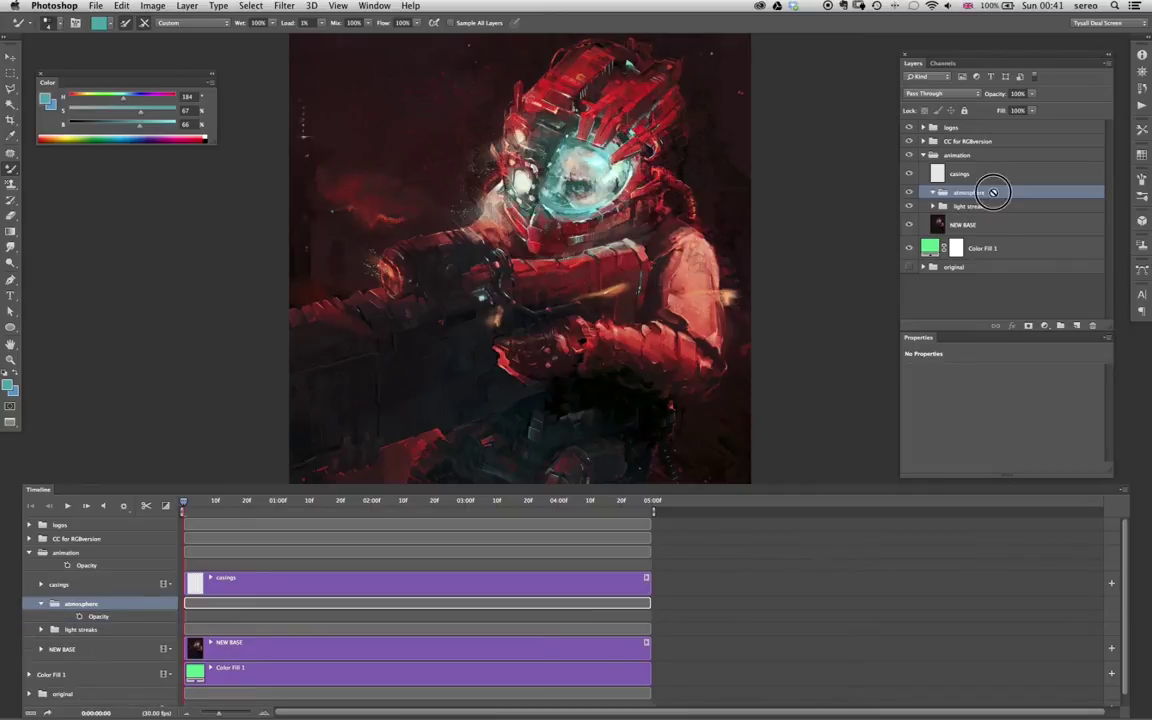
- Add a black solid color fill layer inside the atmosphere group and set its Fill to 0%
click(1060, 328)
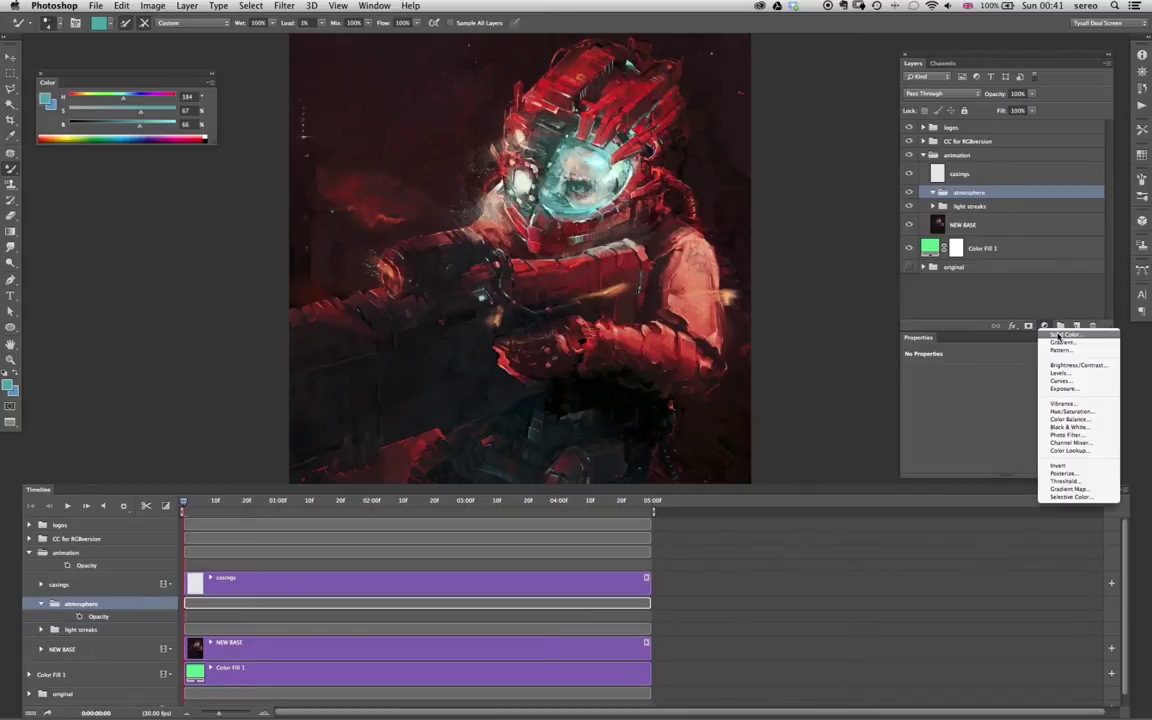
click(1052, 337)
drag(456, 285, 332, 372)
click(652, 201)
click(1032, 112)
drag(1034, 122, 957, 124)
click(1054, 217)
- Duplicate the black fill layer twice, hide both copies and select the original fill layer
key(super+j)
key(super+j)
drag(909, 211, 911, 237)
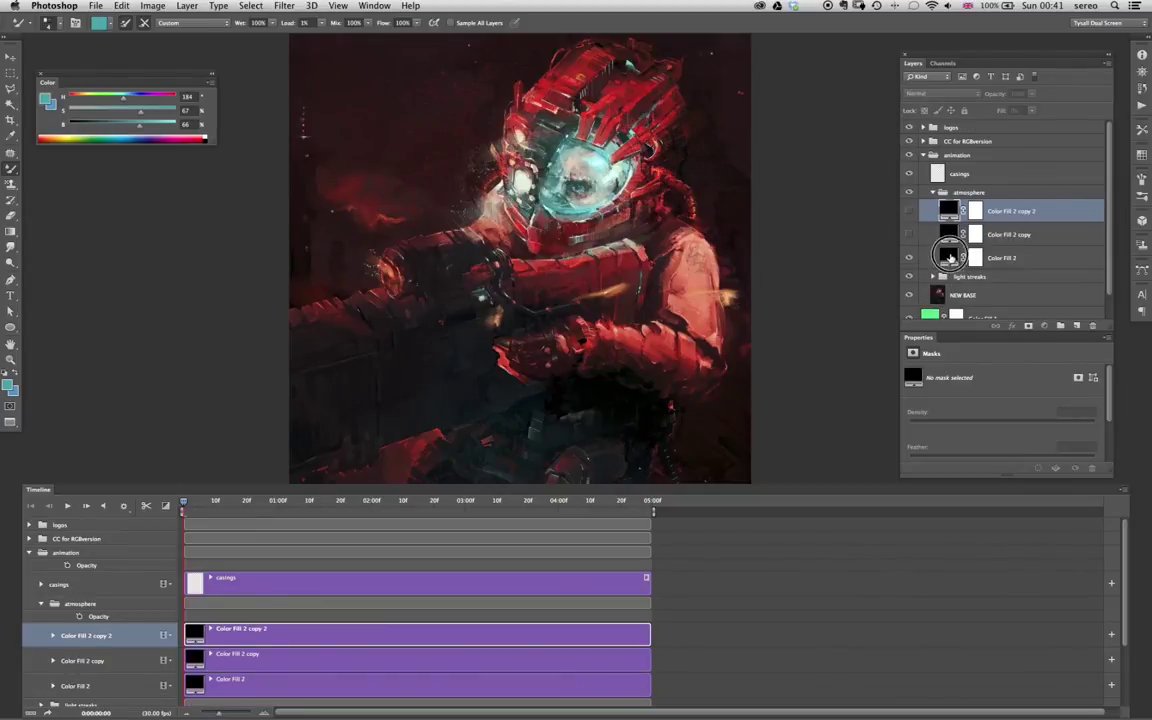
click(950, 259)
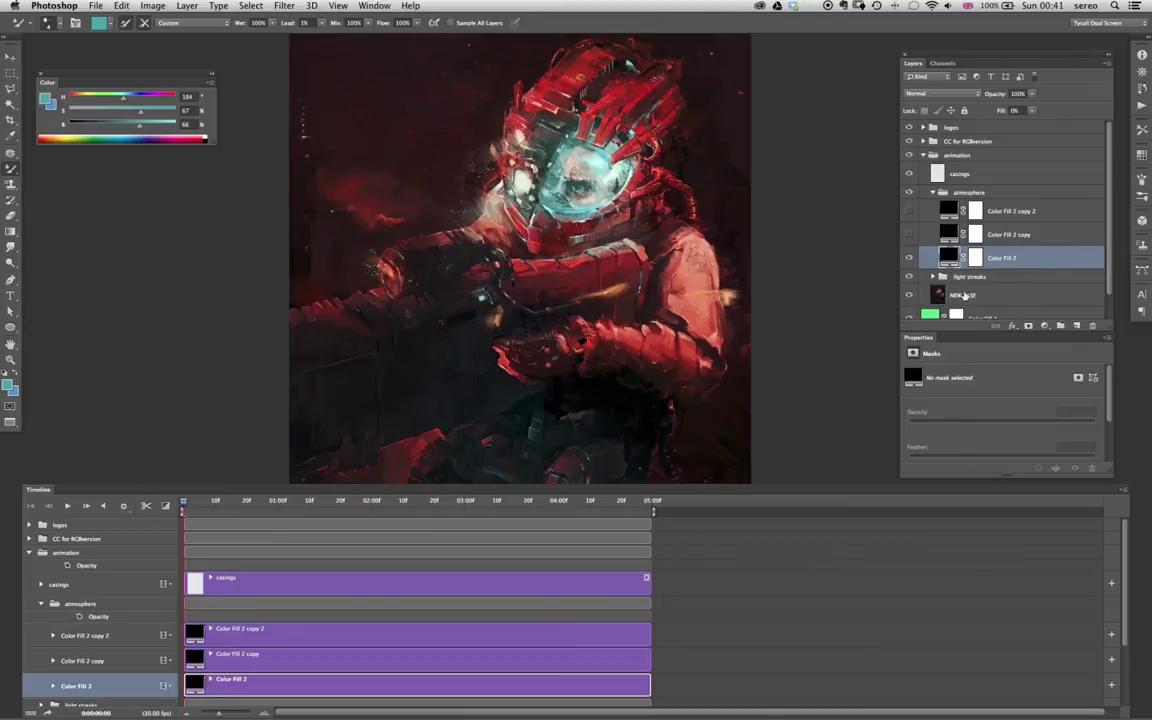
click(1012, 326)
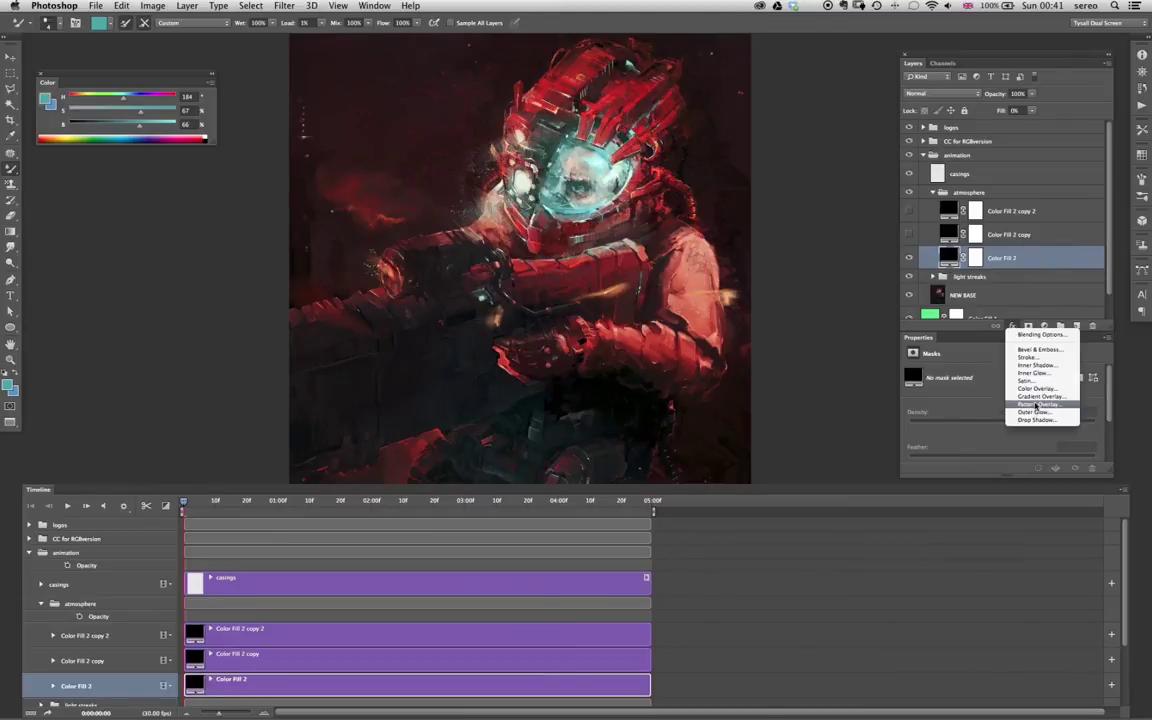
click(1007, 254)
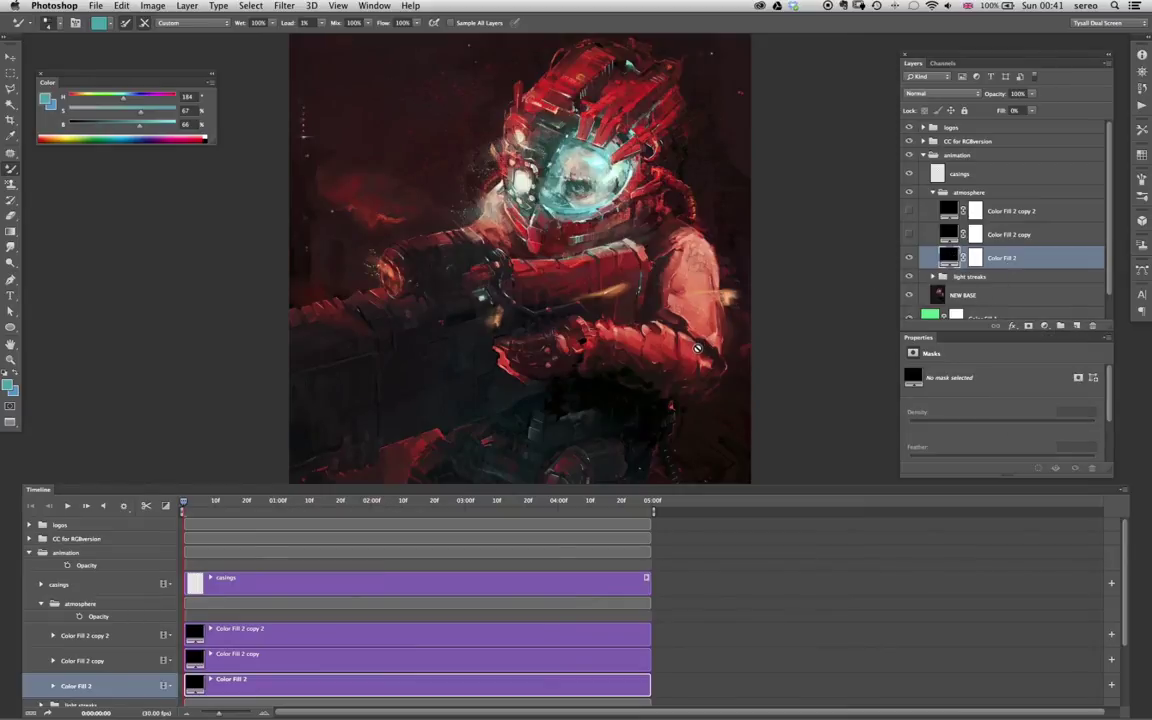
- Open the aqueous 036 paper texture from the Media Militia folder in Textures and collapse the timeline
key(super+o)
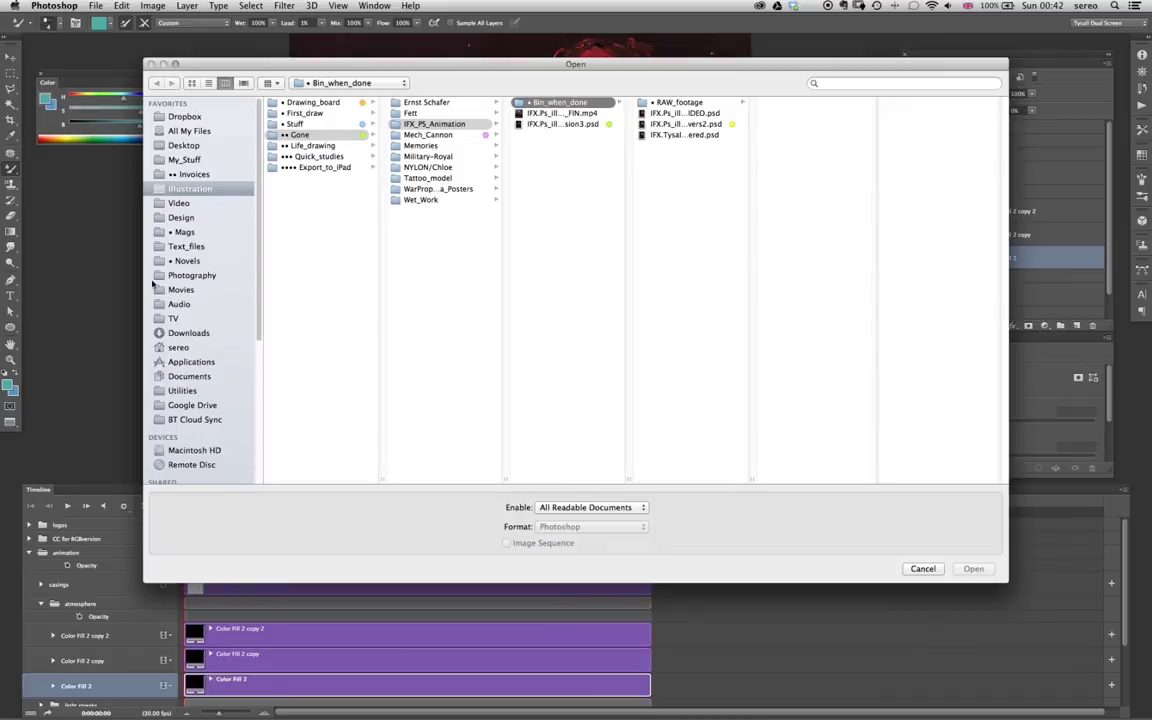
click(189, 188)
click(296, 124)
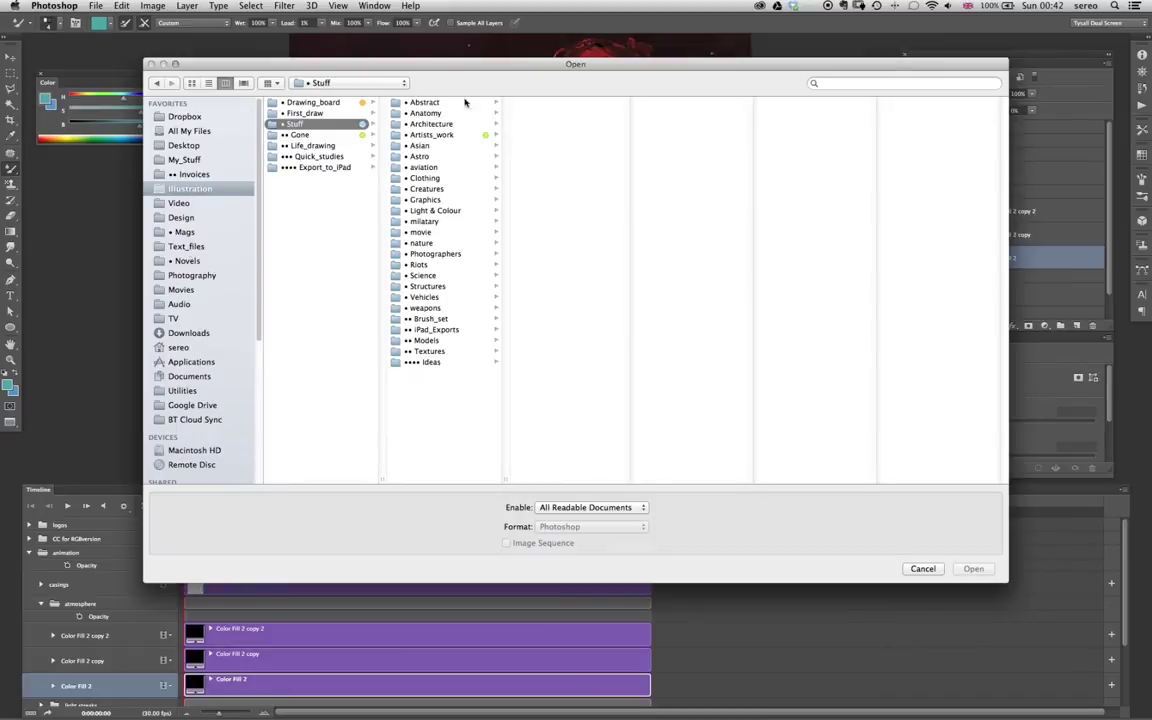
click(430, 352)
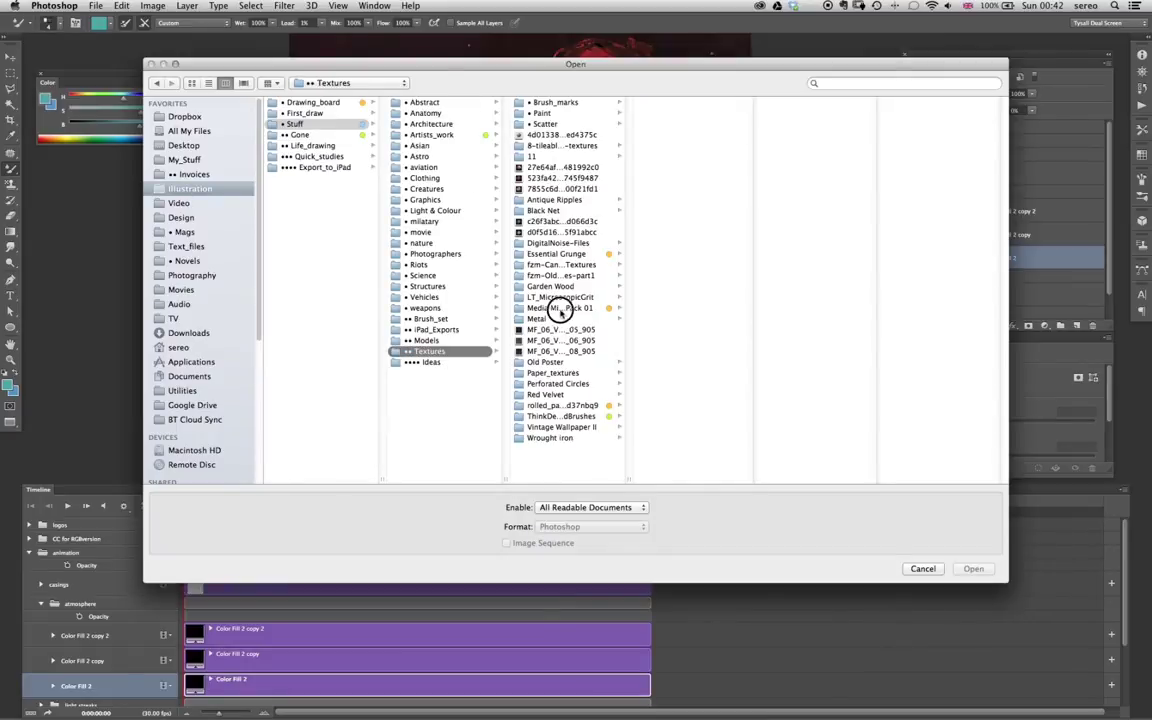
click(561, 309)
click(715, 482)
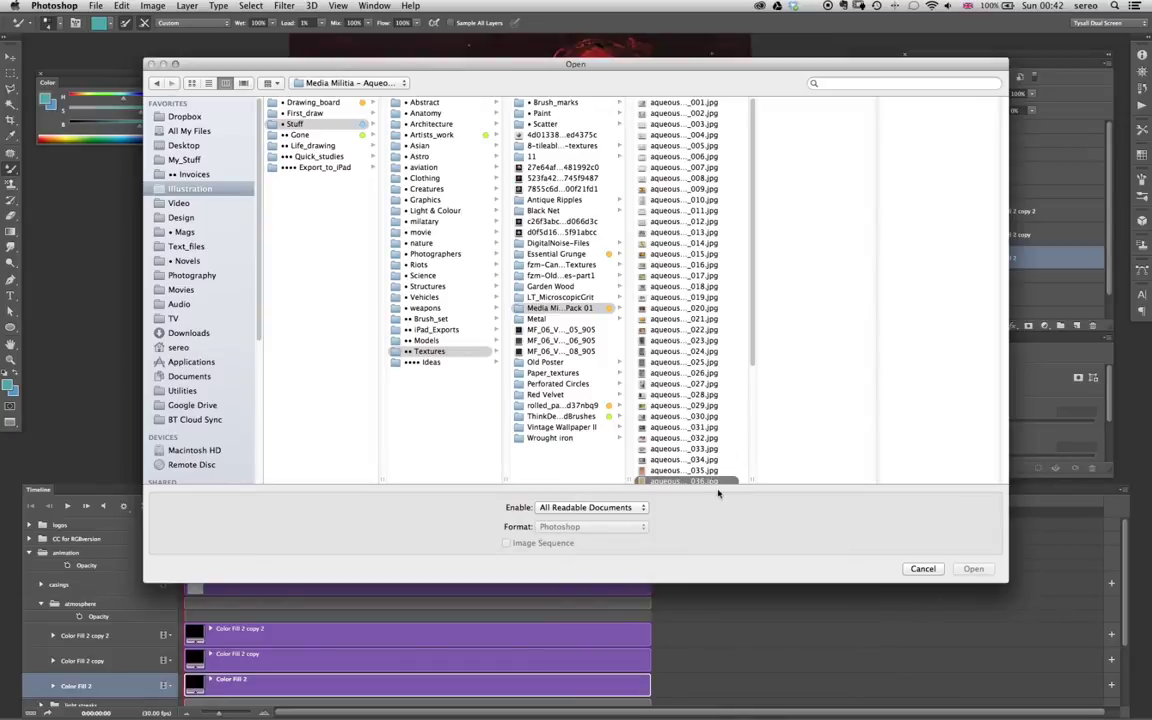
click(973, 569)
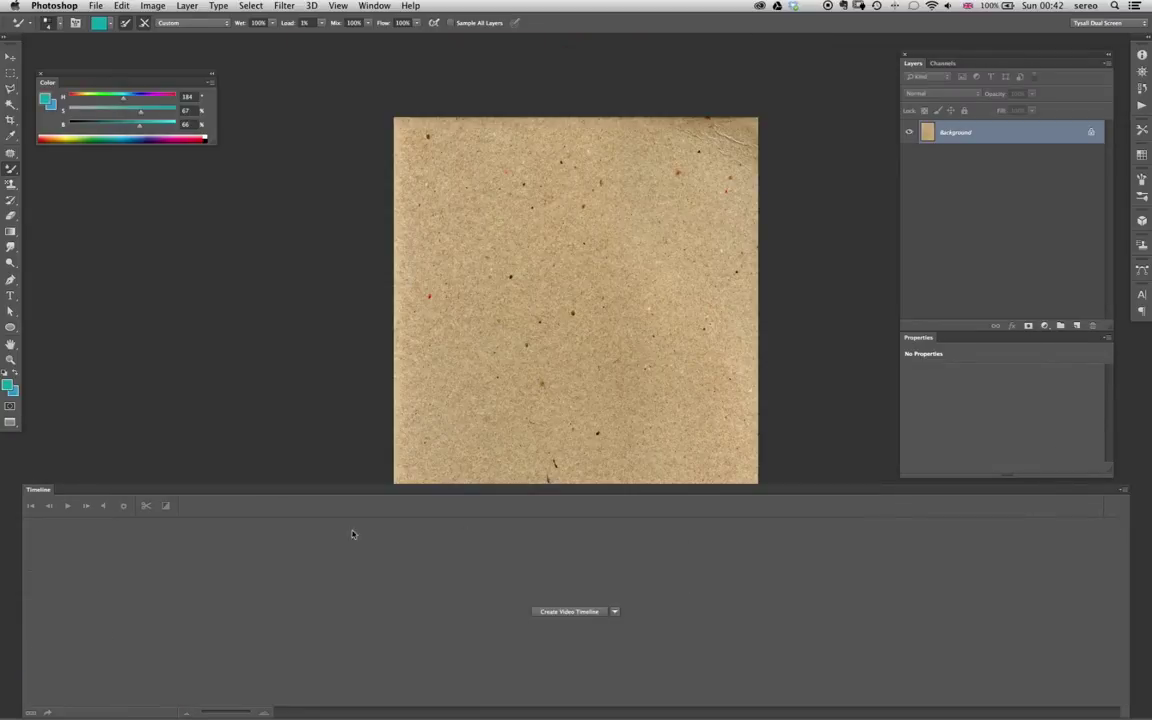
double_click(39, 490)
drag(660, 373, 586, 386)
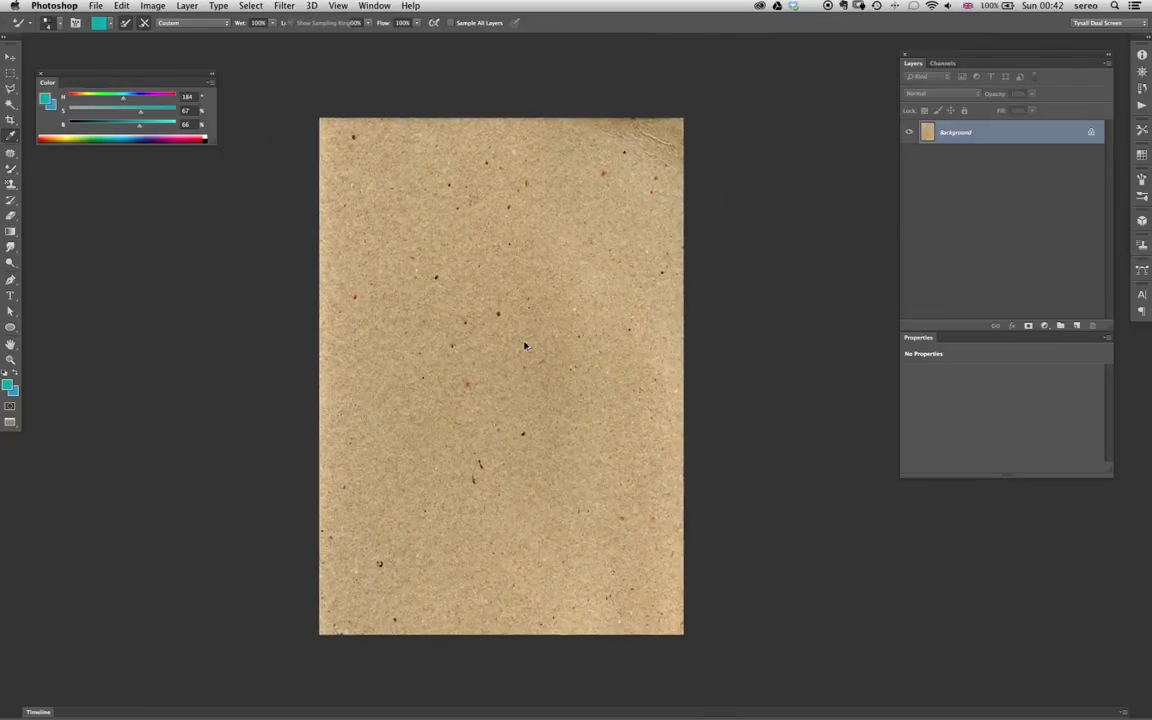
- Convert the paper texture to black and white and turn its Background into a regular layer
key(alt+shift+super+b)
key(Return)
key(b)
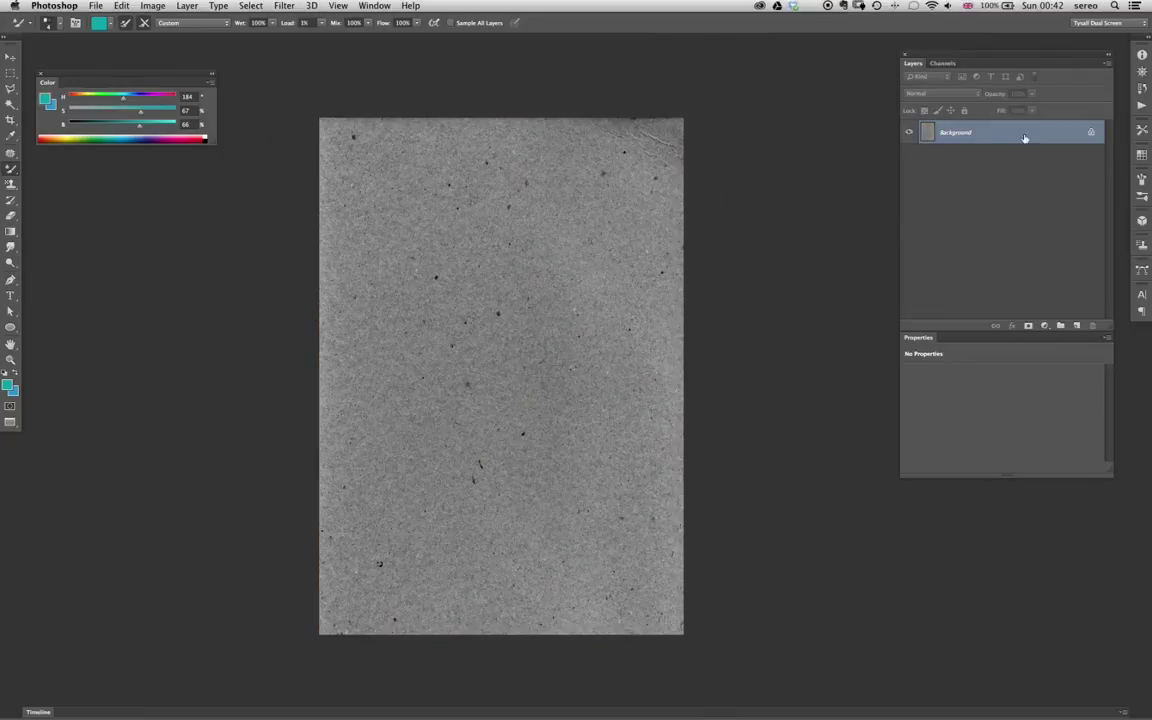
key(super+l)
key(Return)
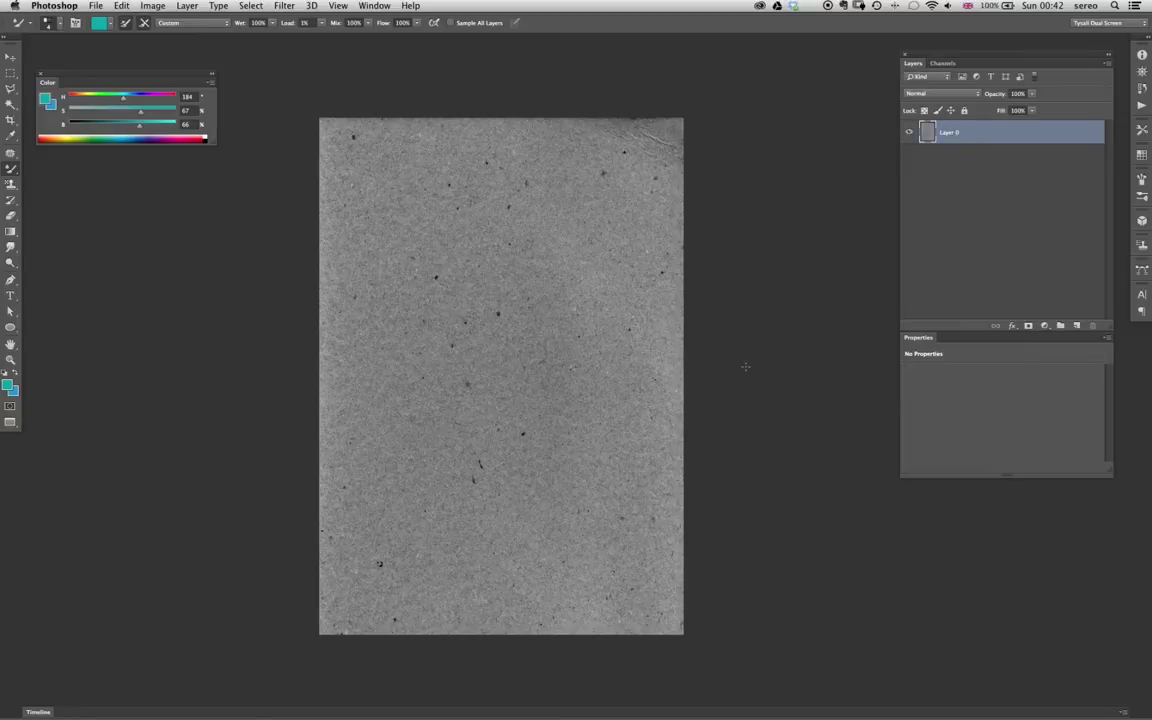
- Raise the gray texture's contrast with Levels, using input values 88, 0.81 and 155
key(super+l)
drag(296, 233, 784, 223)
drag(785, 358, 742, 358)
drag(631, 358, 665, 358)
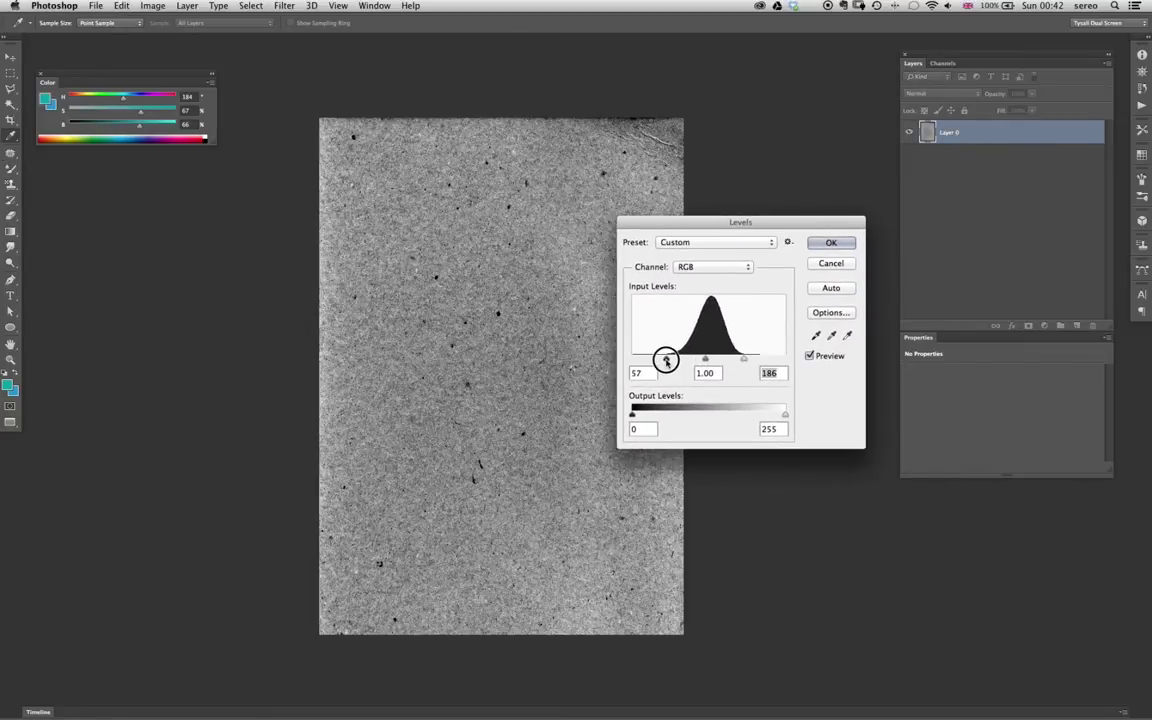
drag(742, 358, 680, 358)
drag(732, 358, 727, 358)
drag(703, 358, 707, 359)
drag(679, 359, 725, 359)
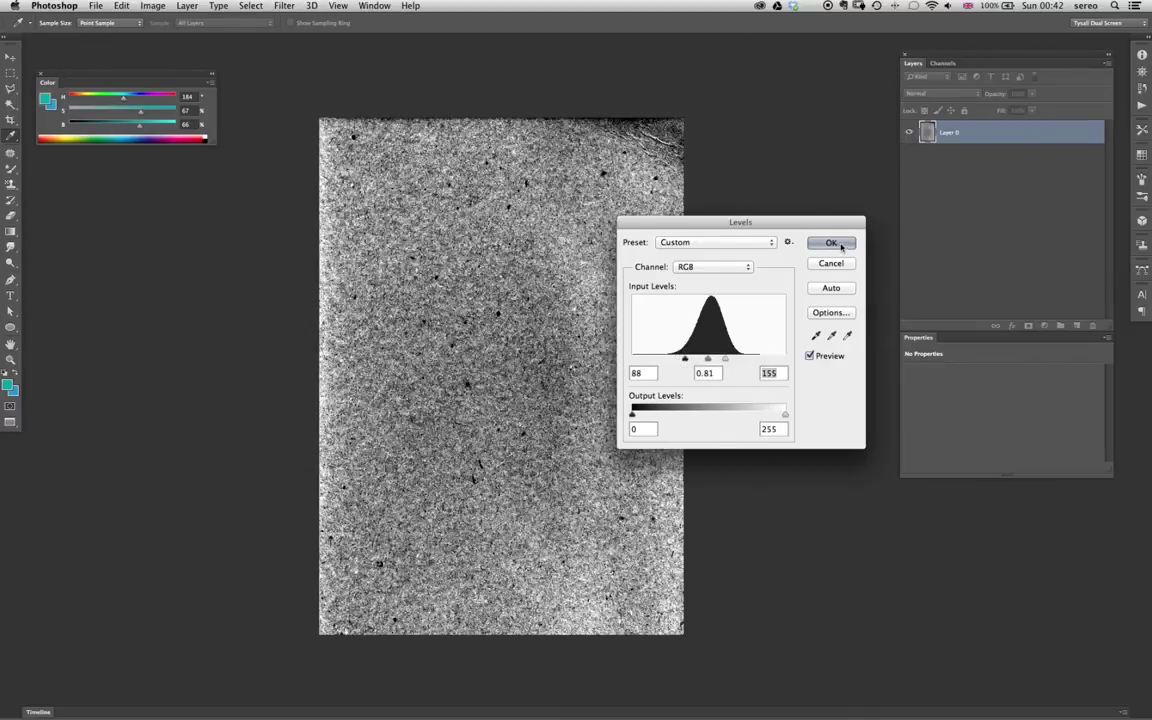
click(838, 245)
- Soften the texture's grain with a Gaussian Blur radius greater than 1.0 pixel
click(208, 5)
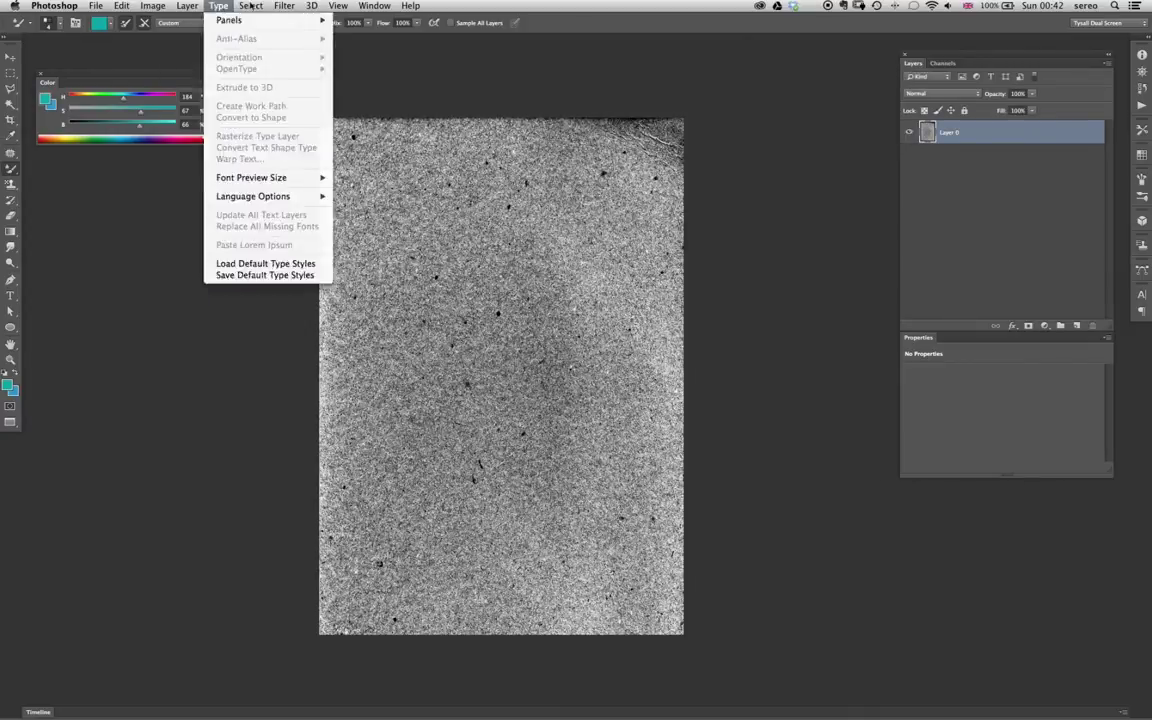
mouse_move(285, 4)
mouse_move(360, 150)
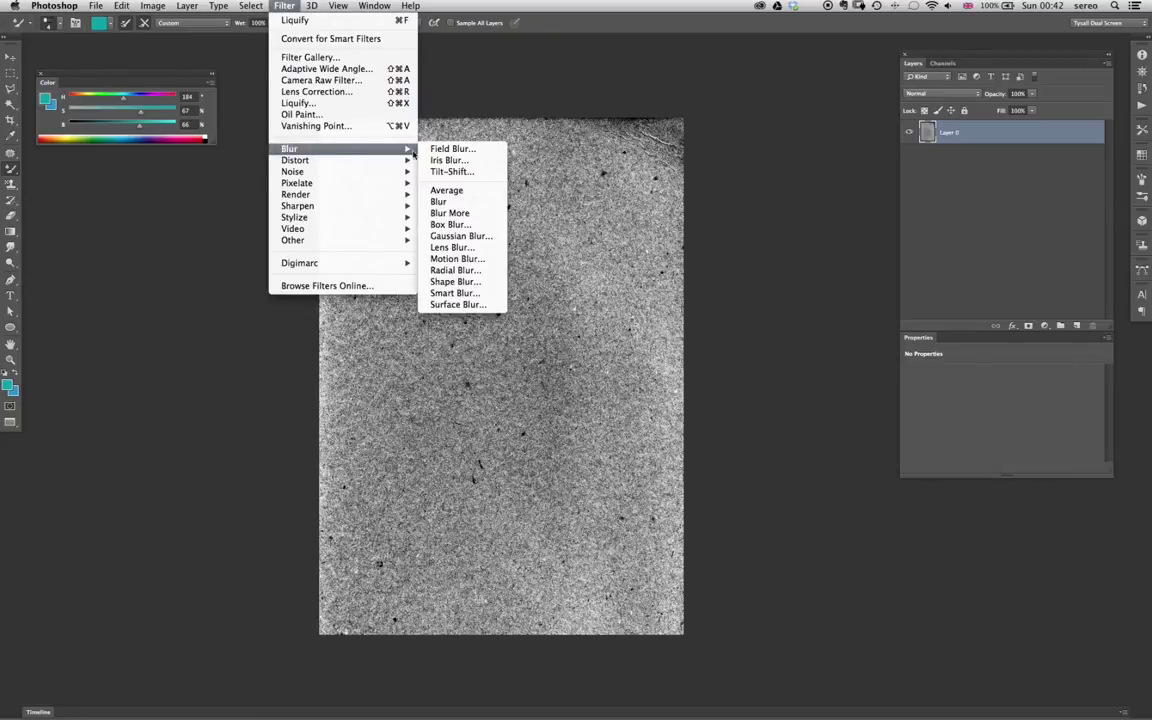
click(449, 236)
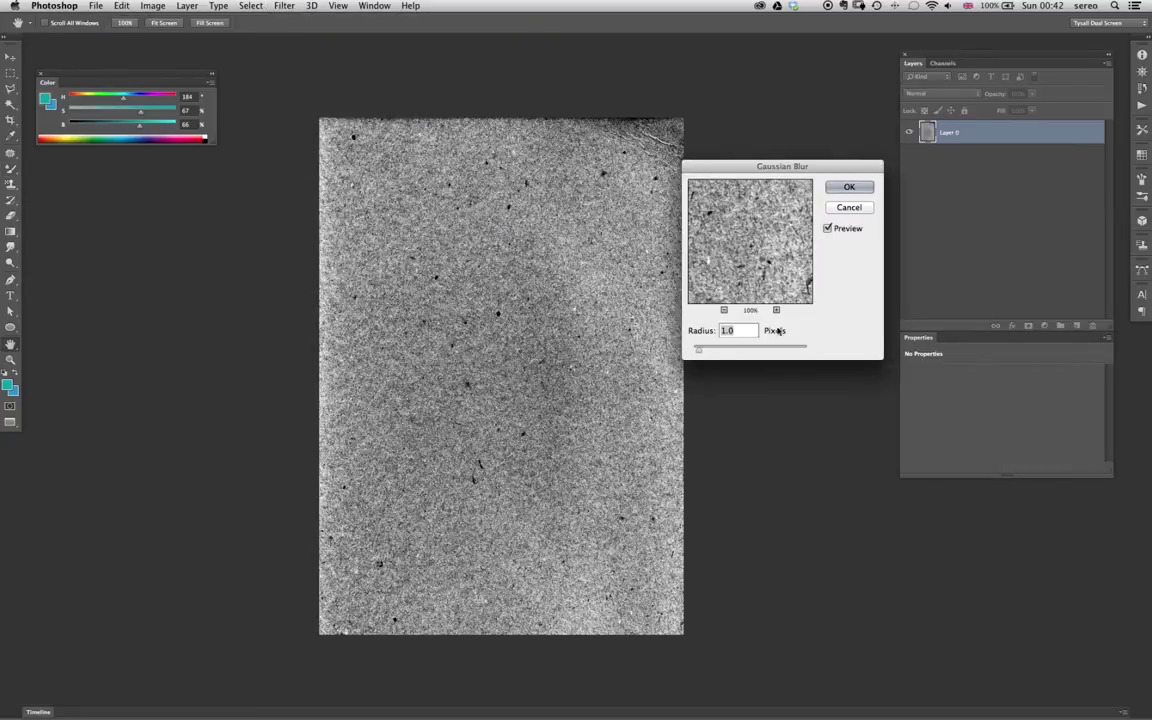
drag(702, 349, 730, 351)
click(865, 190)
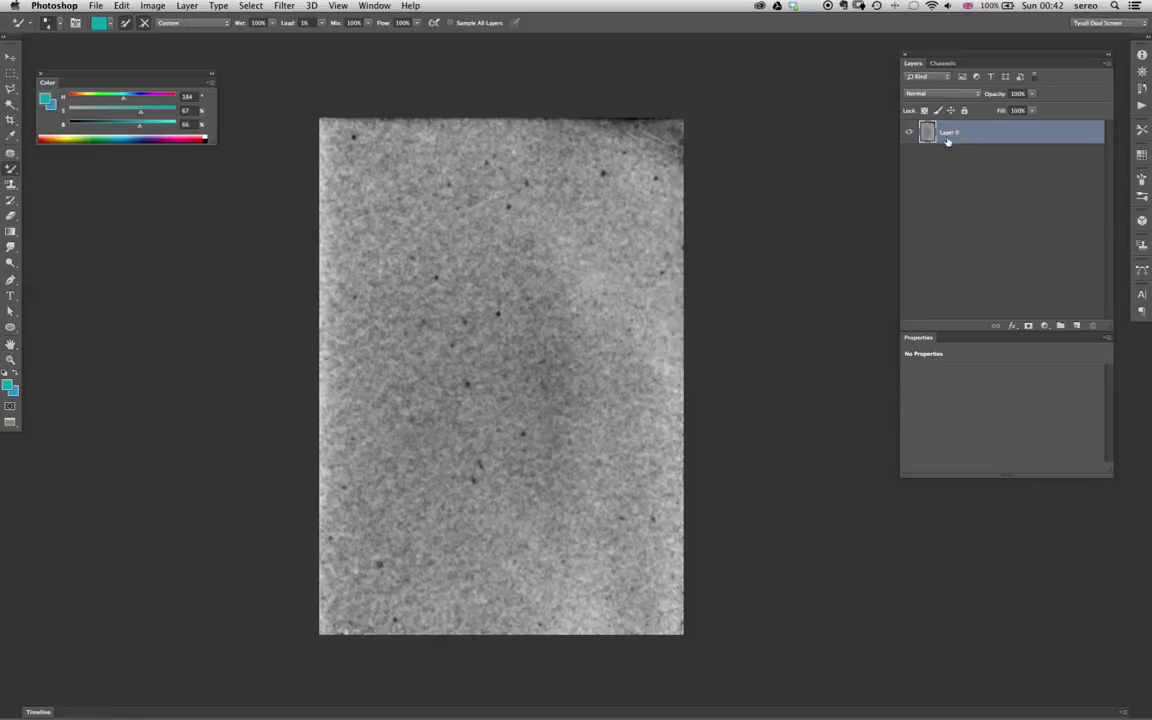
- Reduce the blurred texture to dark specks on white with Levels, using input values 76, 1.24 and 125
key(ctrl+l)
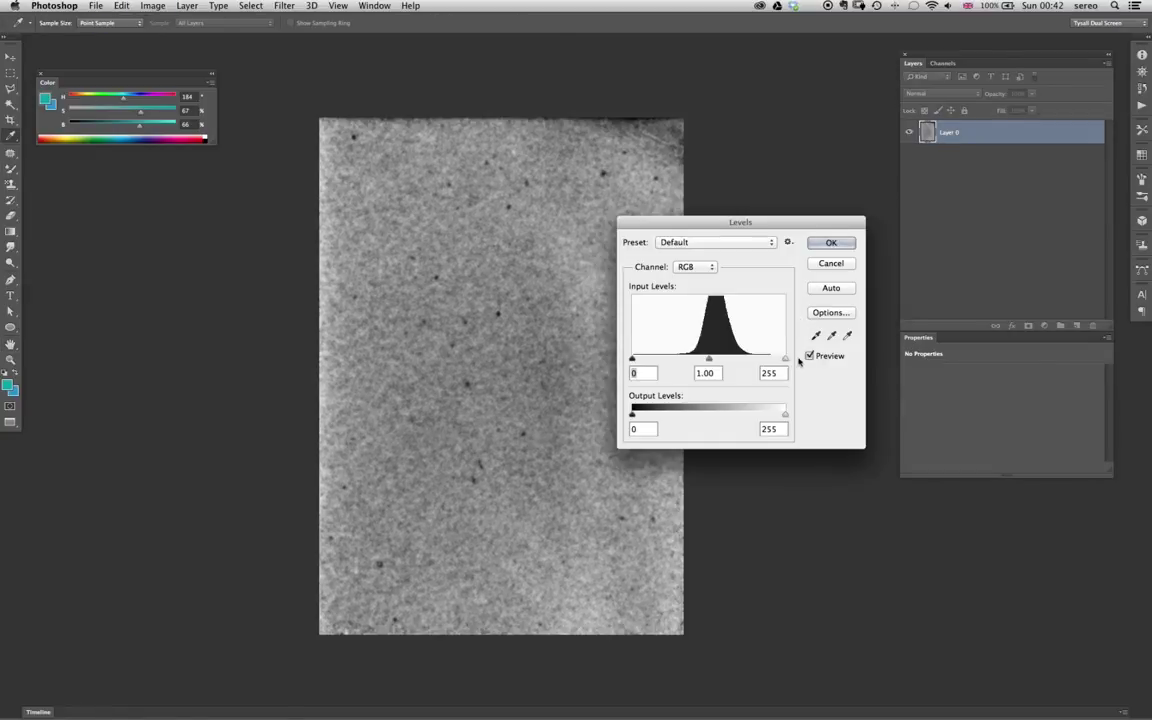
drag(785, 359, 727, 361)
drag(633, 360, 717, 360)
mouse_move(688, 360)
mouse_down()
mouse_move(719, 359)
mouse_move(679, 360)
mouse_up()
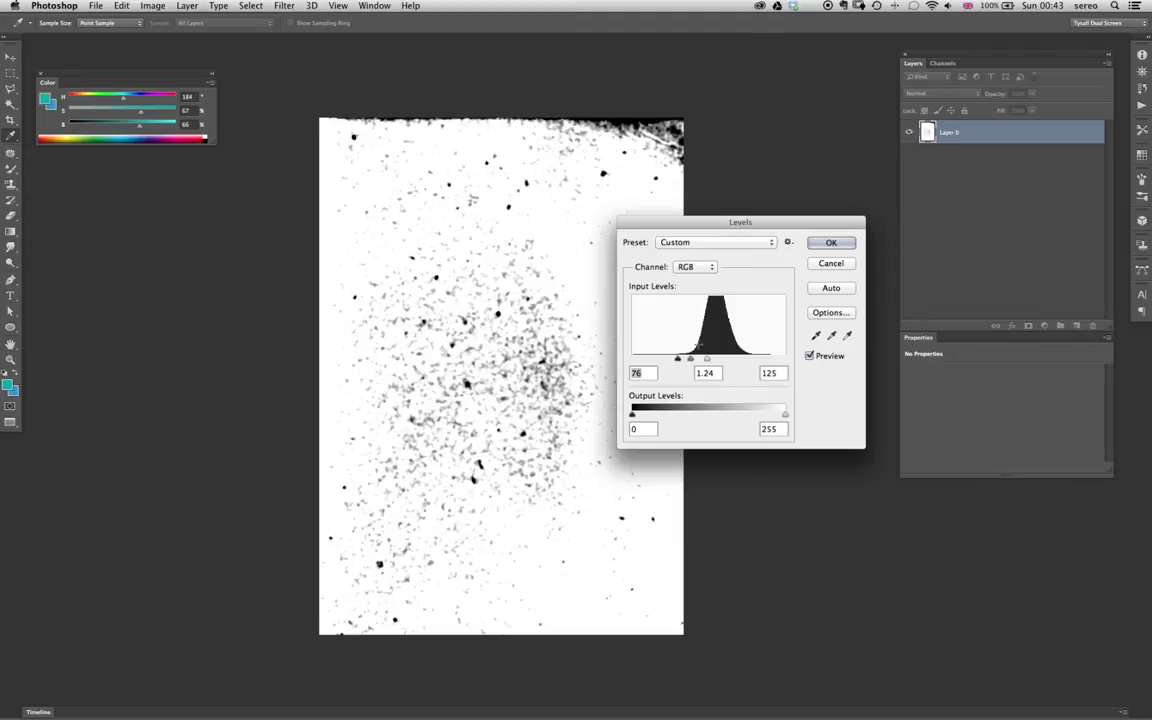
click(829, 243)
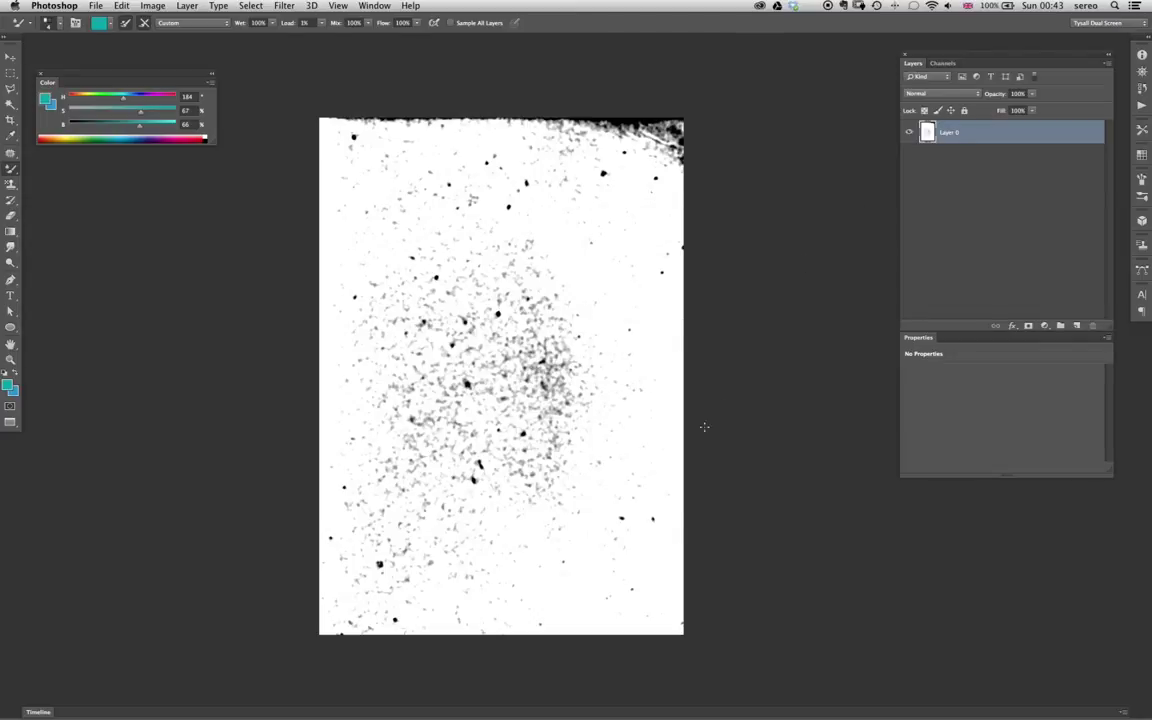
click(276, 6)
click(278, 52)
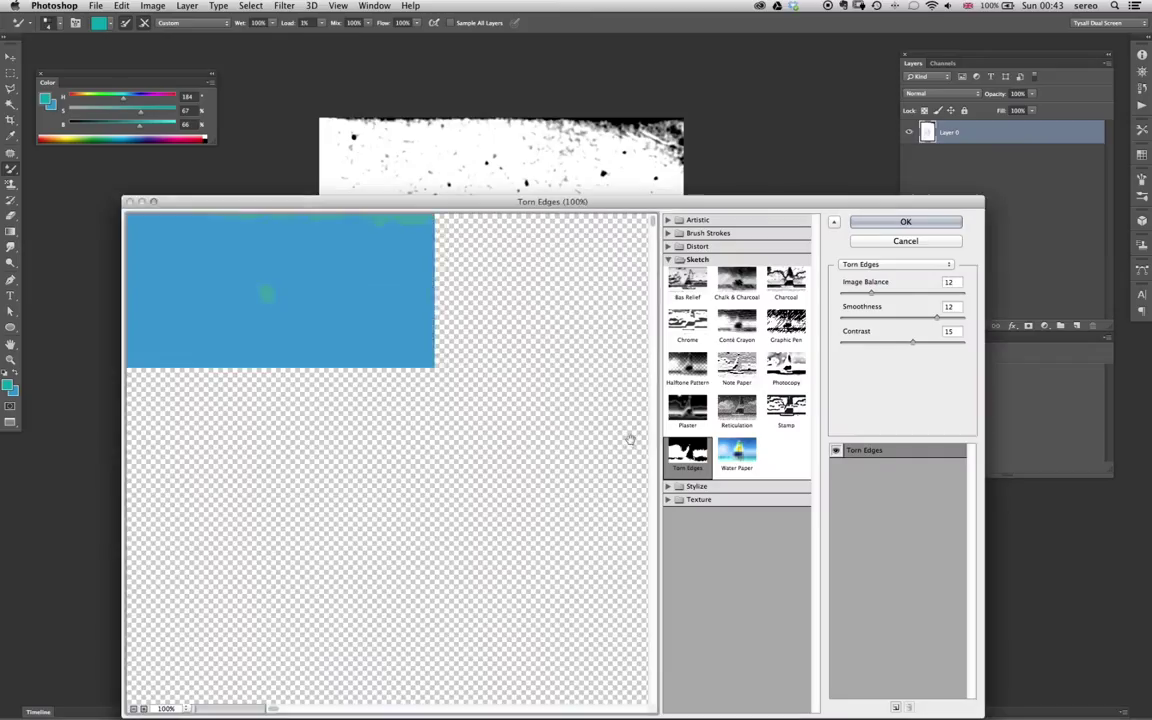
drag(694, 199, 672, 66)
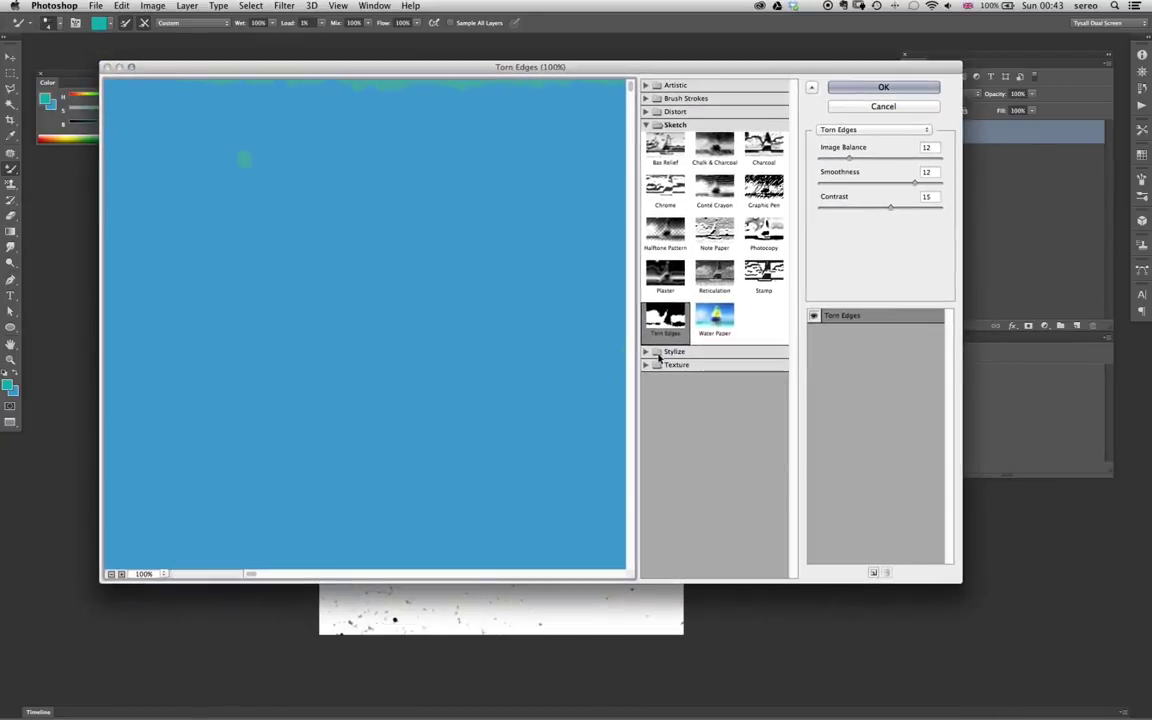
click(882, 106)
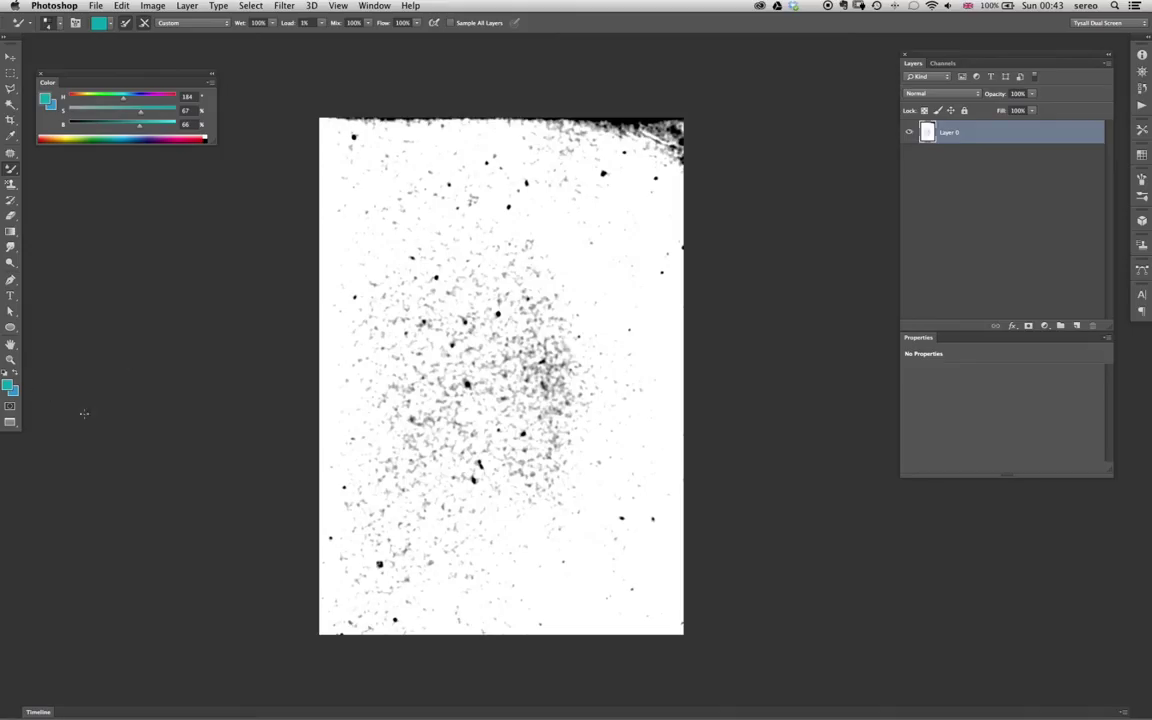
- Reset the foreground and background colors to black and white and preview the Torn Edges filter on the speckled texture
key(d)
click(345, 6)
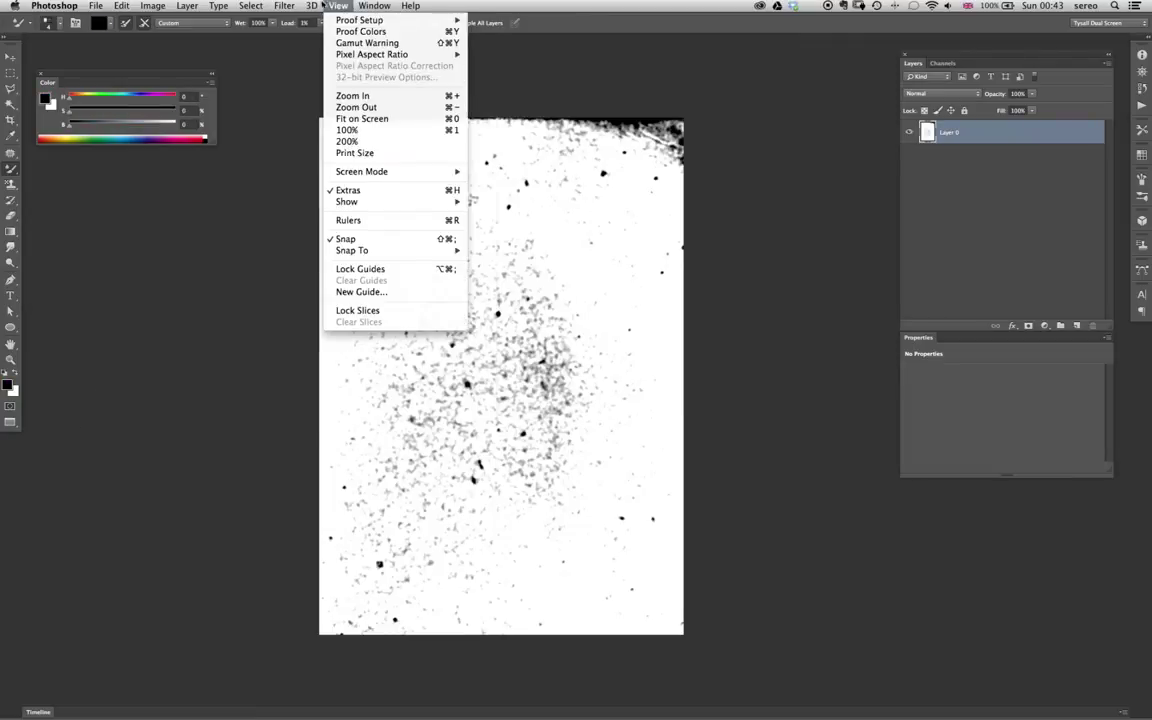
mouse_move(291, 6)
click(299, 60)
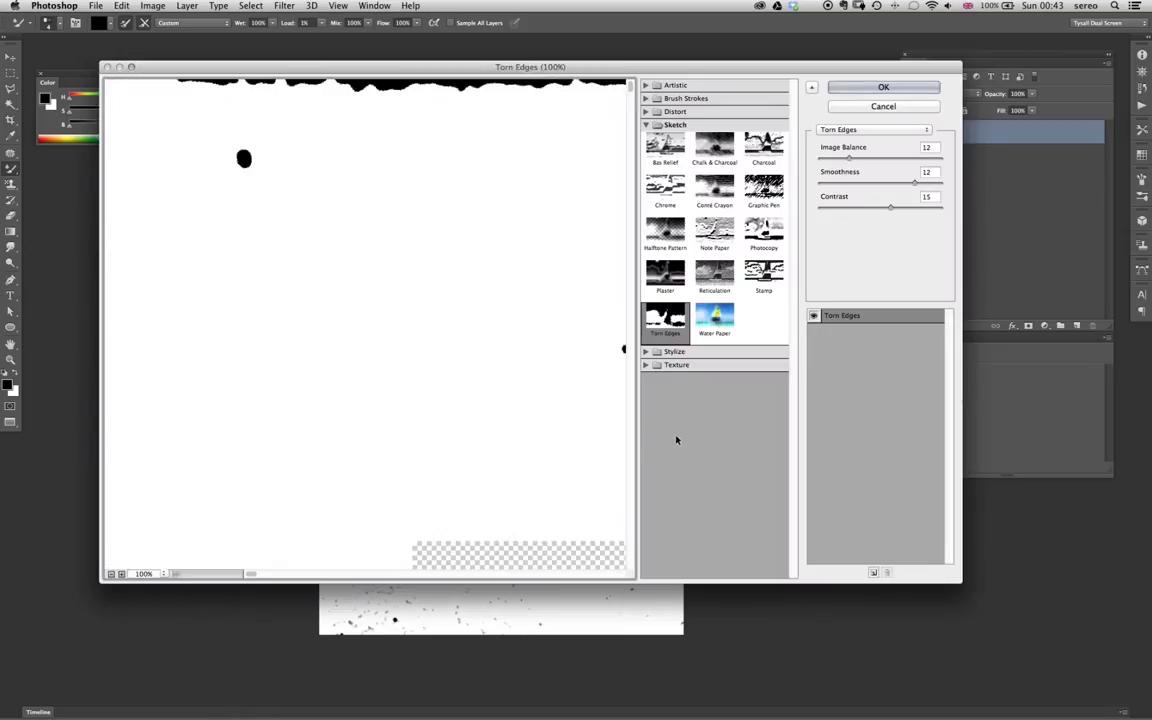
click(111, 575)
click(111, 575)
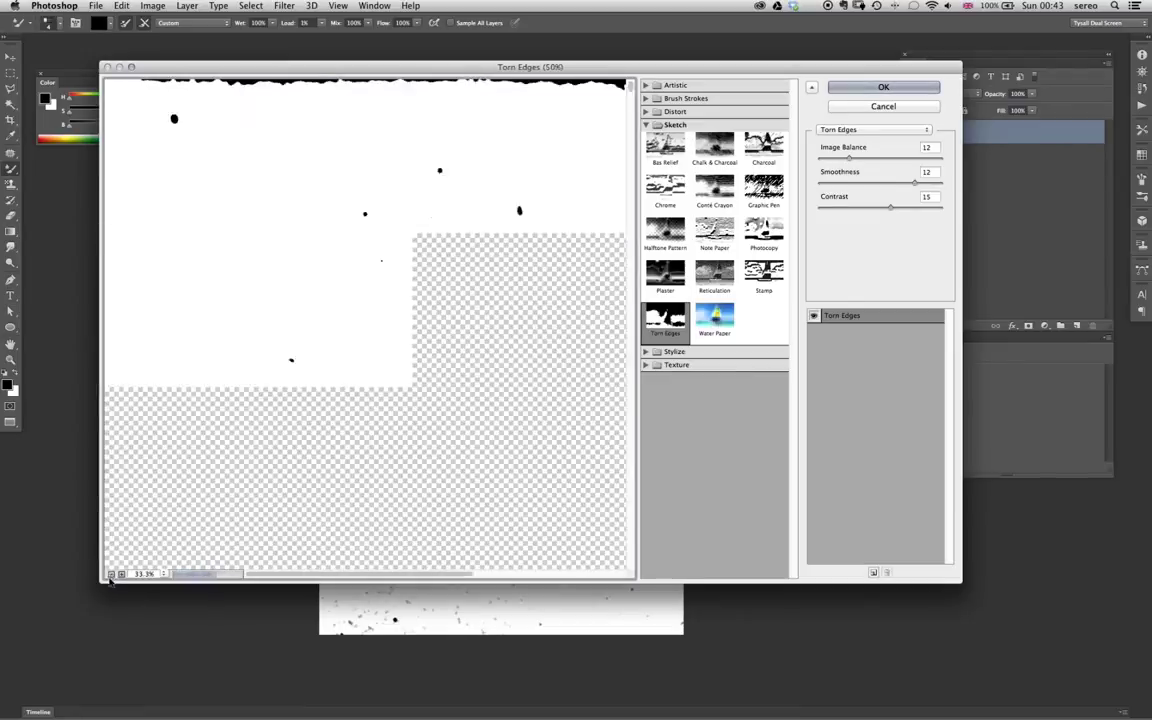
click(111, 575)
drag(434, 340, 478, 280)
scroll(442, 398, up, 3)
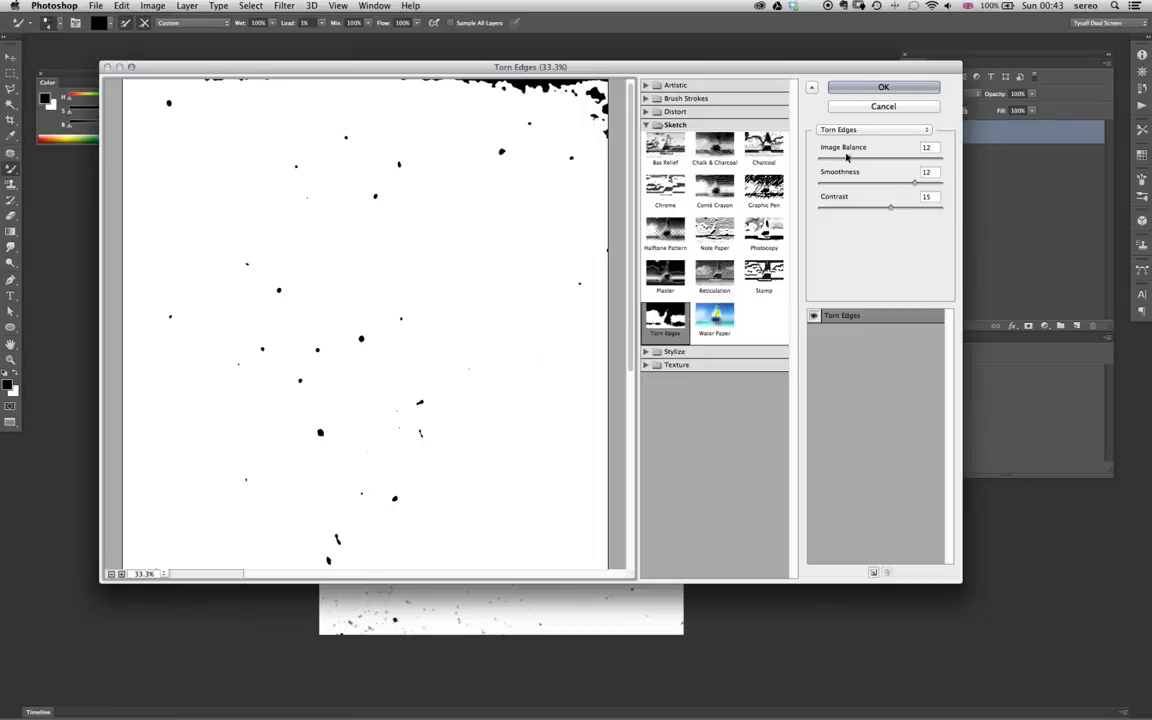
- Apply Torn Edges to the speckled texture with image balance 30, smoothness 8 and contrast 4
drag(848, 158, 874, 158)
click(850, 184)
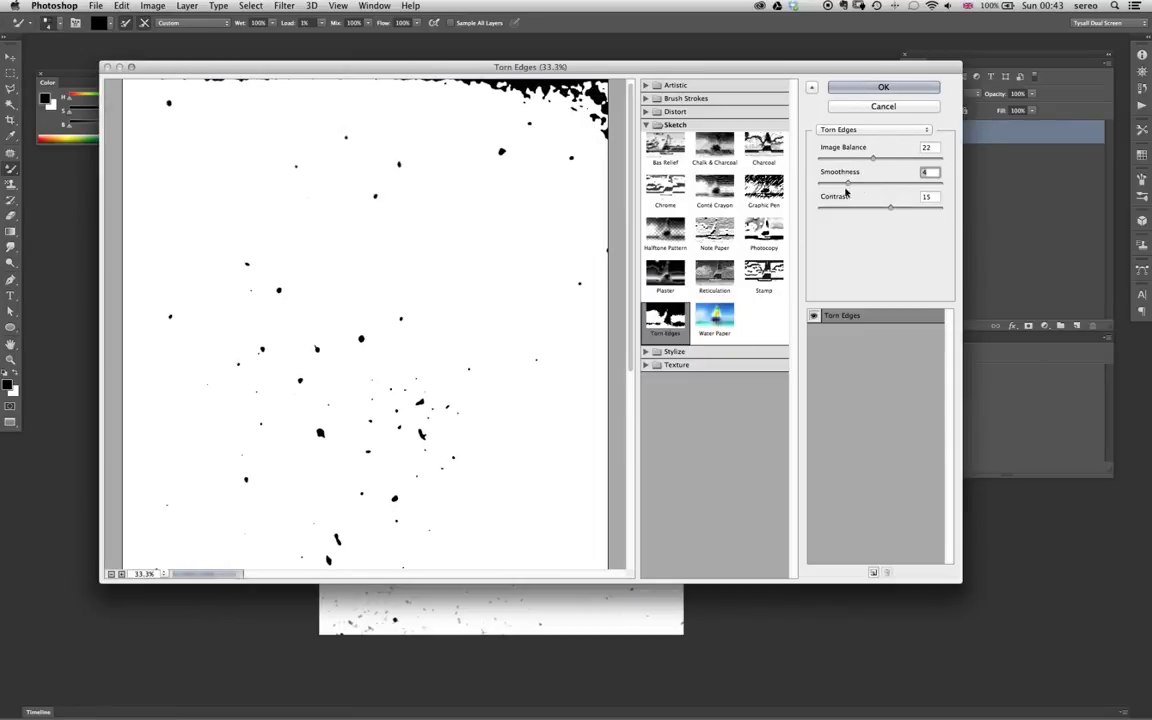
drag(857, 209, 853, 208)
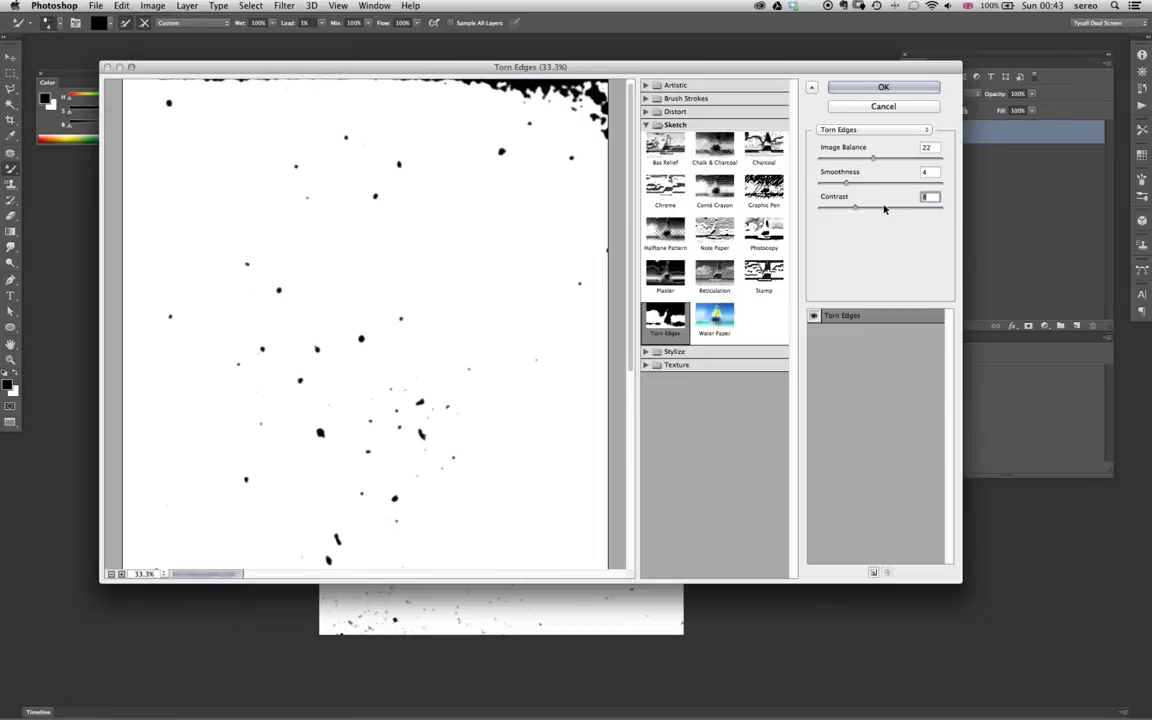
click(836, 208)
click(844, 158)
click(892, 159)
click(877, 184)
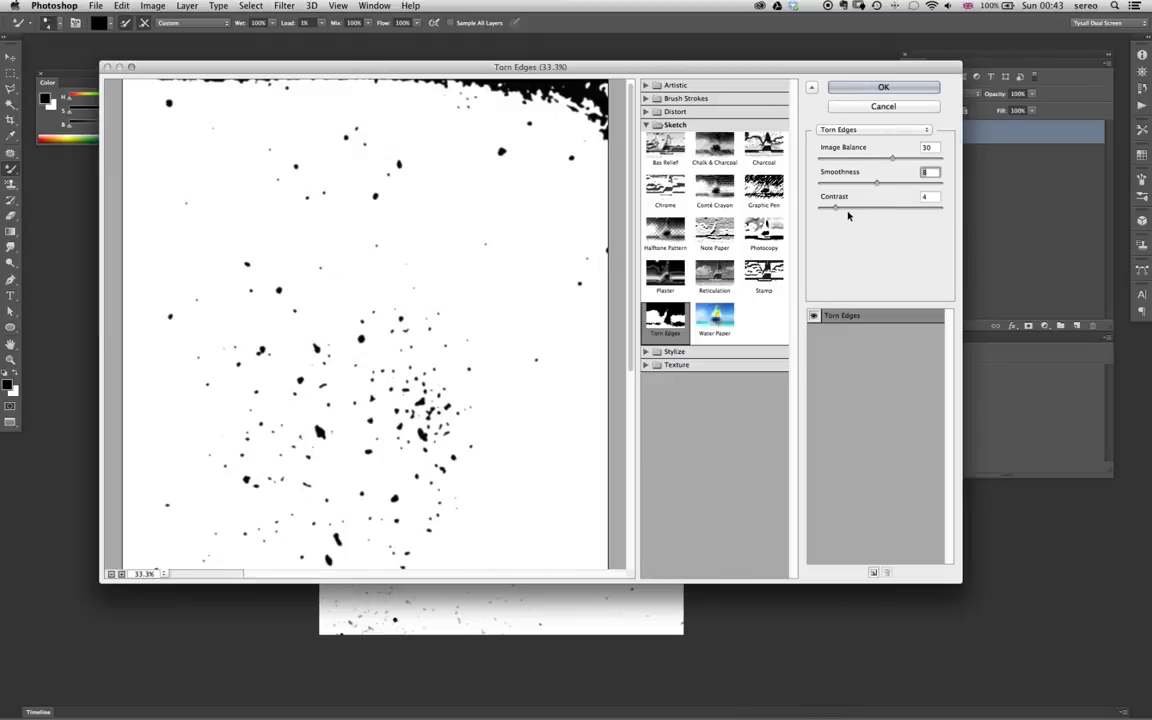
click(884, 88)
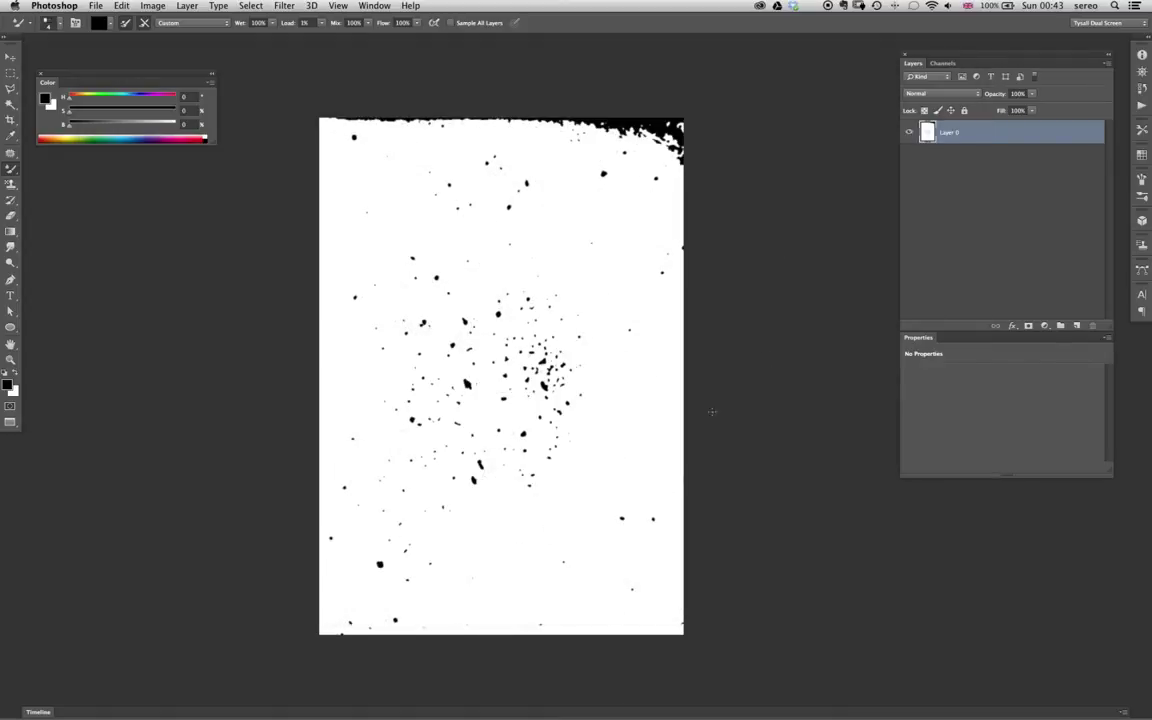
- Outline the ragged black band along the texture's upper edge with the Polygonal Lasso and fill it with white
drag(730, 375, 731, 404)
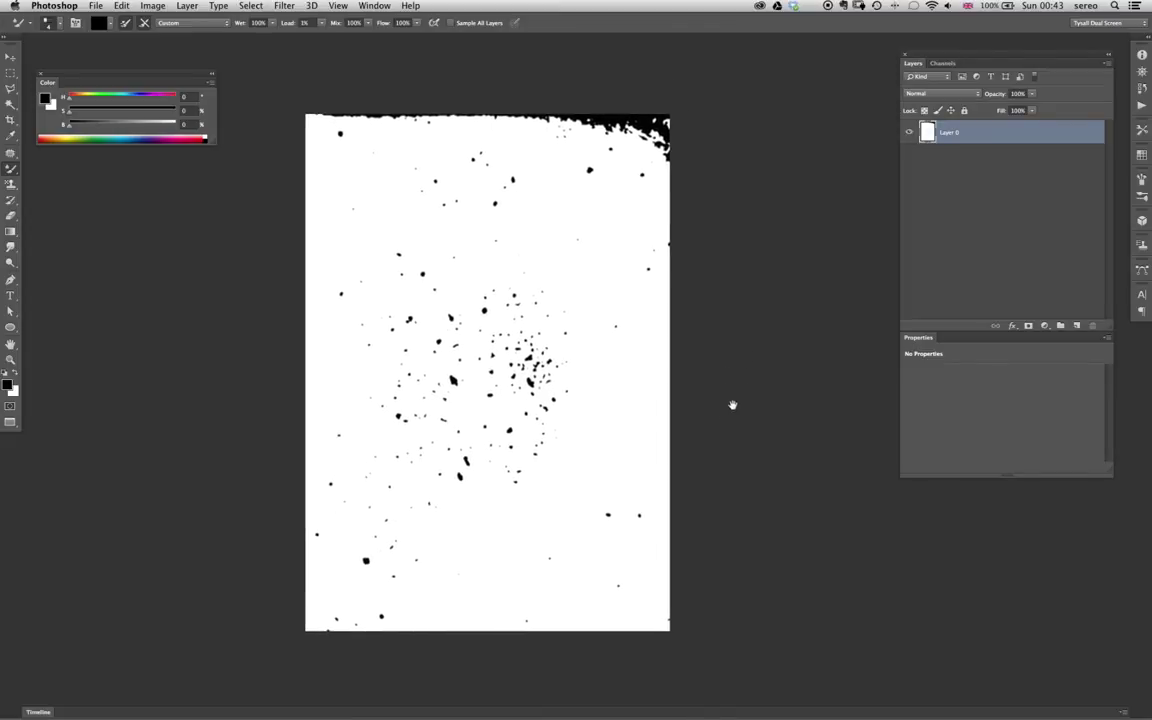
key(l)
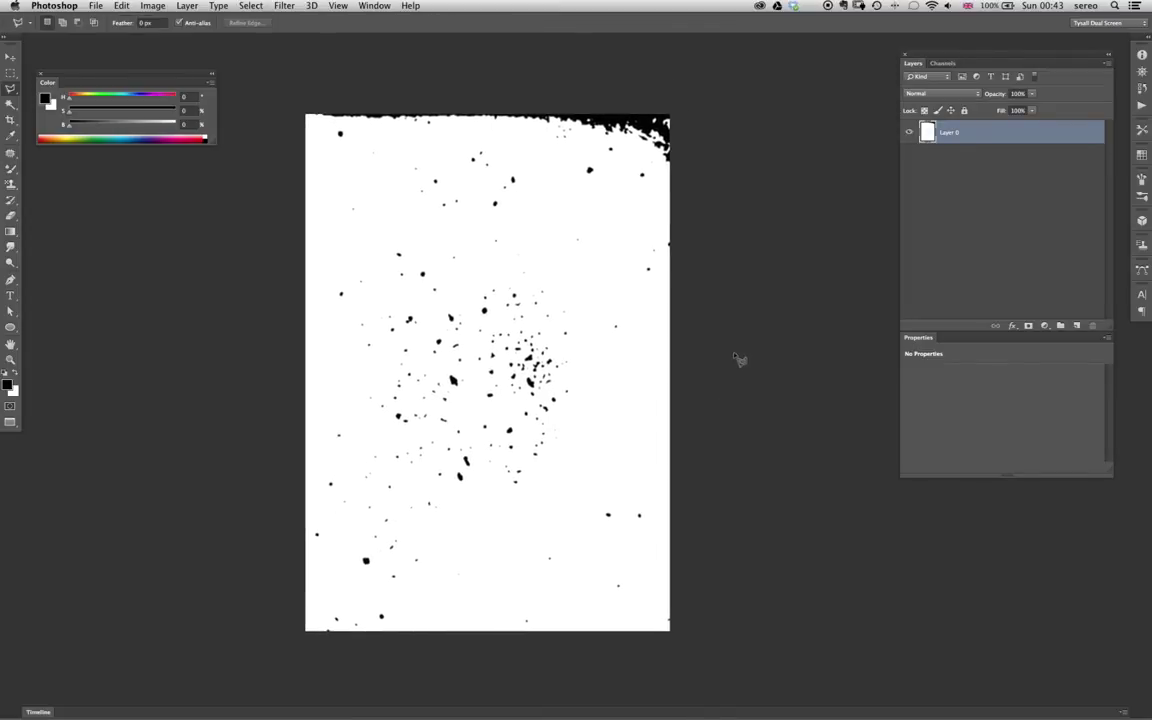
double_click(518, 123)
click(710, 147)
click(536, 78)
click(293, 96)
click(282, 132)
click(342, 123)
click(422, 138)
click(497, 129)
click(560, 150)
click(609, 139)
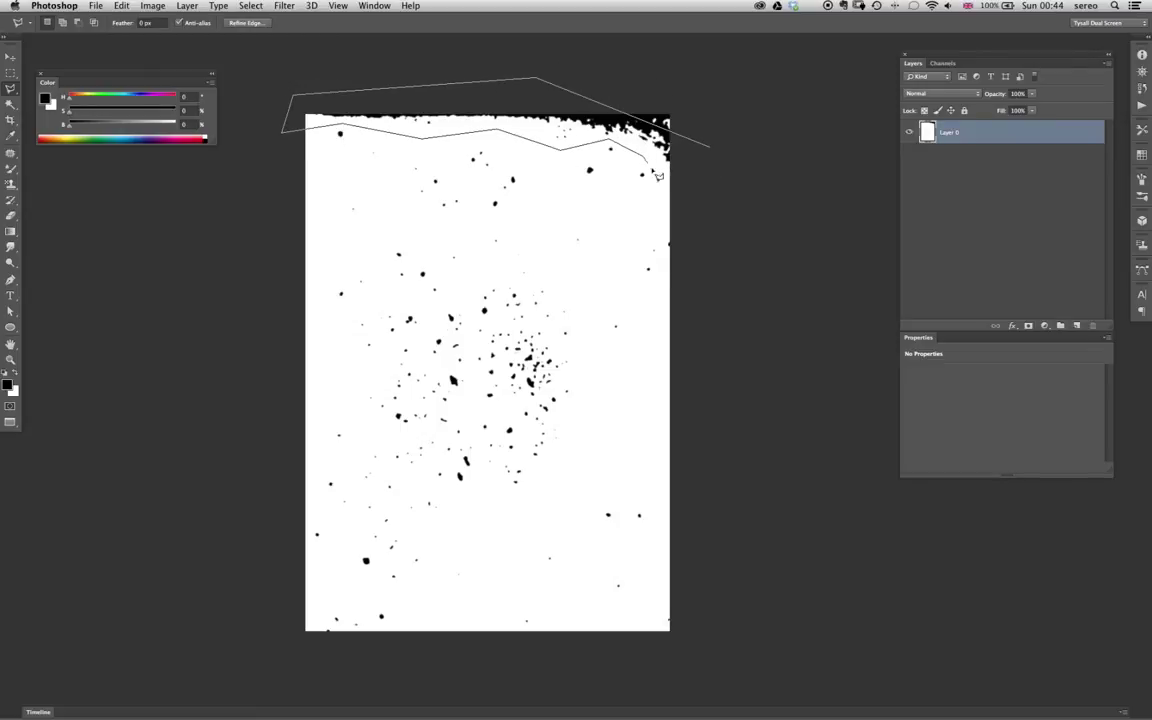
click(710, 180)
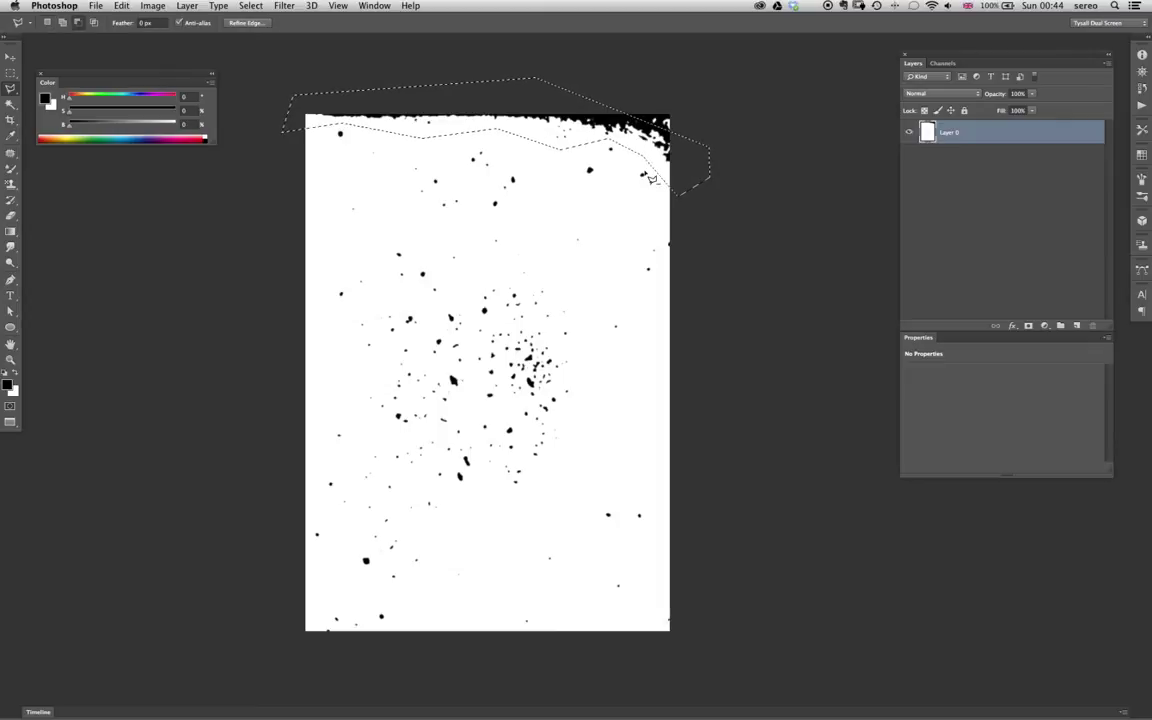
key(super+BackSpace)
- Lasso the remaining black patch in the texture's upper-right corner, fill it with white and deselect
click(703, 101)
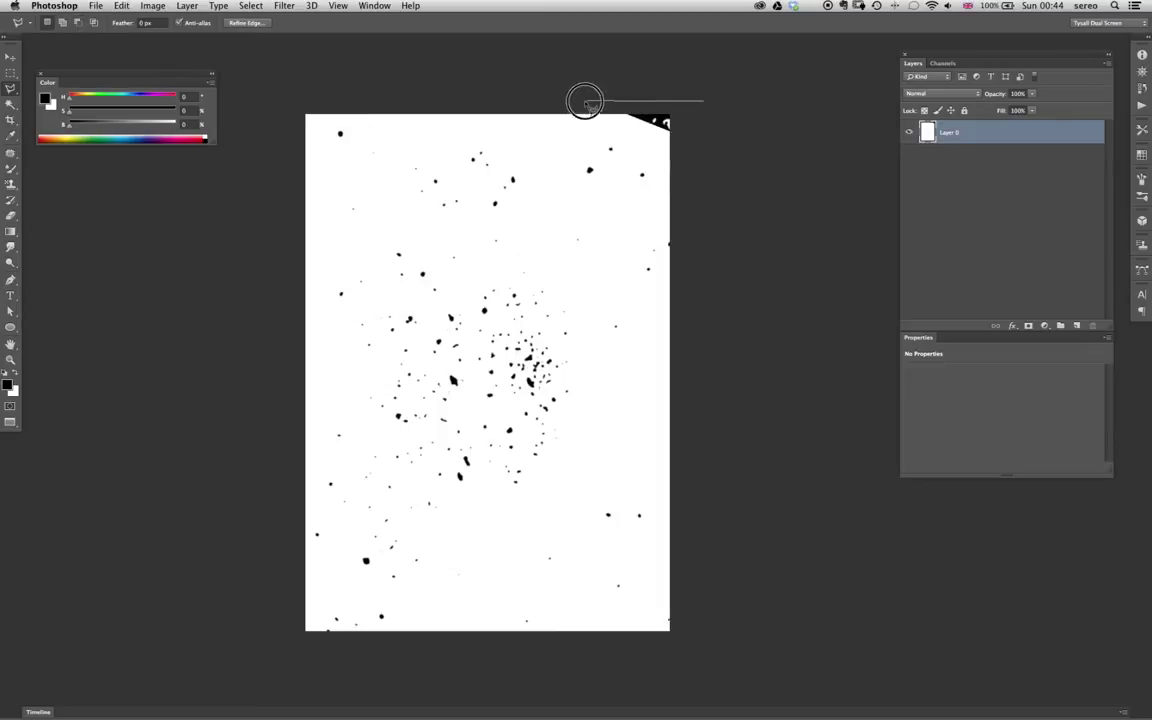
click(692, 167)
click(711, 141)
click(703, 101)
key(super+BackSpace)
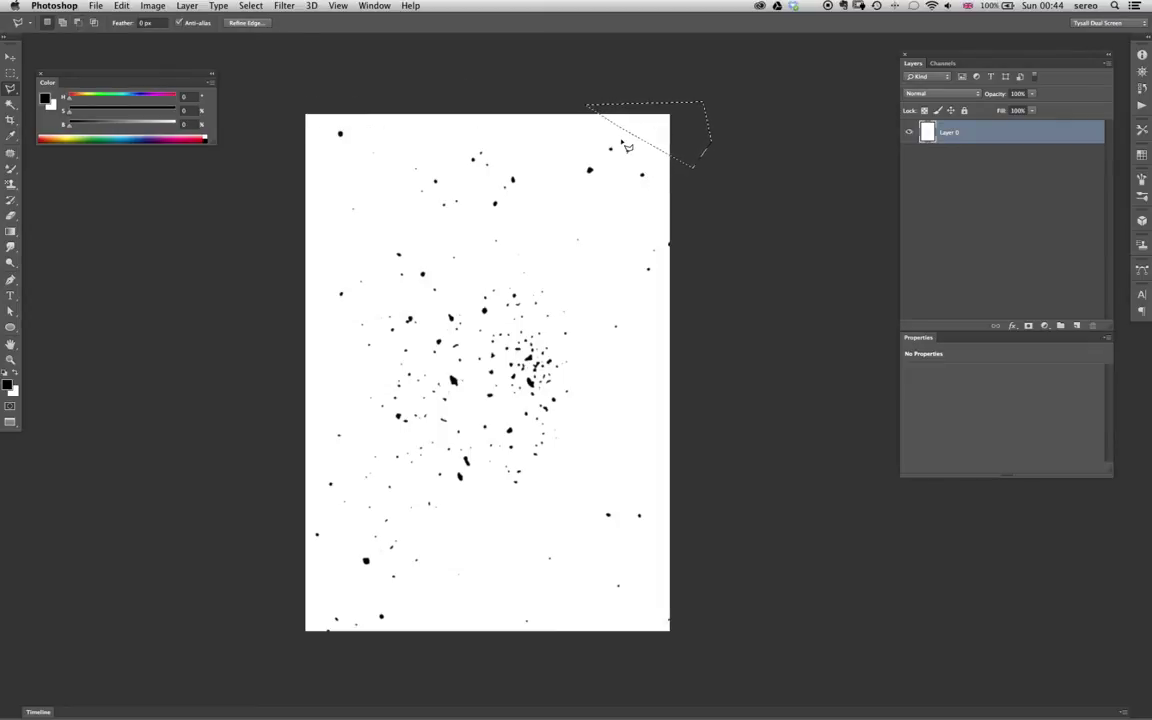
key(m)
click(760, 273)
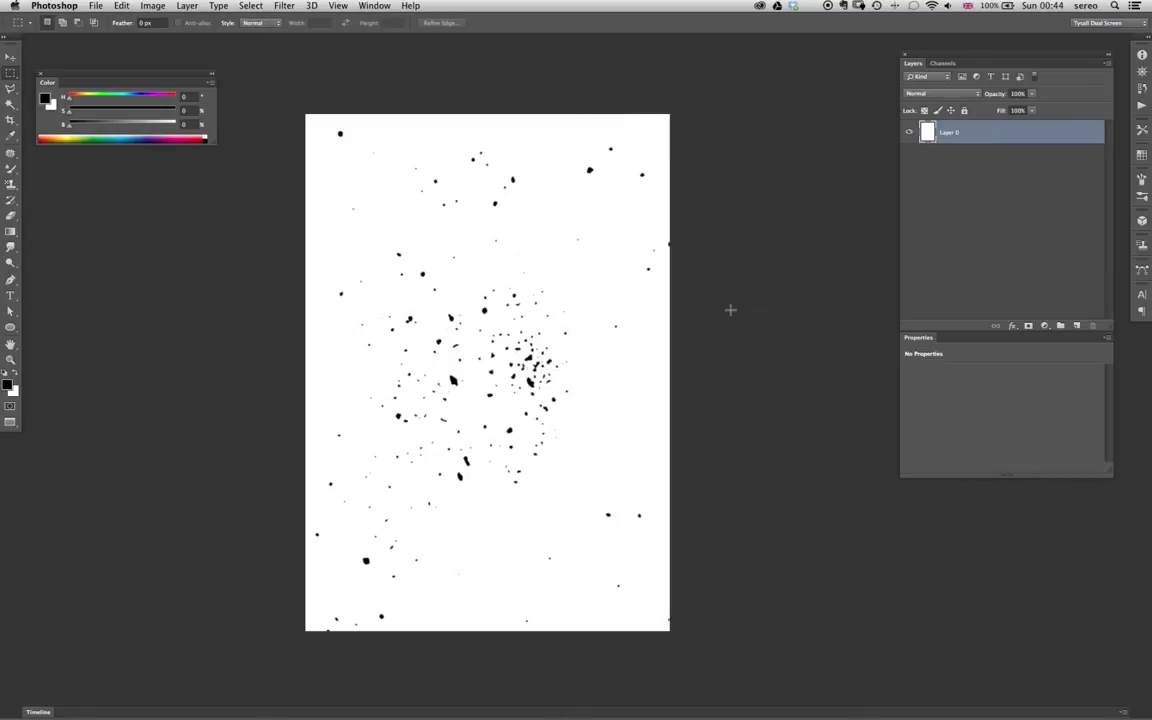
- Select the whole texture and define it as a pattern named "new dust"
key(ctrl+a)
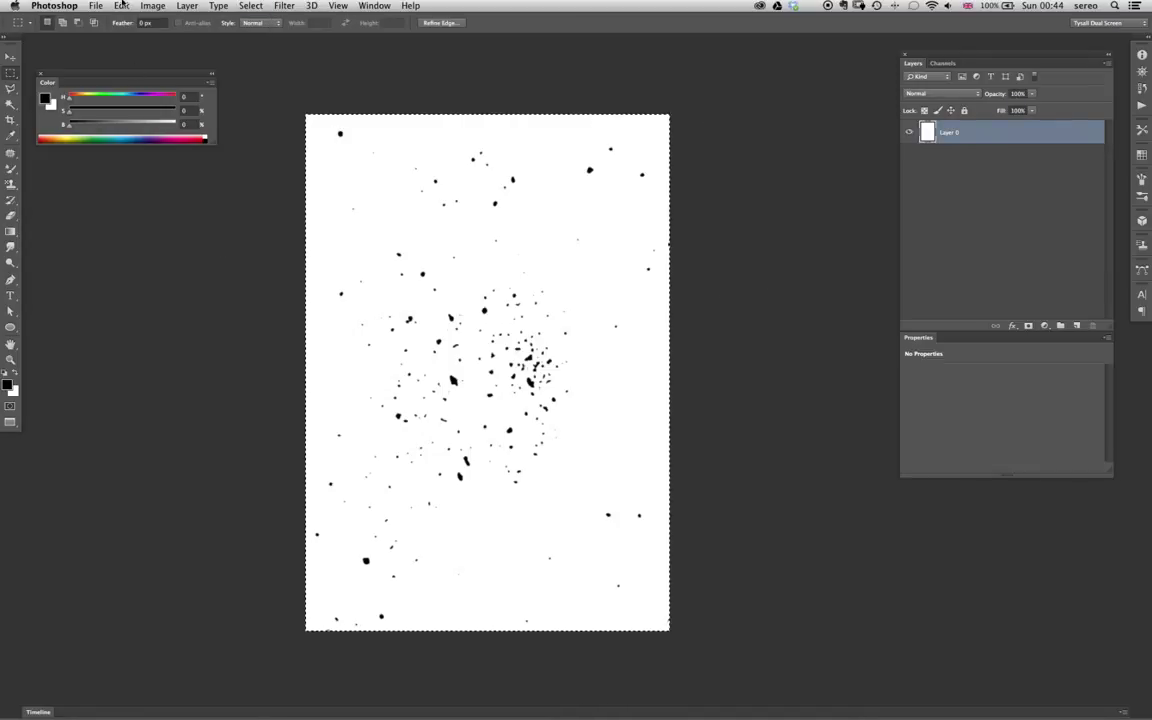
click(121, 5)
click(142, 316)
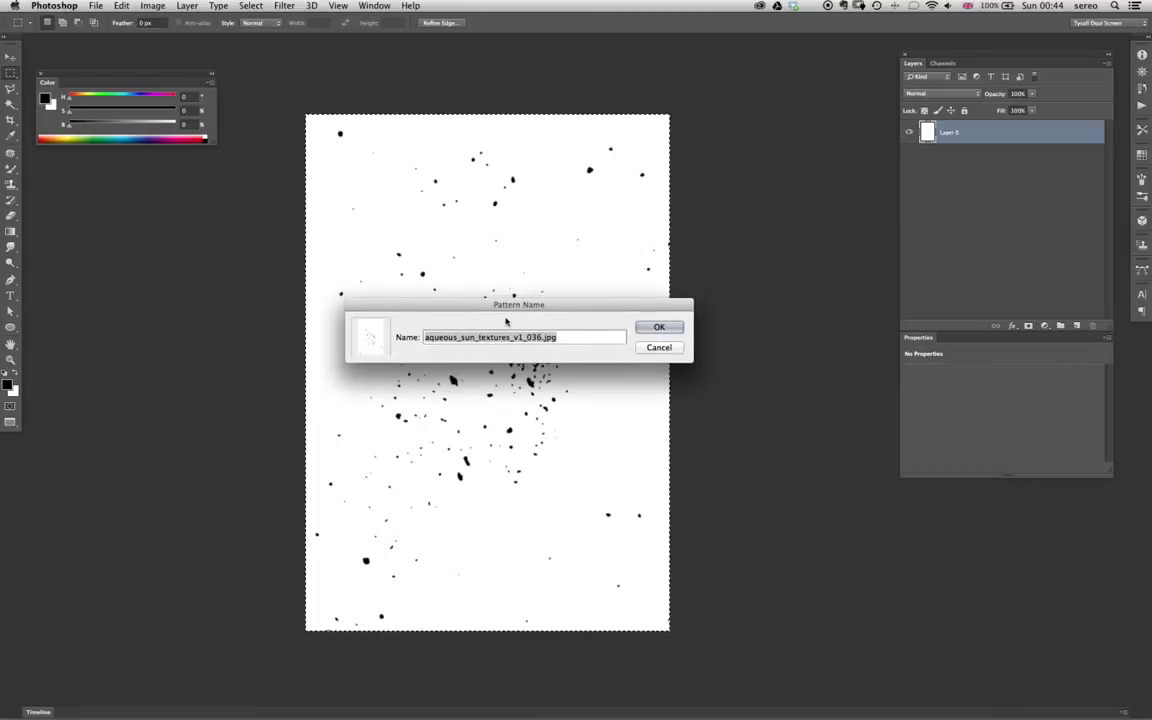
text(new dust)
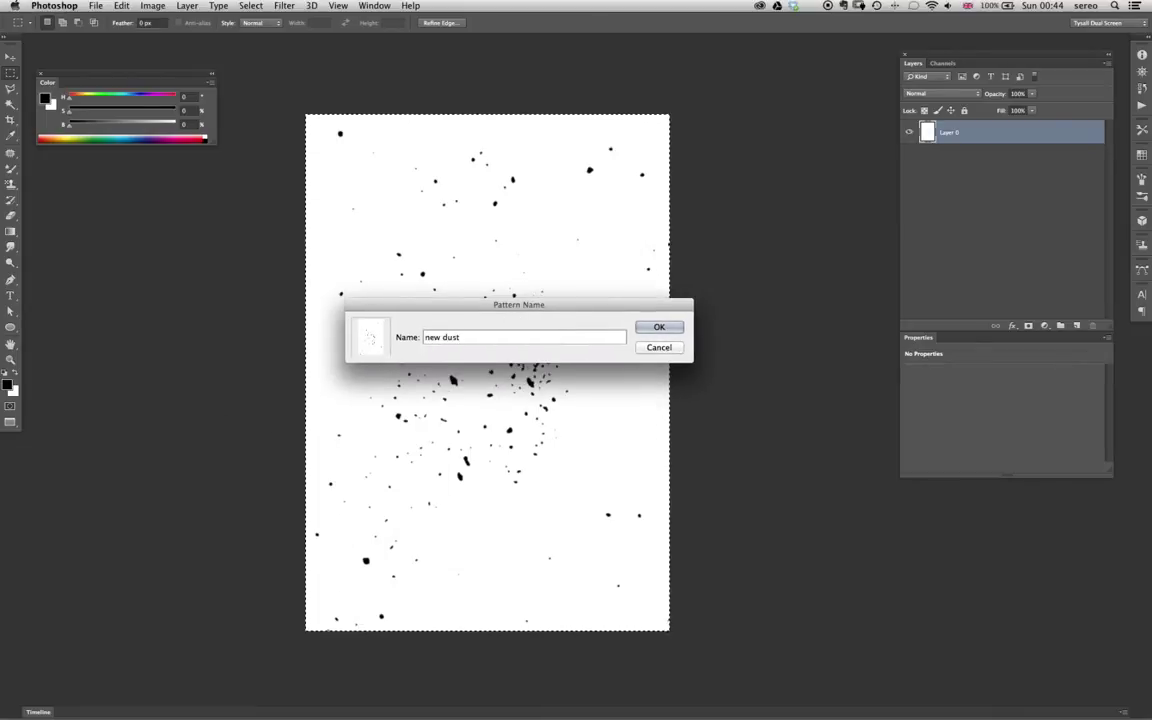
key(Return)
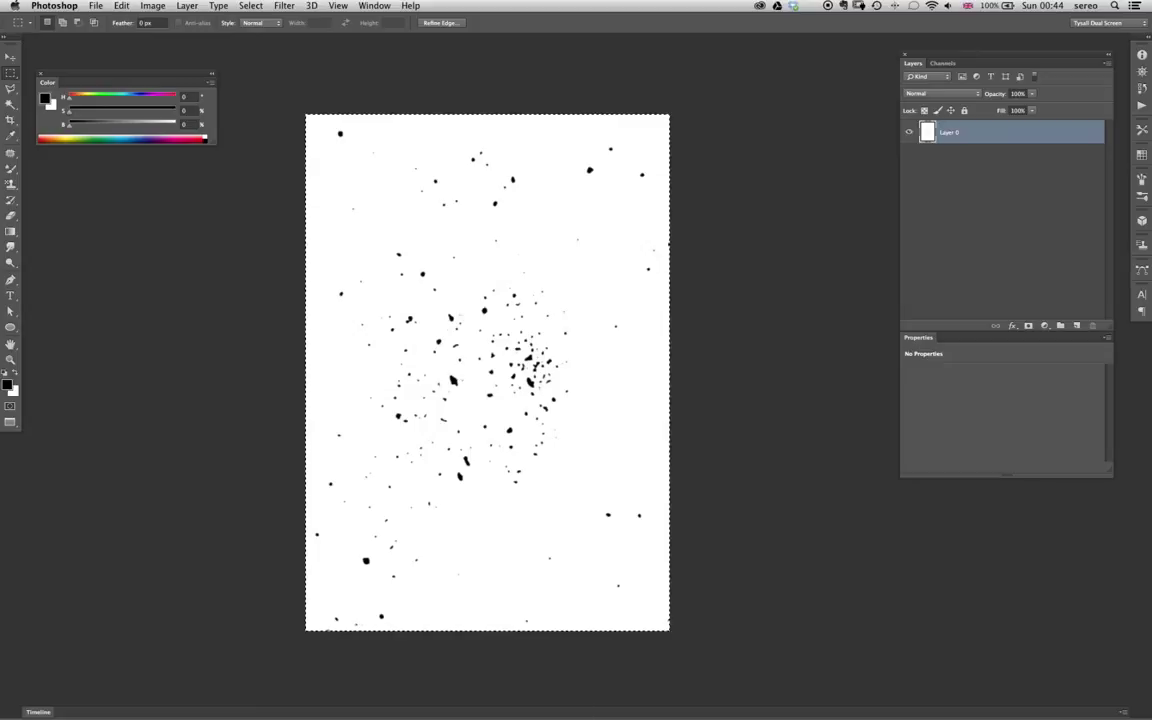
- Deselect, close the texture document without saving, and expand the timeline of the soldier painting
key(super+d)
key(super+w)
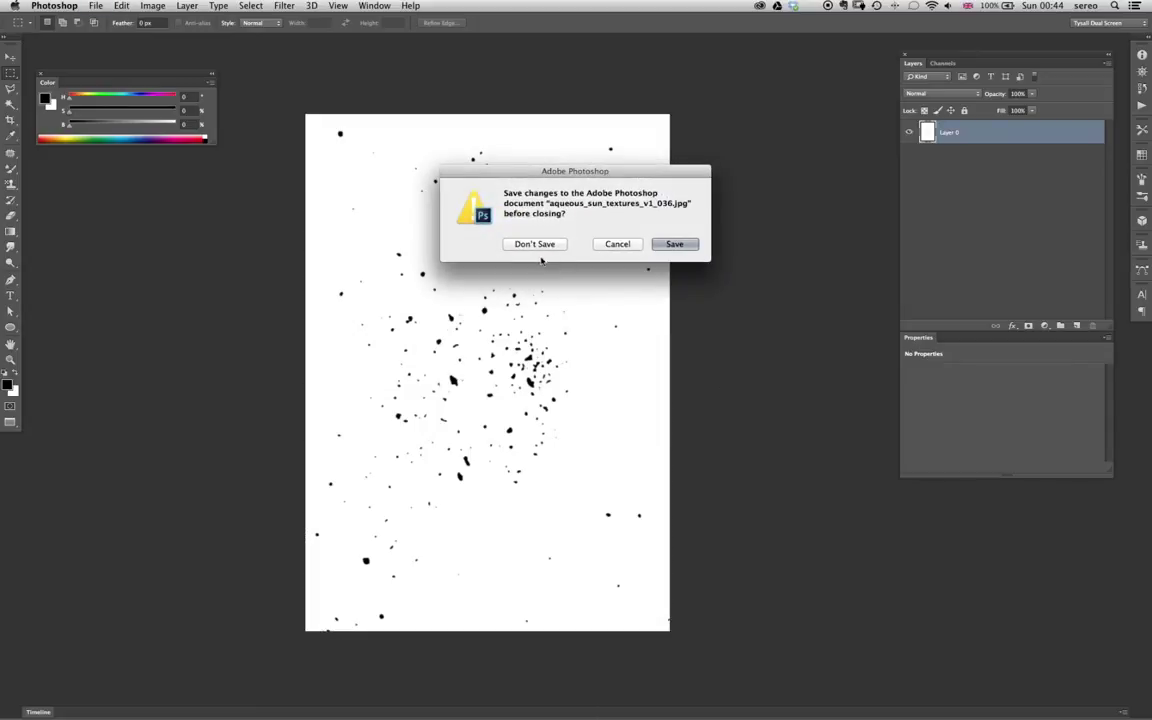
click(537, 244)
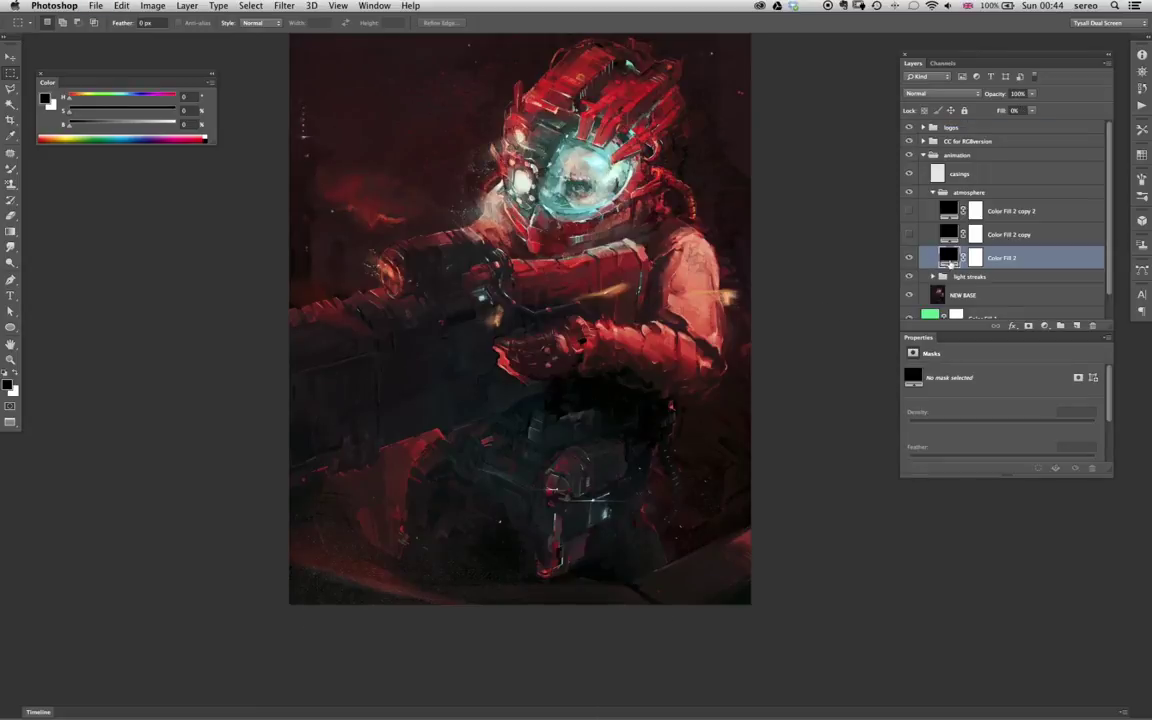
click(38, 712)
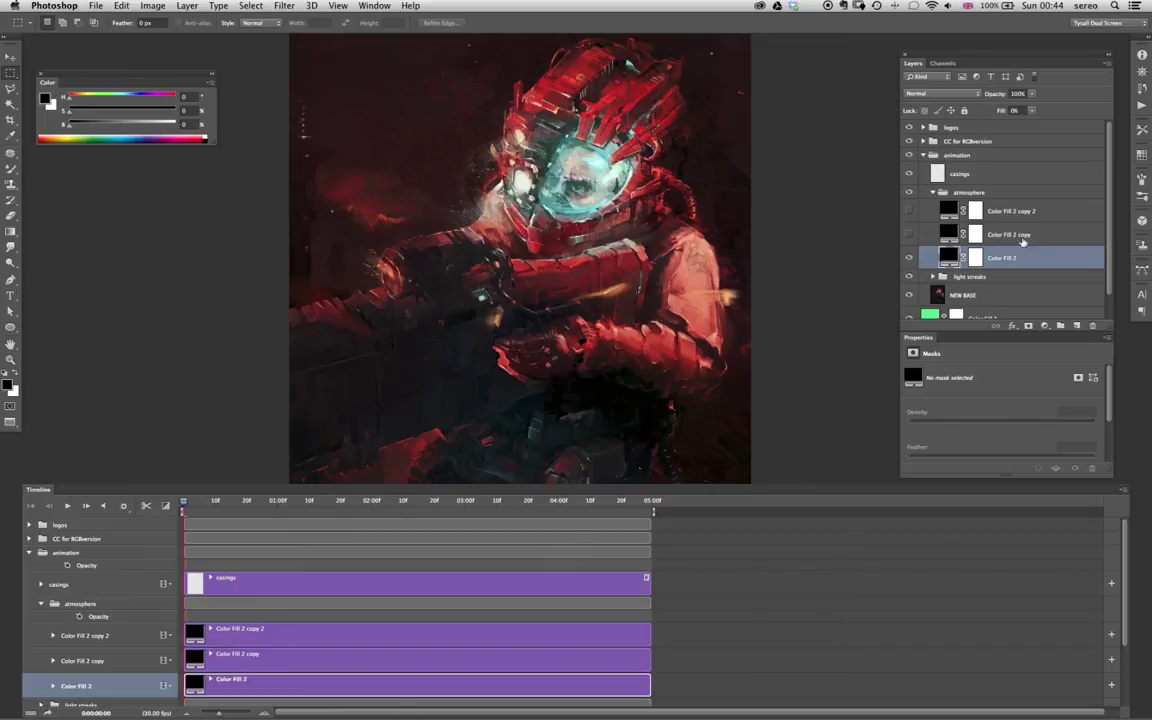
click(1013, 327)
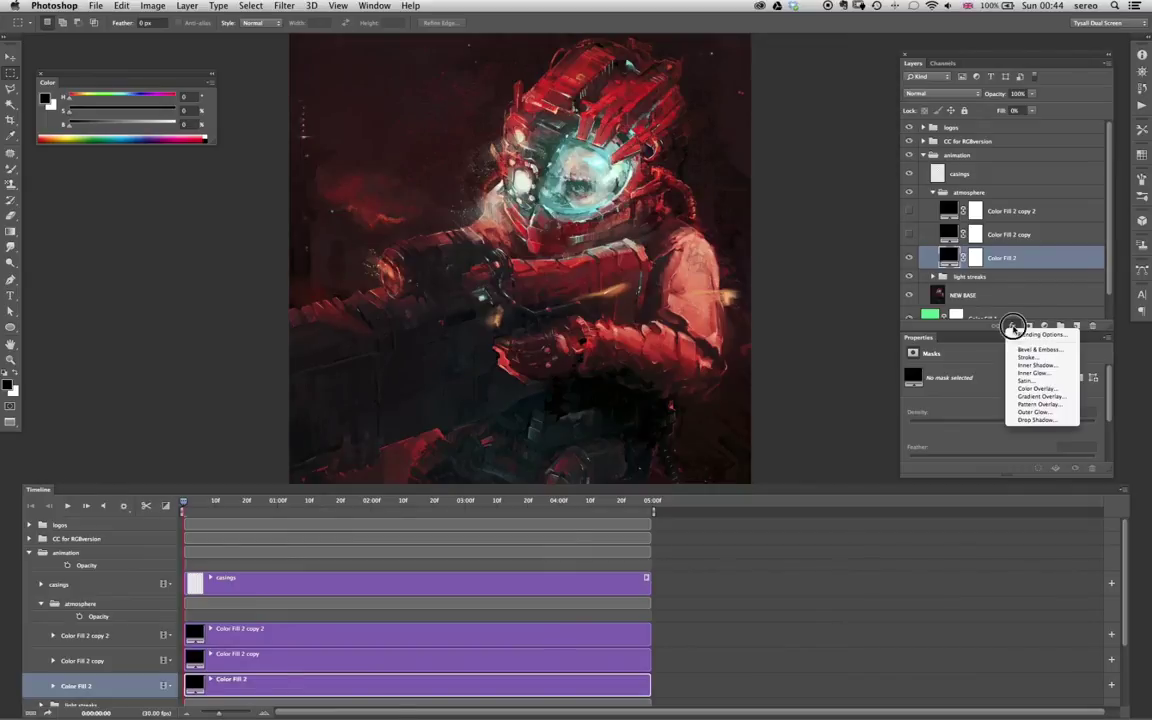
click(1033, 403)
click(695, 292)
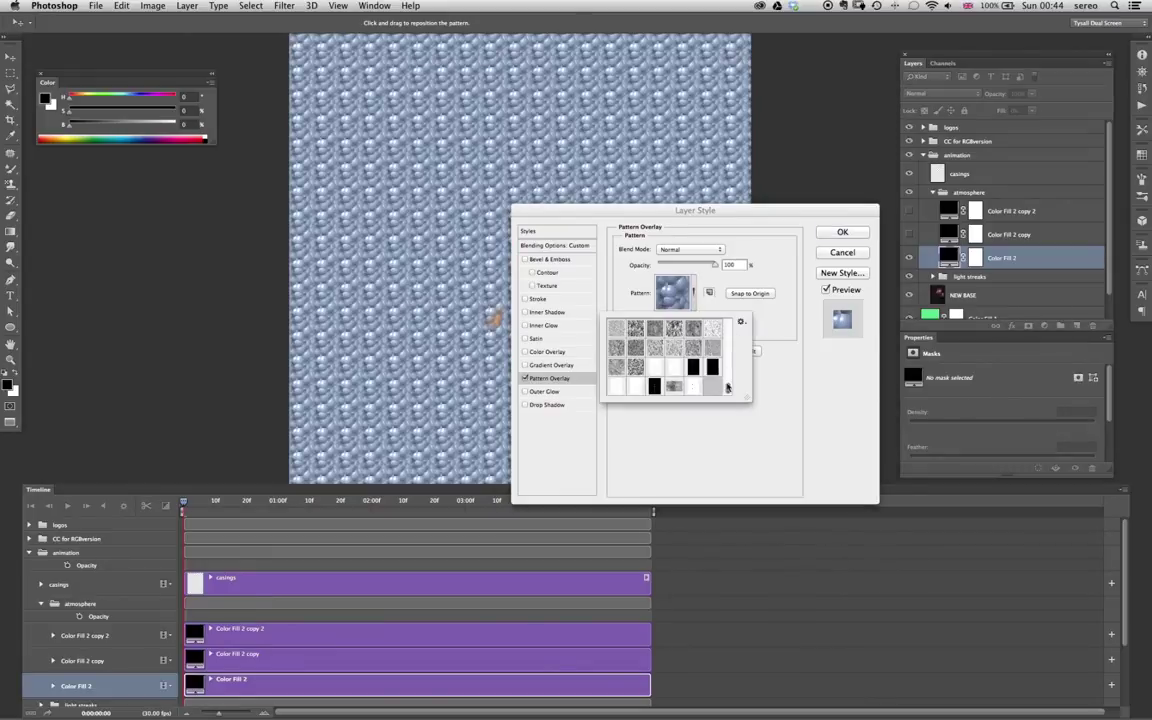
click(692, 389)
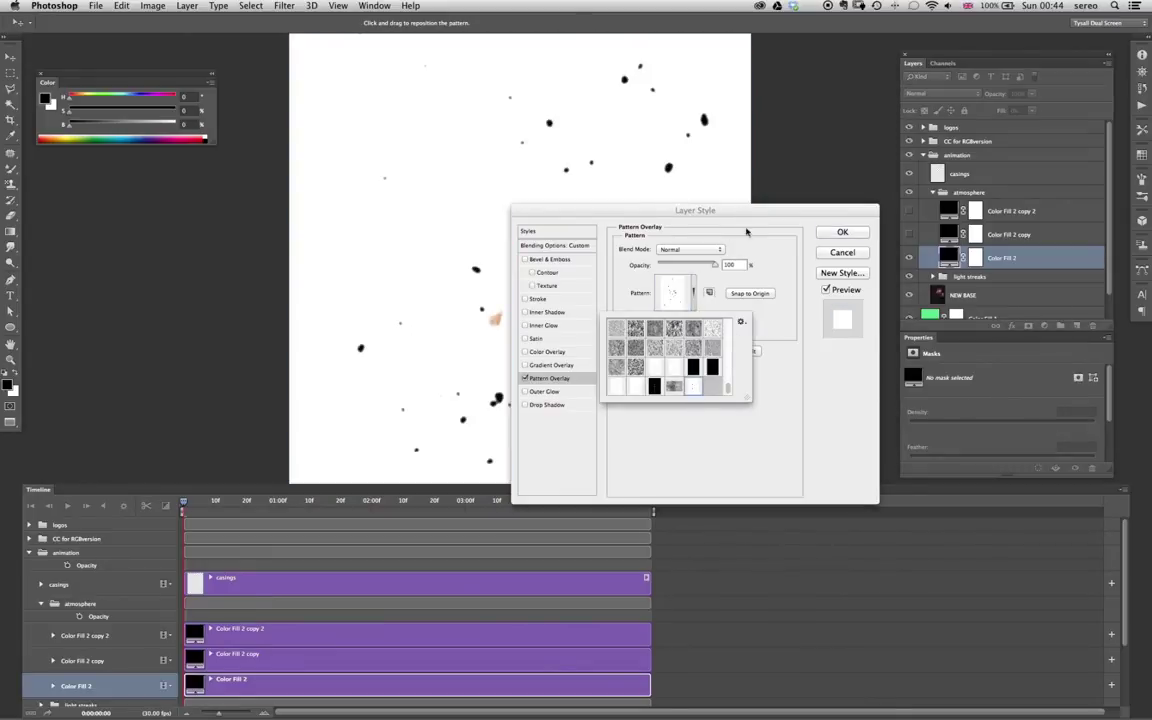
click(847, 252)
click(847, 252)
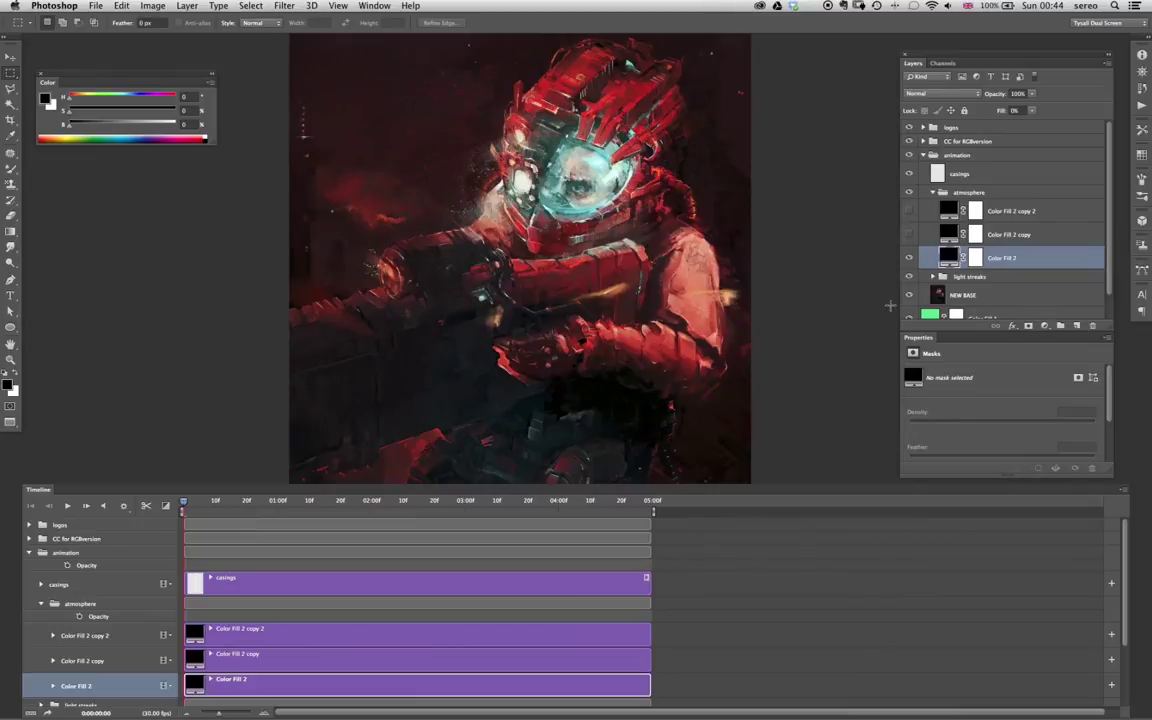
- Reveal the Color Fill 2 layer's animation properties and set a Style keyframe at the start of the timeline
click(53, 687)
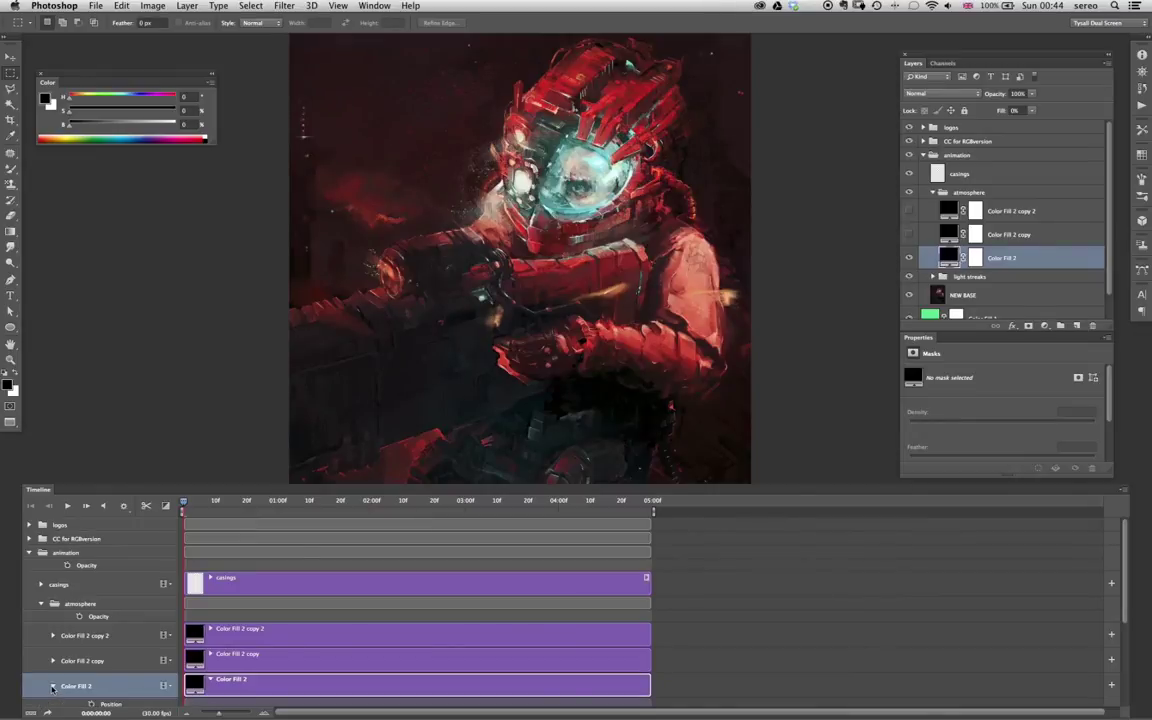
scroll(352, 595, down, 3)
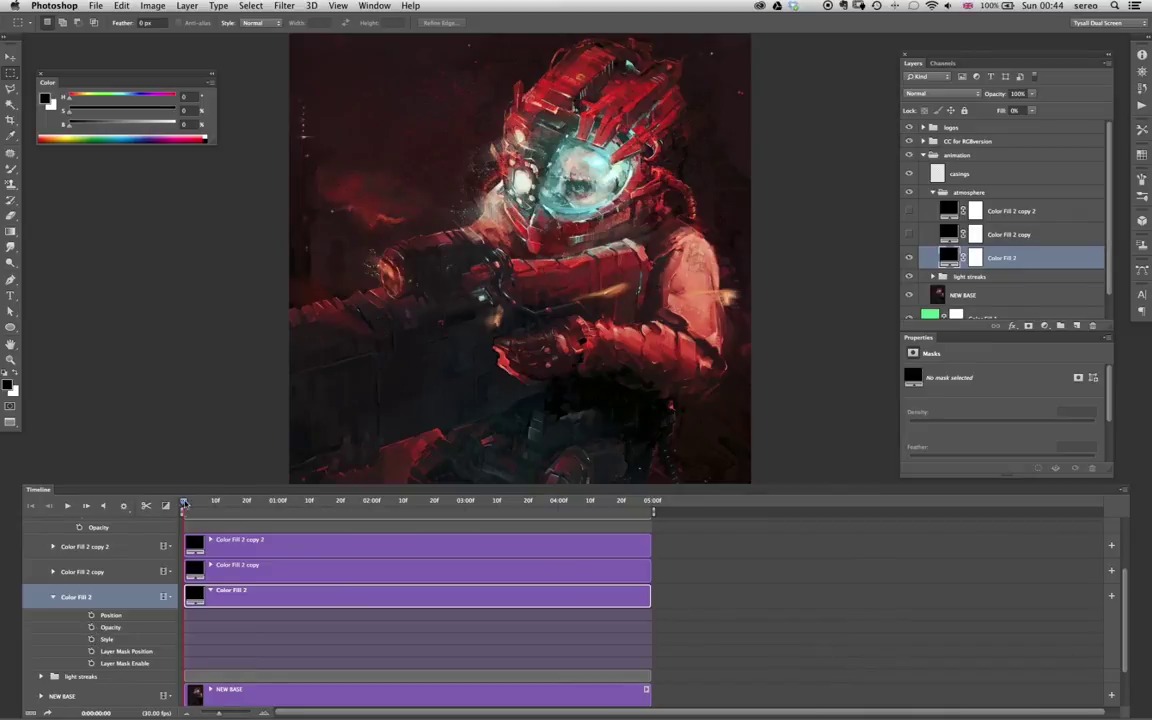
click(91, 639)
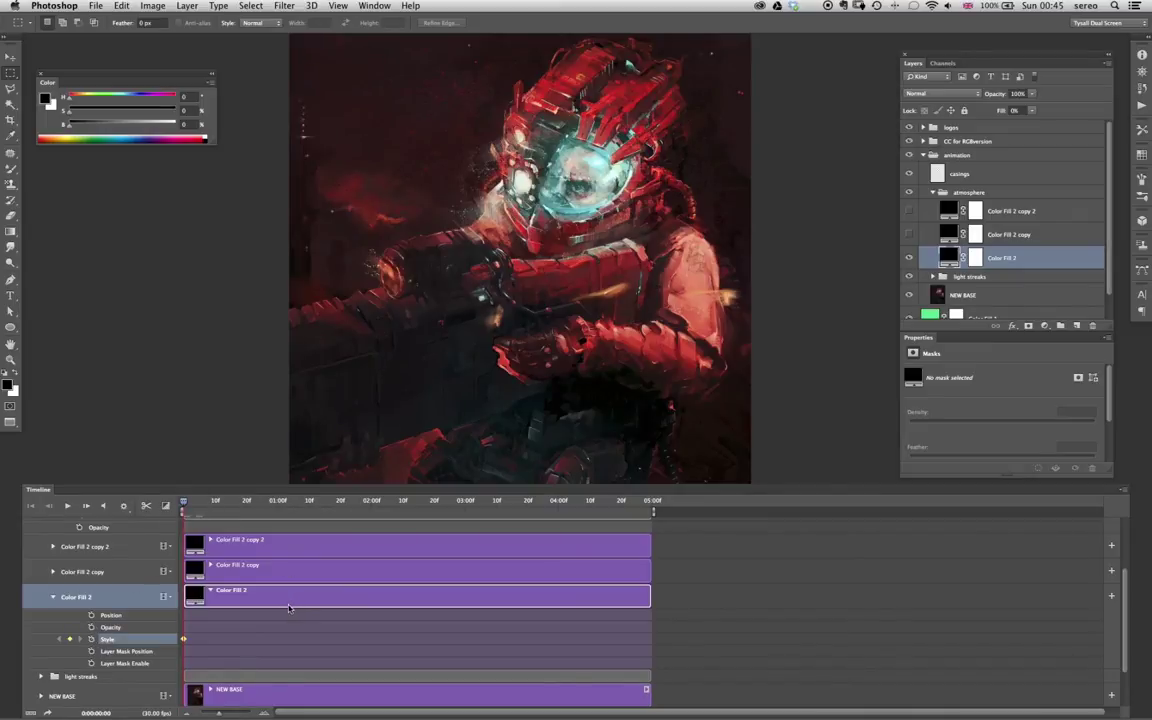
- Add a Pattern Overlay to Color Fill 2 using the new dust pattern with the Multiply blend mode, keeping the painting in view
click(1013, 327)
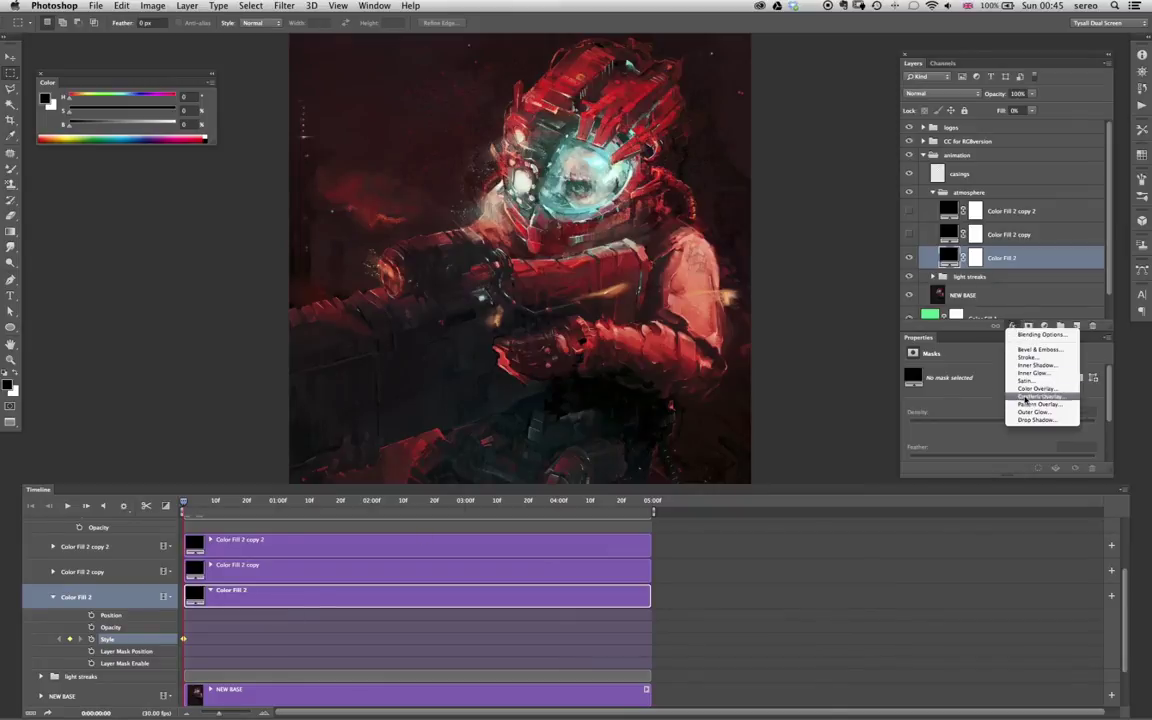
click(1025, 403)
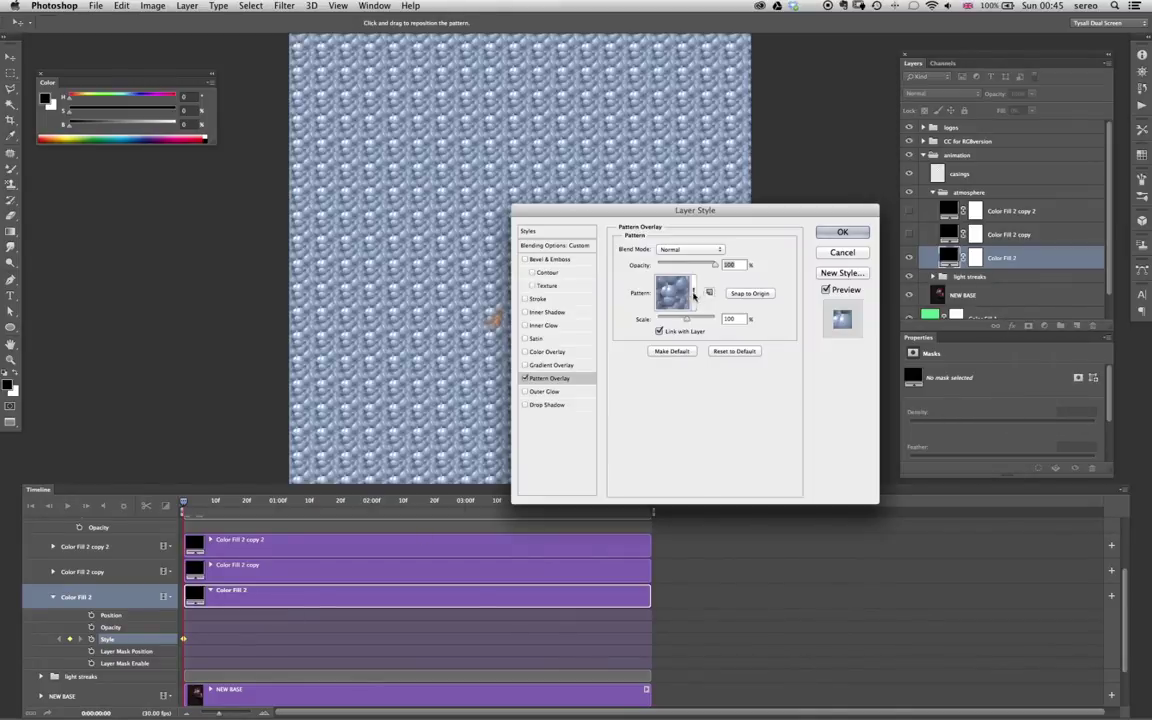
click(693, 292)
click(694, 390)
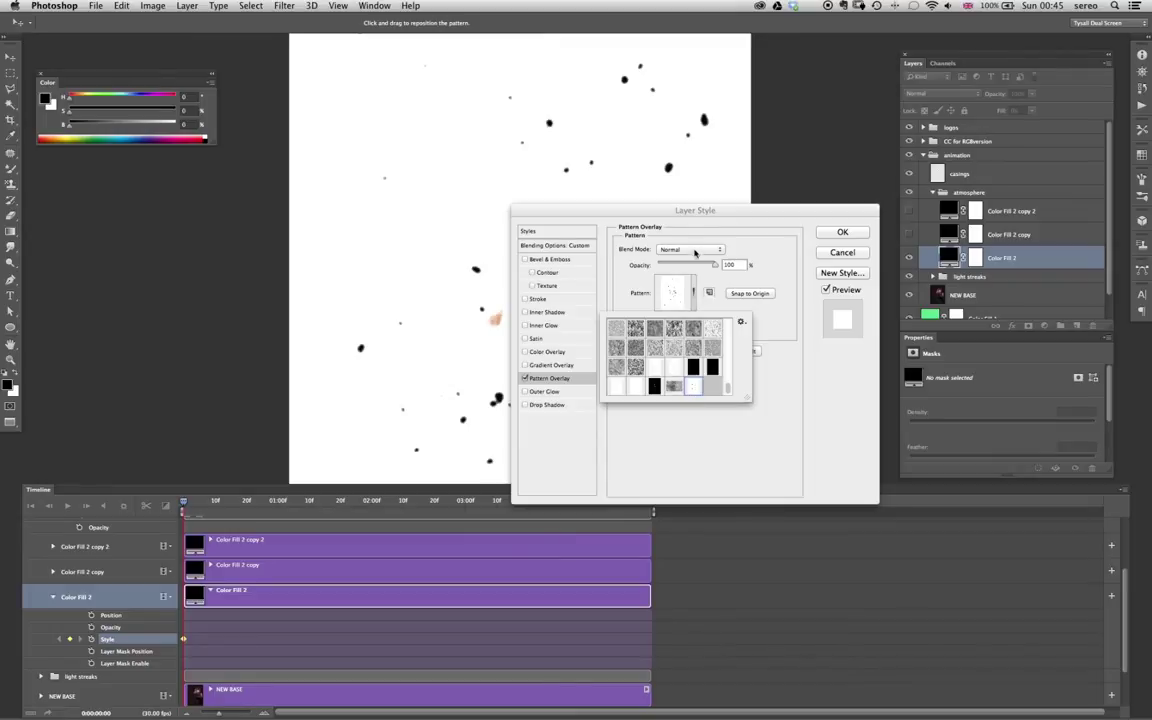
click(694, 251)
click(690, 252)
click(683, 281)
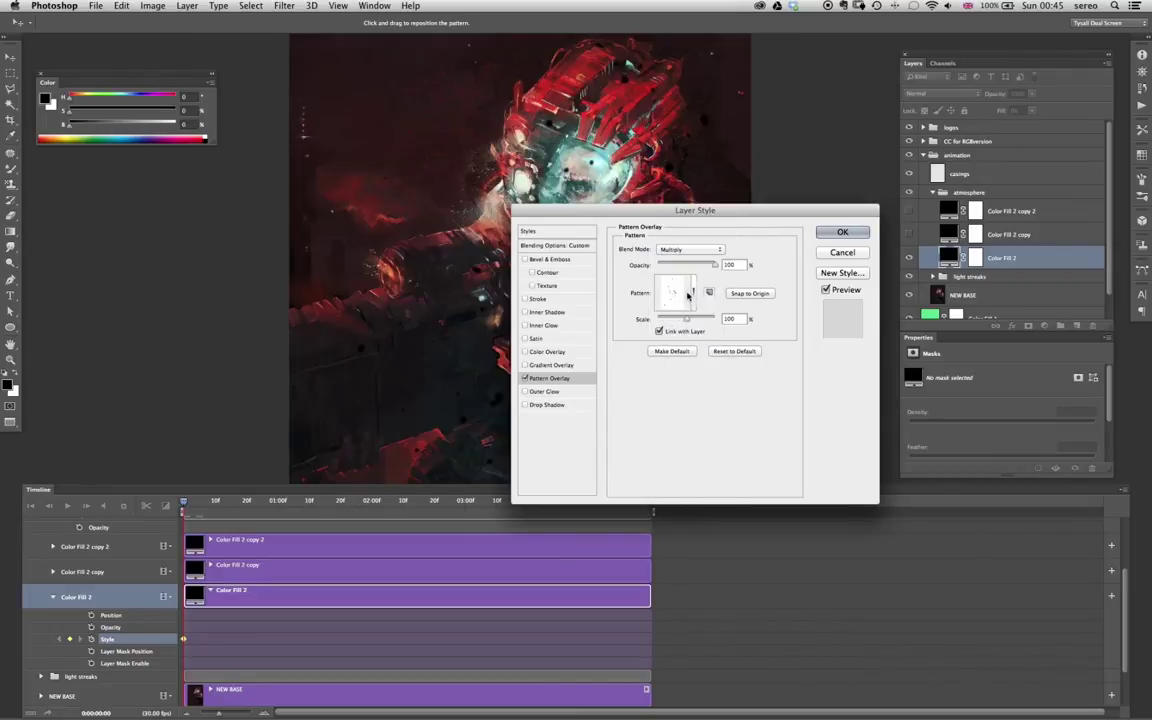
drag(735, 210, 935, 370)
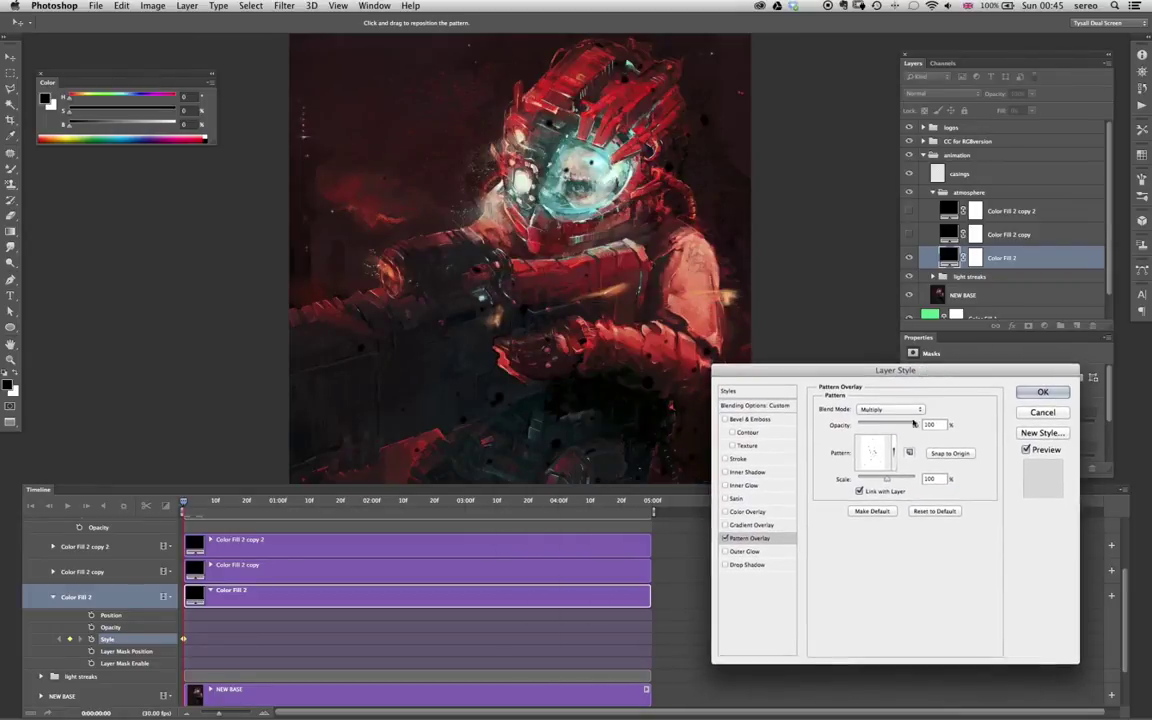
- Try the Overlay and Linear Dodge (Add) blend modes for the dust pattern overlay and settle on Linear Burn
click(898, 408)
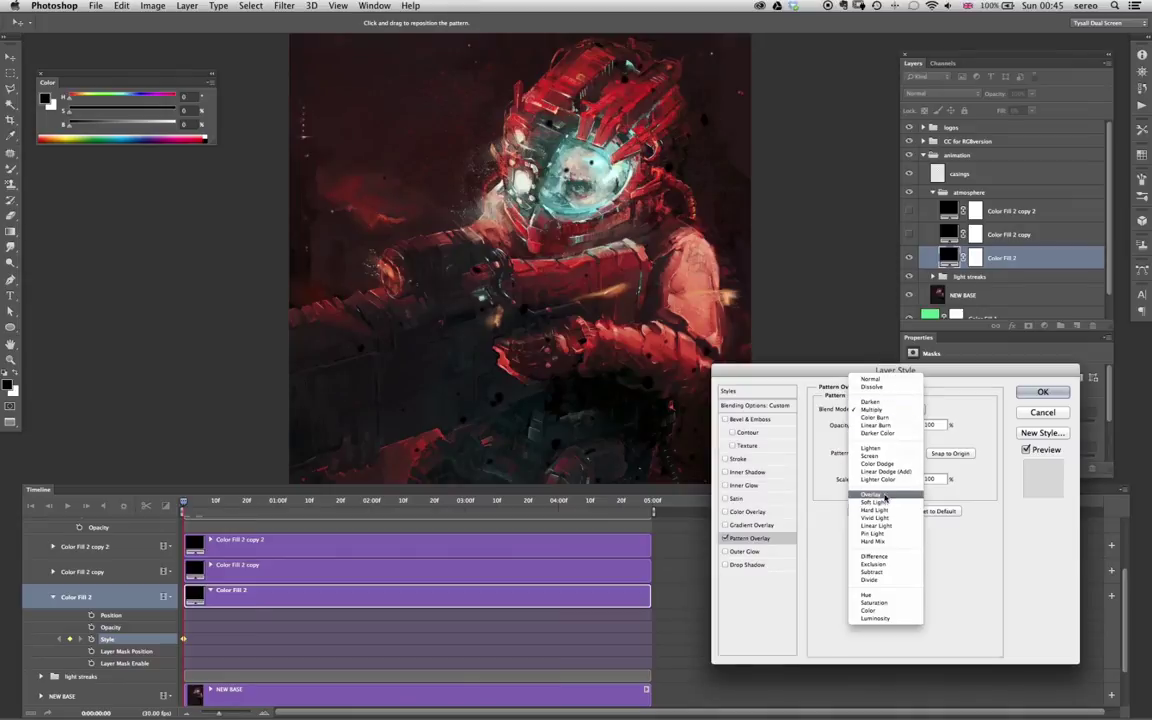
click(870, 494)
click(872, 410)
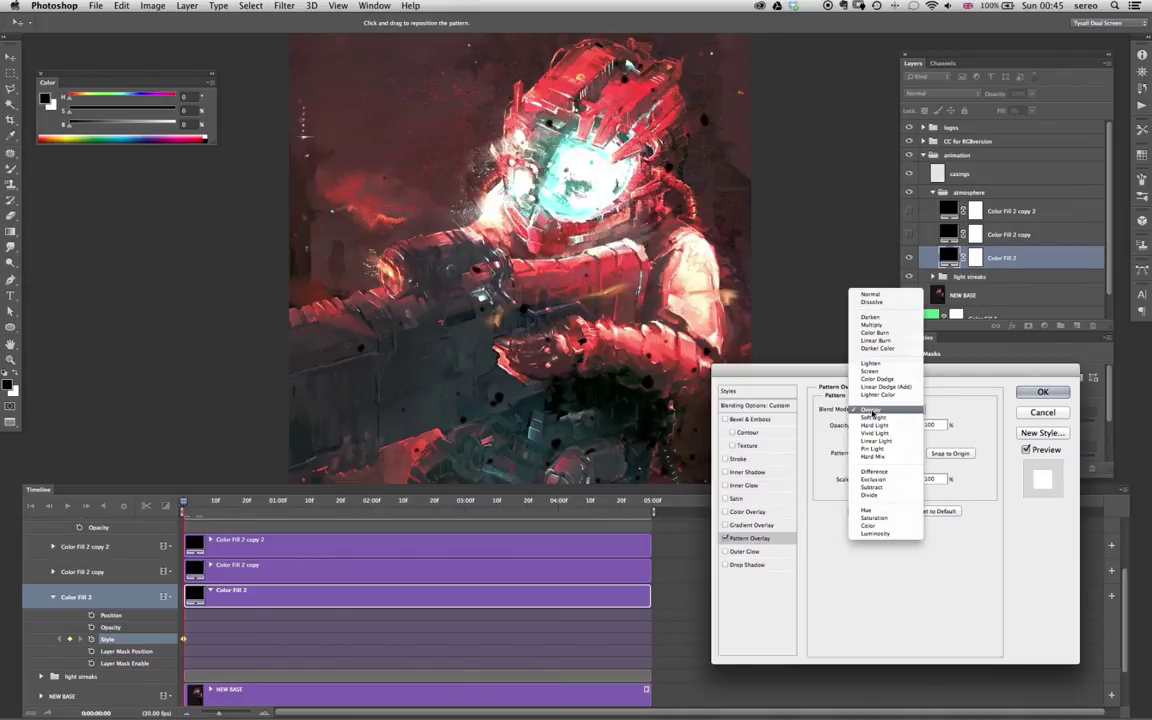
click(880, 387)
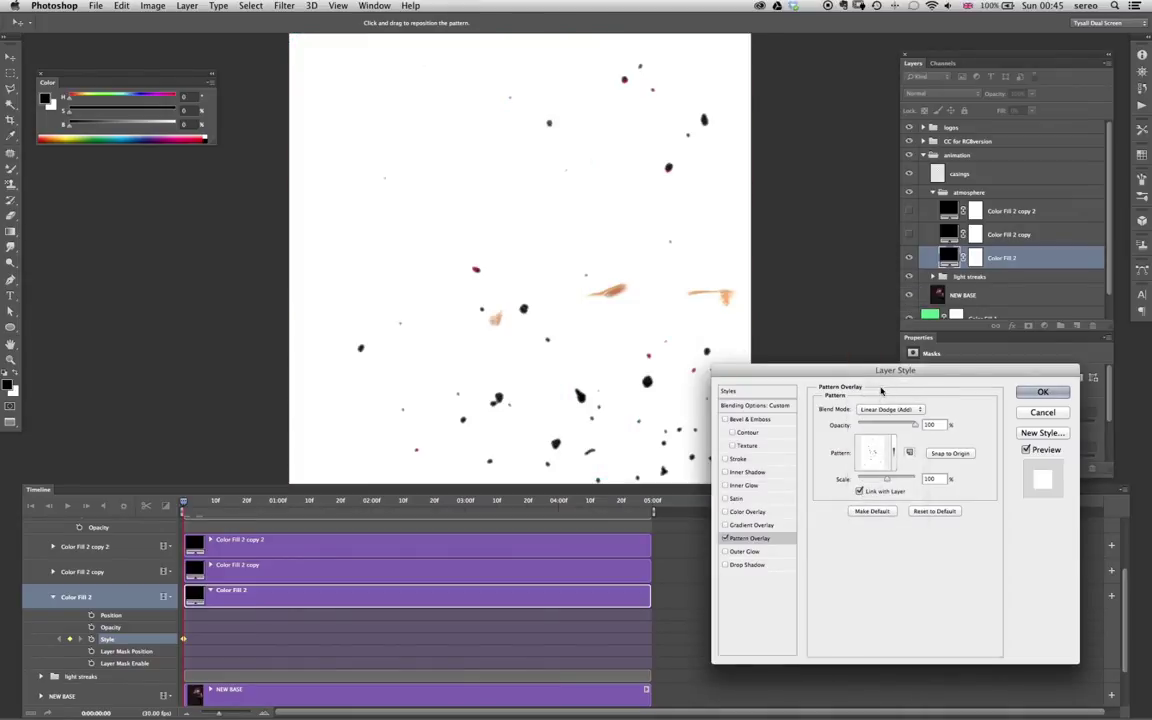
click(881, 409)
click(879, 364)
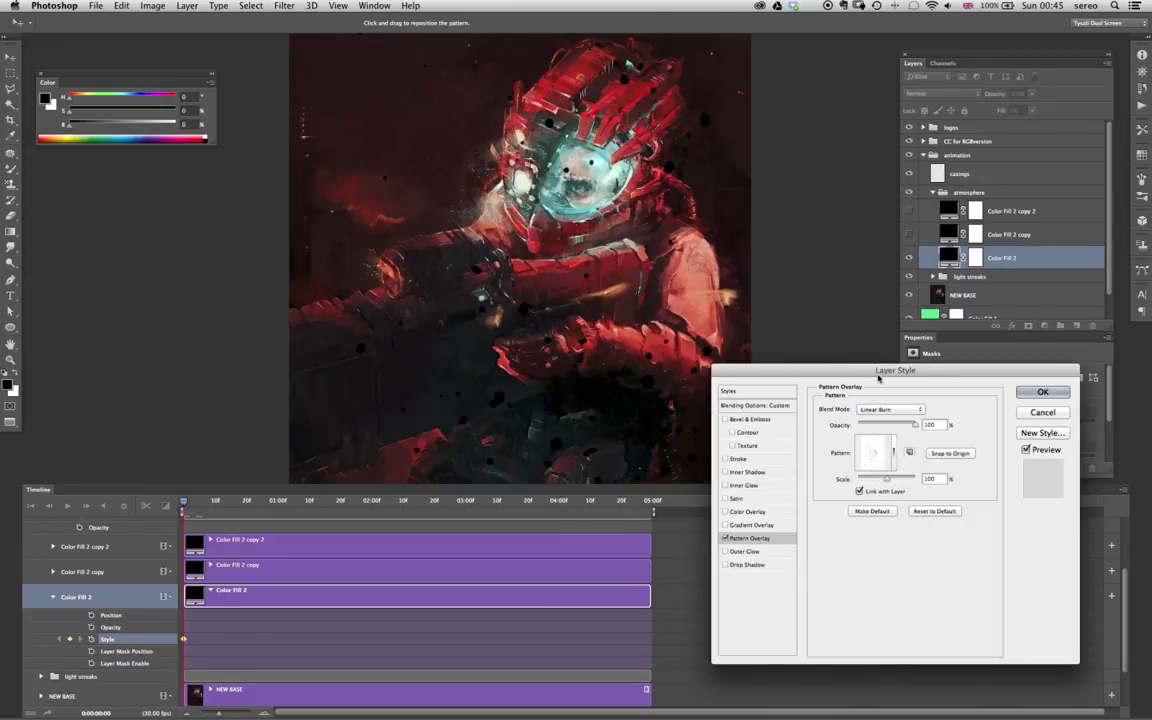
- Lower the dust pattern overlay's opacity to 20% and reduce its scale slightly
drag(919, 430, 882, 430)
drag(880, 425, 866, 426)
click(869, 424)
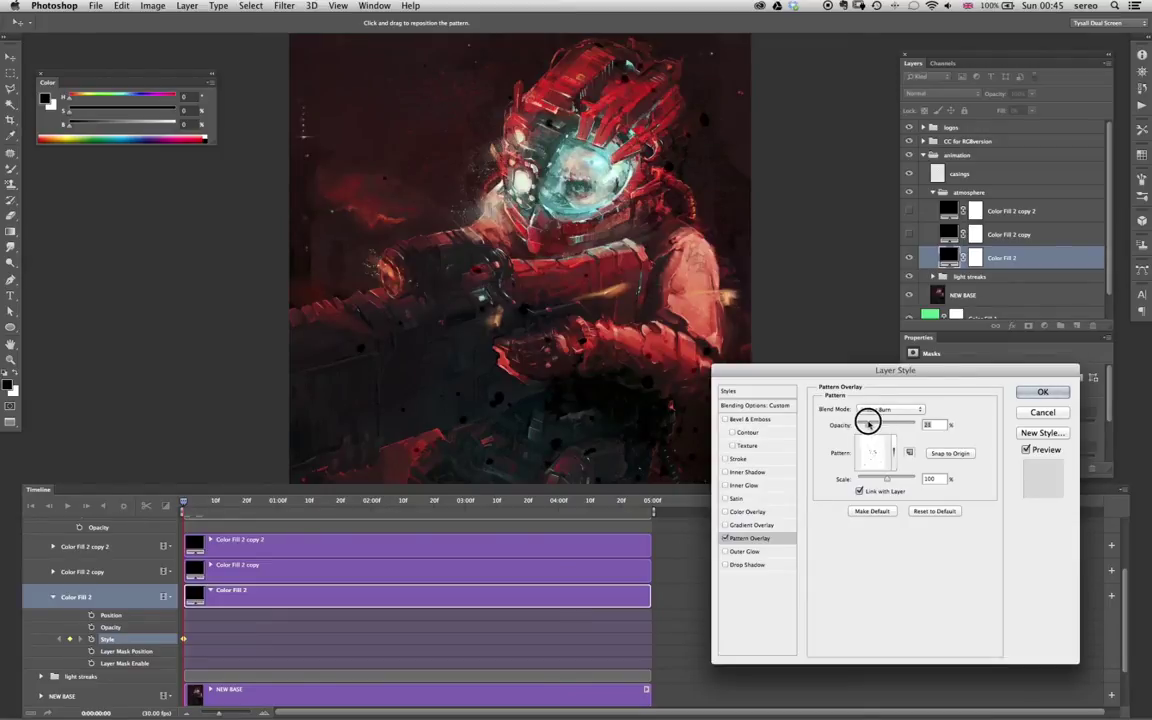
click(868, 424)
drag(887, 479, 886, 480)
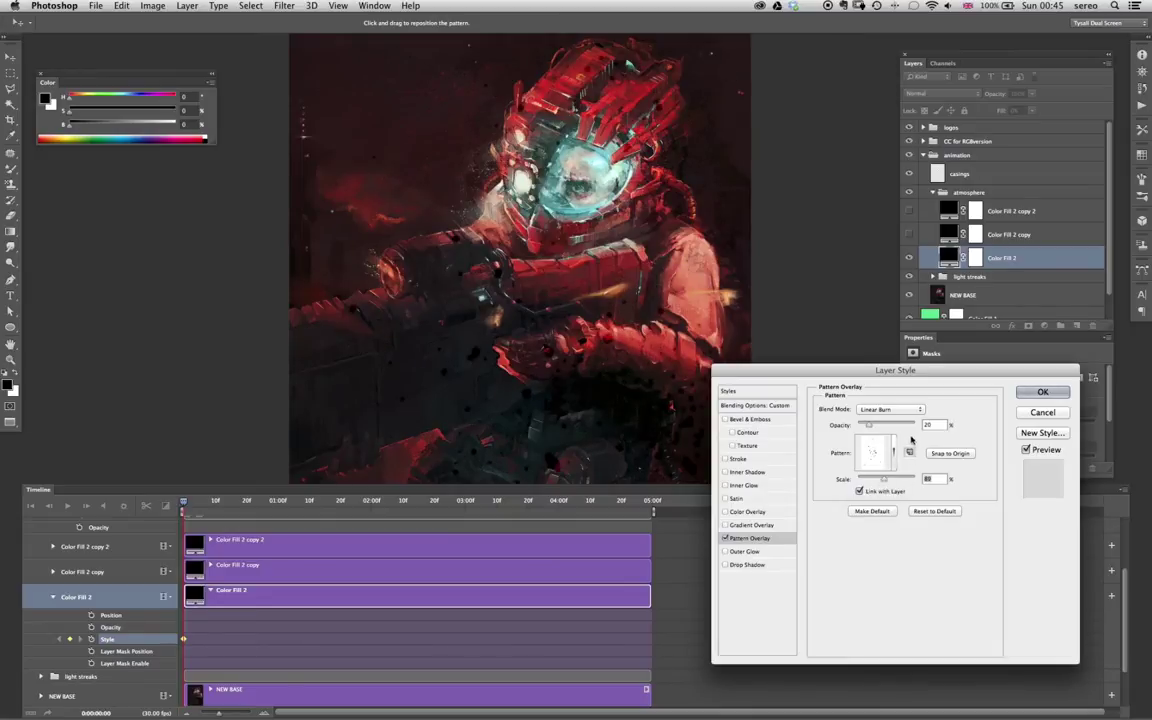
- Try other patterns for the overlay, choose a sparse black-speckled white one and set the blend mode to Multiply
click(894, 456)
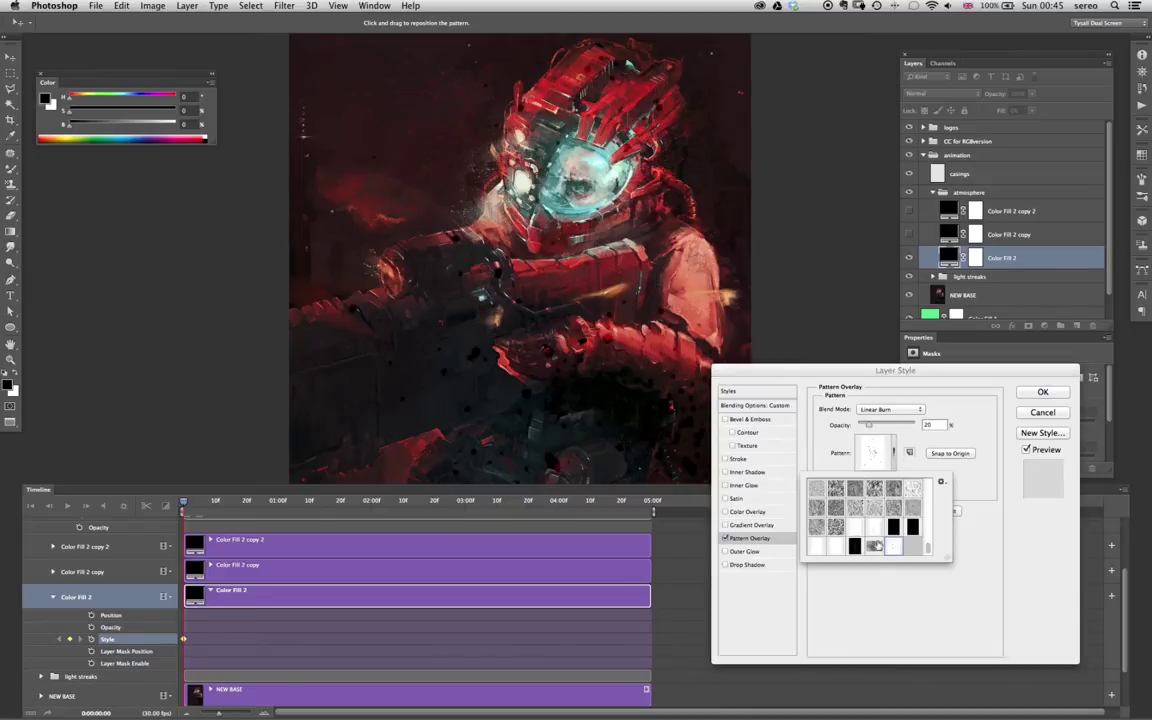
click(874, 546)
click(852, 546)
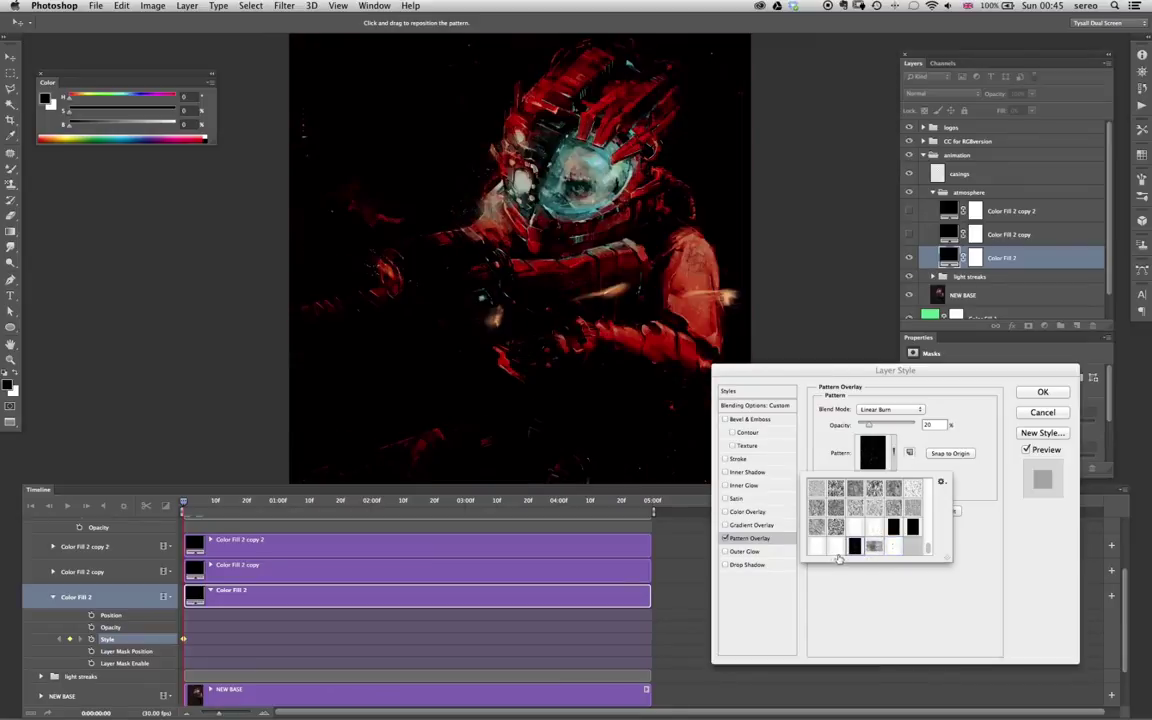
click(836, 546)
click(881, 410)
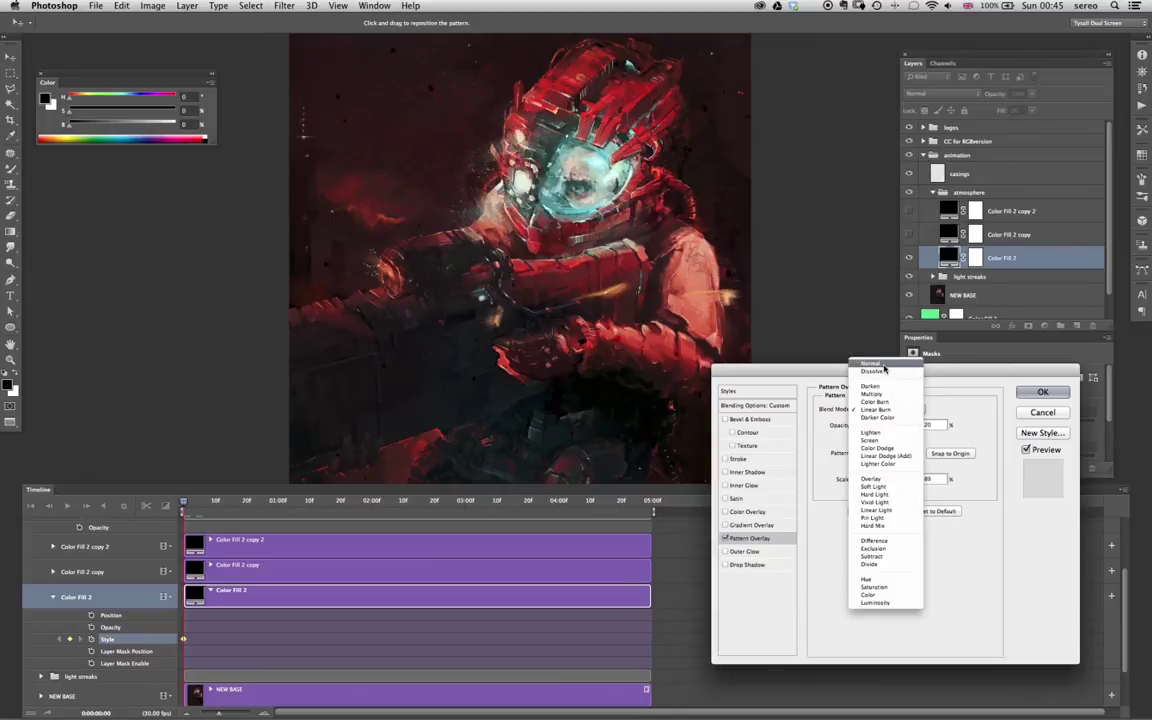
click(872, 395)
- Try a black pattern for the overlay, return to the sparse white speckled one and raise the opacity to 90%
click(893, 455)
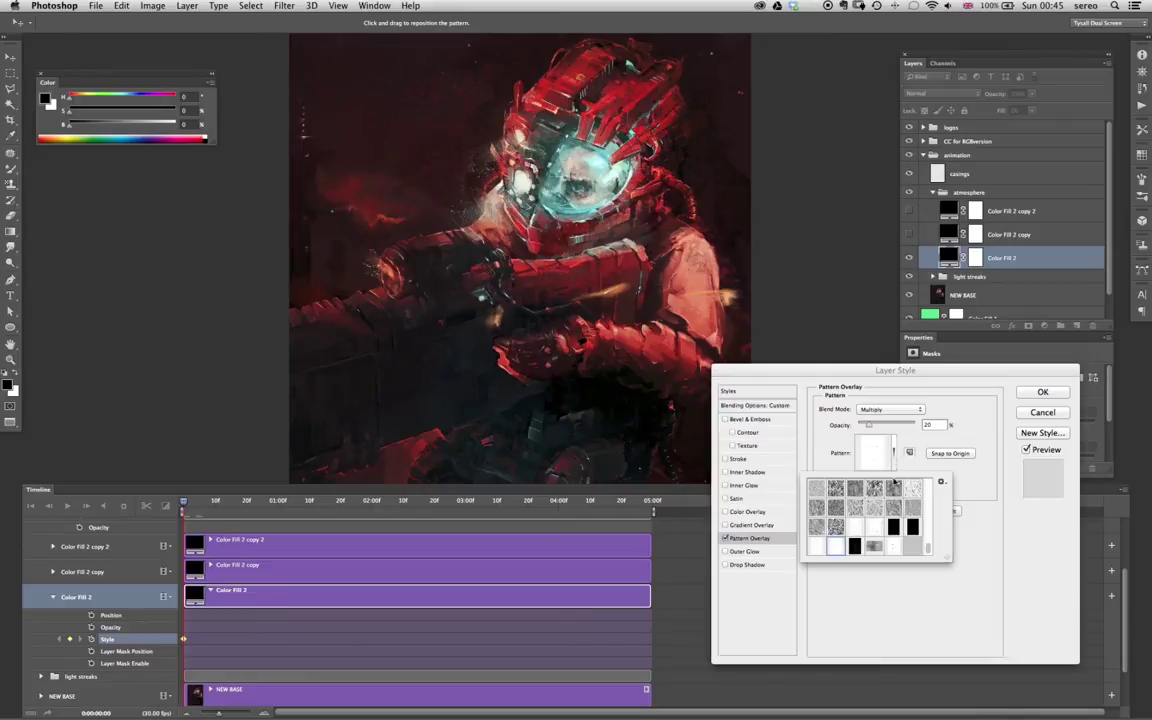
click(893, 528)
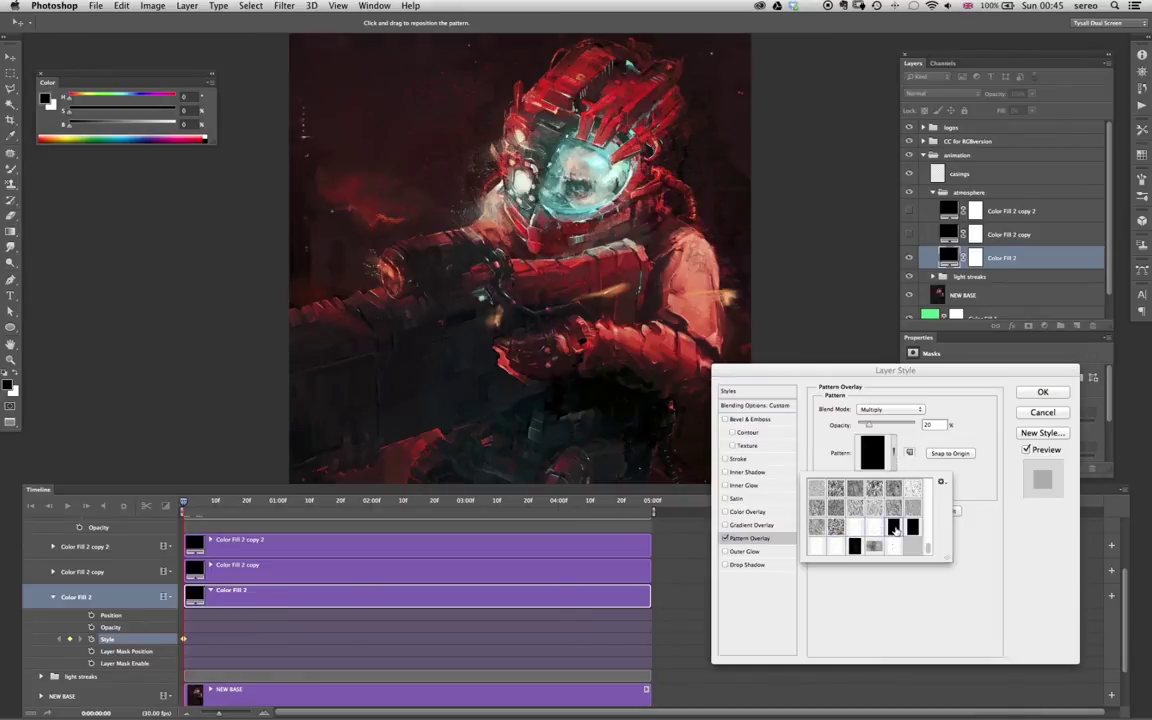
click(838, 544)
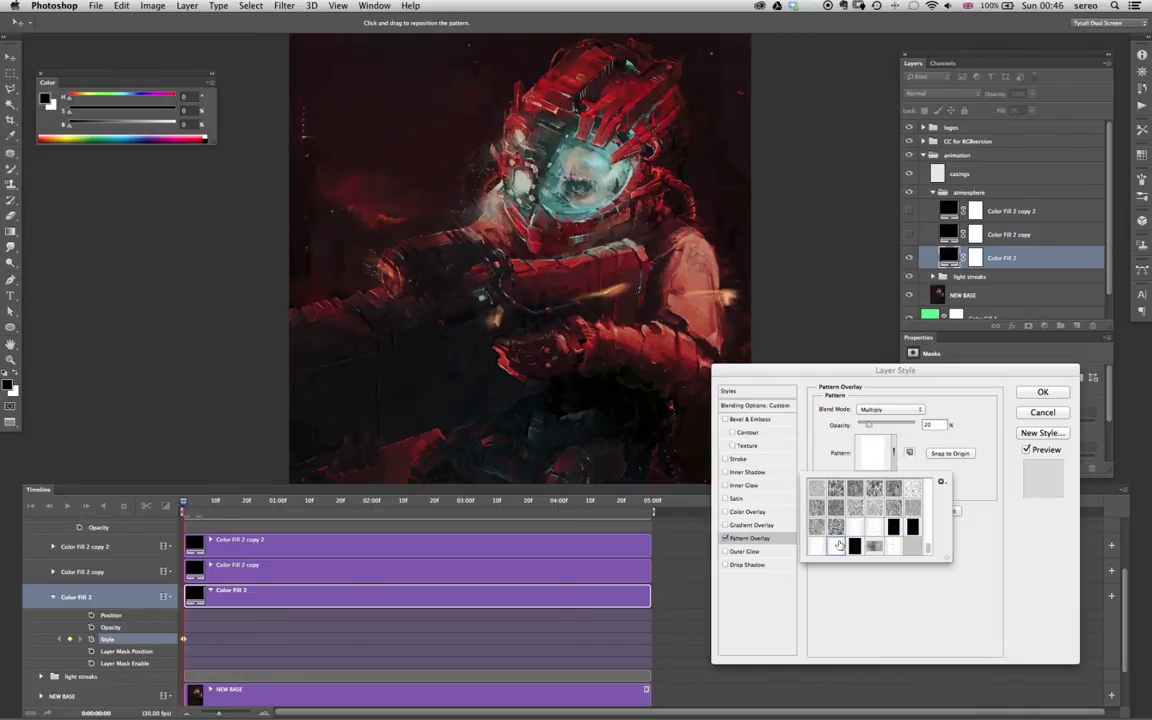
click(830, 547)
click(910, 425)
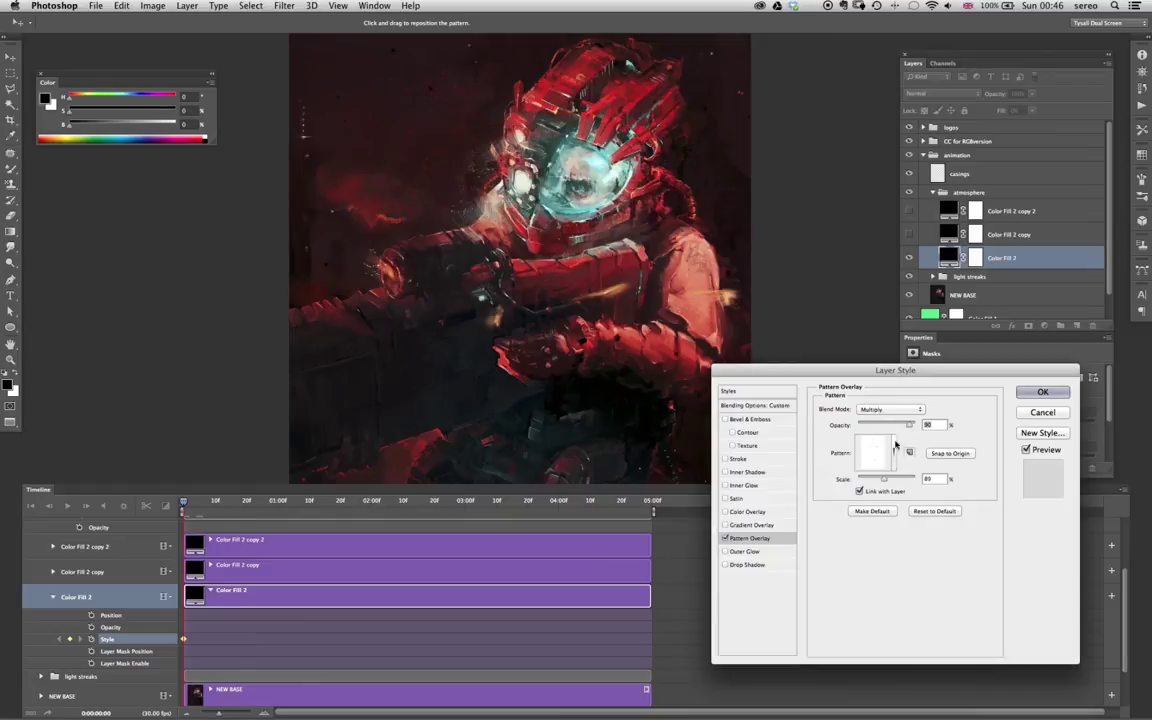
- Use the neighbouring white speckled pattern, set the overlay's opacity to 83% and apply the layer style
click(895, 455)
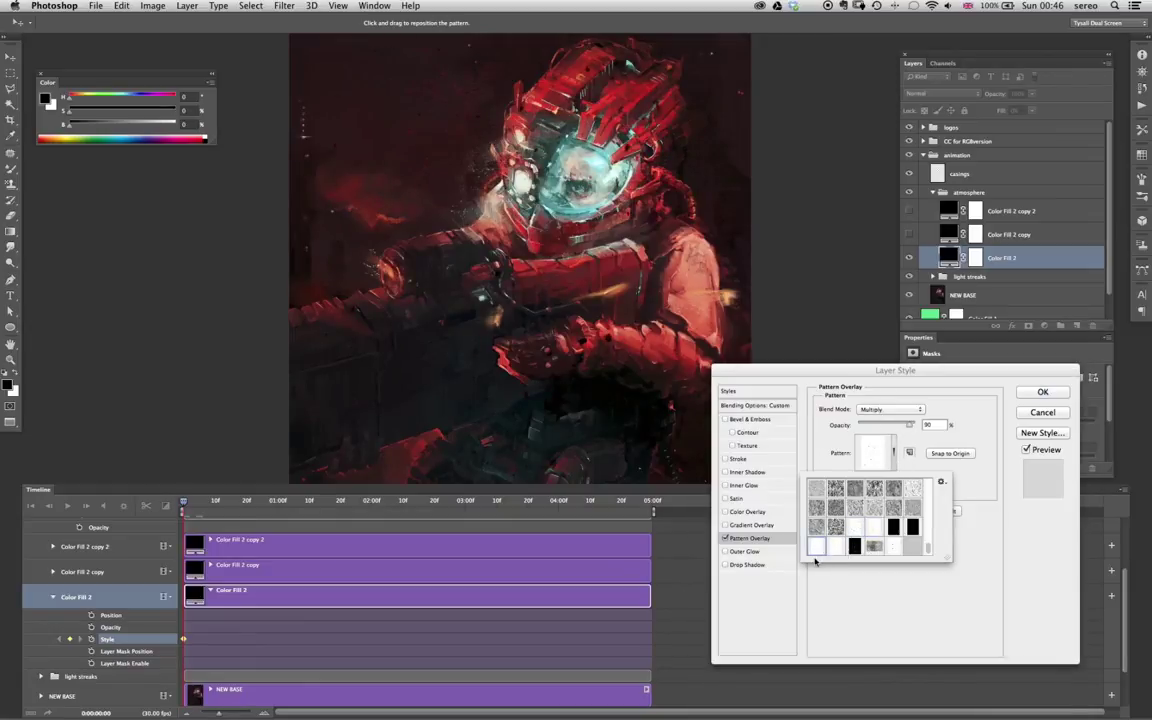
click(893, 454)
drag(909, 427, 906, 431)
click(1033, 394)
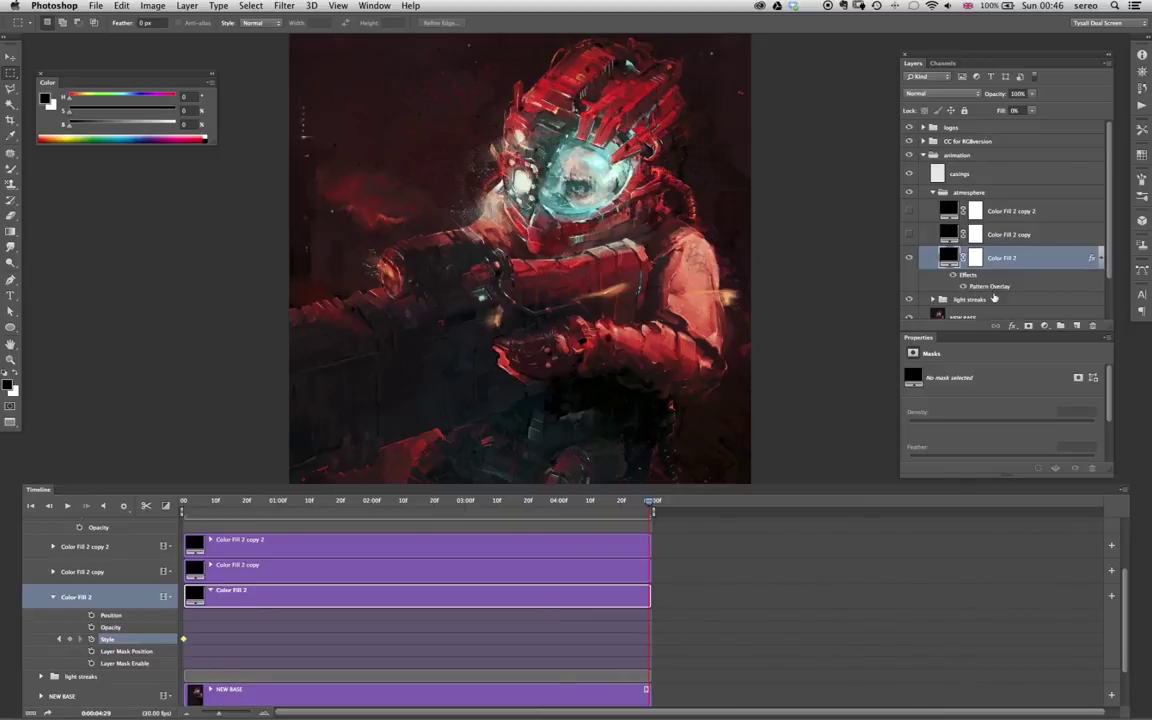
- At the end of the timeline, shift Color Fill 2's overlay pattern diagonally down to the right across the painting and apply it
double_click(997, 287)
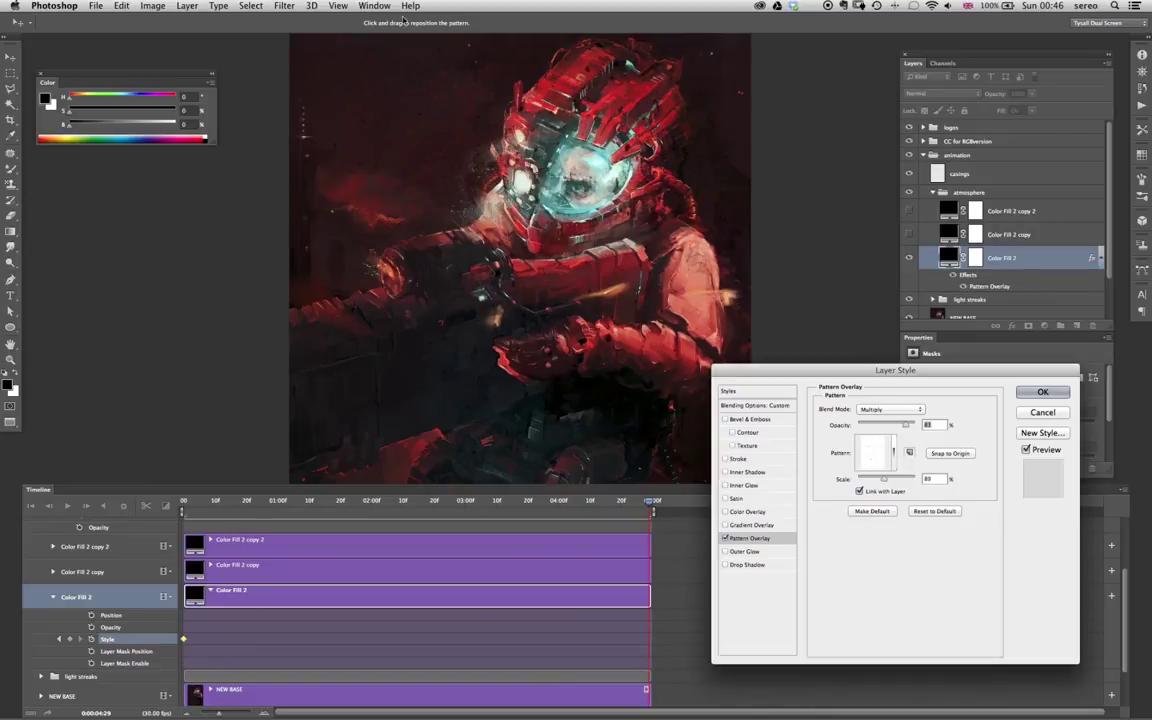
drag(335, 65, 712, 478)
drag(378, 94, 705, 444)
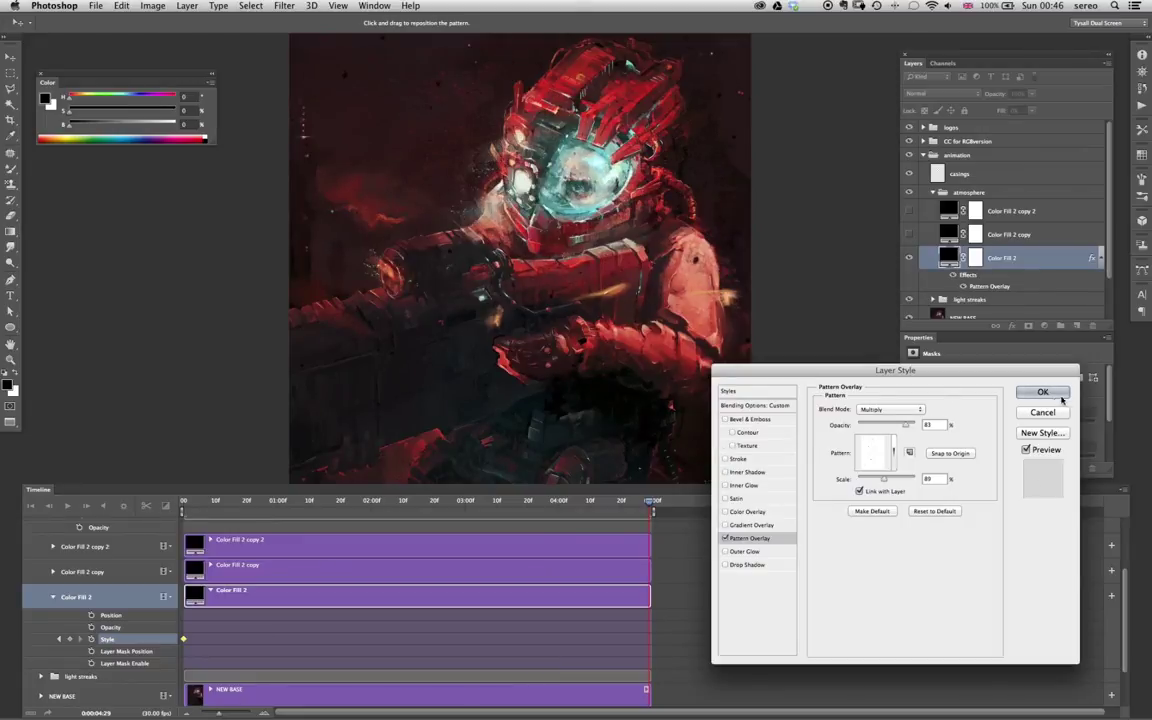
click(1042, 394)
- Play the animation from the start to preview the drifting dust, and stop the playback
drag(651, 505, 160, 487)
click(66, 507)
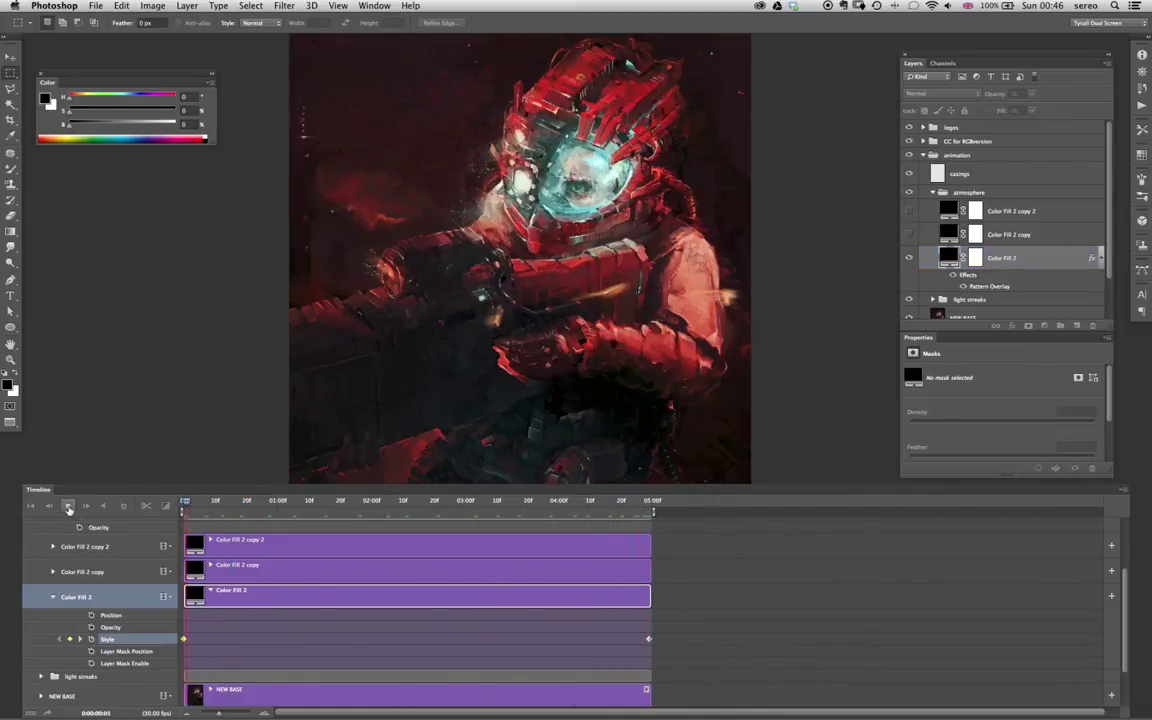
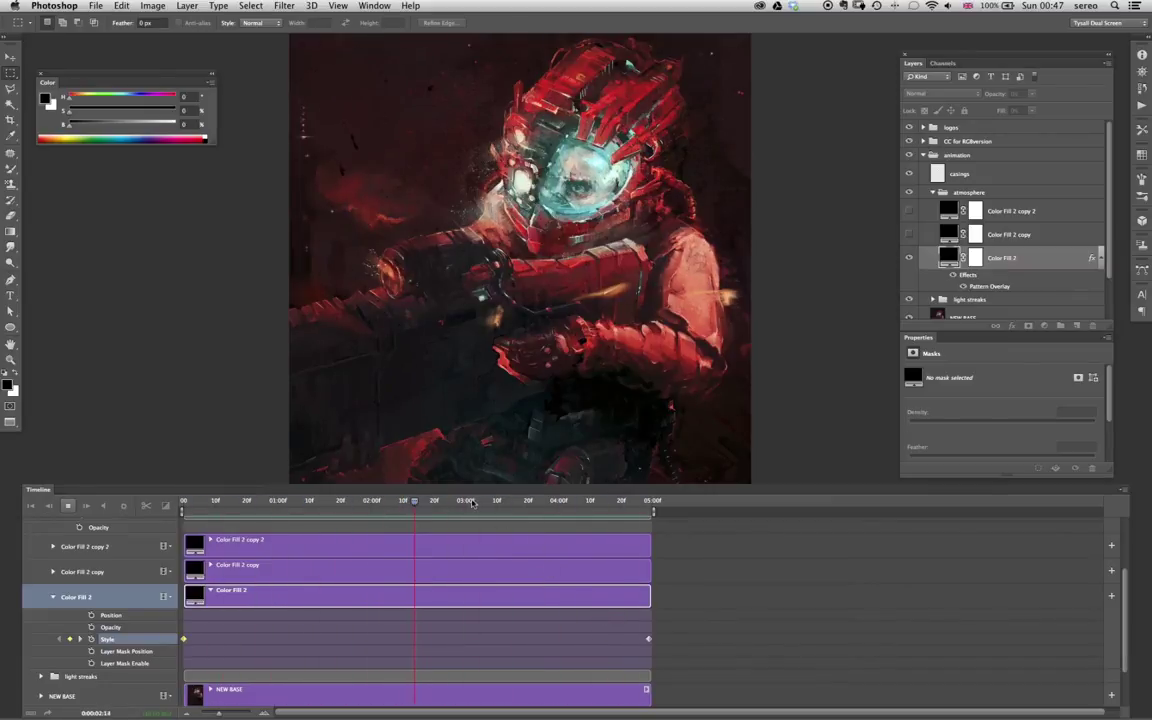
key(space)
key(c)
key(m)
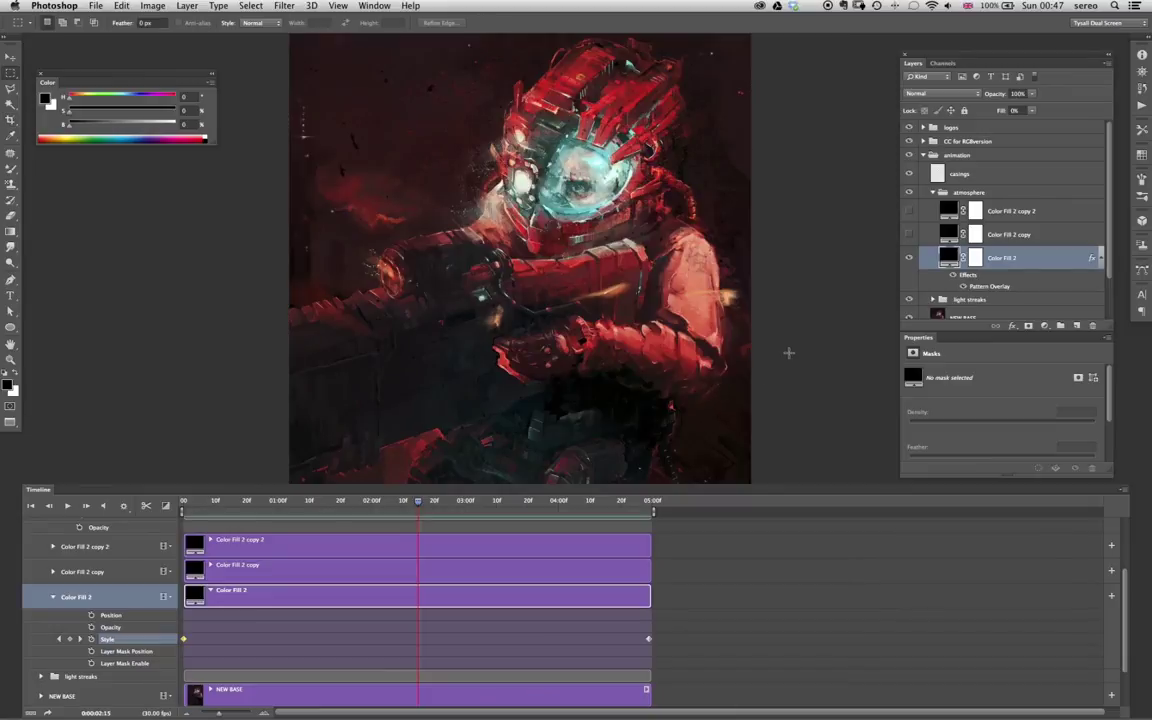
- Show the Color Fill 2 copy layer, return to the start of the timeline and make that layer active
click(997, 238)
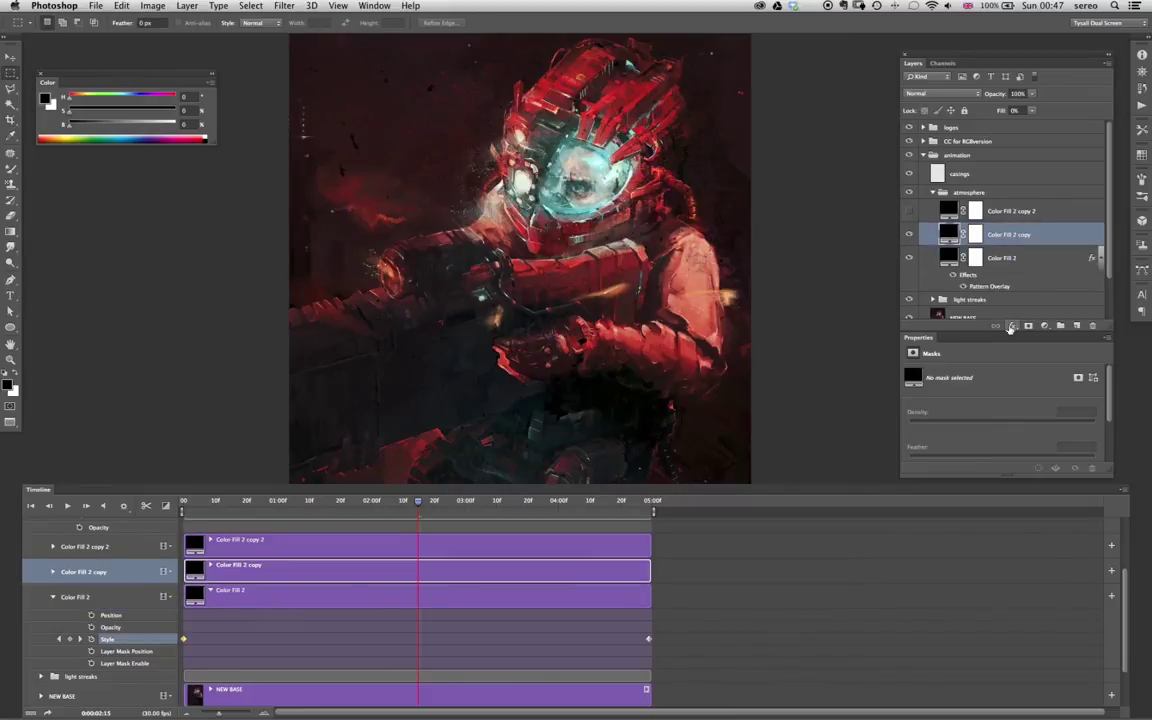
drag(418, 513, 144, 511)
click(978, 233)
click(992, 289)
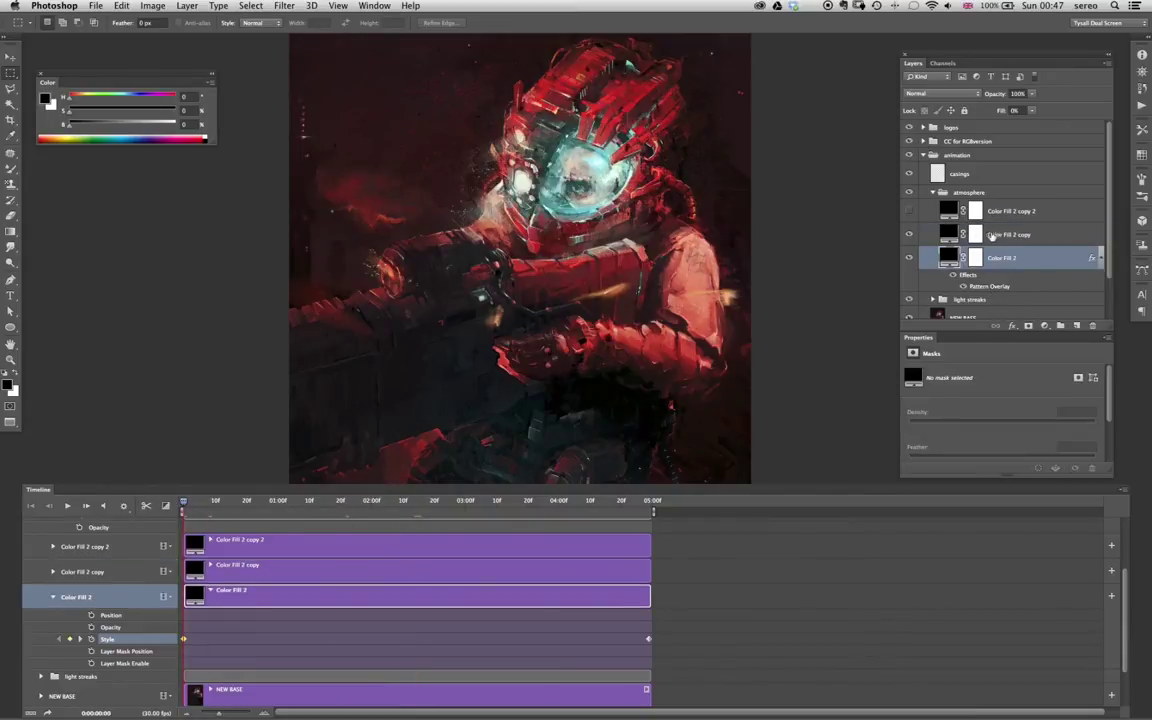
click(990, 236)
- Add a Pattern Overlay to Color Fill 2 copy using the black pattern with light streaks
click(1012, 326)
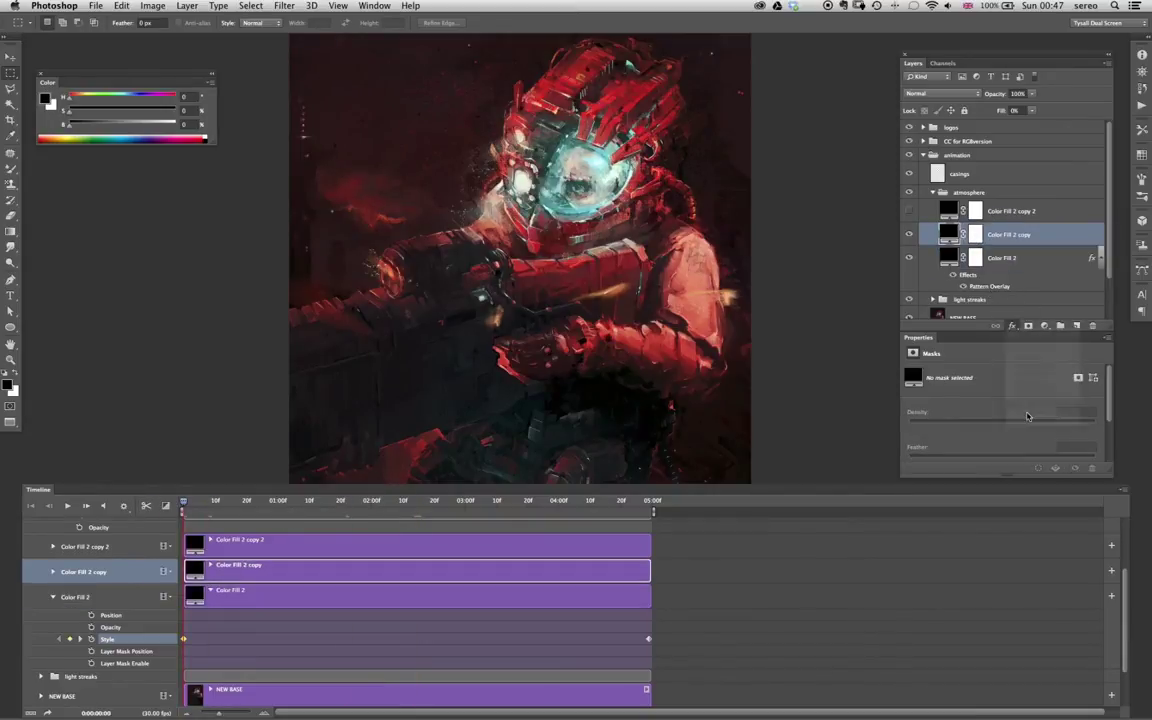
click(1030, 406)
click(895, 455)
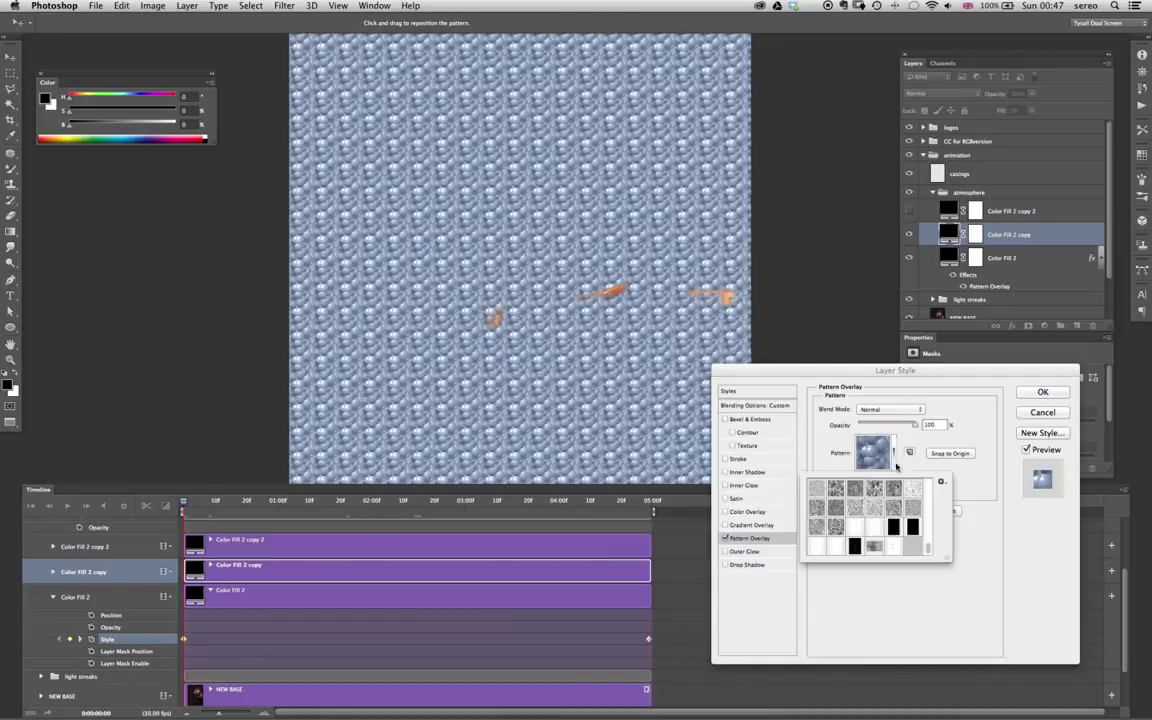
click(893, 527)
- Try the Color Burn, Screen, Hard Mix and Luminosity blend modes for the streak pattern overlay
click(890, 411)
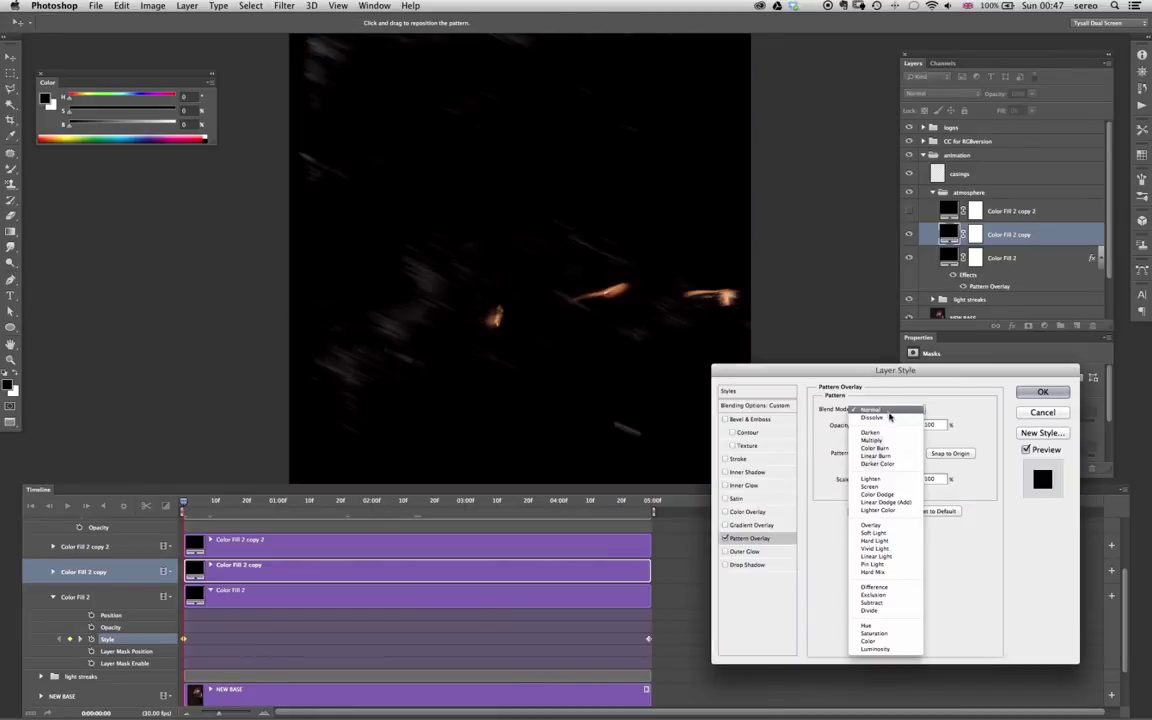
click(884, 457)
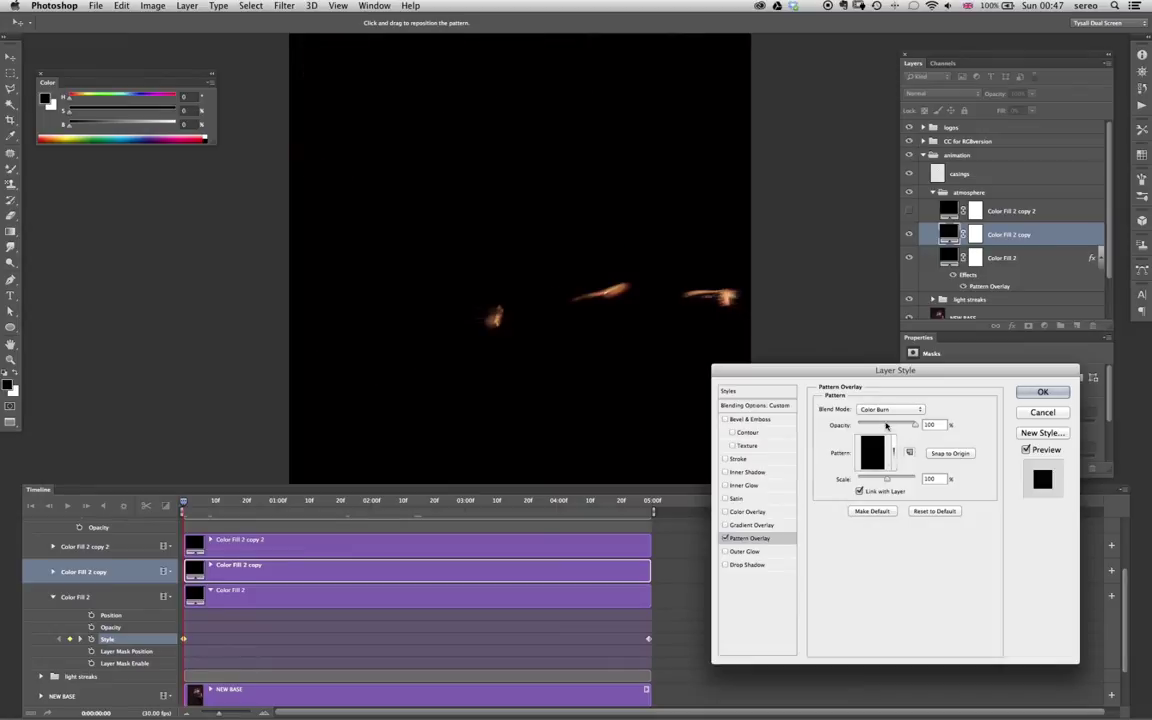
click(890, 409)
click(870, 420)
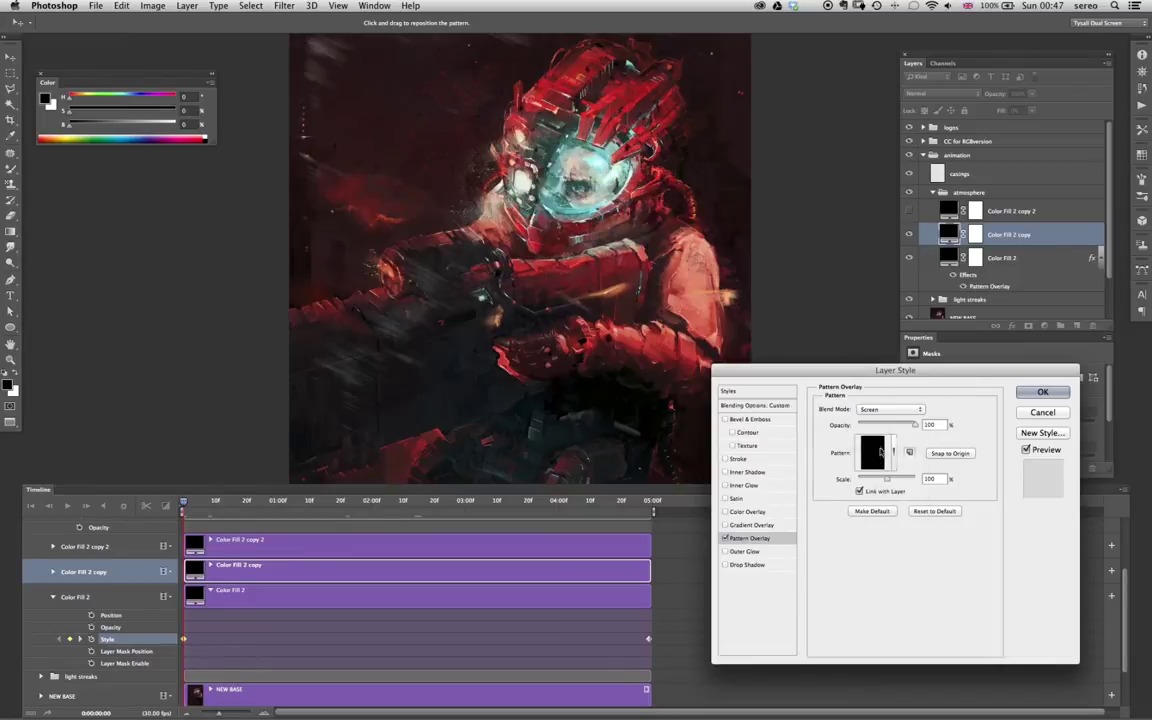
click(890, 409)
click(878, 495)
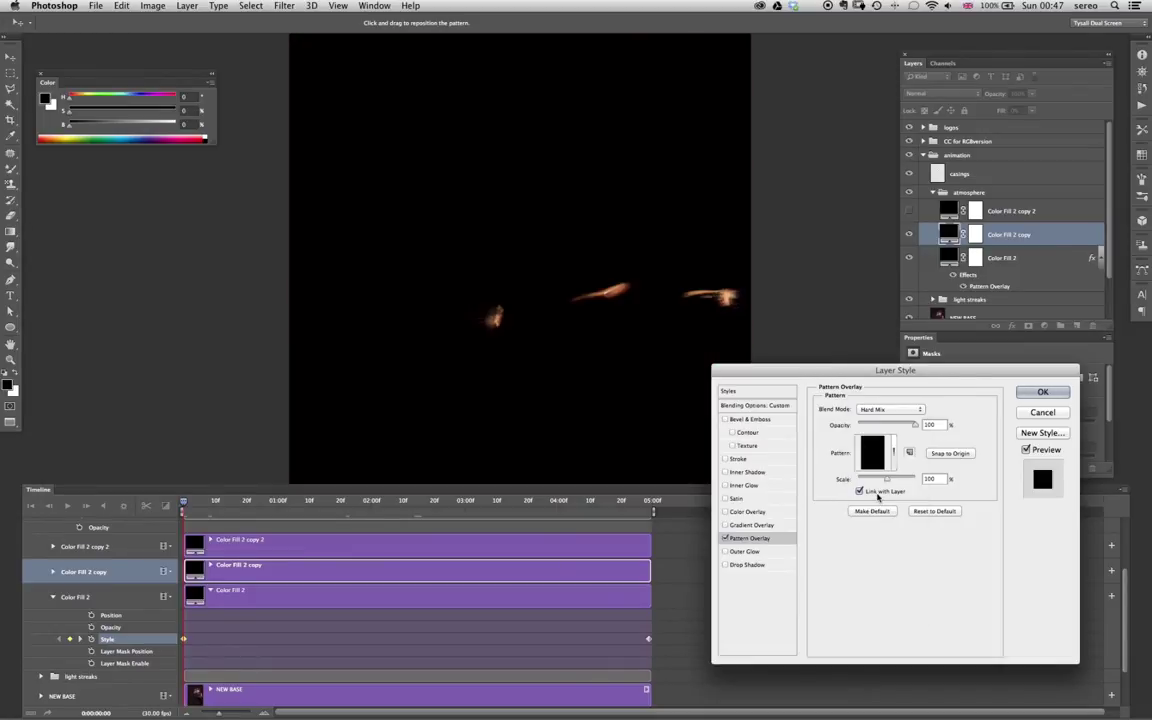
click(880, 409)
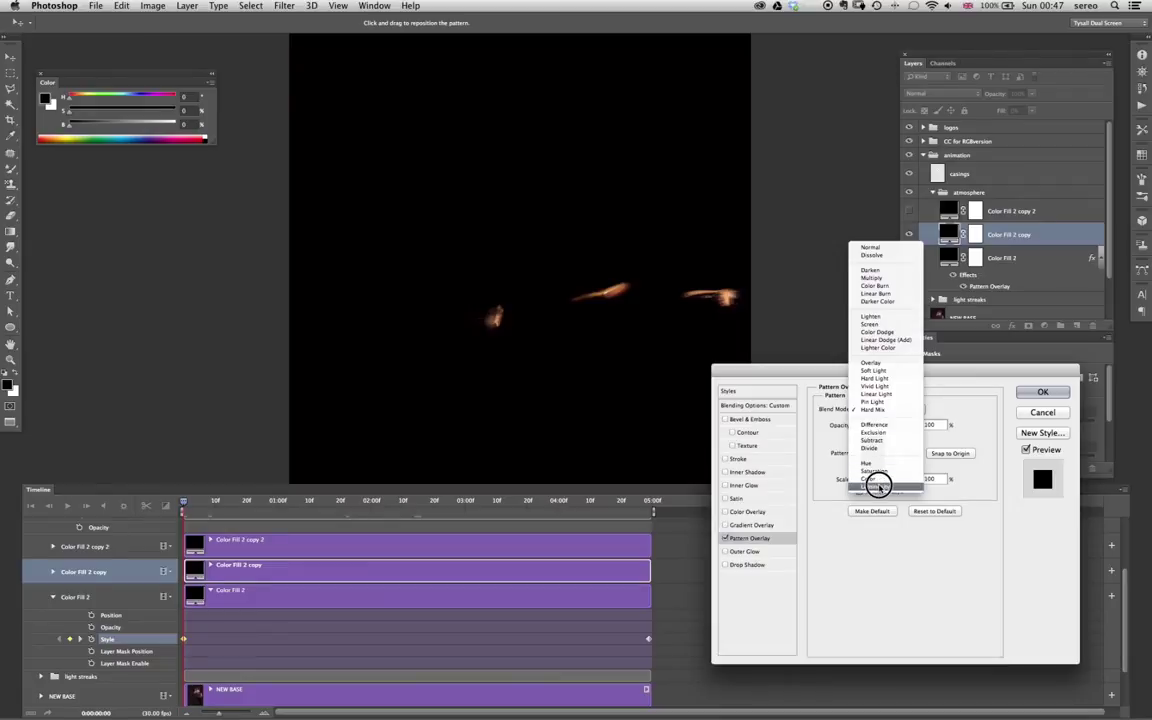
click(878, 487)
- Try the Divide, Subtract and Exclusion blend modes for the streak overlay, reducing the opacity with Exclusion
click(885, 409)
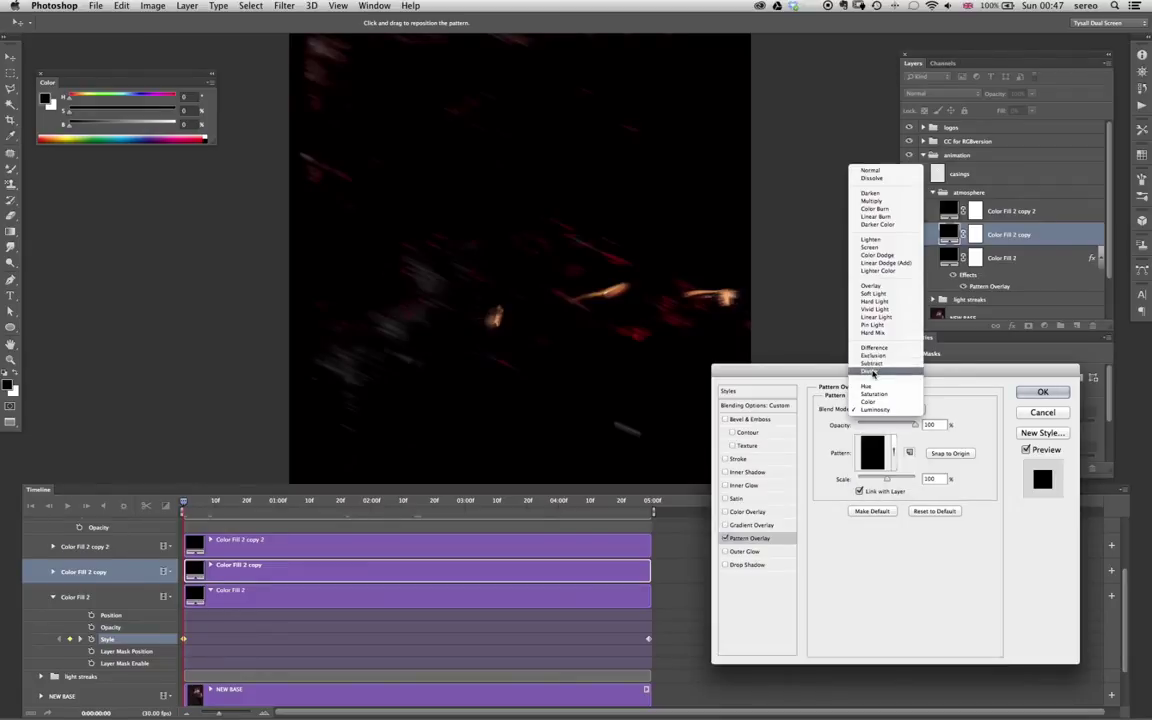
click(869, 370)
click(878, 409)
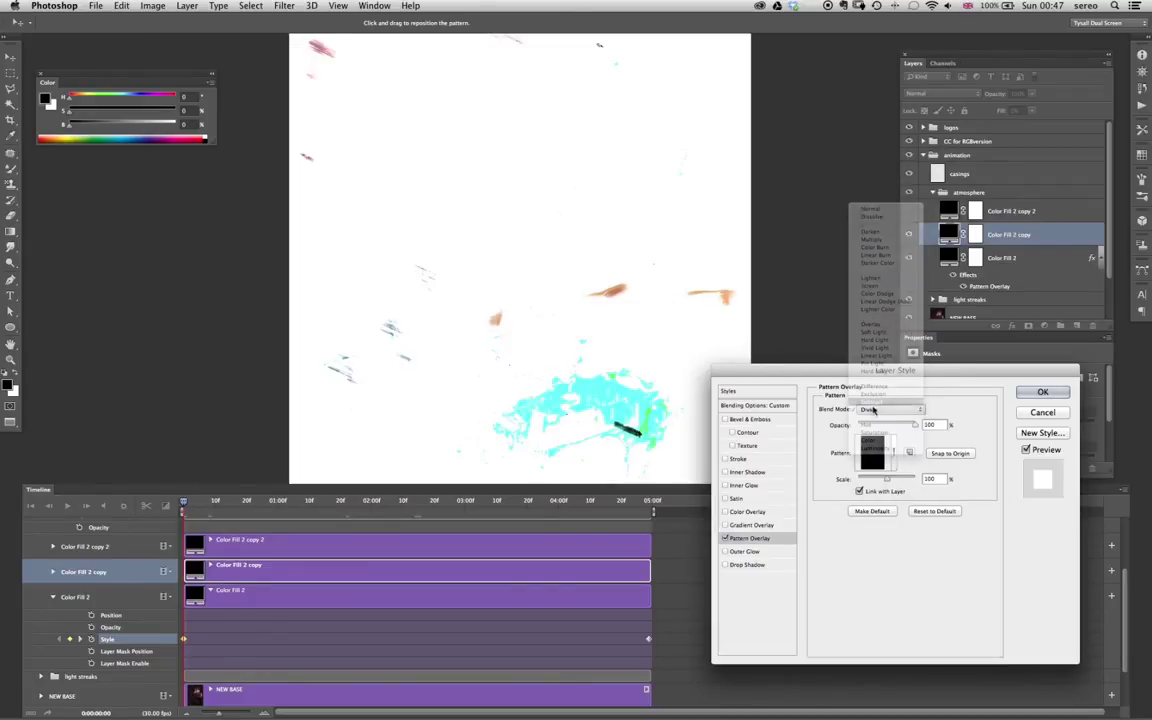
click(875, 402)
click(893, 408)
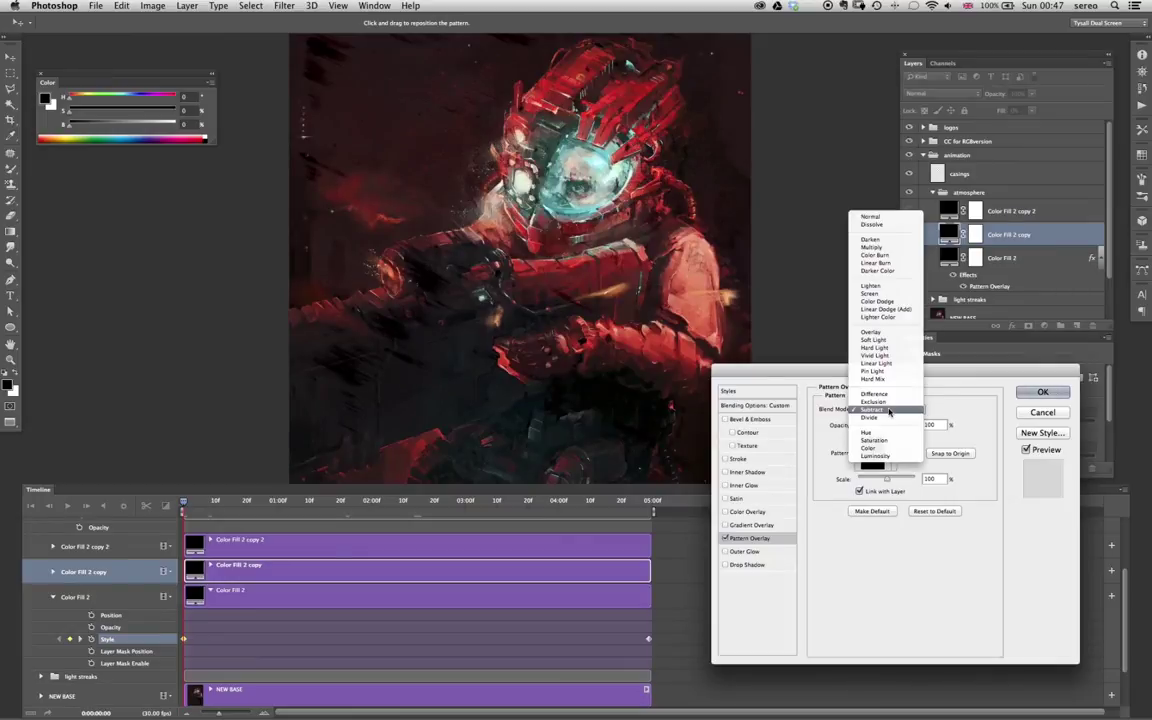
click(885, 401)
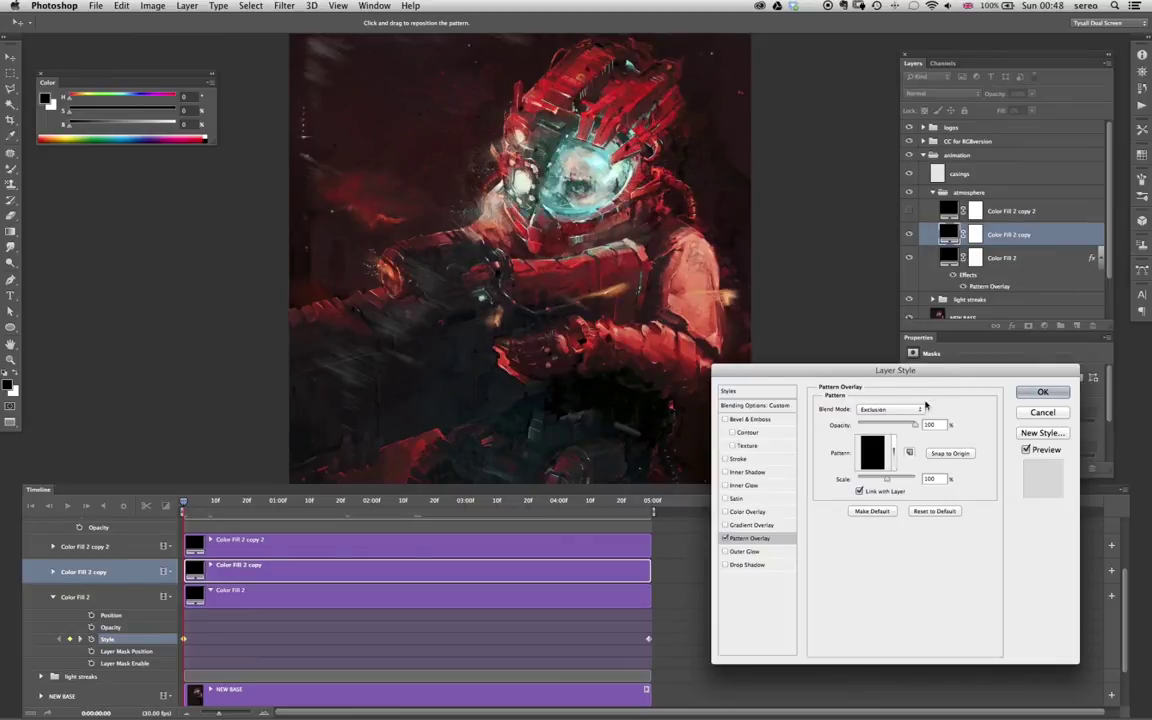
mouse_move(888, 427)
mouse_down()
mouse_move(841, 436)
mouse_move(867, 427)
mouse_up()
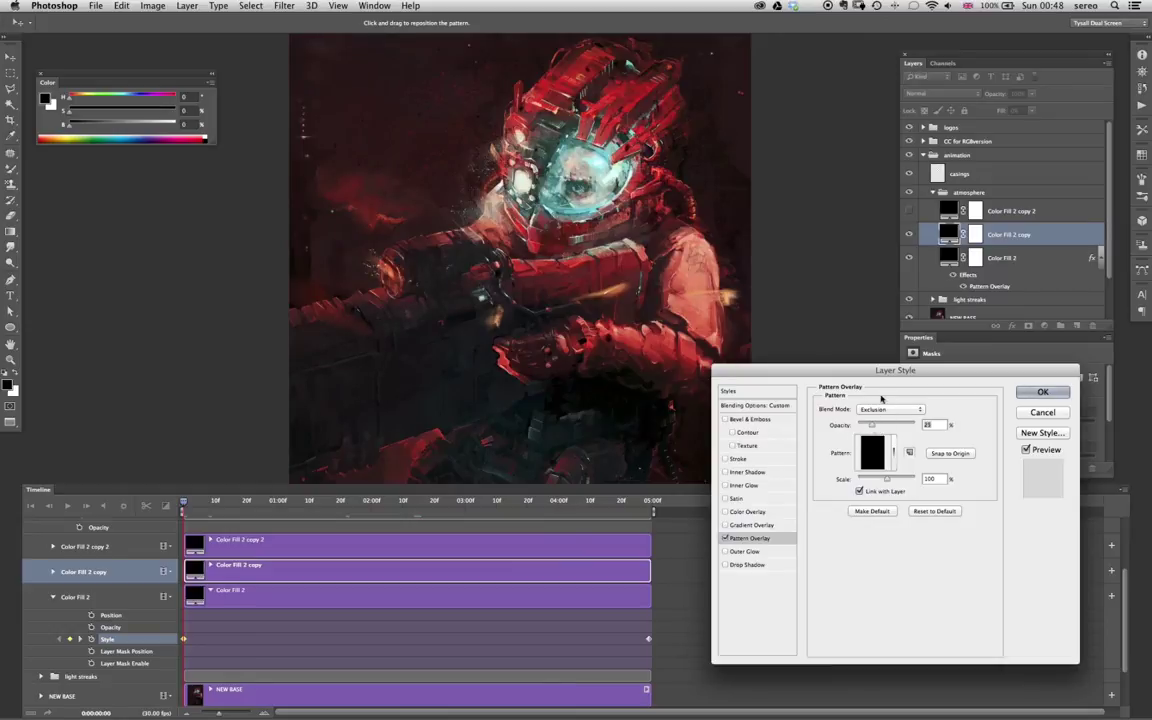
- Try the streak overlay in Overlay mode at a higher opacity, as well as in Hard Light, Linear Light and Vivid Light
click(889, 409)
click(877, 327)
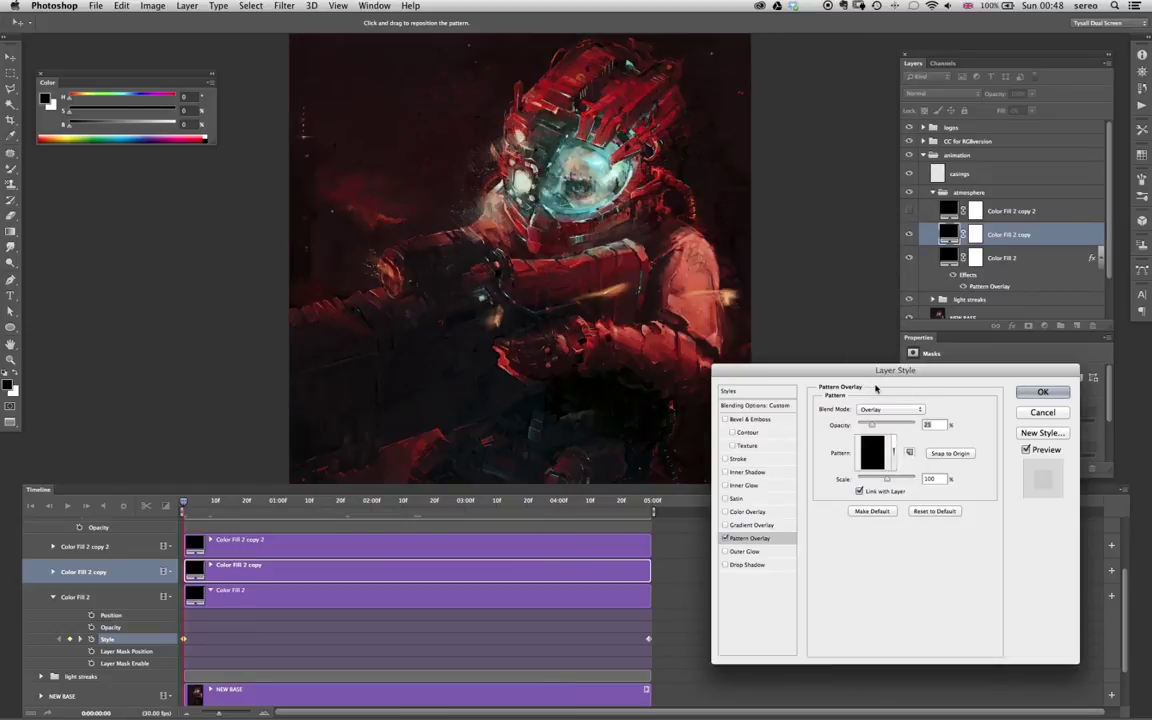
drag(873, 424, 894, 427)
click(879, 410)
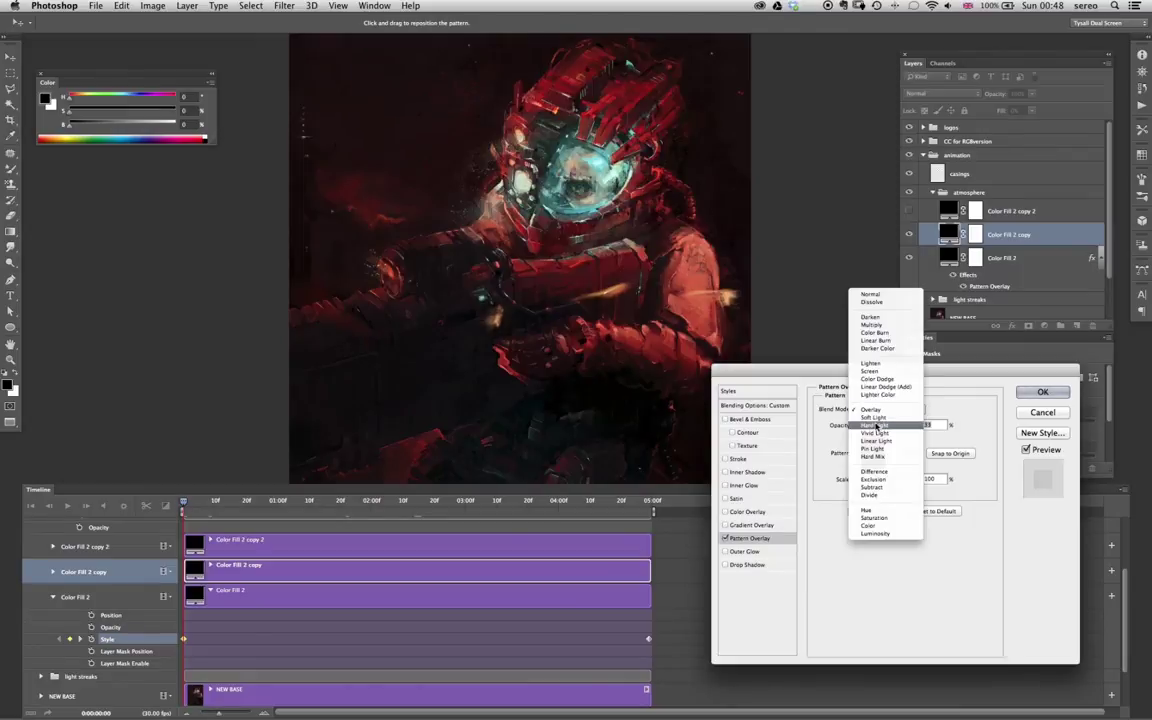
click(878, 425)
click(881, 410)
click(880, 426)
click(880, 410)
click(881, 403)
- Set the streak overlay's blend mode to Difference and lower its opacity to just a few percent
click(881, 410)
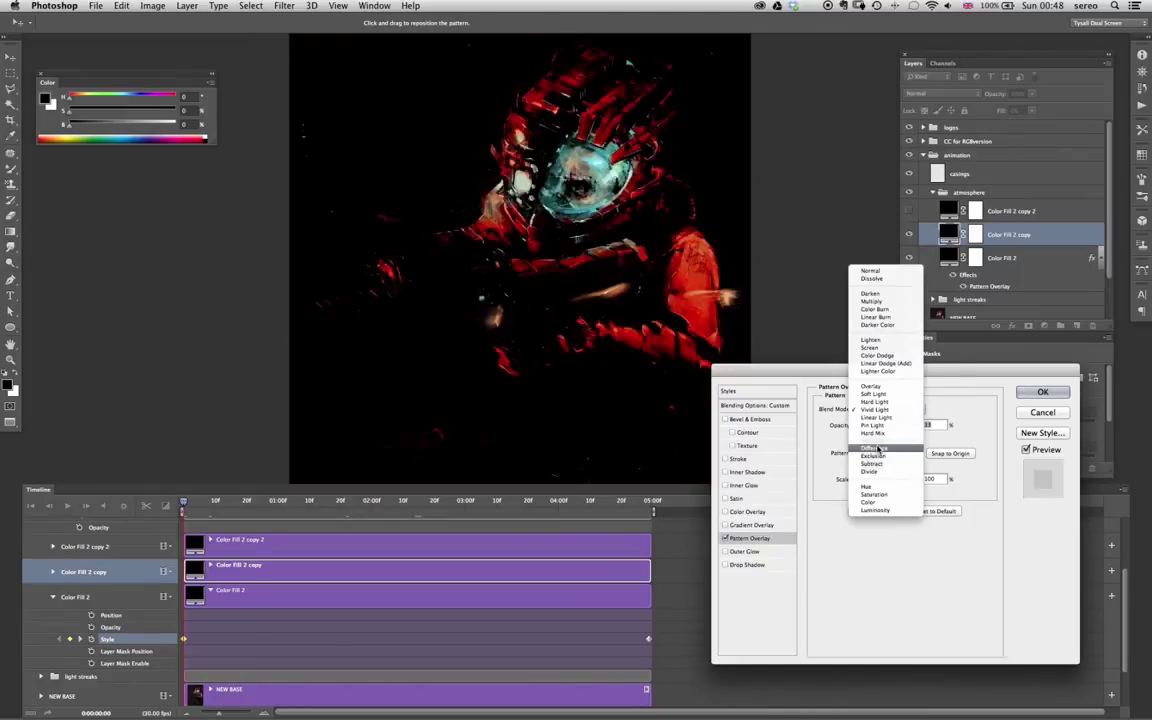
click(876, 447)
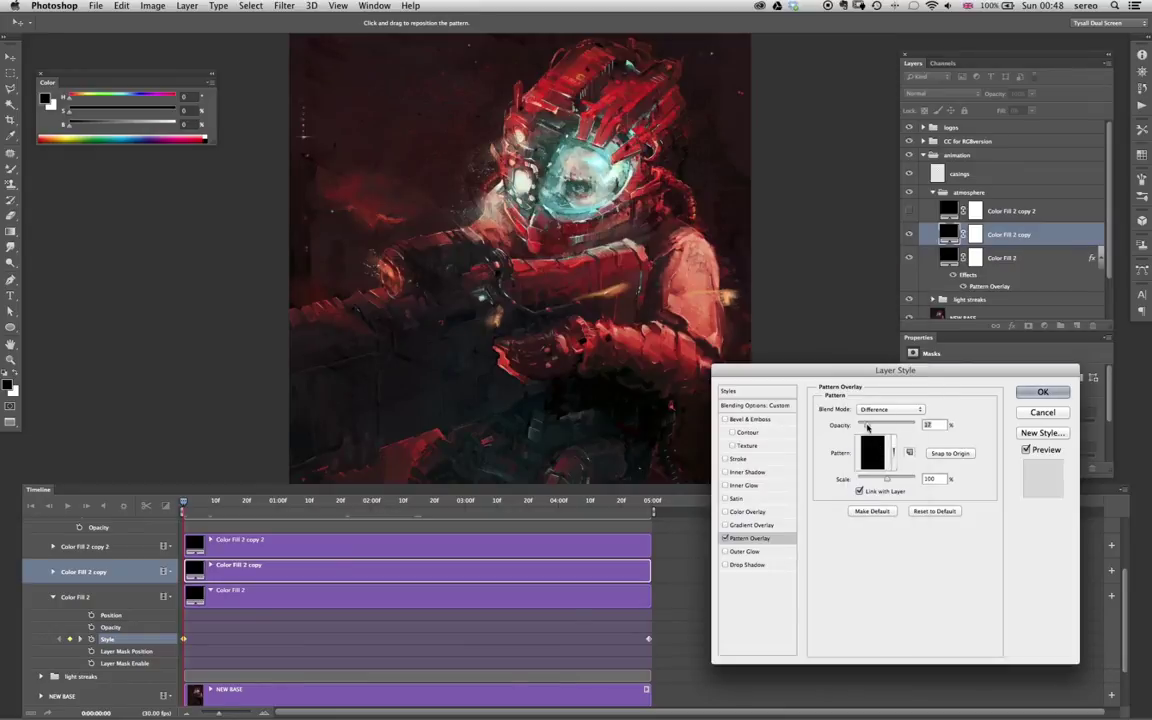
mouse_move(873, 426)
mouse_down()
mouse_move(895, 426)
mouse_move(860, 426)
mouse_up()
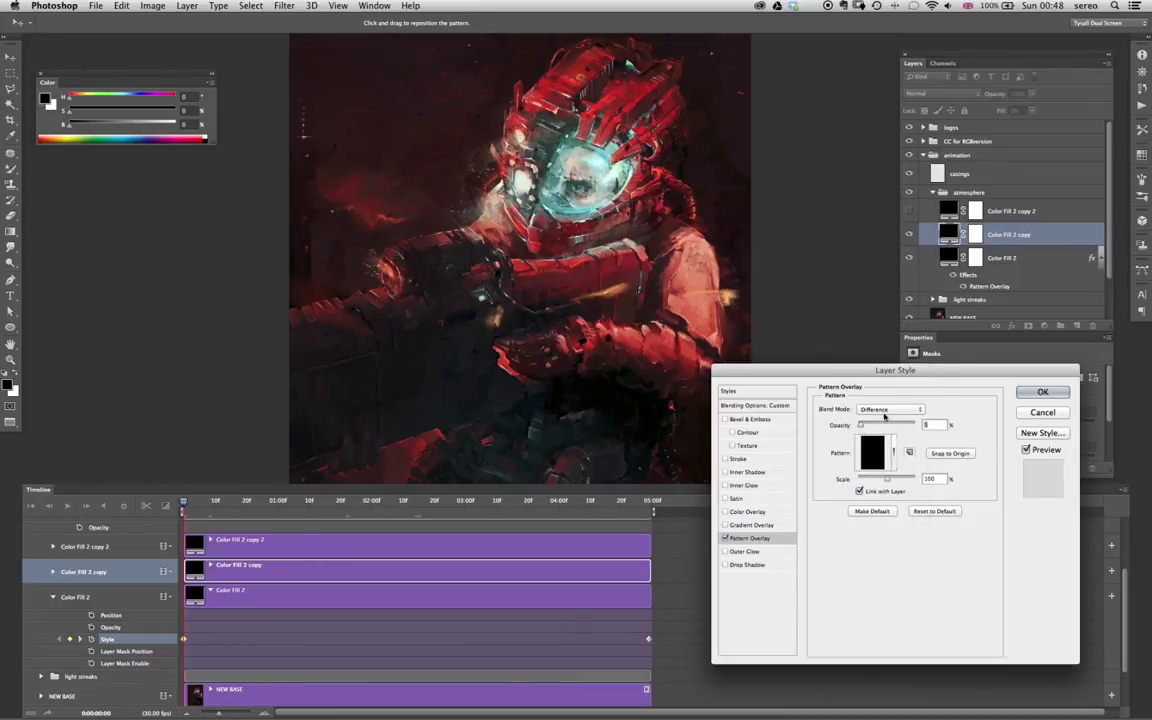
- Switch the overlay to the white speckled pattern and try it in Exclusion, Hard Light and Linear Burn blend modes
click(884, 450)
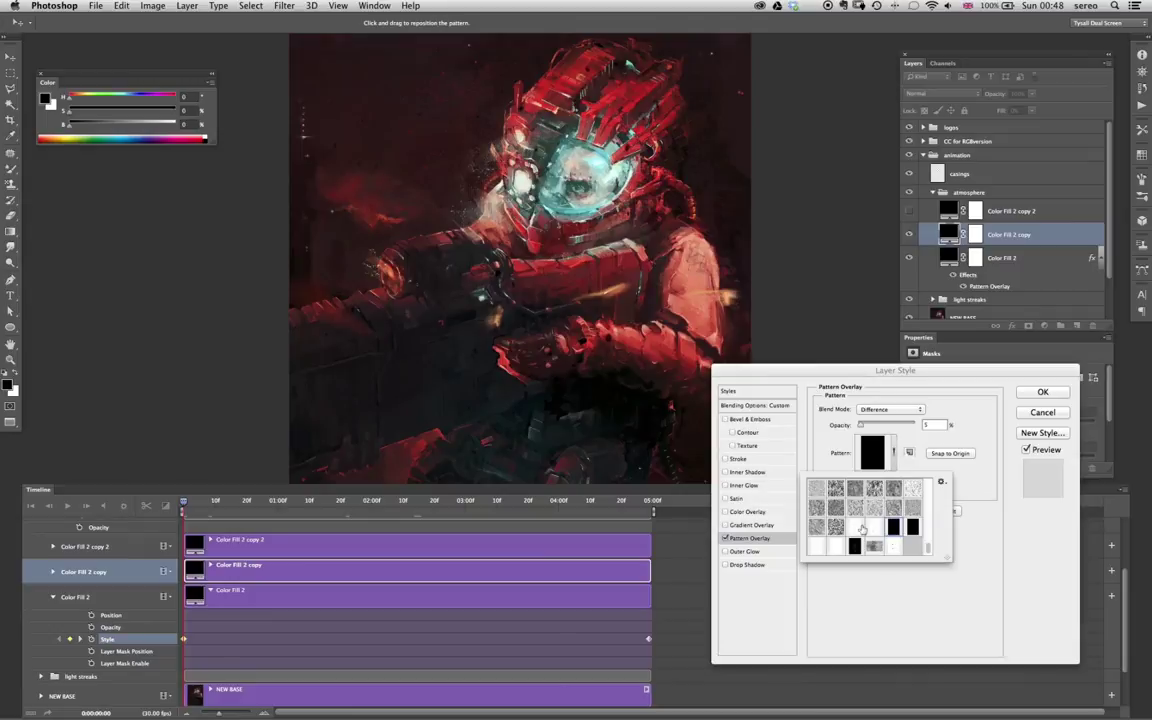
click(871, 543)
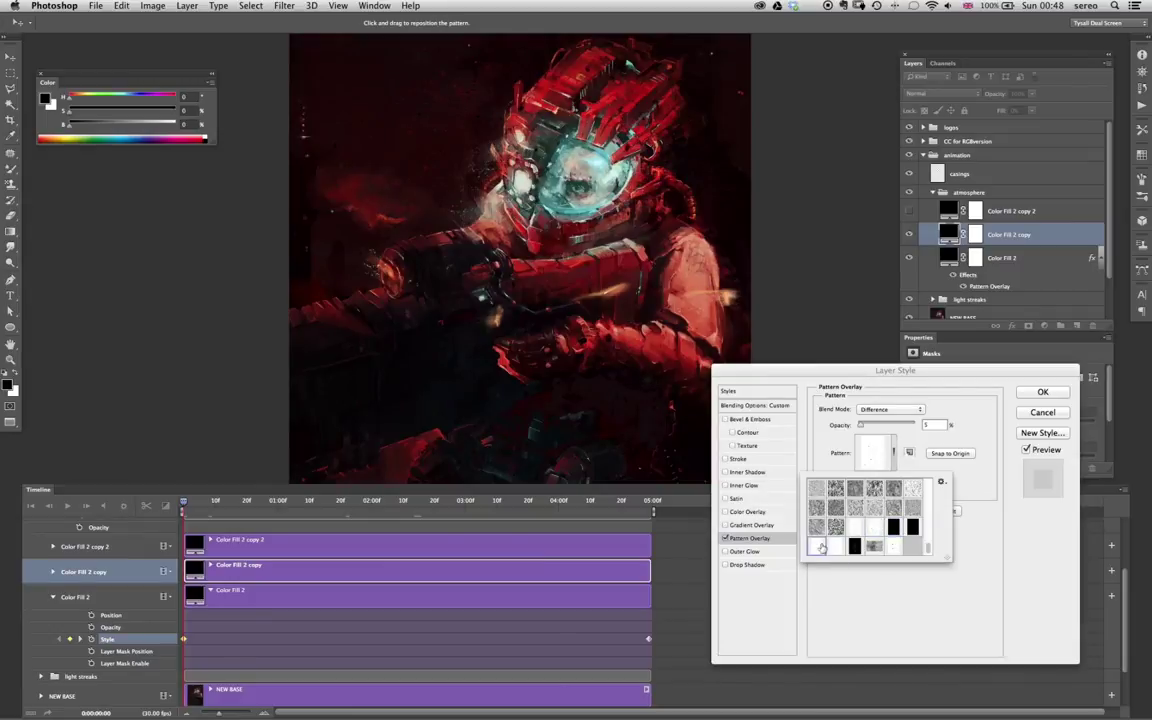
click(897, 409)
click(889, 408)
click(889, 417)
click(887, 410)
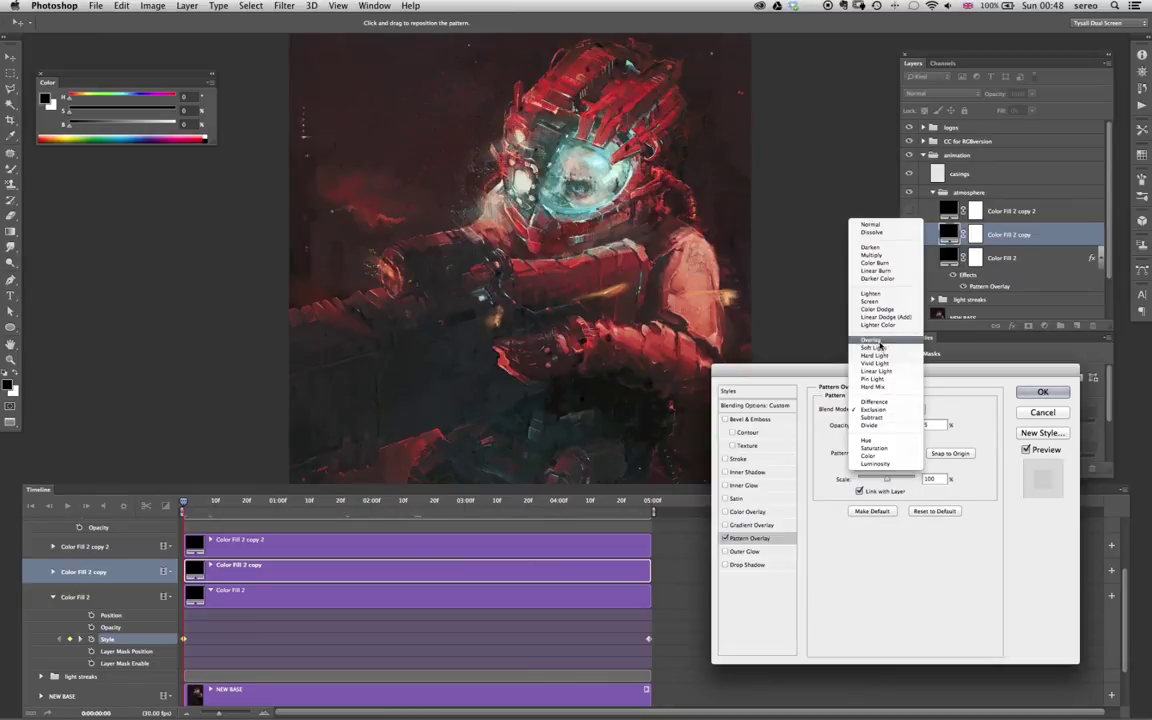
click(875, 355)
click(886, 409)
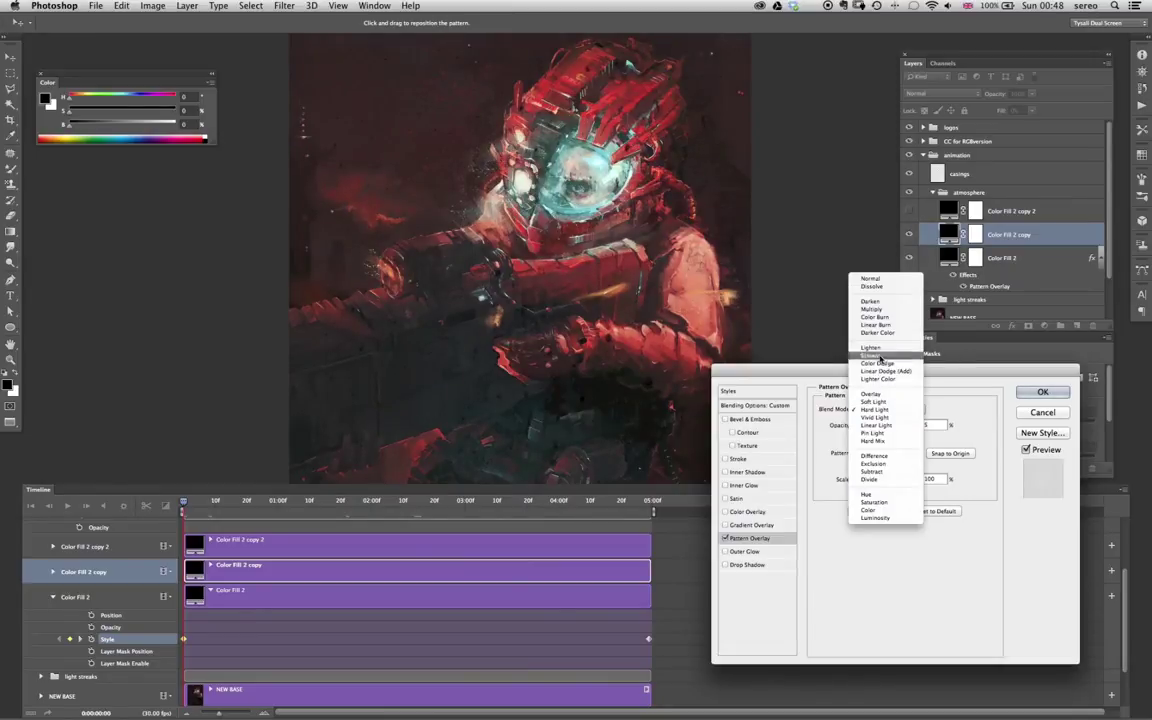
click(877, 324)
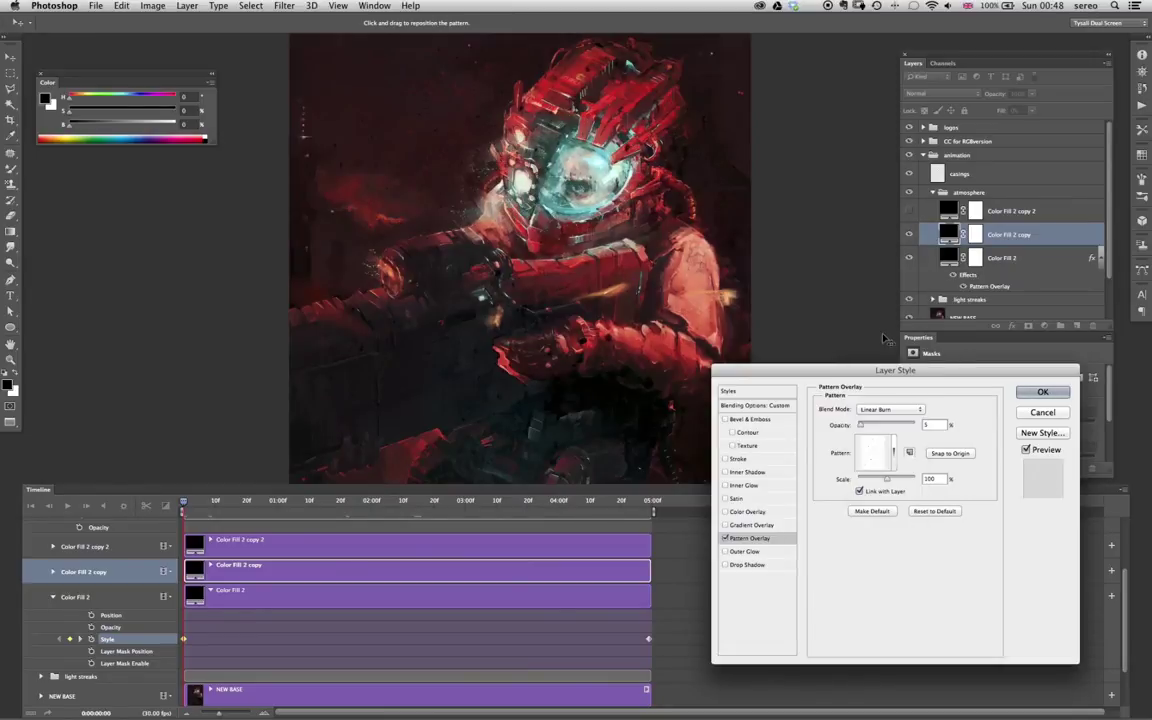
- Set the speckled pattern overlay to Color Burn at 57% opacity and apply the layer style
click(884, 411)
click(887, 403)
drag(877, 426, 891, 427)
key(Return)
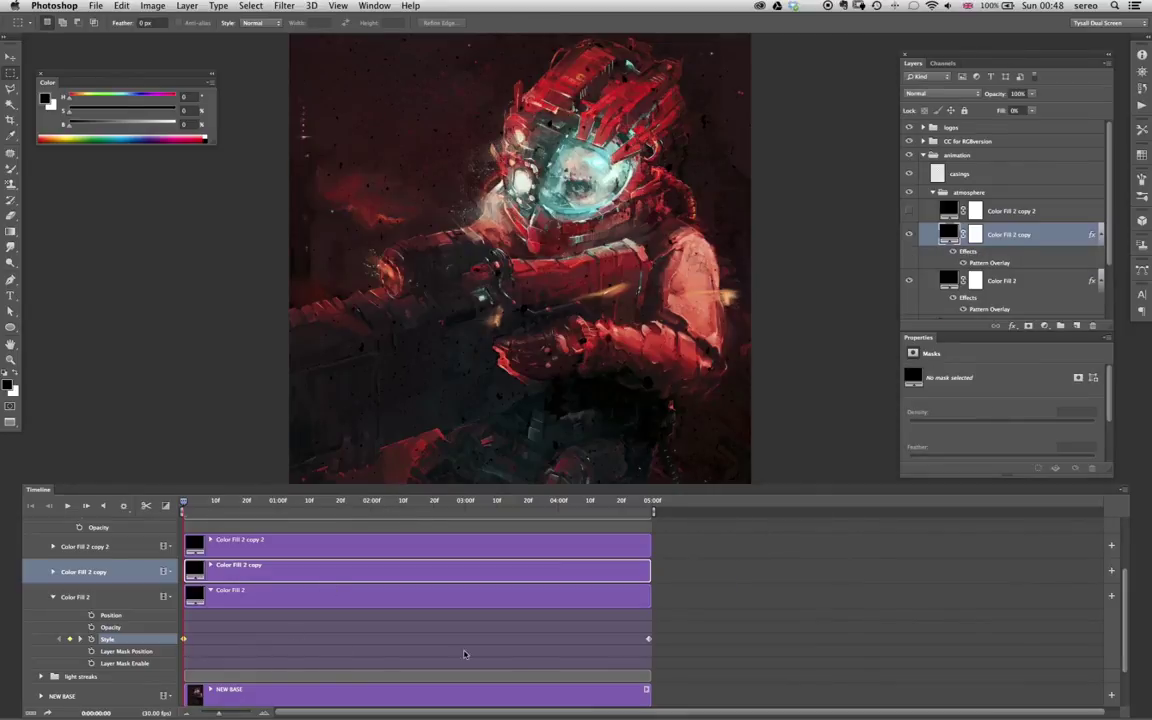
- Keyframe the Color Fill 2 copy layer's style at the first frame and again at the last frame with the speck pattern moved across the canvas
click(53, 572)
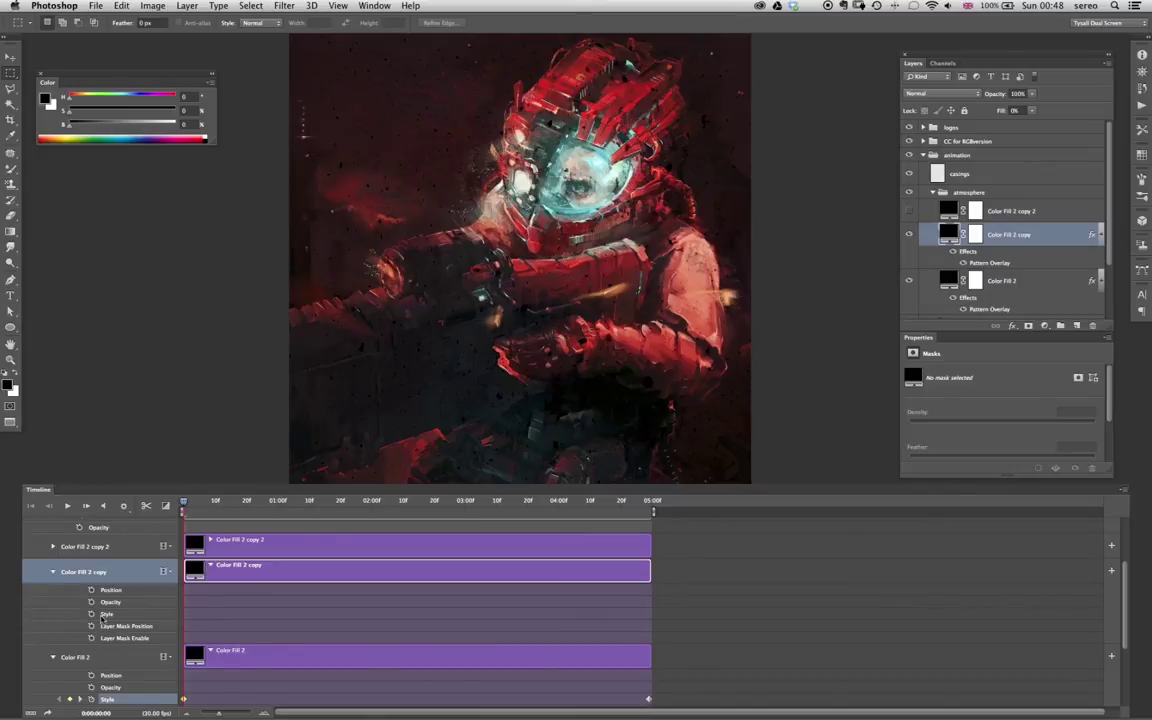
click(91, 614)
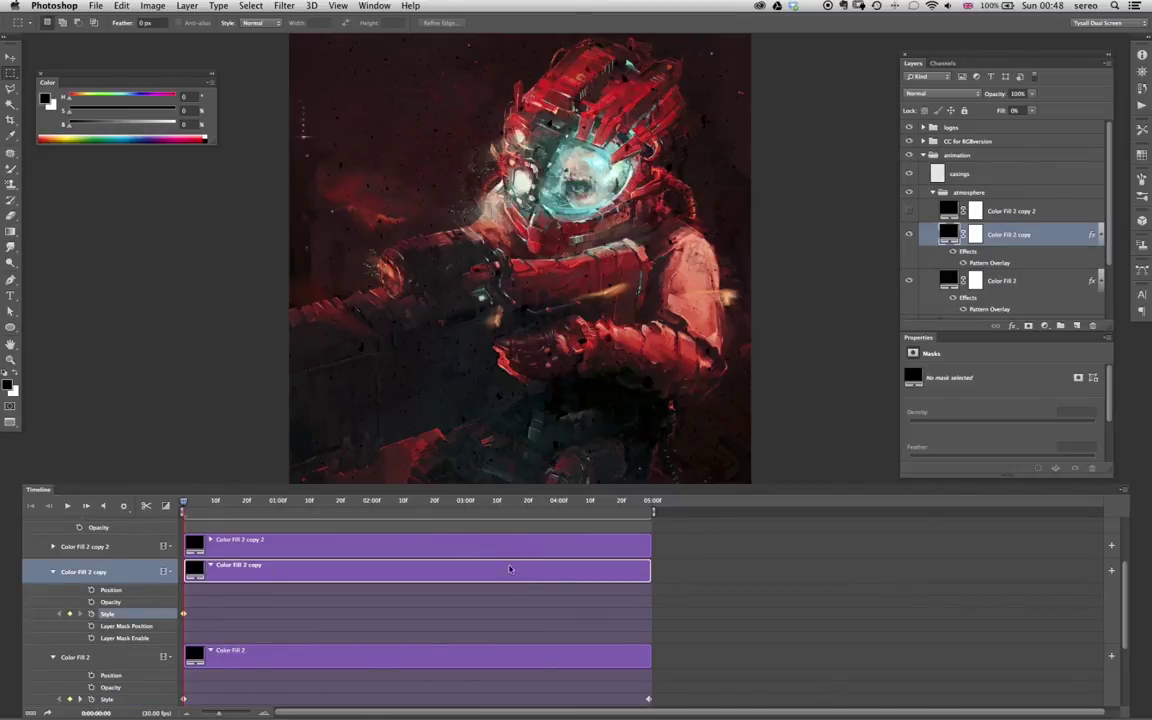
double_click(1000, 263)
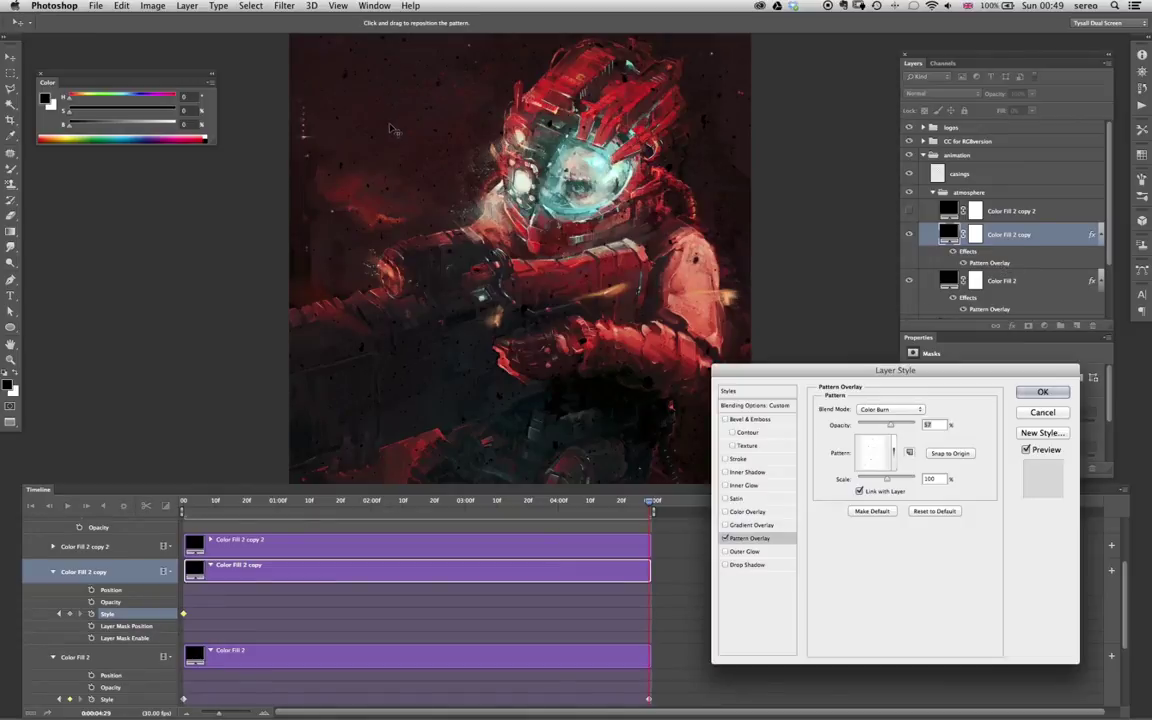
drag(676, 110, 400, 227)
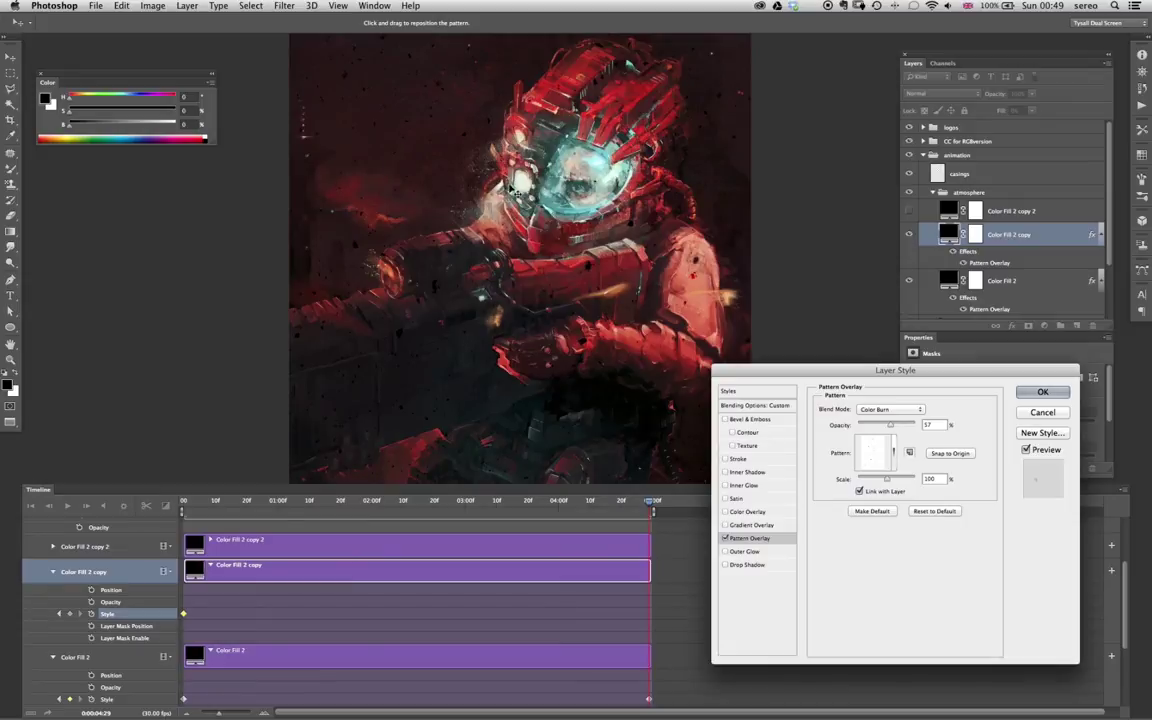
click(1058, 395)
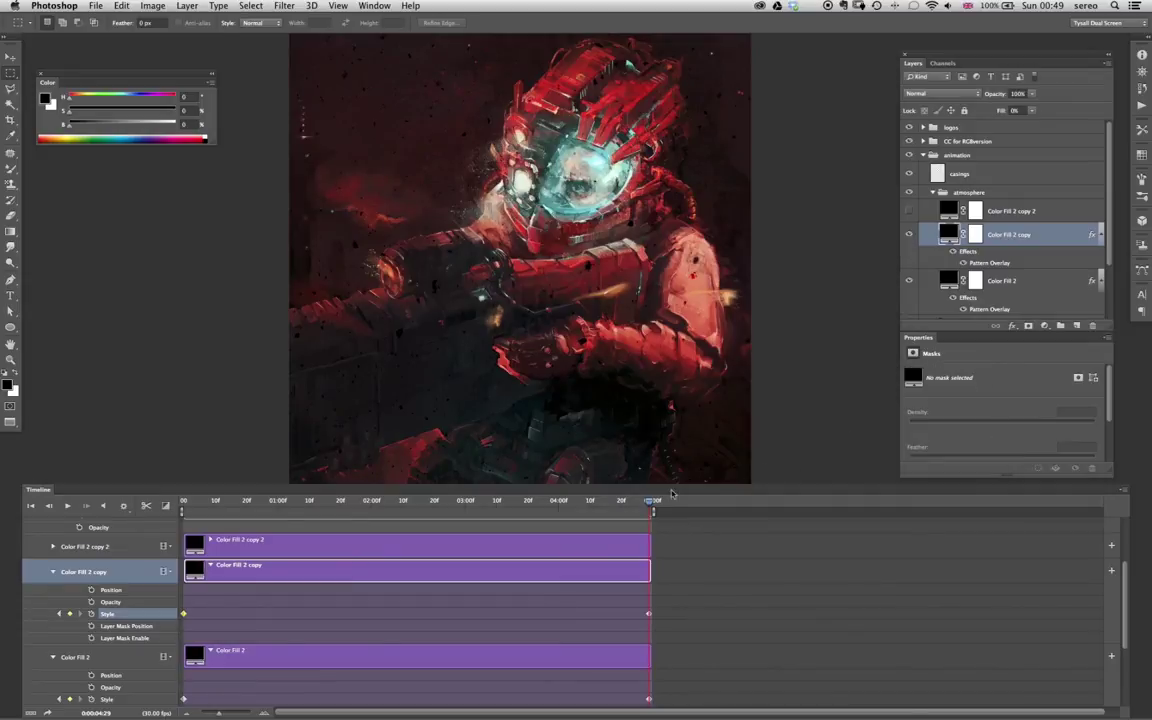
- Shorten the timeline's work area to about one second and preview the drifting dark specks from the first frame
drag(649, 504, 125, 500)
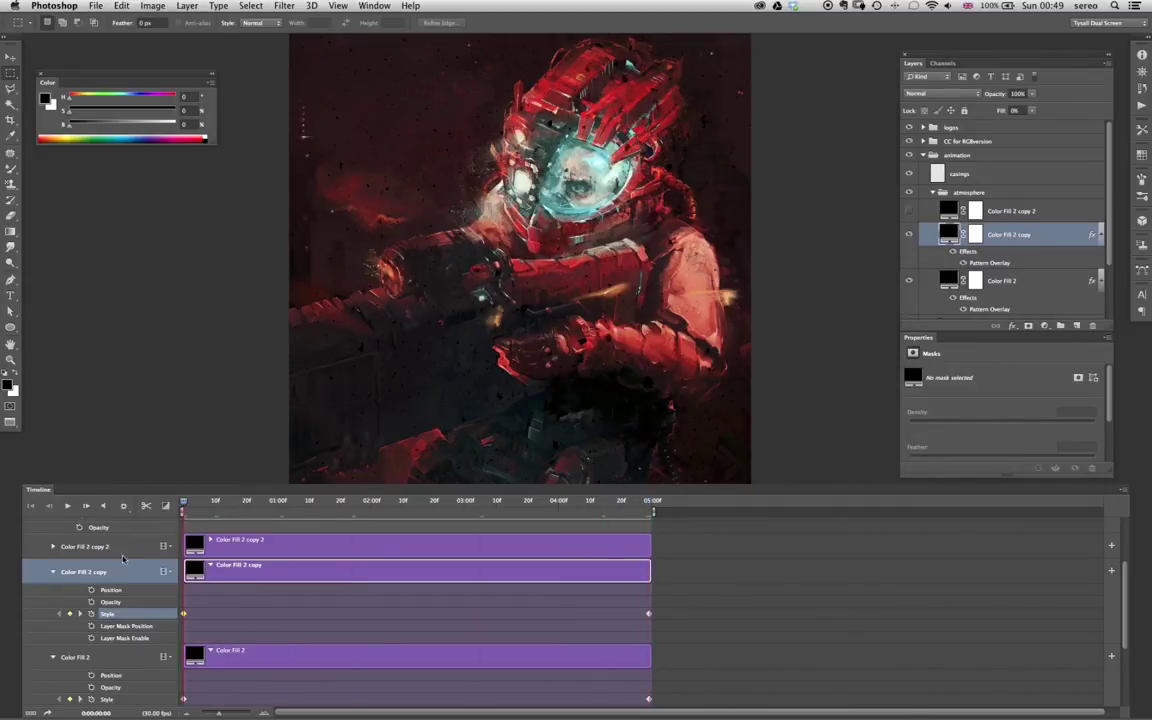
click(66, 507)
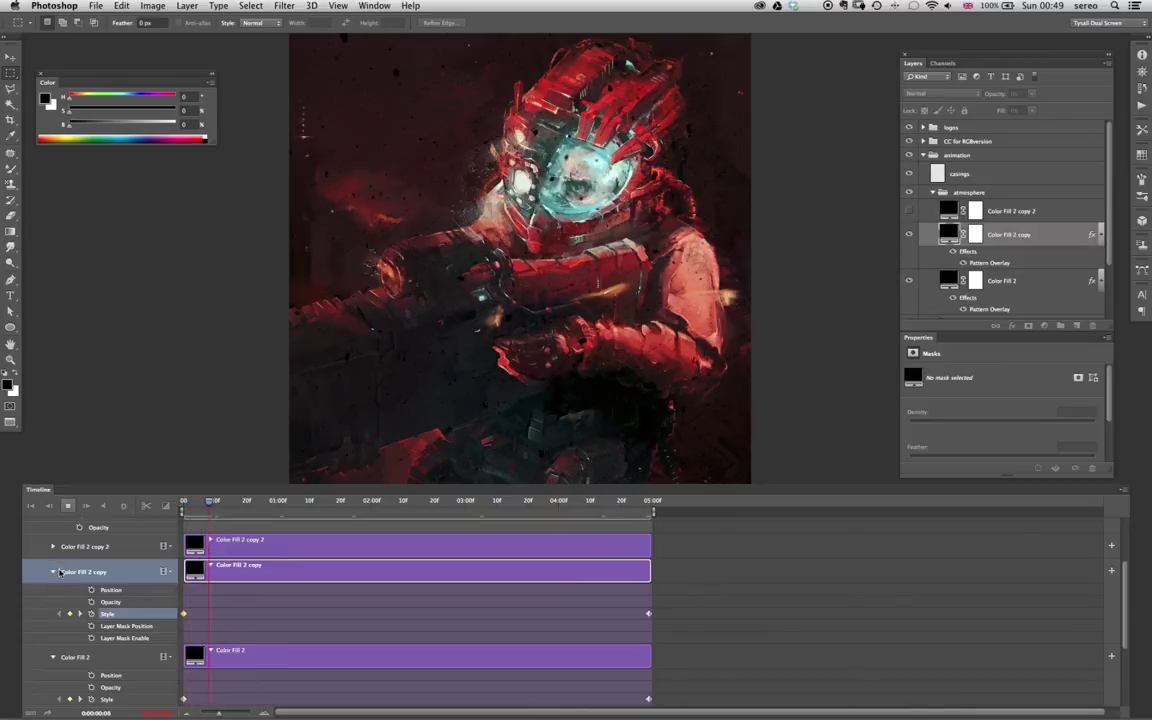
click(178, 504)
drag(654, 515, 276, 512)
click(68, 507)
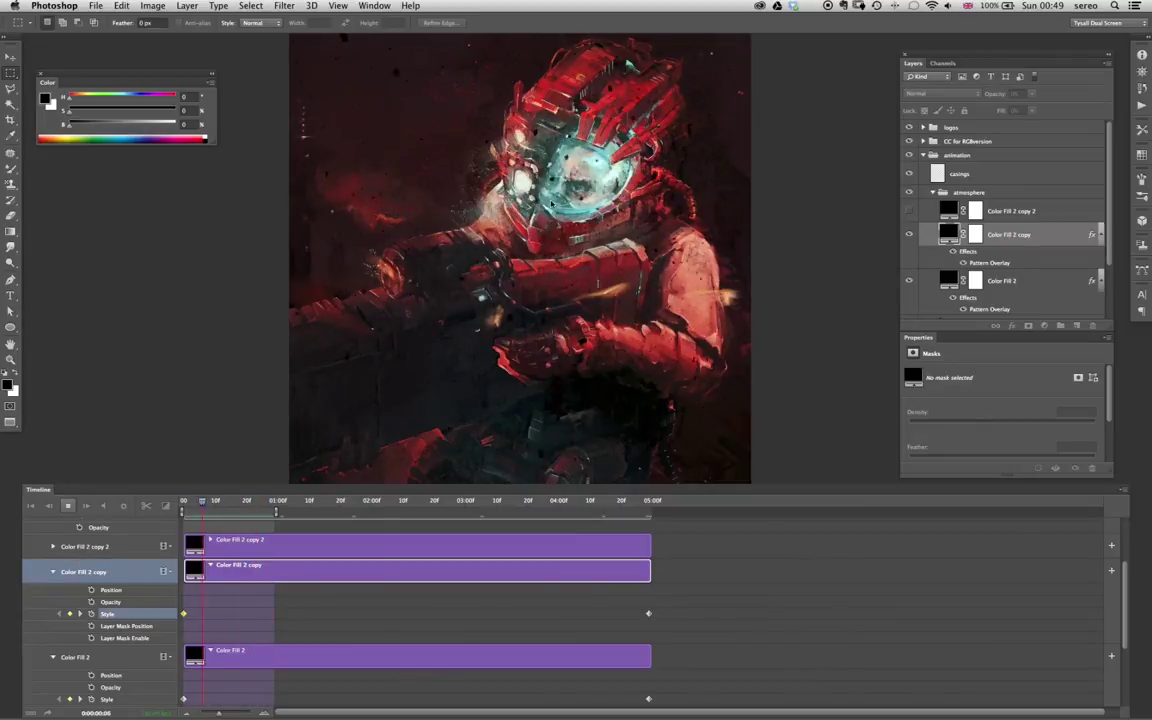
key(space)
- Select the Color Fill 2 copy layer's mask at about frame 9 and invert it to black
drag(185, 503, 211, 505)
click(975, 234)
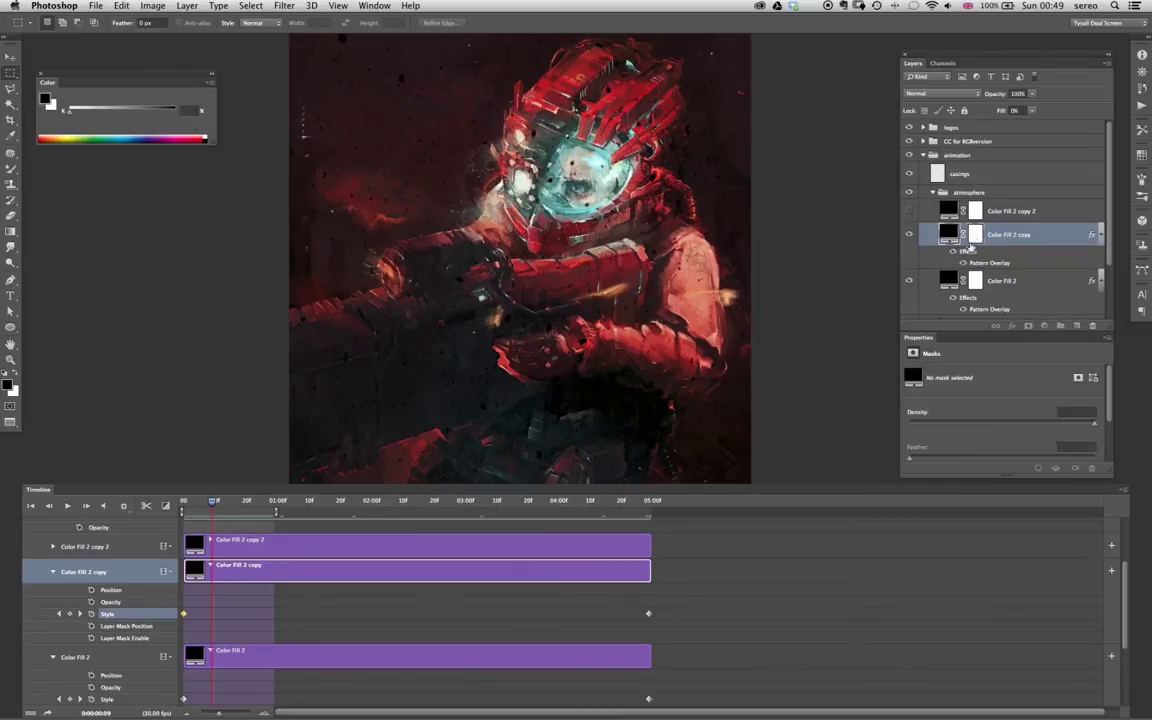
click(945, 64)
click(916, 64)
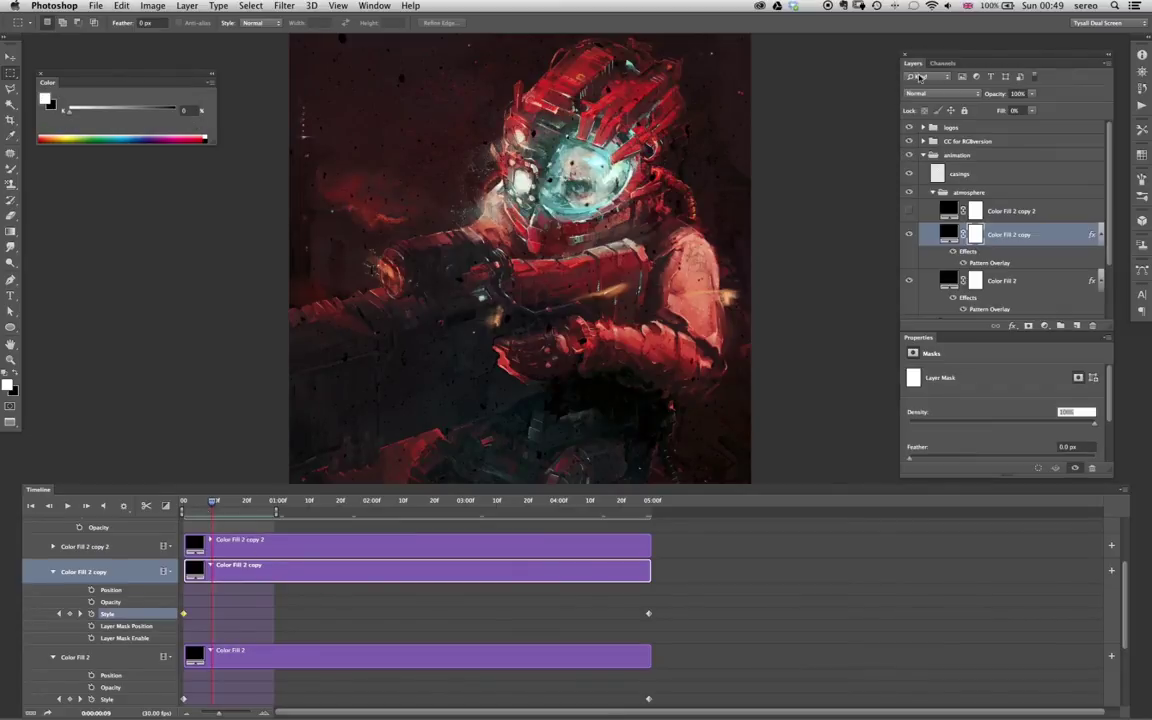
click(980, 238)
key(super+i)
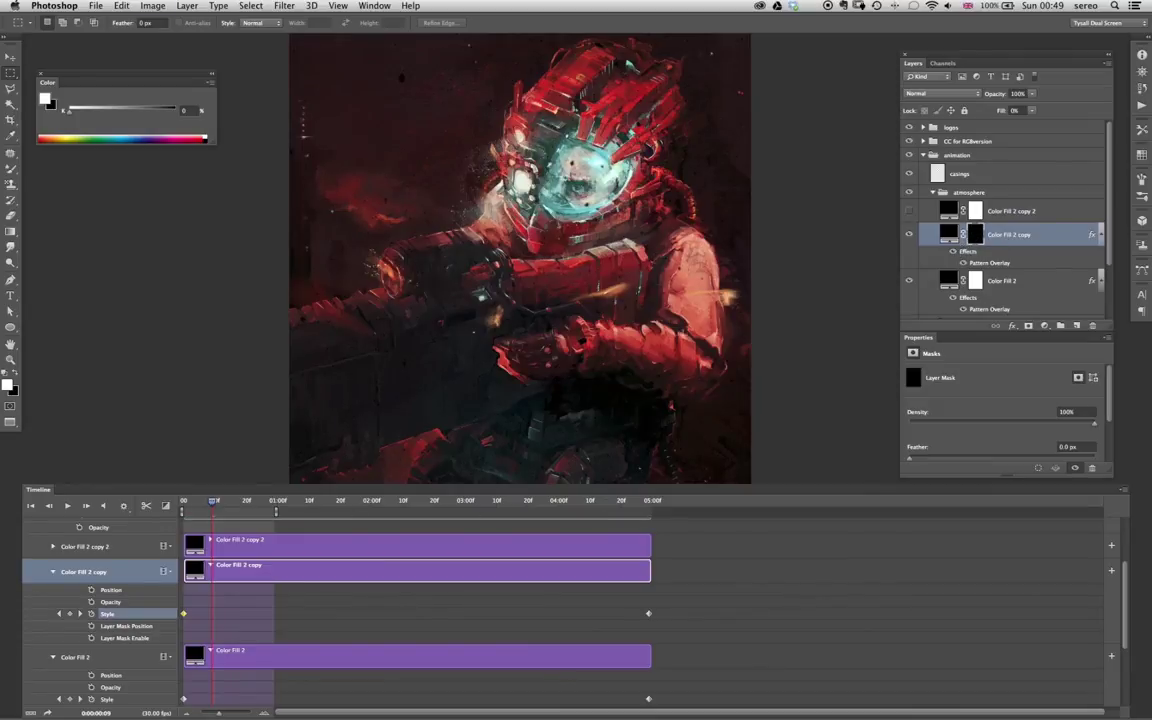
- Activate the Brush tool with the preset "TYSALL: Brush - Fill 125px 65%"
key(b)
click(30, 24)
click(32, 24)
key(shift+b)
key(shift+b)
key(shift+b)
key(shift+b)
key(shift+b)
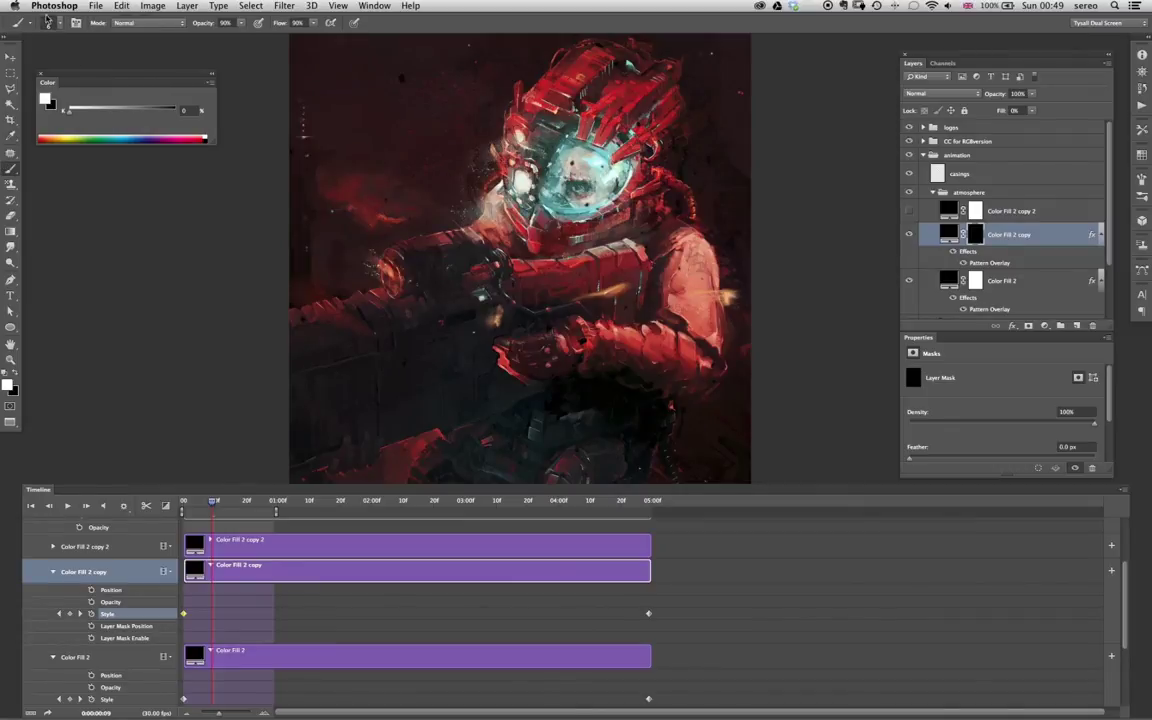
click(61, 23)
click(33, 25)
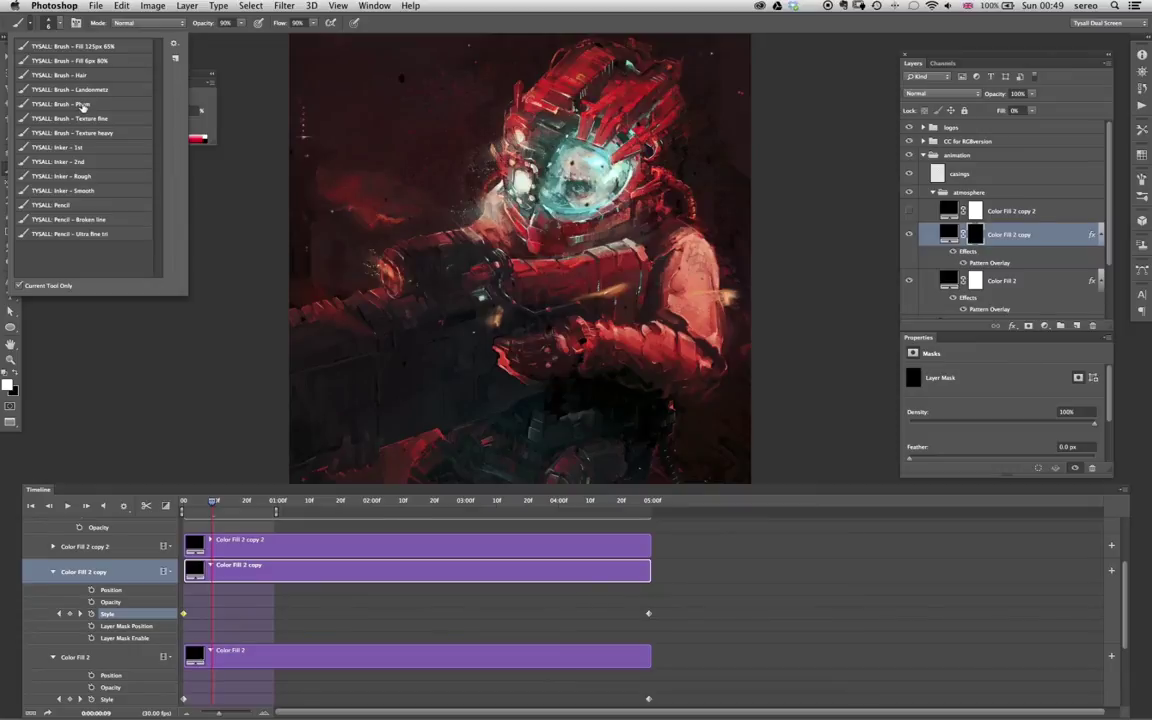
click(83, 105)
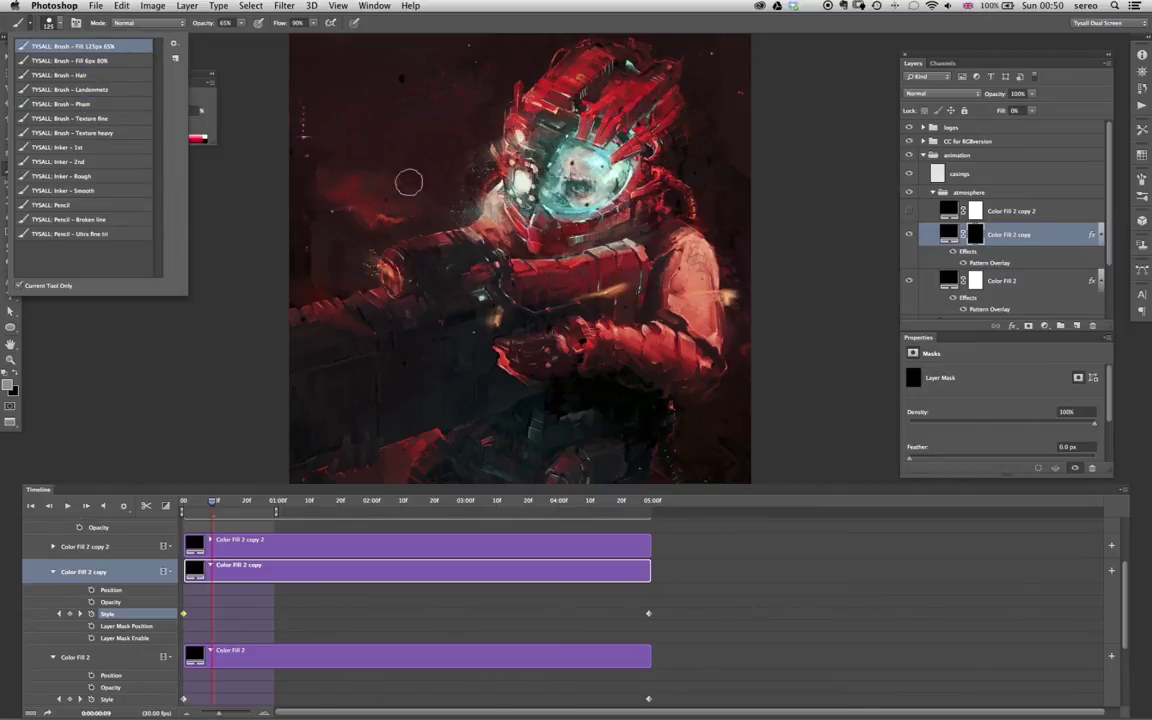
- Paint over the soldier's helmet, gun and shoulder on the black layer mask, and invert the mask to hide the specks there
click(595, 168)
key(x)
mouse_move(550, 204)
mouse_down()
mouse_move(587, 190)
mouse_move(579, 208)
mouse_up()
key(super+z)
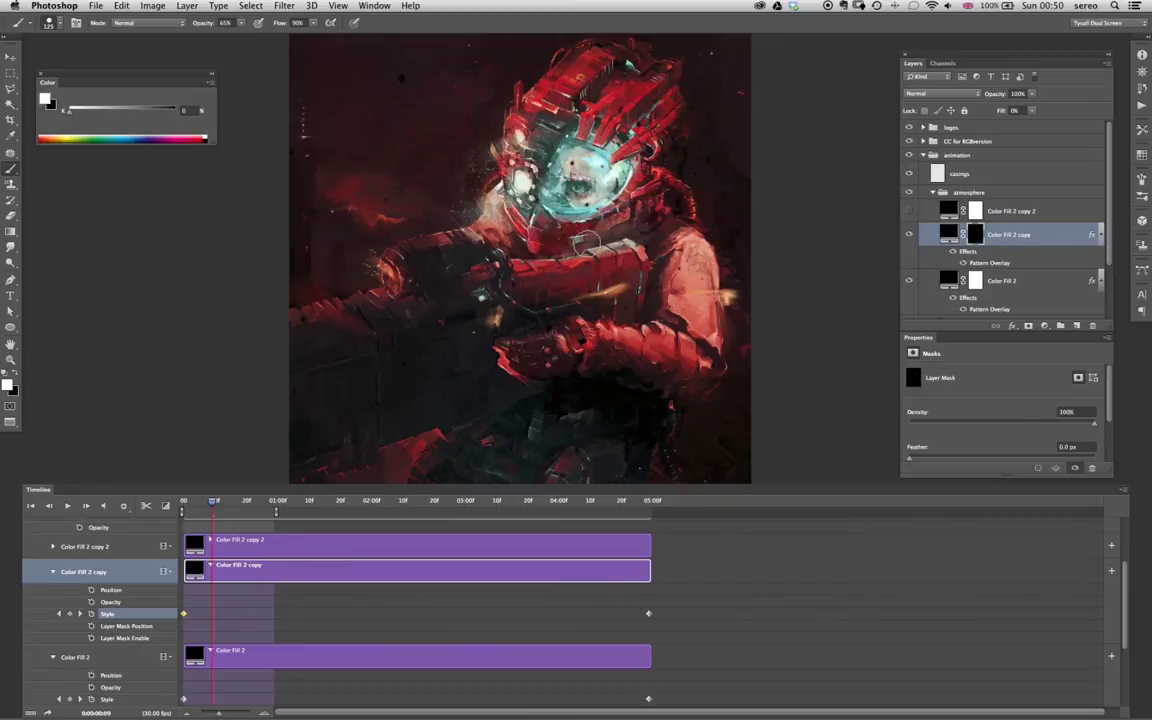
mouse_move(606, 144)
mouse_down()
mouse_move(584, 192)
mouse_move(646, 177)
mouse_move(633, 187)
mouse_move(587, 160)
mouse_up()
mouse_move(488, 224)
mouse_down()
mouse_move(435, 243)
mouse_move(467, 233)
mouse_move(419, 272)
mouse_up()
mouse_move(729, 250)
mouse_down()
mouse_move(671, 303)
mouse_move(669, 267)
mouse_move(644, 244)
mouse_move(665, 283)
mouse_move(694, 257)
mouse_up()
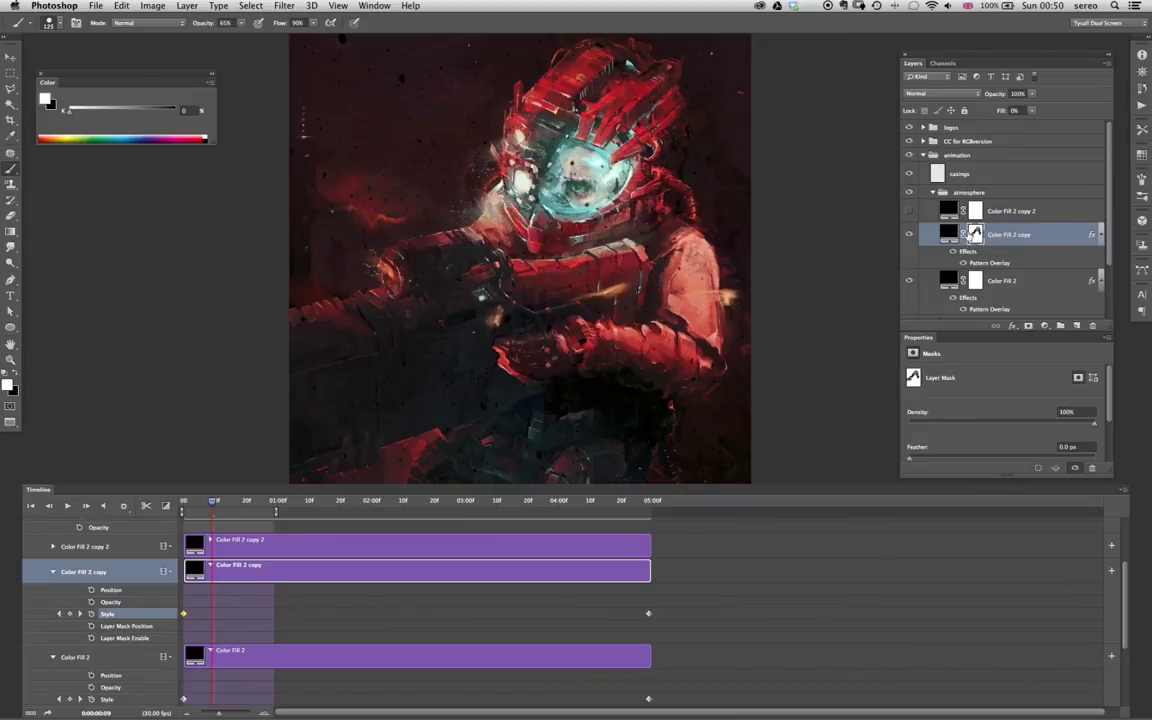
- Paint black on the mask over the soldier's chest, gun and upper arm to hide the specks there
click(15, 373)
mouse_move(520, 254)
mouse_down()
mouse_move(512, 275)
mouse_move(522, 288)
mouse_up()
drag(565, 271, 576, 300)
mouse_move(597, 262)
mouse_down()
mouse_move(602, 237)
mouse_move(510, 203)
mouse_move(528, 130)
mouse_move(575, 109)
mouse_move(652, 216)
mouse_up()
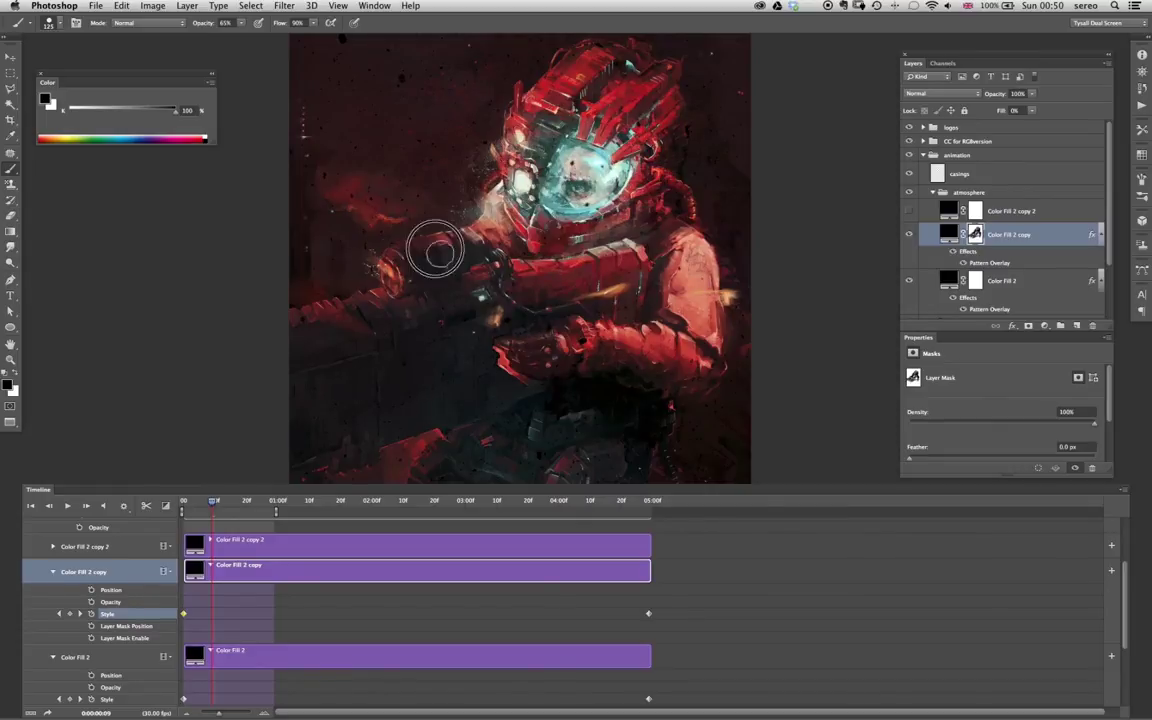
- Mask the specks off the soldier's lower body with the brush enlarged to 500 px, and play the animation from the first frame
drag(565, 392, 548, 214)
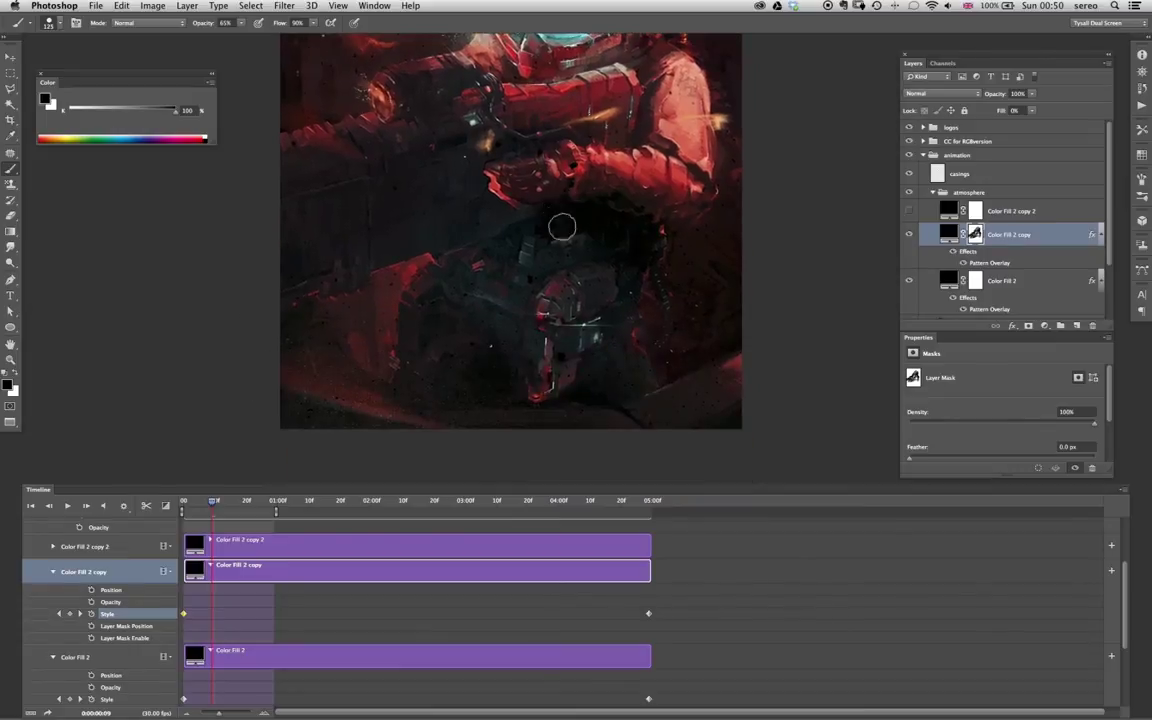
key(bracketright)
key(bracketright)
key(bracketright)
key(bracketright)
key(bracketright)
key(bracketright)
key(bracketright)
key(bracketright)
key(bracketleft)
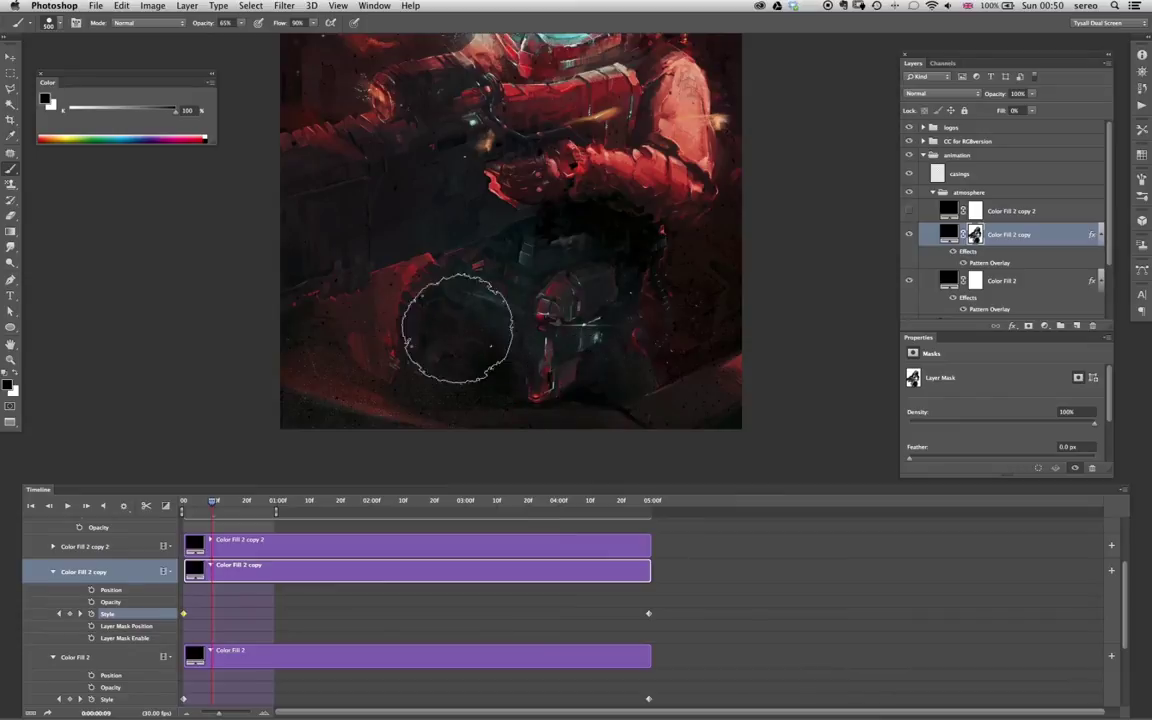
drag(566, 249, 575, 392)
mouse_move(574, 296)
mouse_down()
mouse_move(537, 135)
mouse_move(488, 185)
mouse_up()
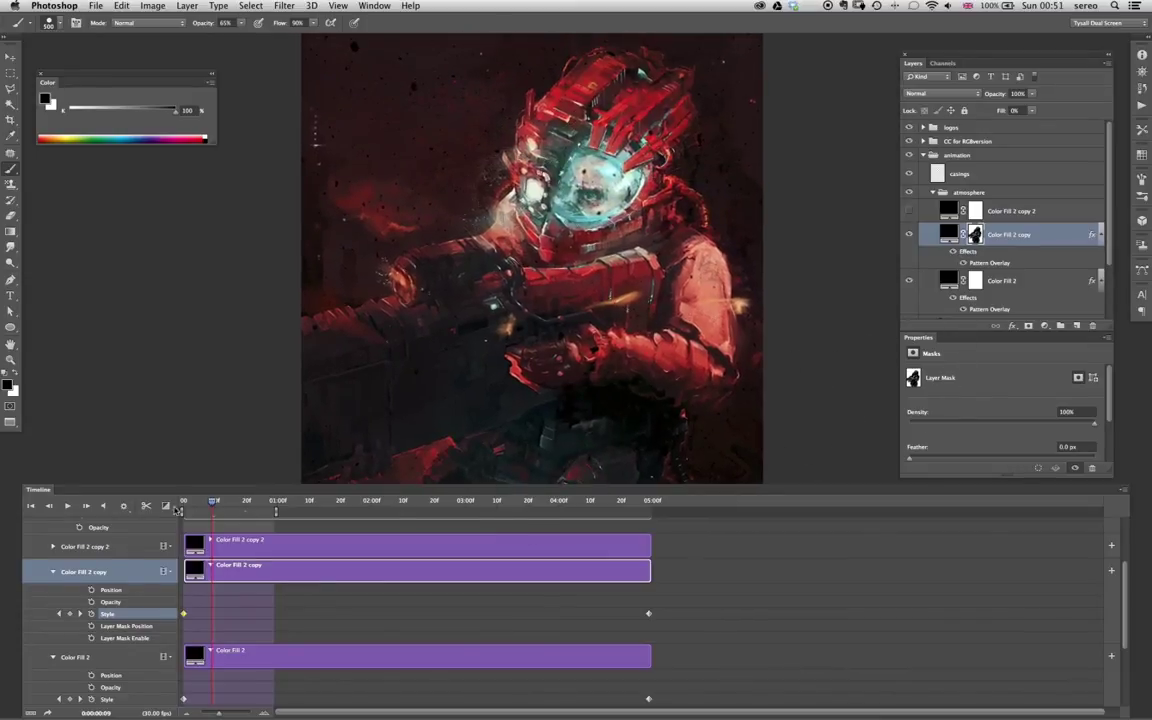
drag(211, 503, 181, 504)
click(67, 507)
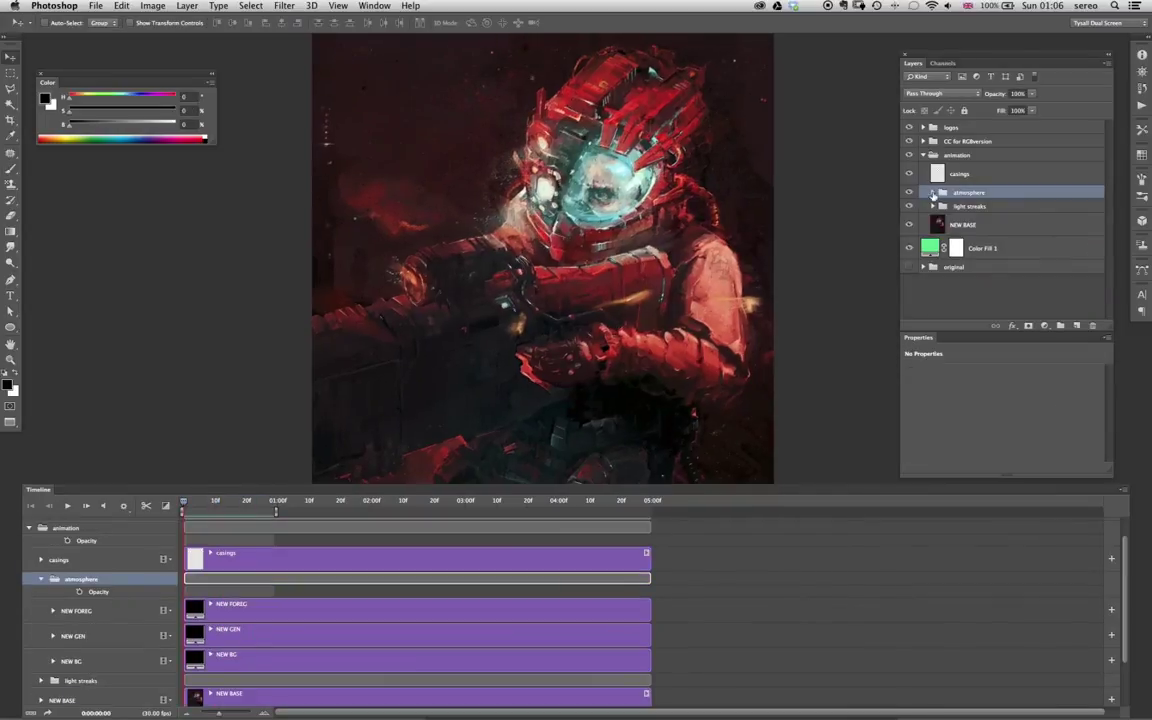
- Expand the atmosphere group and inspect the NEW BG layer's mask on its own in the canvas
click(933, 192)
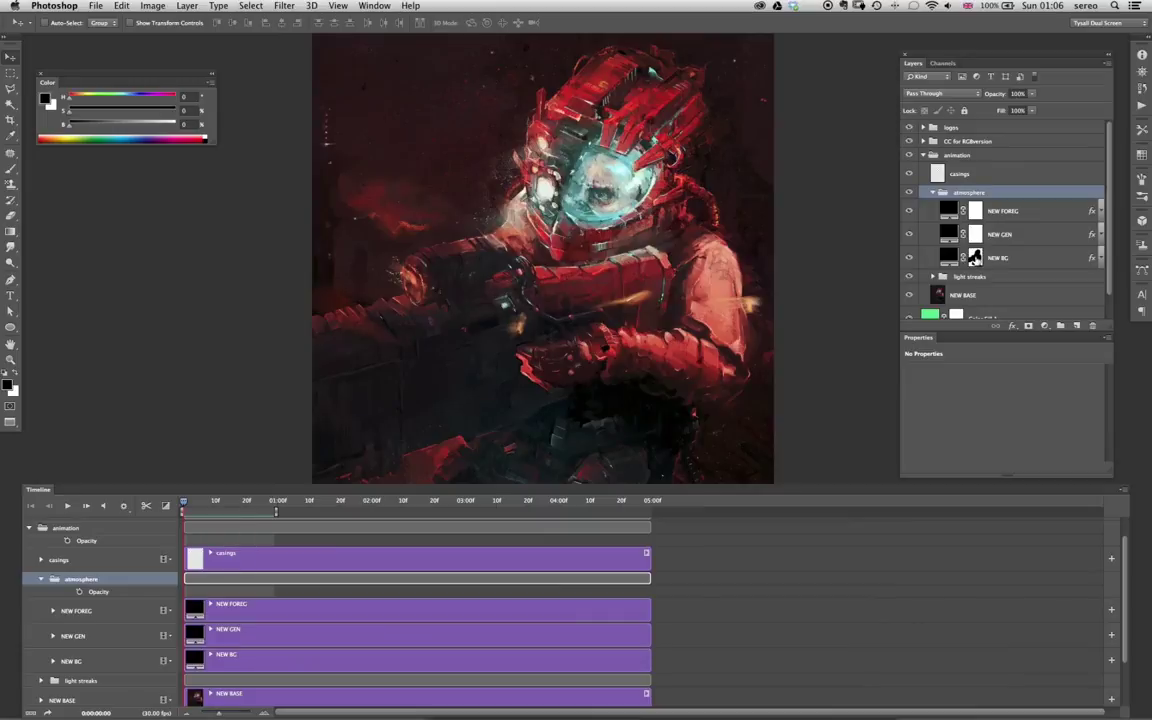
alt+click(975, 258)
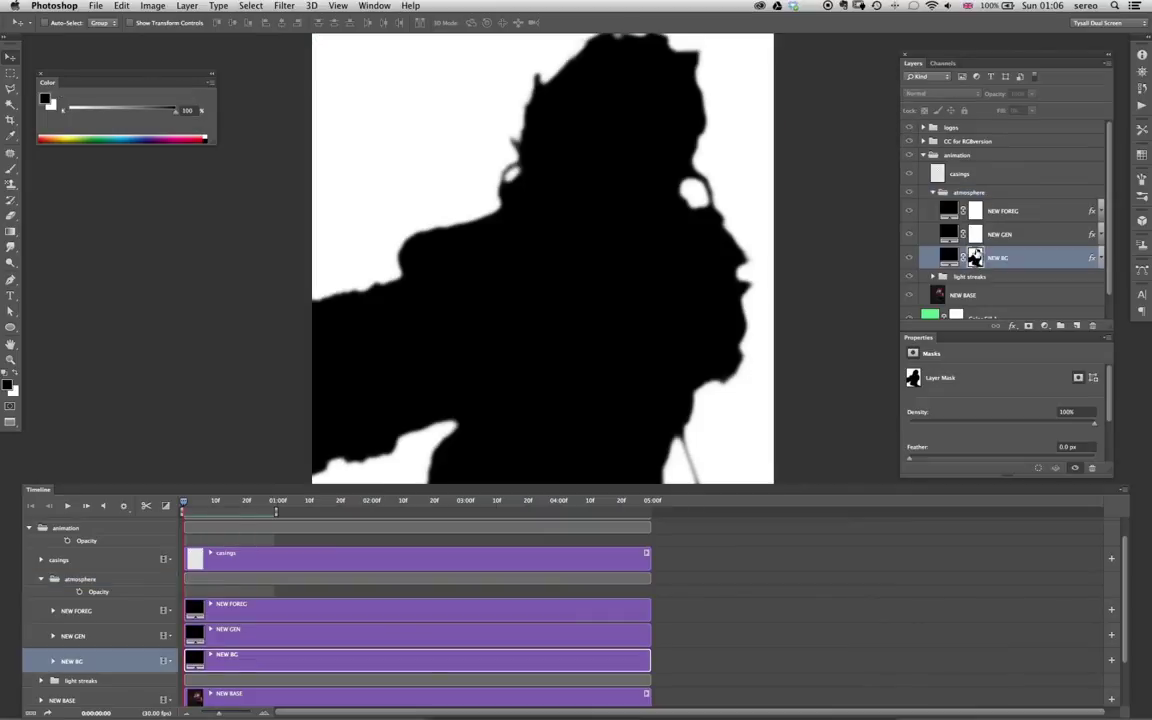
alt+click(975, 258)
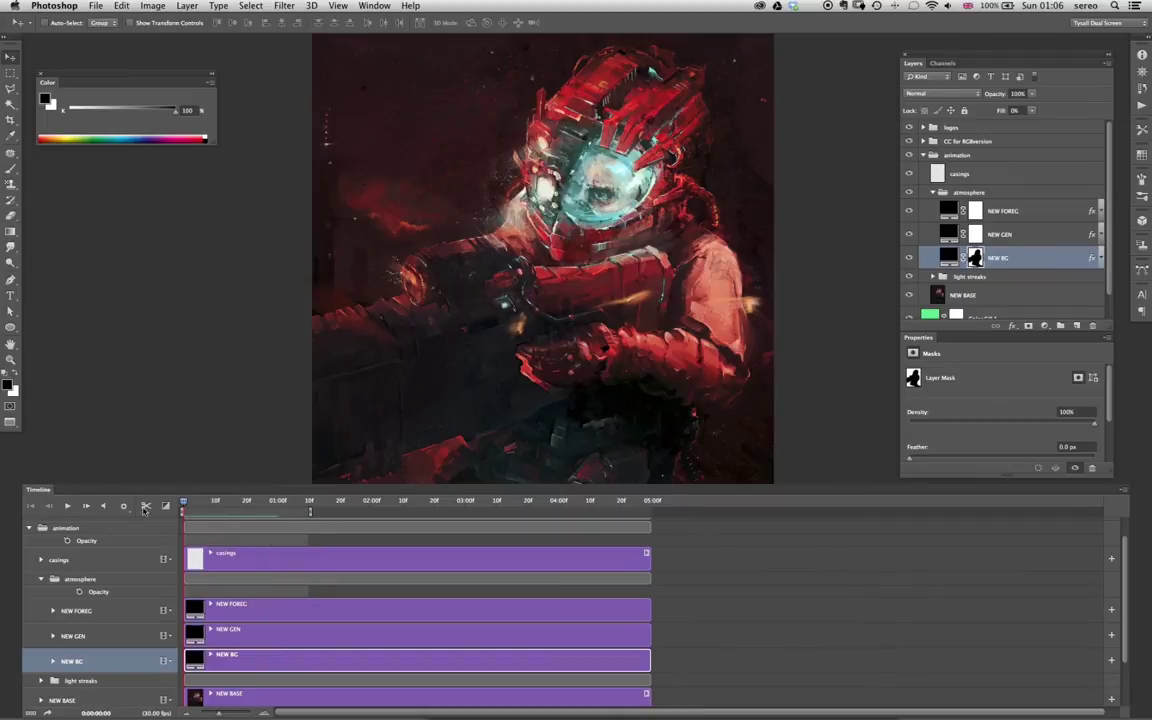
- Play the combined atmosphere animation with the work area extended to about 01:10f, and return to the first frame
click(67, 505)
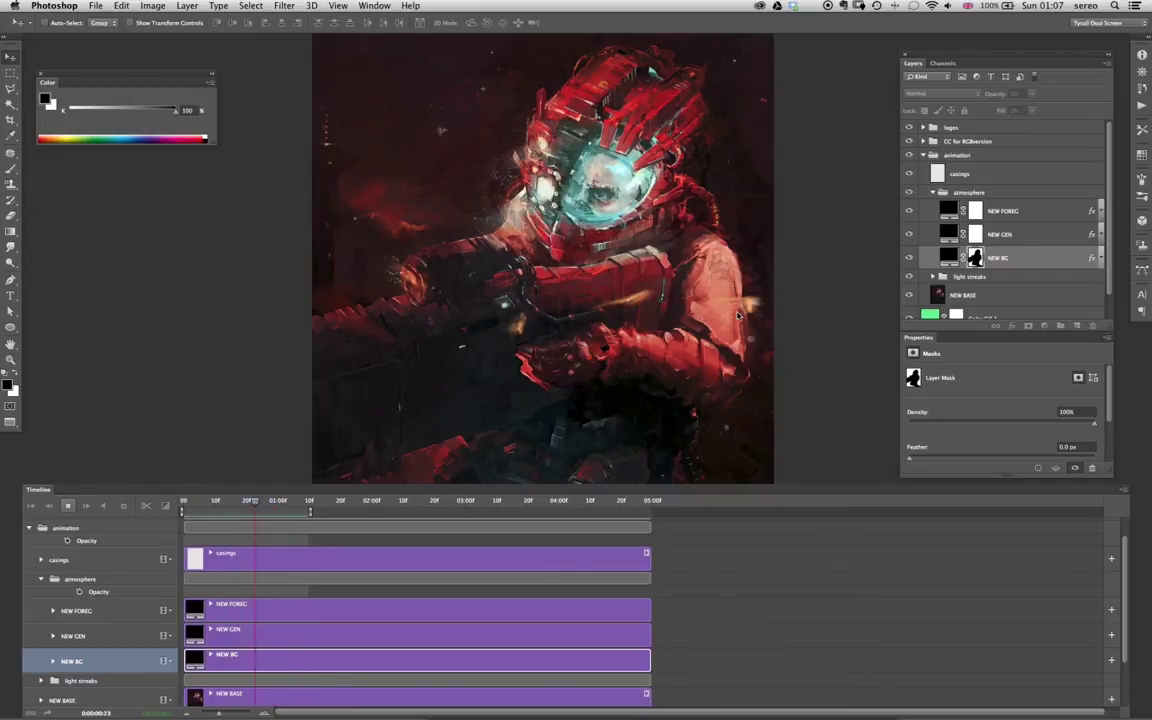
key(space)
drag(238, 503, 166, 508)
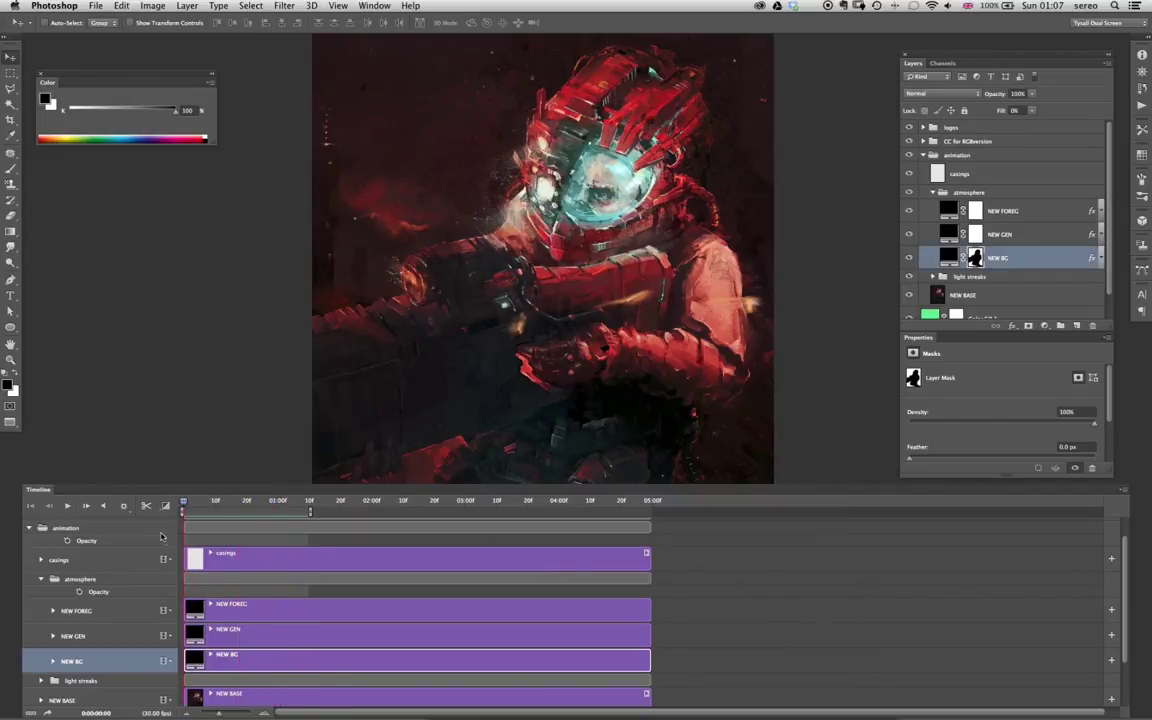
- Collapse the atmosphere group and create a new group above it named "visor"
click(931, 193)
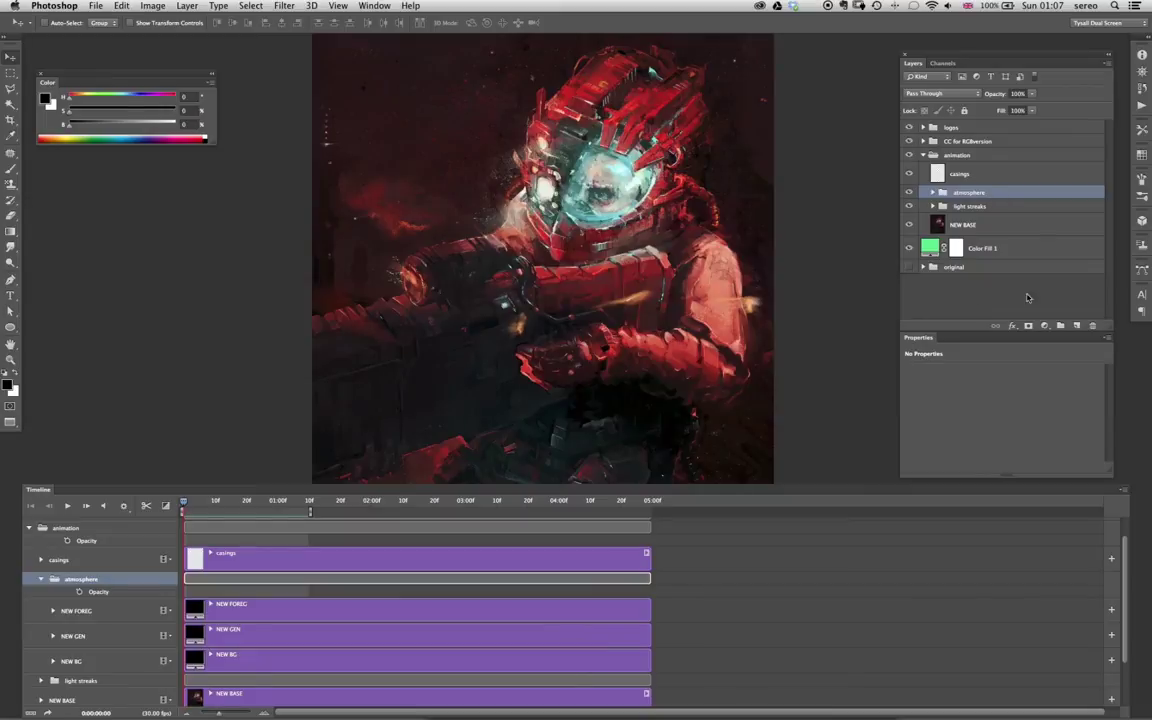
click(1061, 326)
double_click(965, 193)
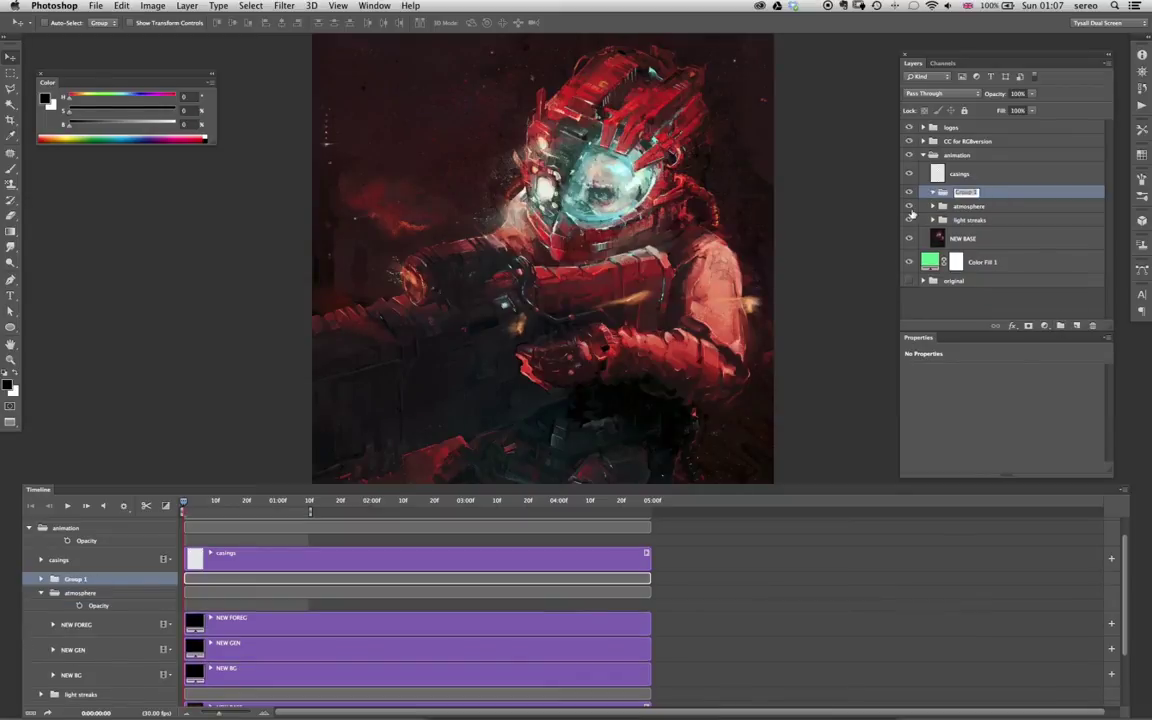
text(visor)
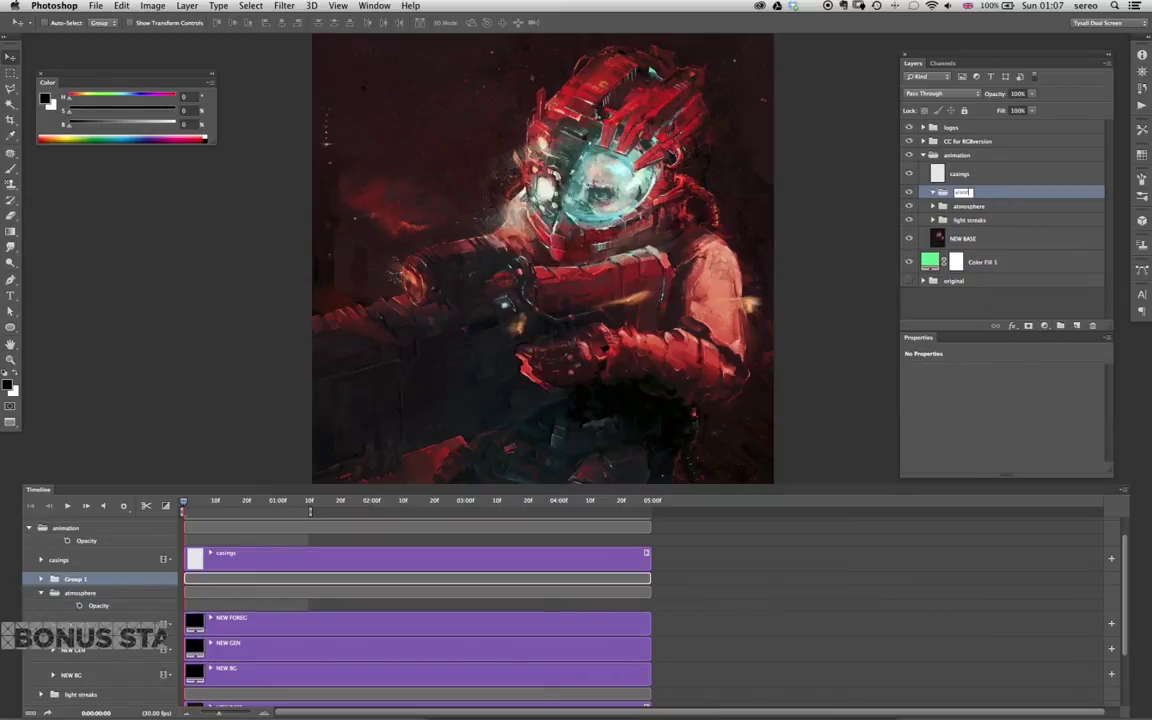
- Confirm the visor group's name and add a new empty layer inside the group
key(Return)
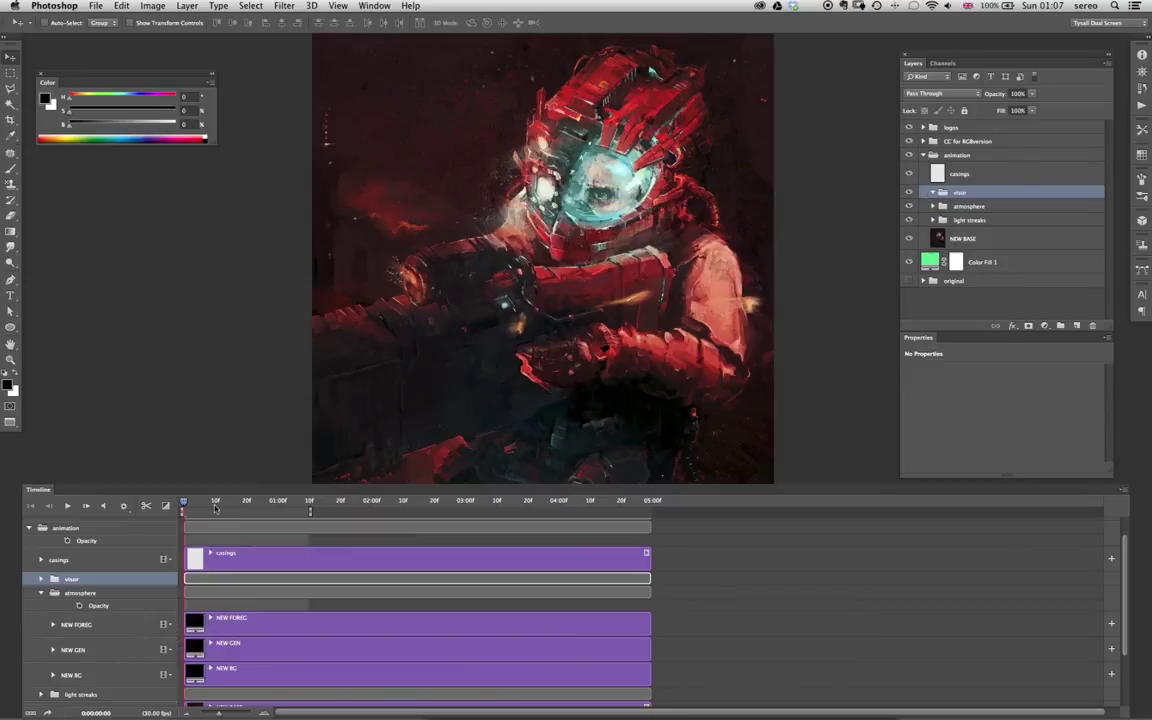
click(1076, 328)
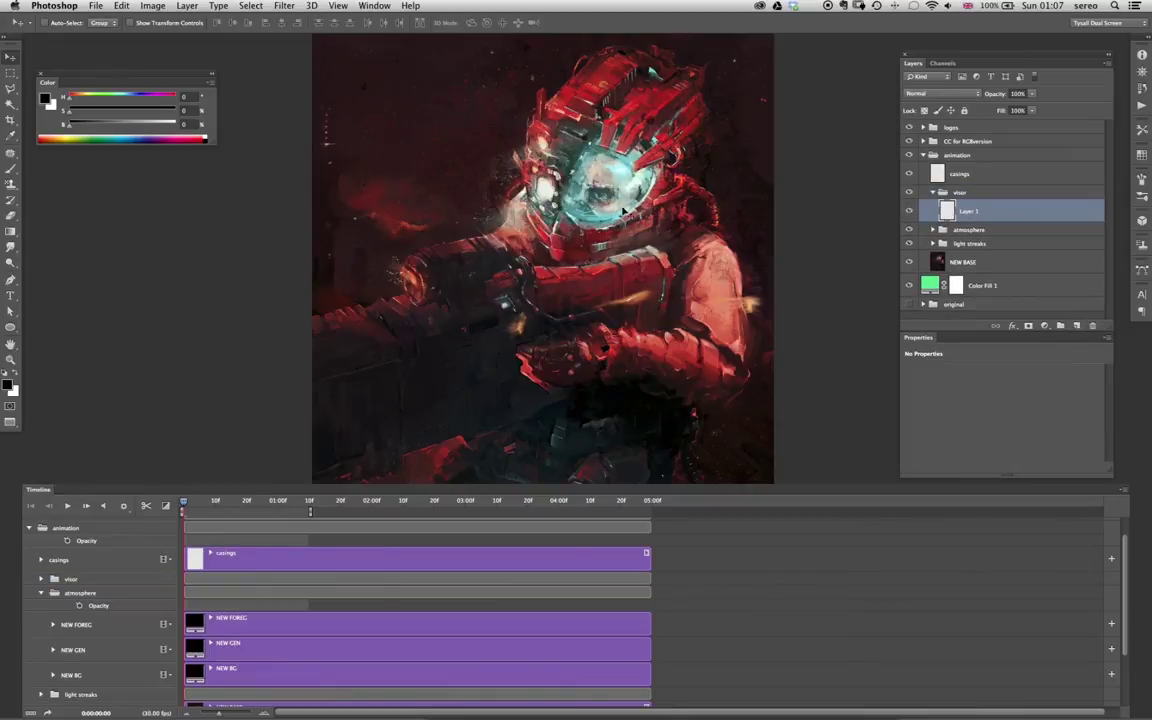
- Switch to Firefox and copy all the CSS code of the ImagineFX page's first style sheet from the Style Editor
key(super+Tab)
key(super+Tab)
key(super+Tab)
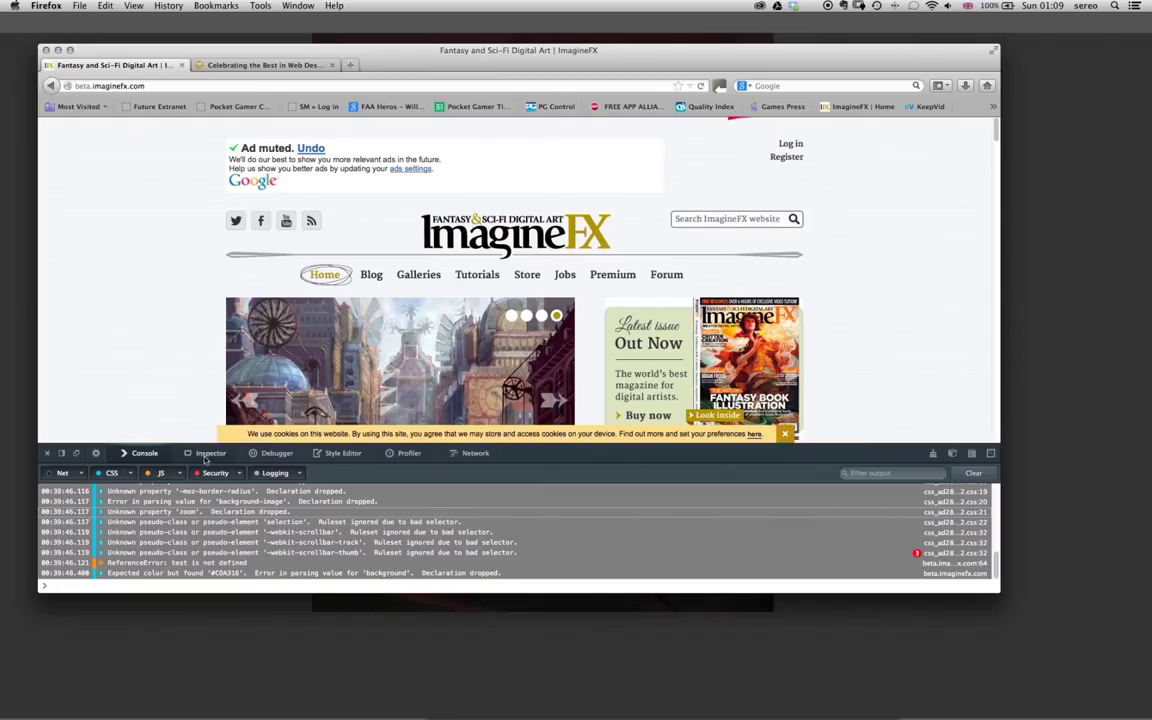
click(209, 453)
click(277, 453)
click(342, 453)
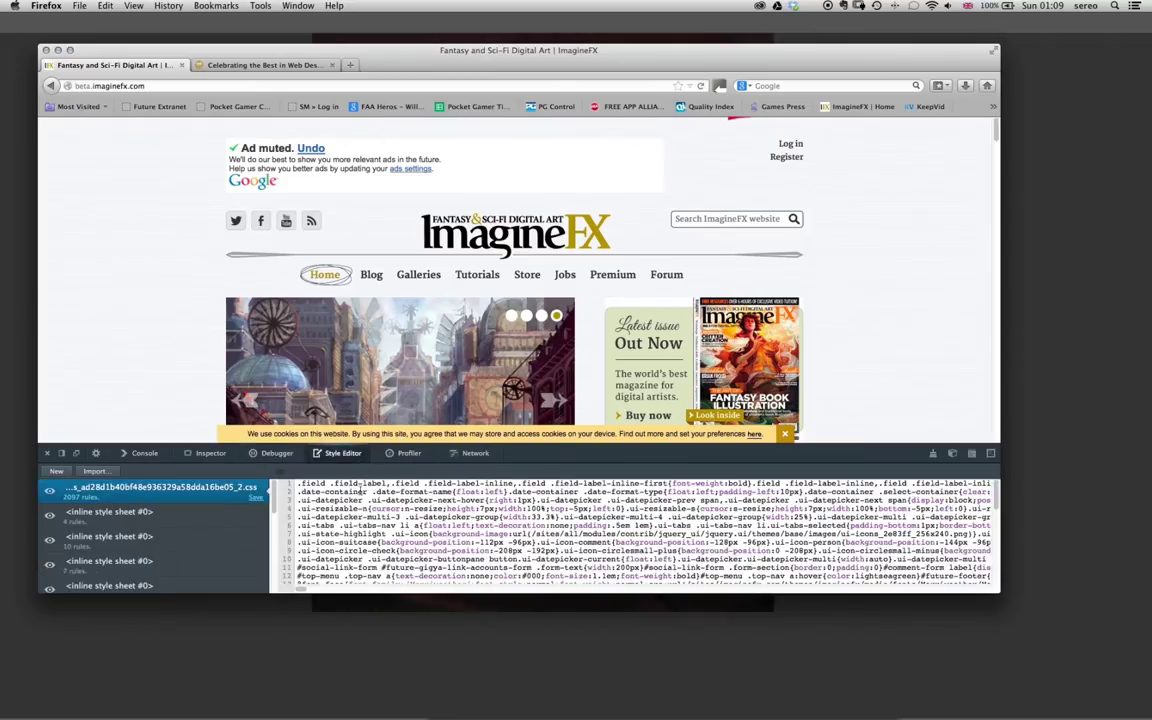
click(377, 508)
key(super+a)
key(super+c)
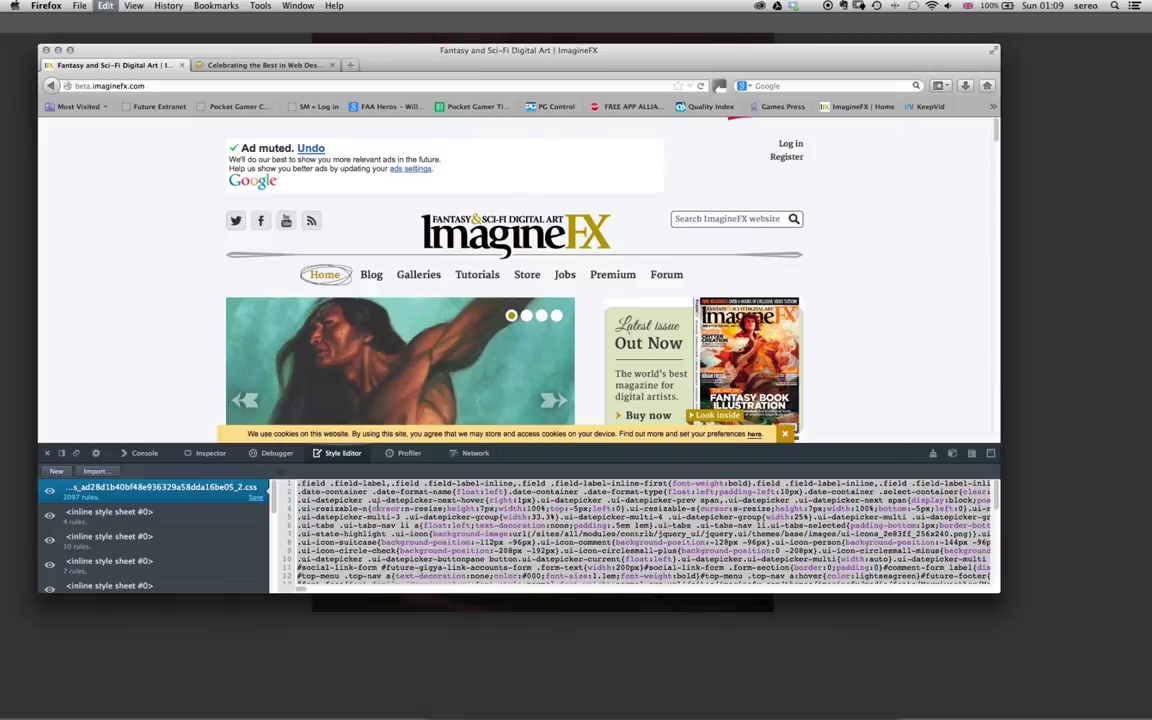
- Switch back to Photoshop, paste the copied code into the green text layer, and reshape its text box into a tall narrow column
key(super+Tab)
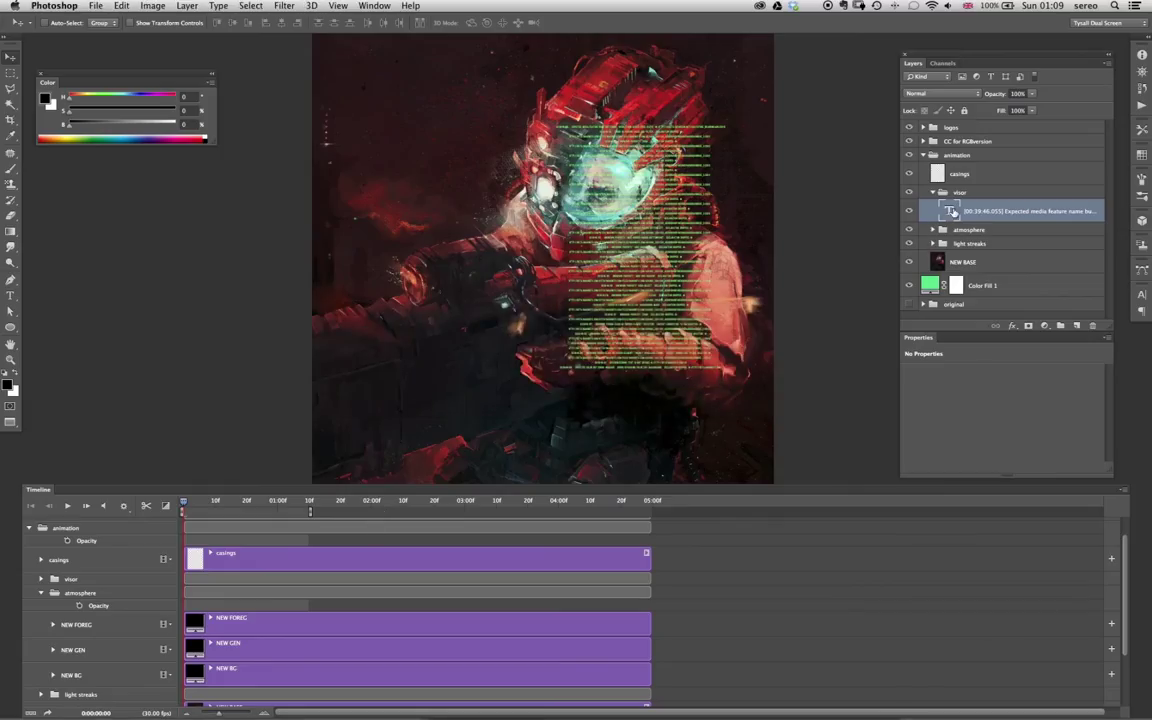
double_click(951, 211)
key(super+v)
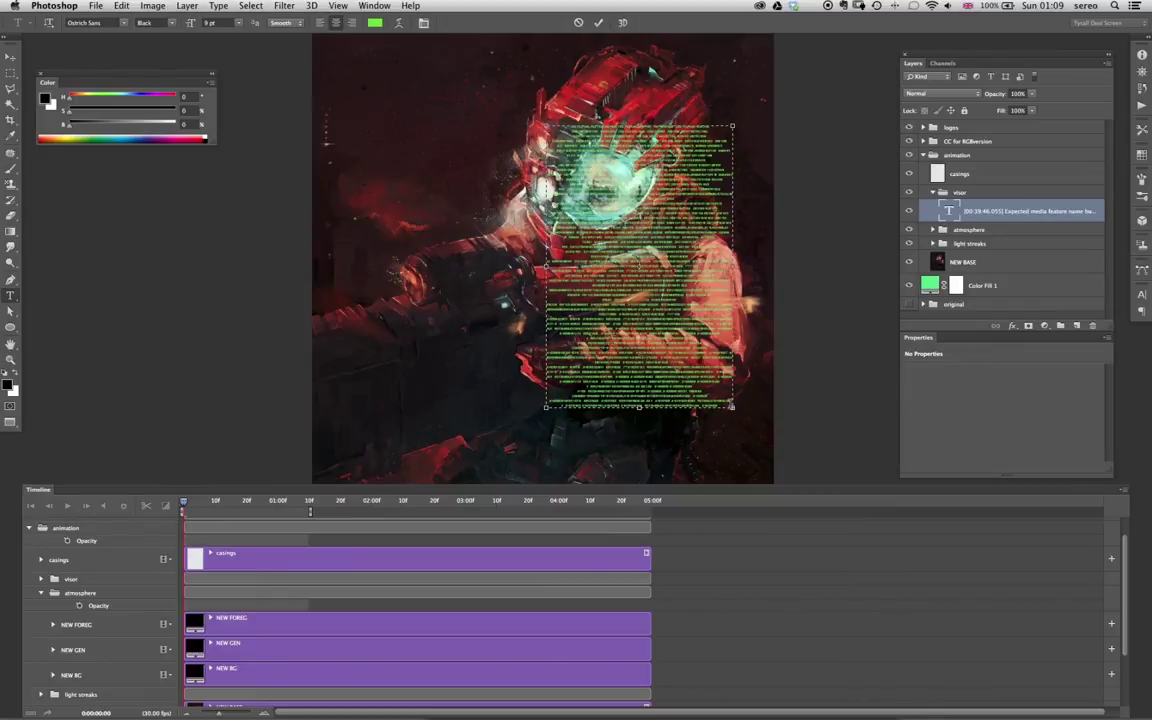
drag(733, 408, 592, 470)
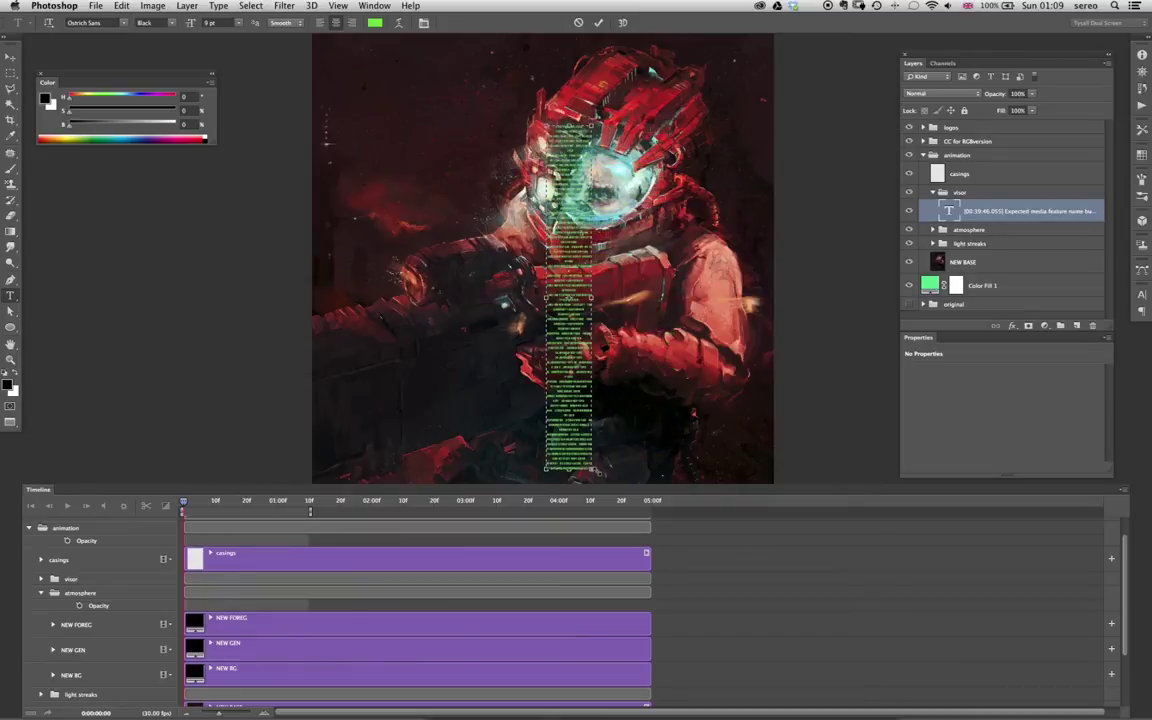
- Set the code text to a font size of 6 pt with 8 pt leading
key(super+a)
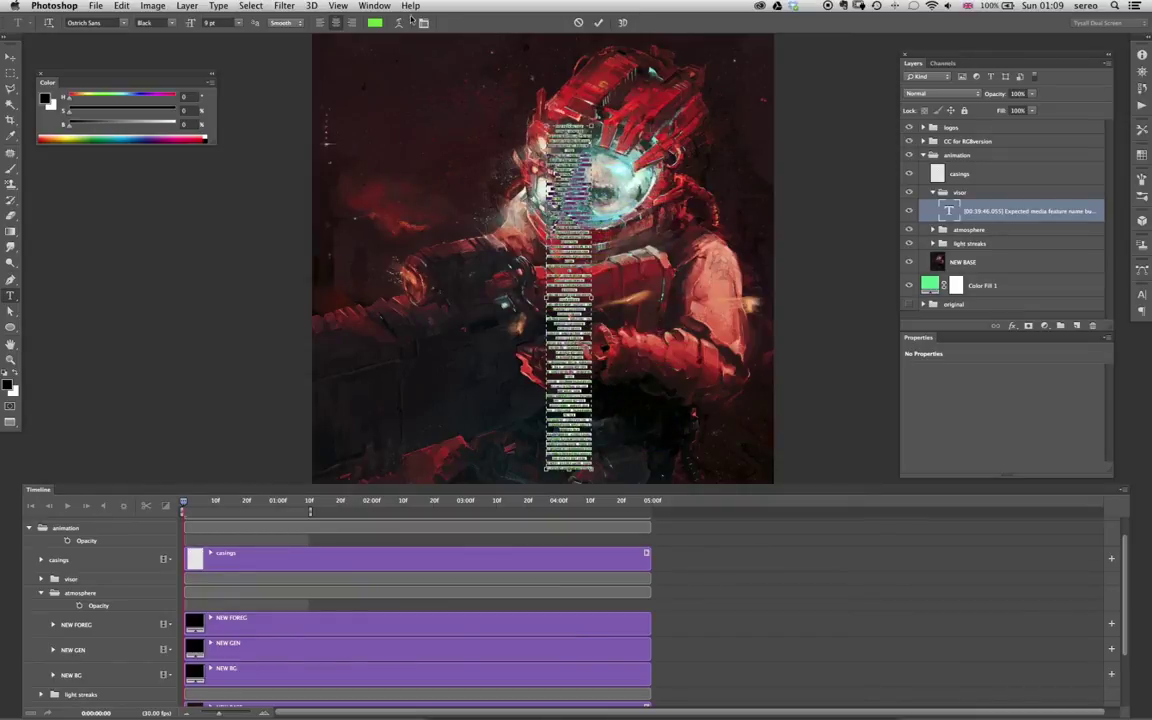
click(239, 22)
click(223, 47)
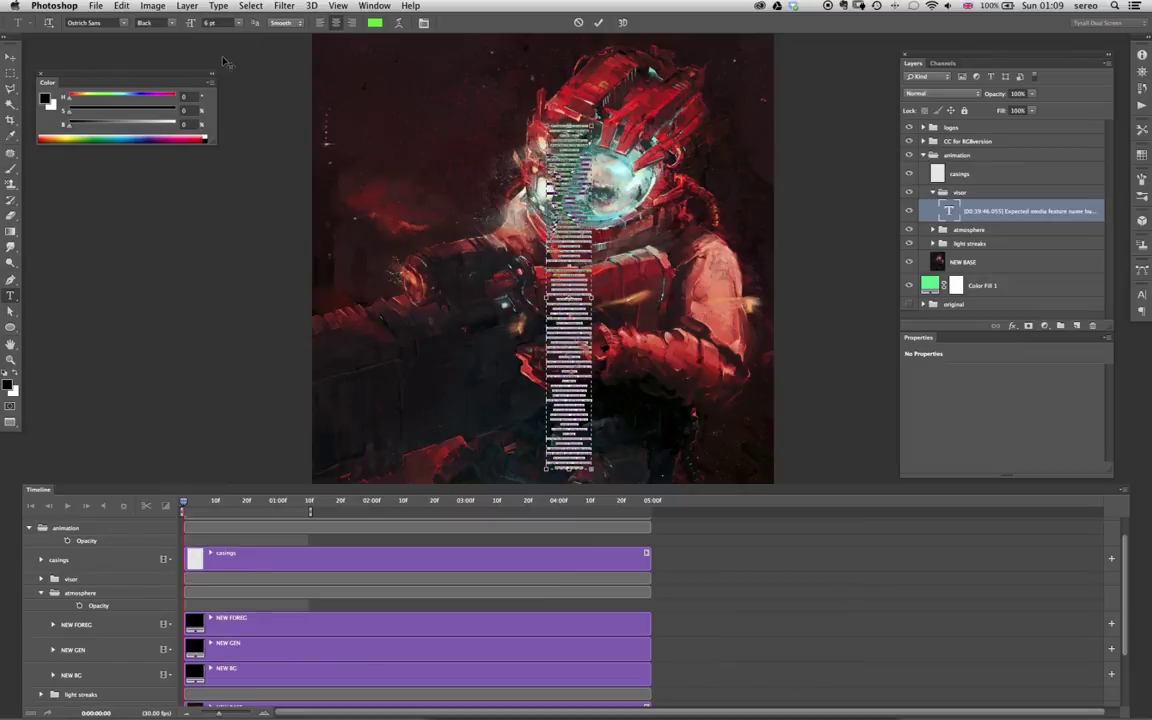
click(423, 22)
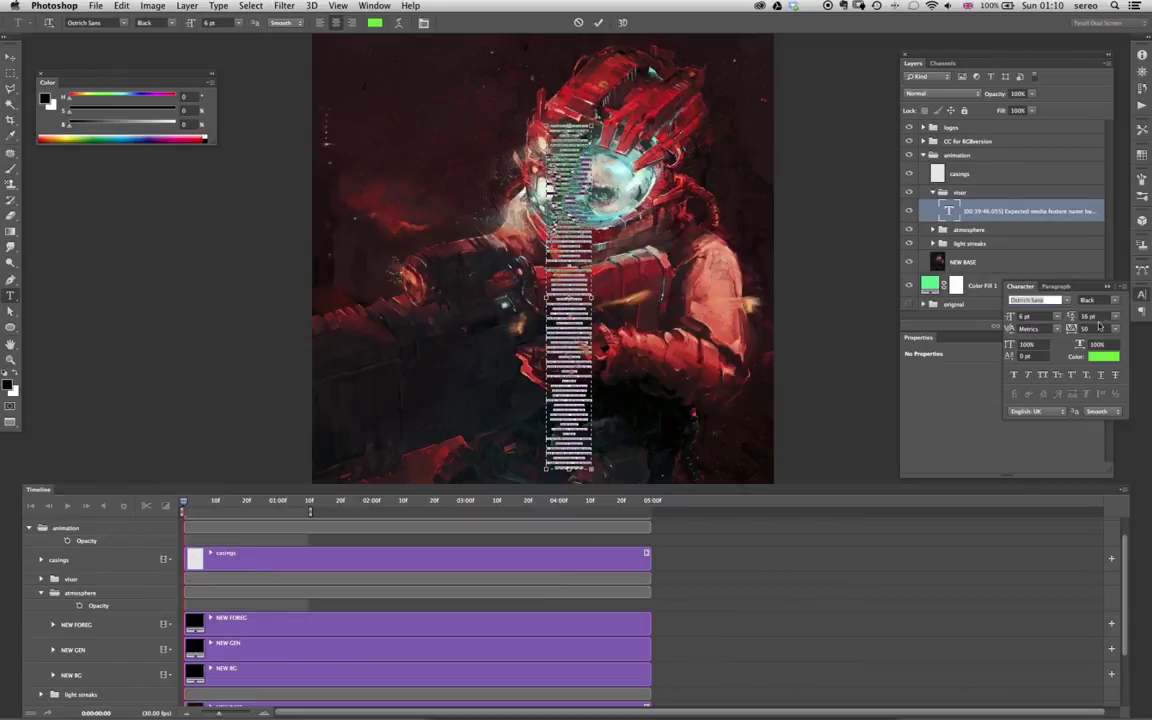
click(1117, 318)
click(1097, 344)
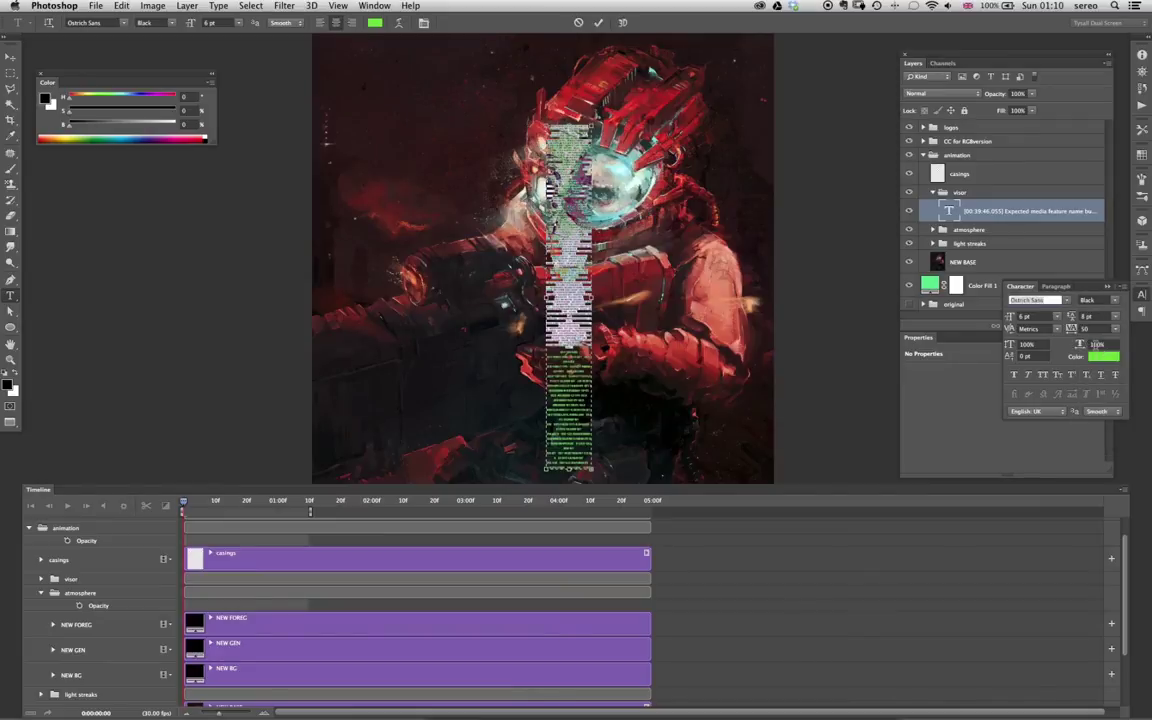
- Select all of the code text and set its leading to 6 pt
click(566, 306)
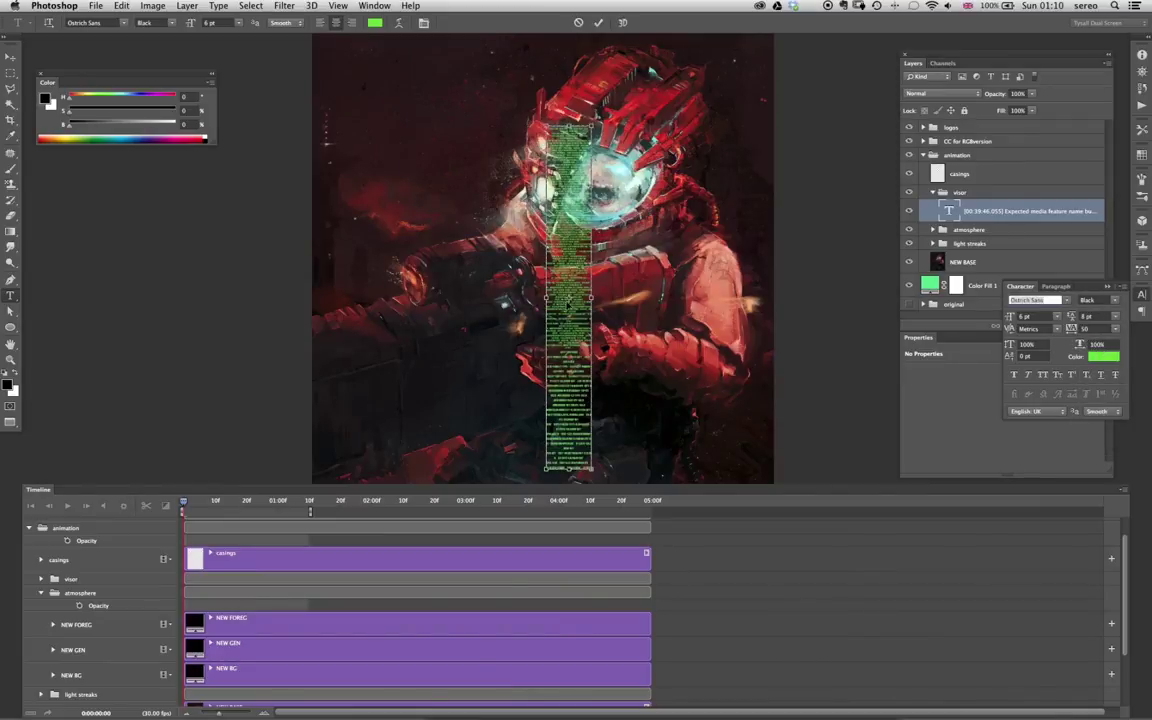
key(super+a)
click(1097, 316)
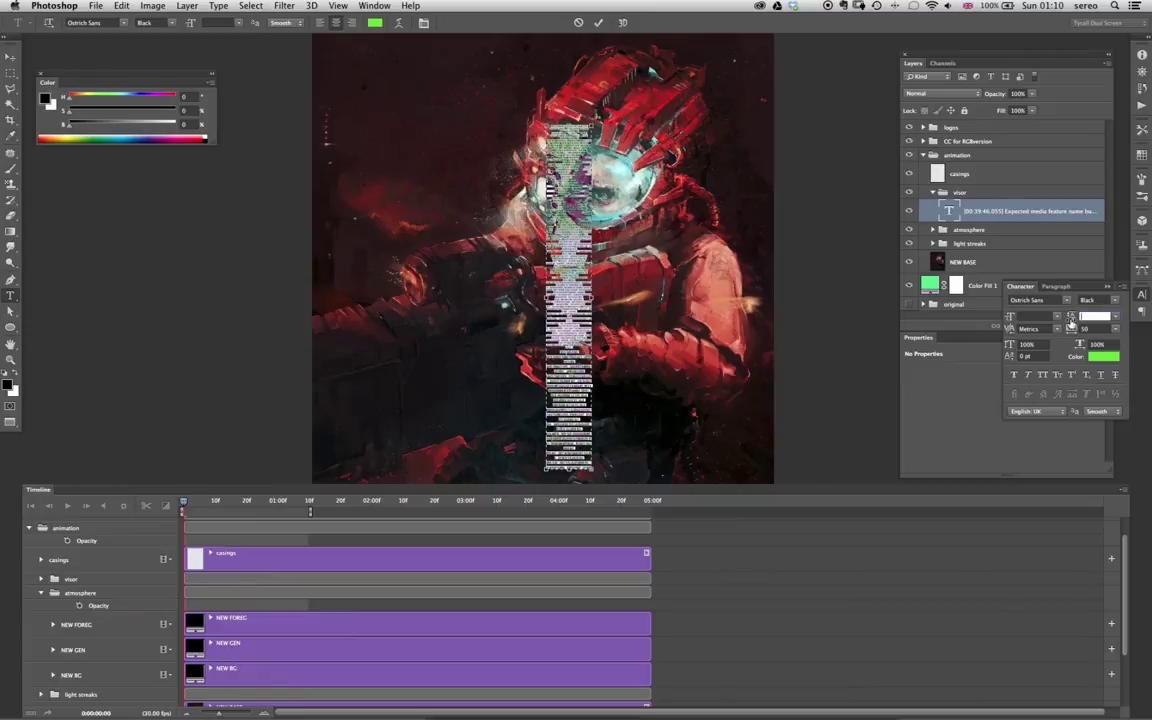
text(5)
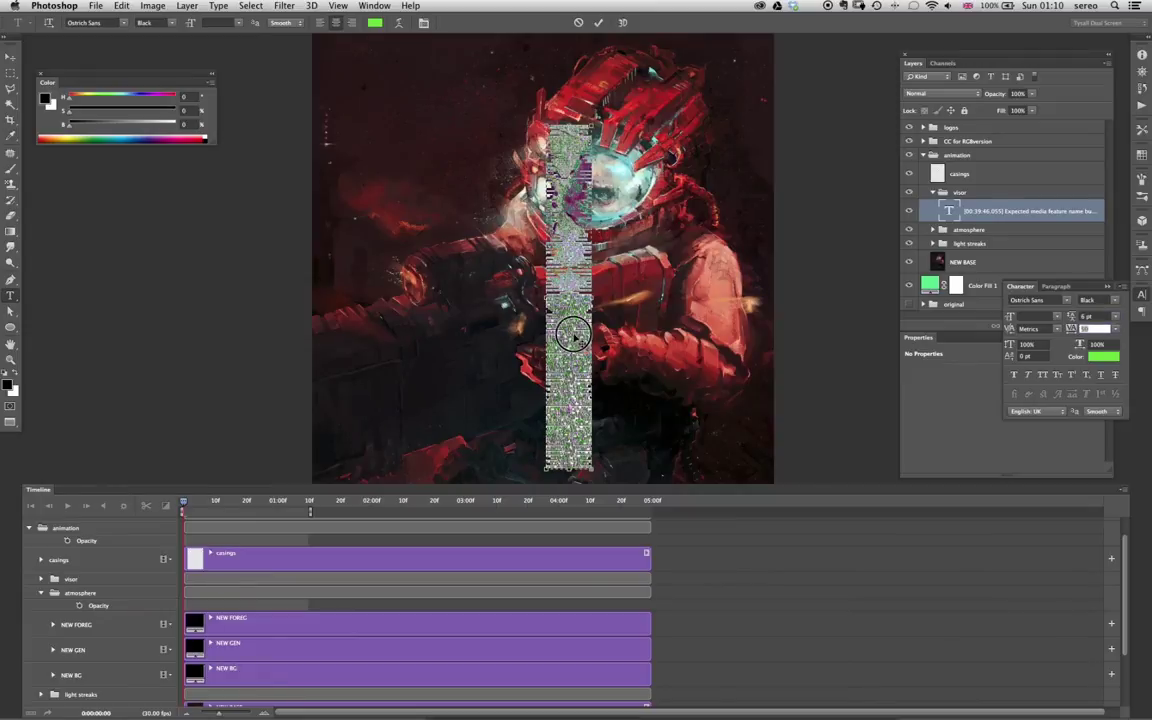
- Set the font size of all the code text to 7 pt and collapse the character settings
click(571, 335)
key(super+a)
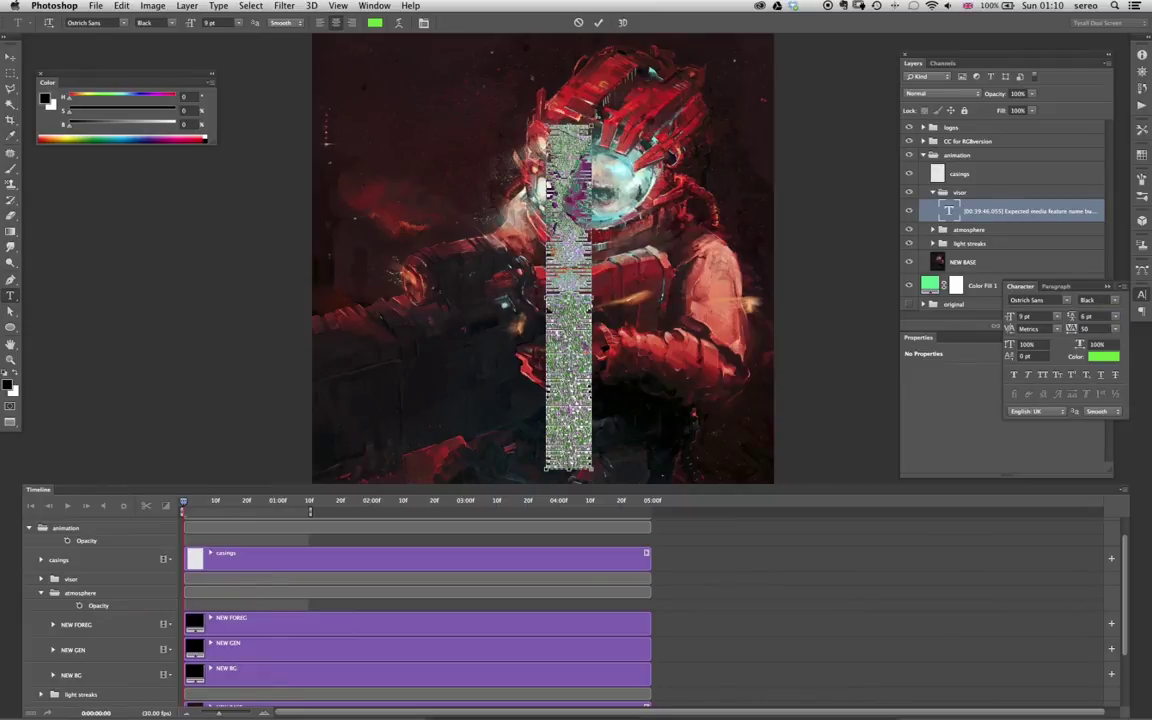
click(1031, 317)
text(7)
key(Return)
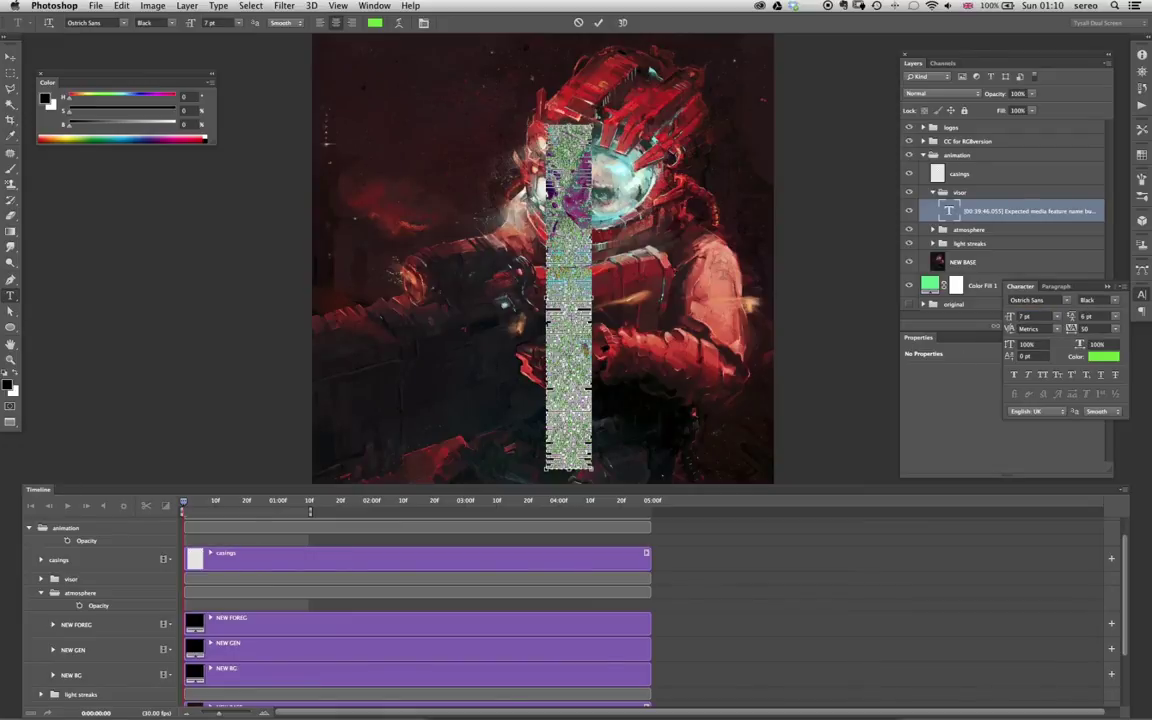
click(568, 337)
click(1108, 286)
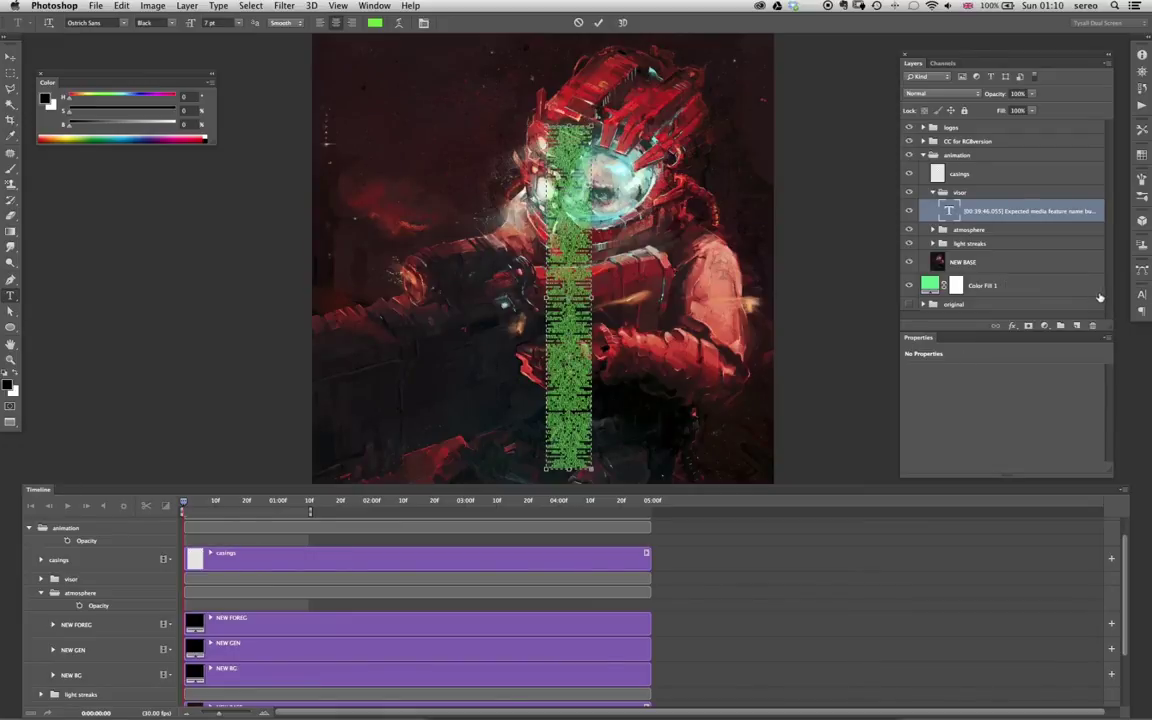
- Commit the code text and move the column across the face side of the helmet's visor
key(super+Return)
key(v)
drag(567, 300, 623, 246)
drag(716, 288, 706, 311)
drag(624, 259, 620, 252)
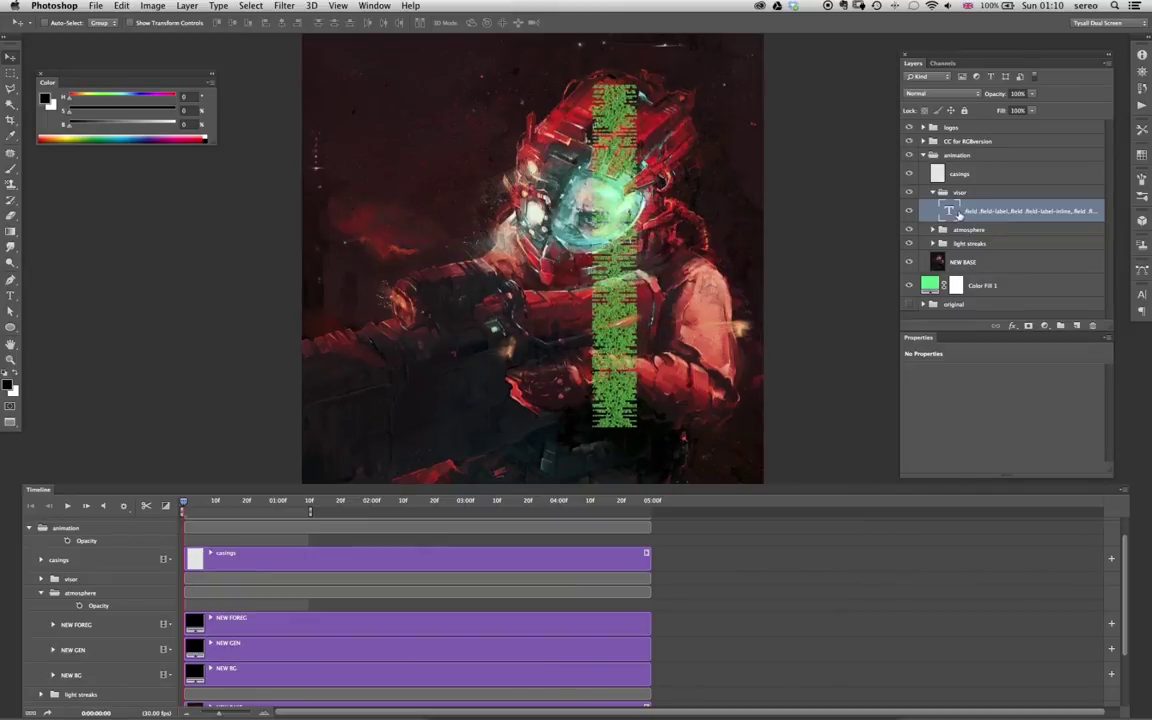
- Add a layer mask to the code text layer and outline the visor glass with the Polygonal Lasso, adding the missed upper edge to the selection
click(1045, 327)
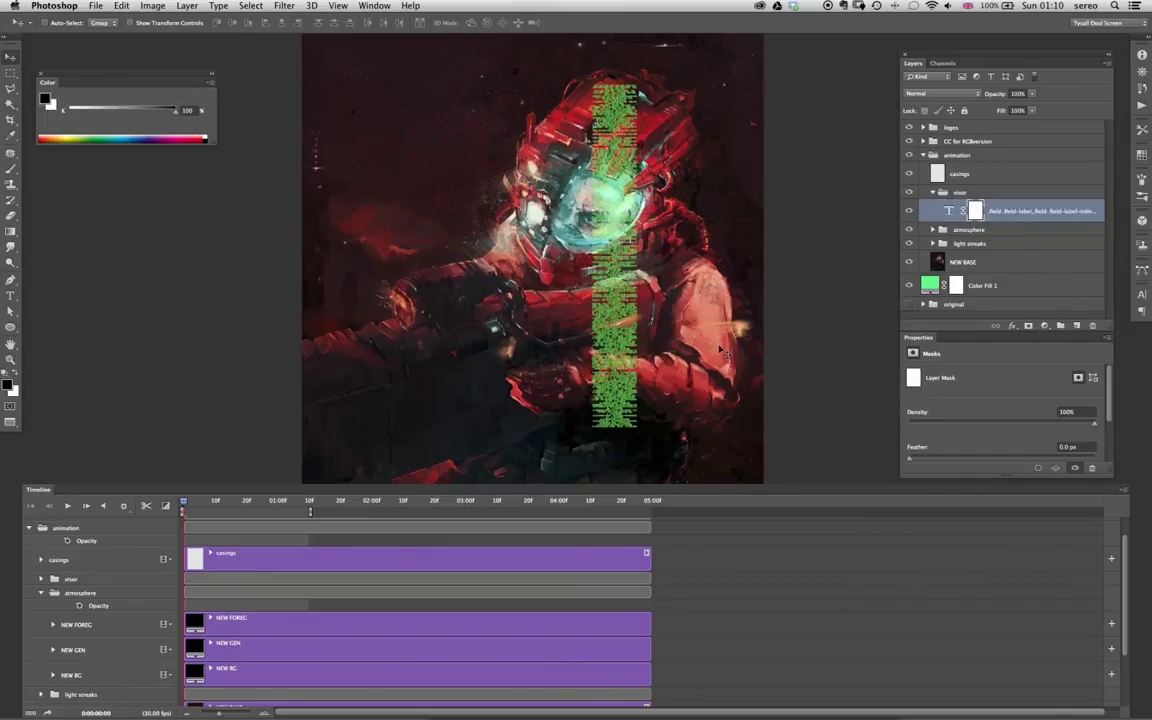
double_click(10, 361)
drag(698, 224, 650, 440)
key(l)
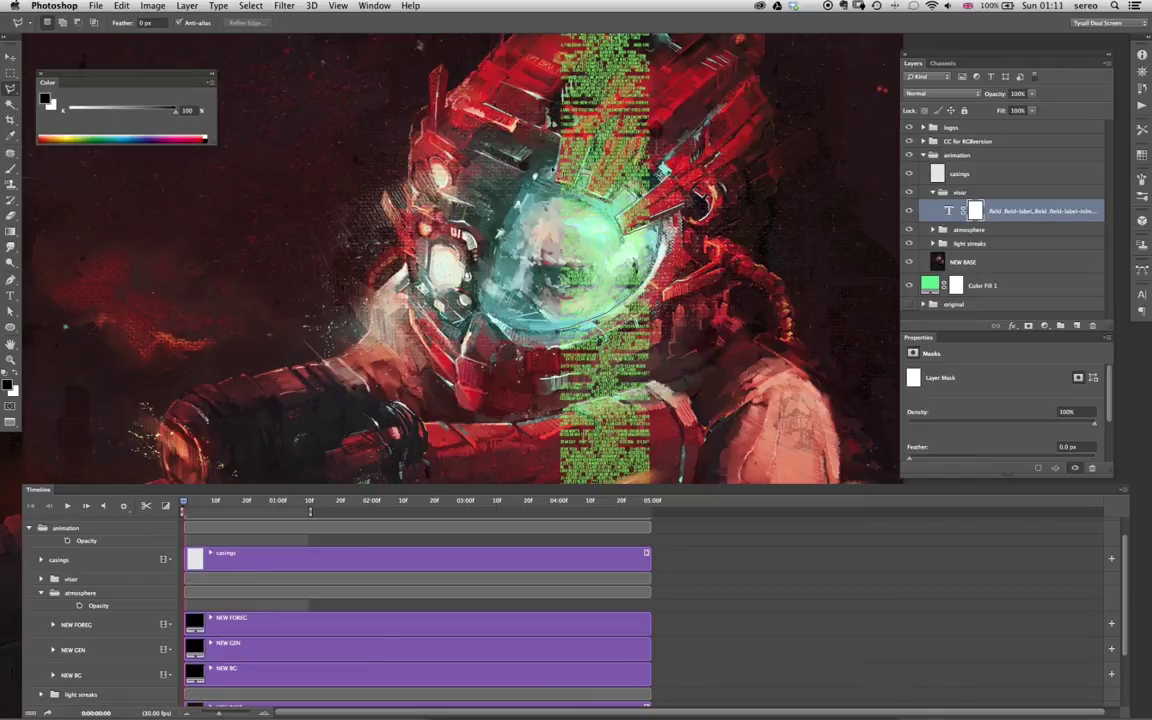
click(525, 200)
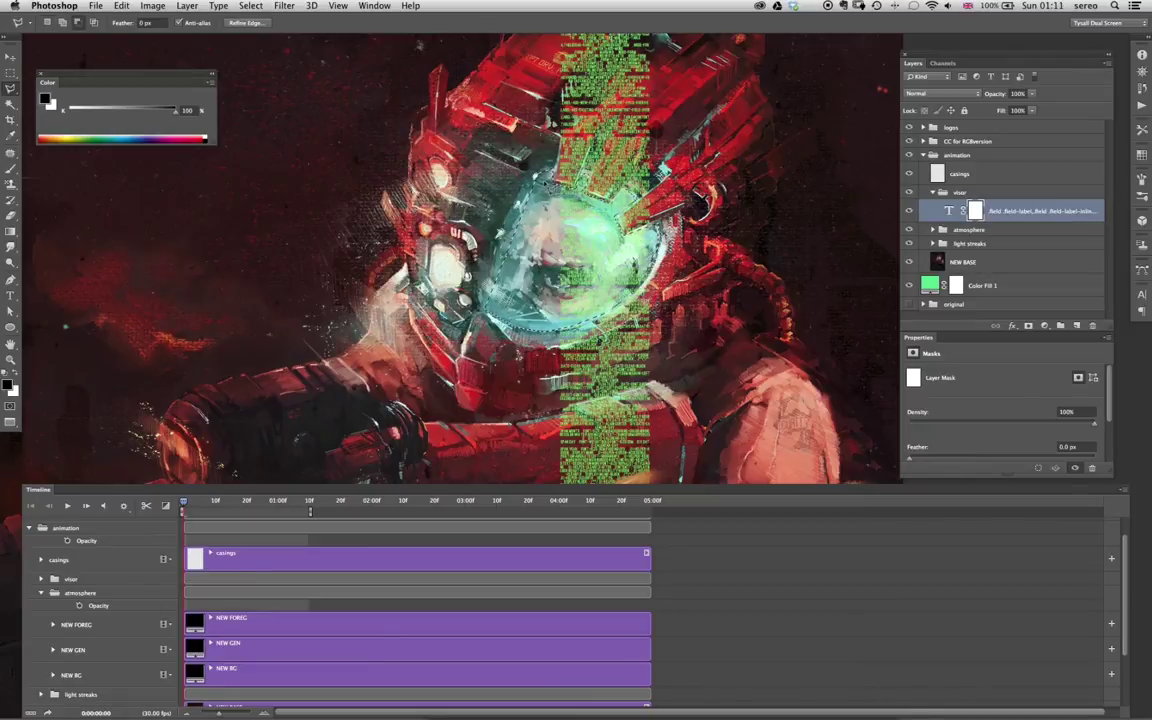
shift+click(541, 184)
click(510, 213)
click(497, 240)
click(482, 291)
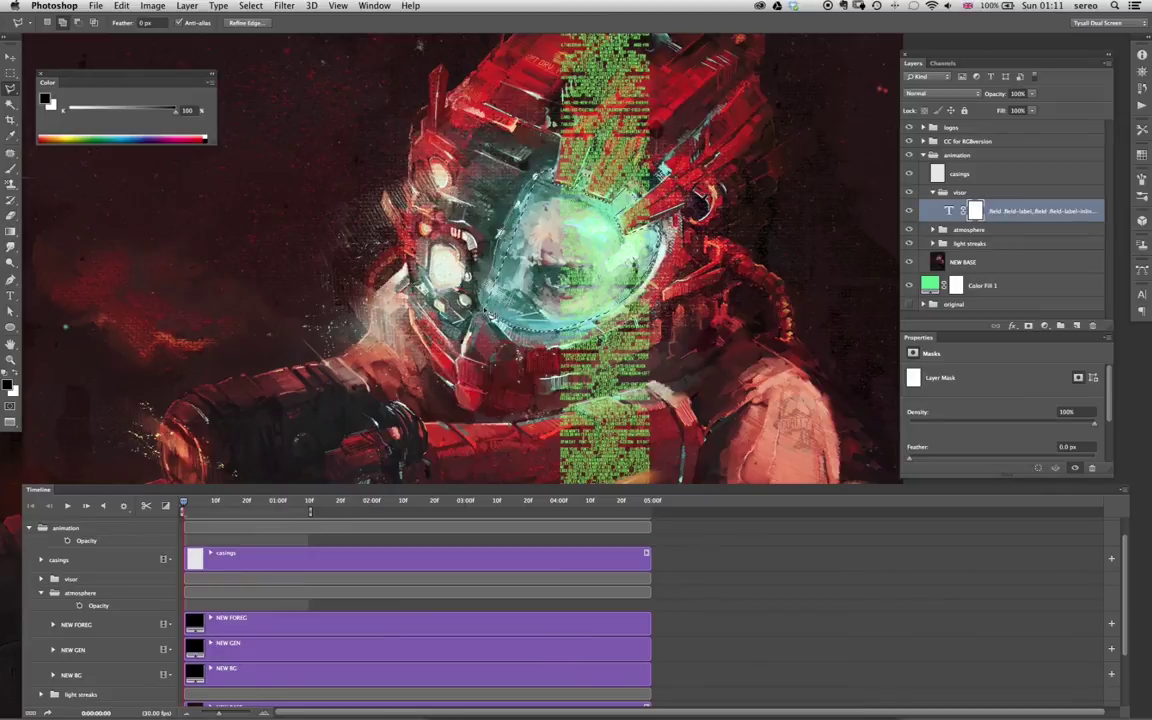
click(541, 184)
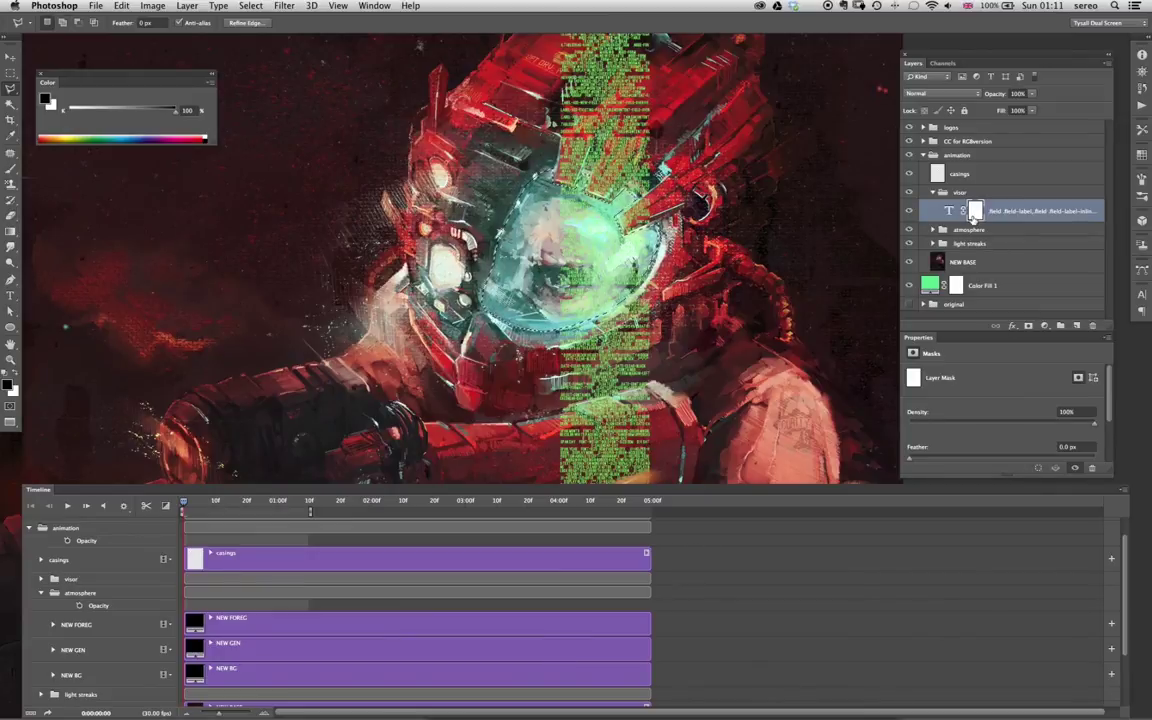
- Fill the visor selection with black on the mask, deselect, and invert the mask to confine the code to the glass
key(alt+BackSpace)
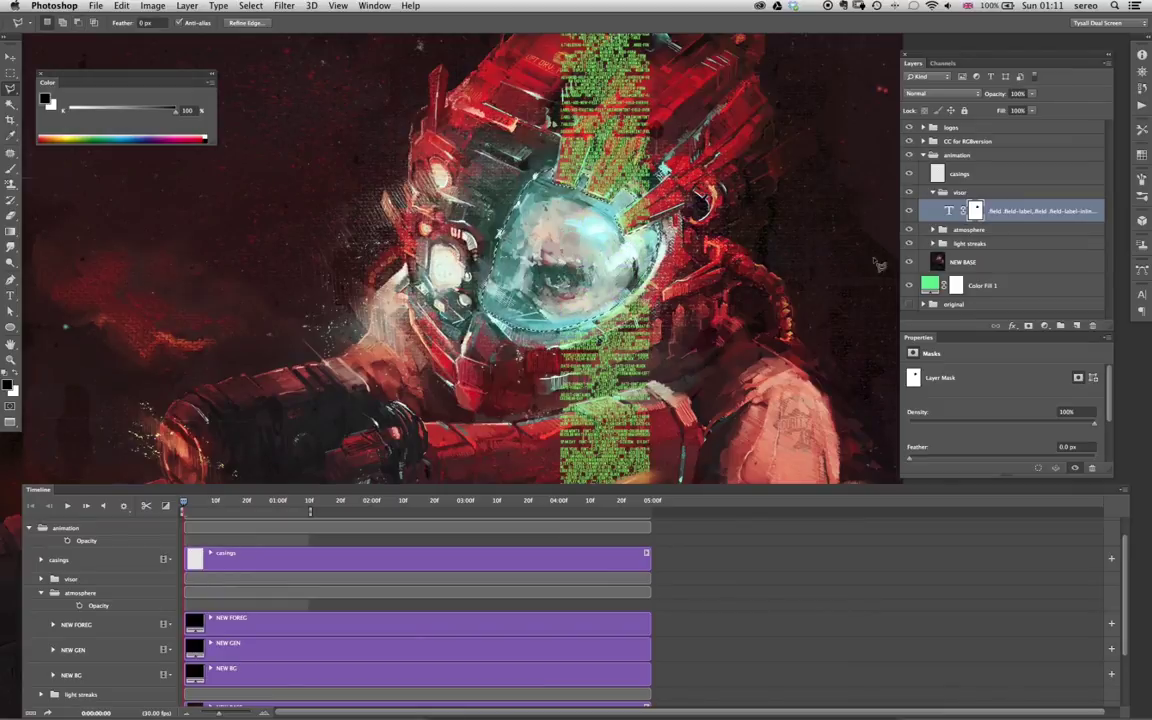
key(m)
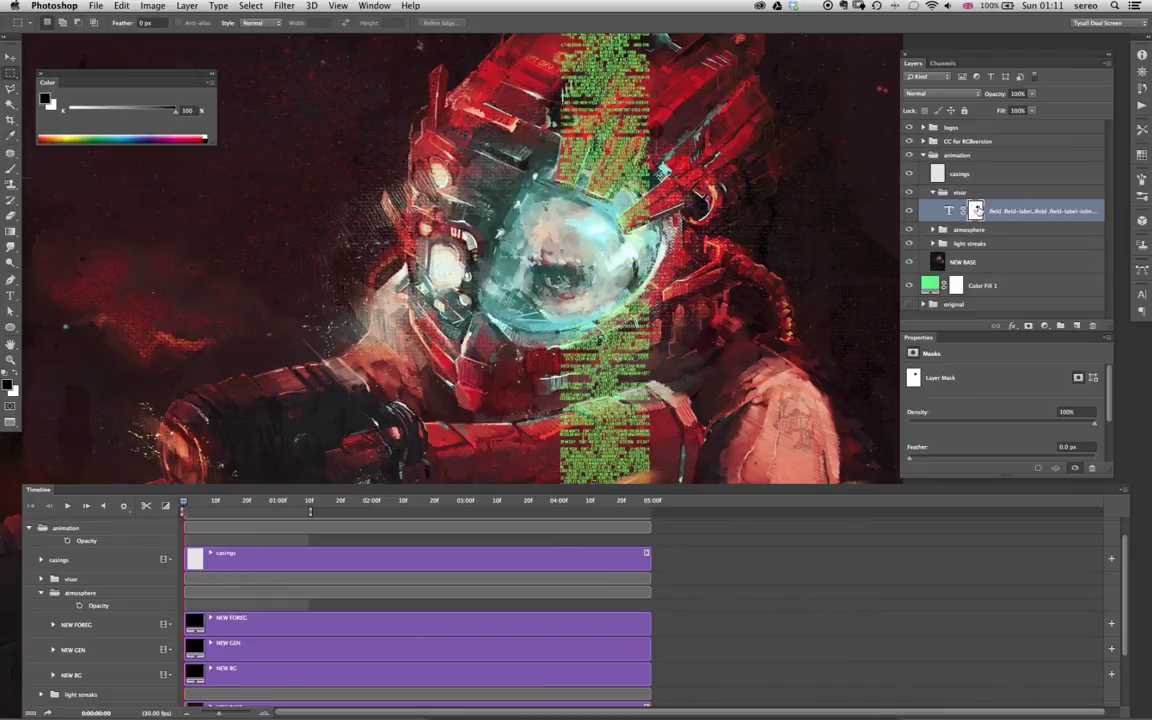
key(ctrl+i)
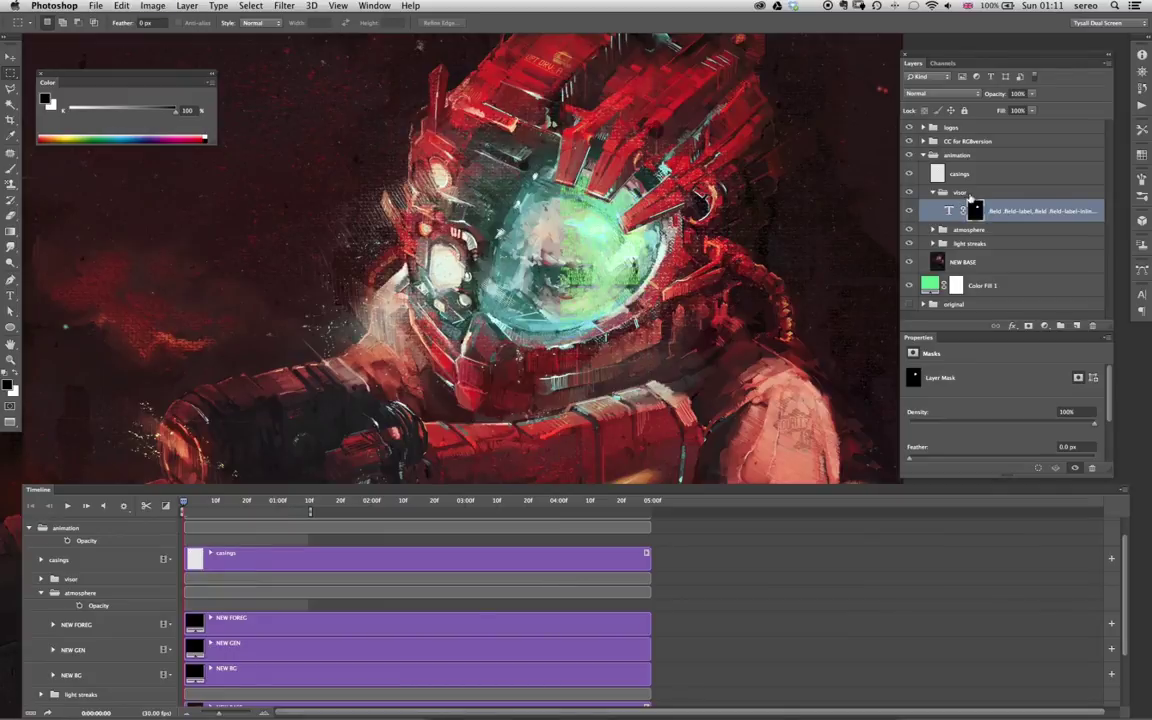
- Inspect the code layer's mask on its own in the canvas and compare the image with the mask disabled and enabled
right_click(978, 211)
click(978, 211)
alt+click(979, 212)
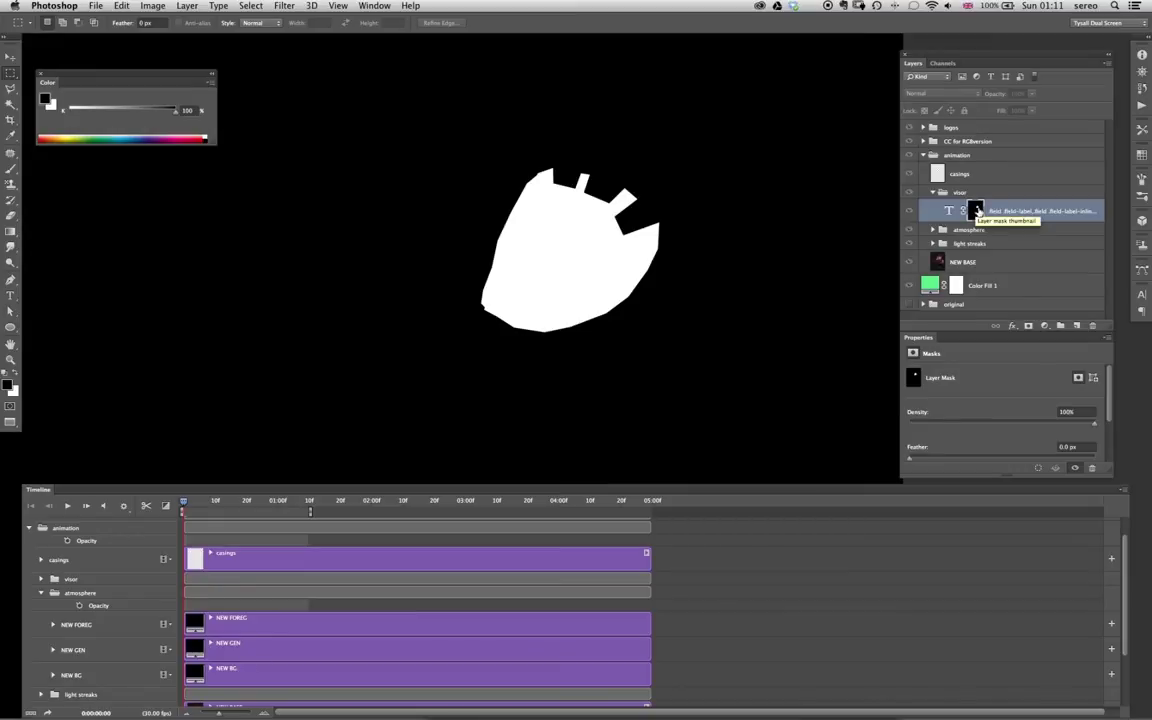
alt+click(977, 210)
shift+click(977, 210)
shift+click(977, 210)
shift+click(977, 210)
shift+click(977, 210)
alt+click(977, 210)
alt+click(977, 211)
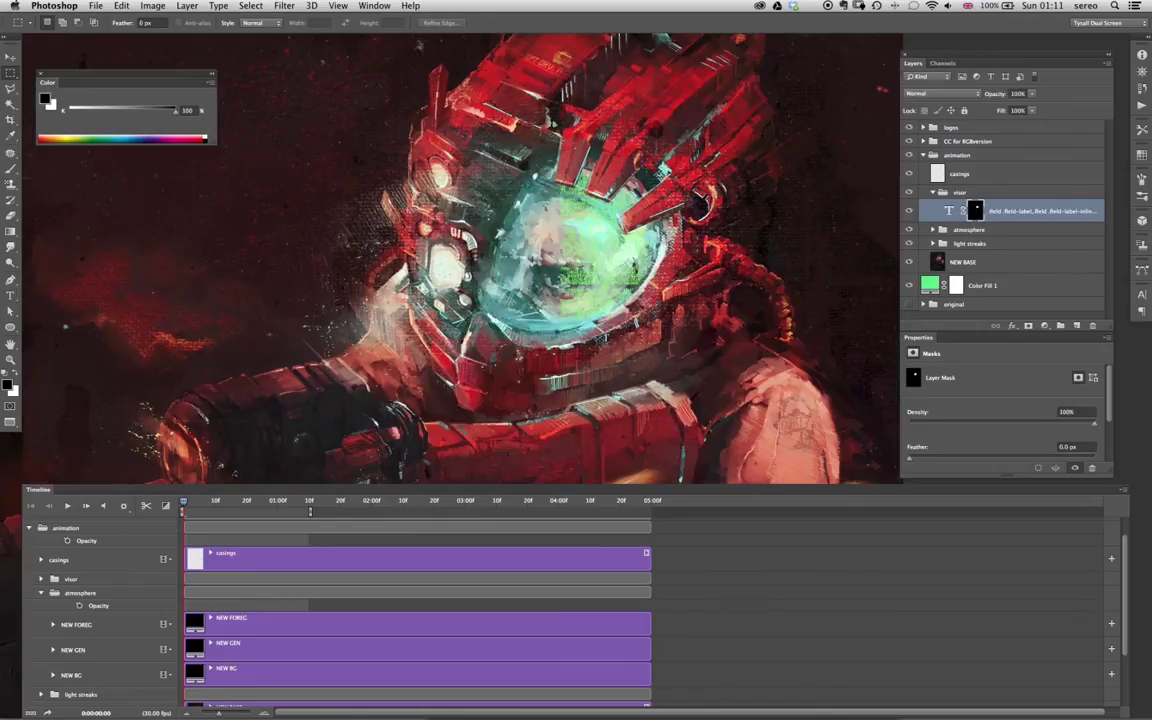
- Ready the Brush tool at 40 px for painting on the code layer's mask, with white as the foreground colour
key(b)
key(bracketleft)
key(bracketleft)
key(bracketleft)
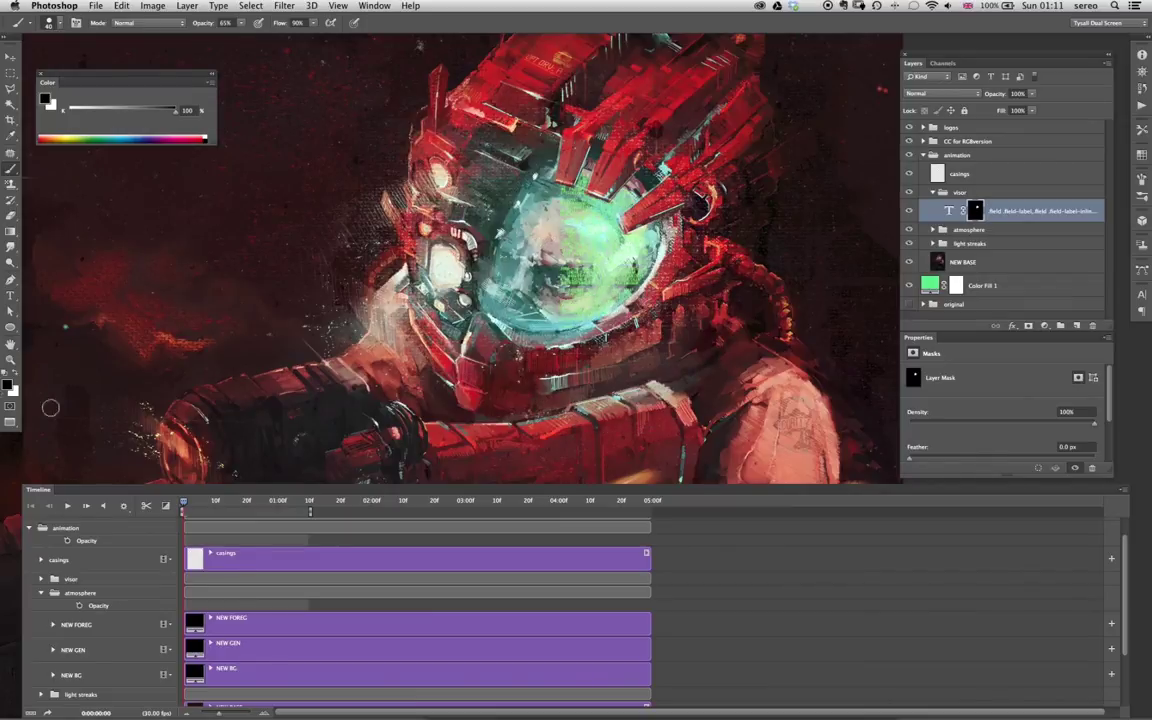
key(x)
key(x)
key(x)
key(x)
key(x)
- Ready a 10 px brush for touching up the code layer's mask around the visor edge, with black as the foreground colour
click(10, 361)
click(530, 191)
key(b)
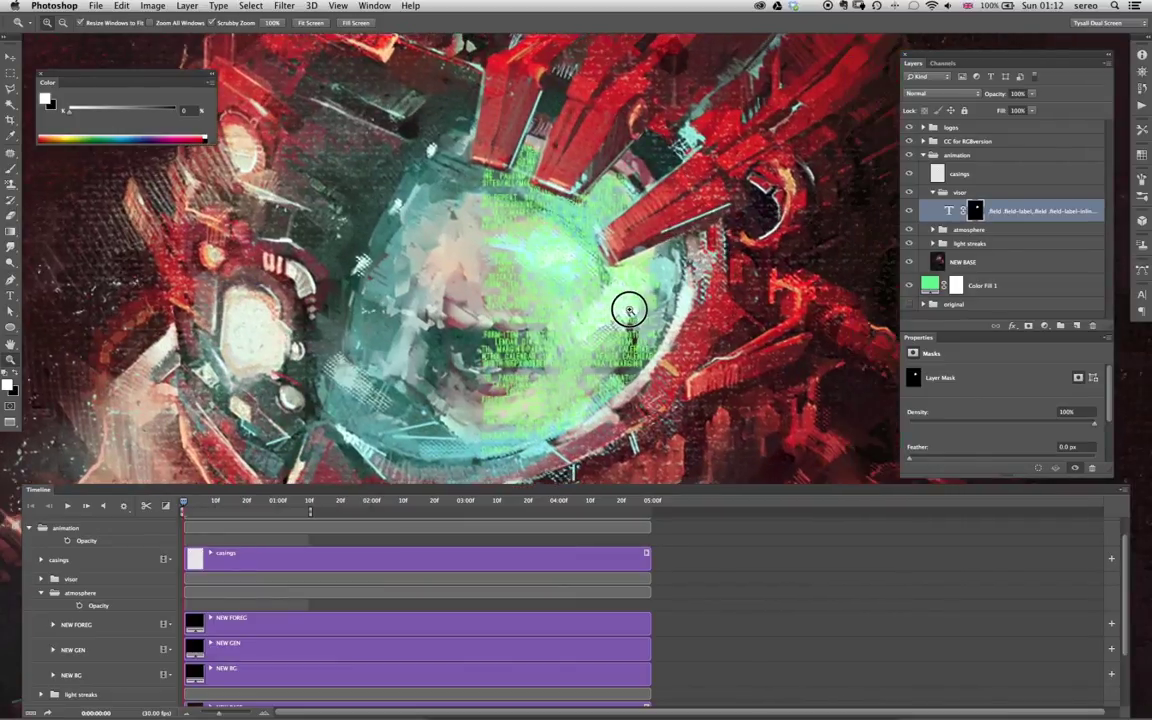
key(bracketleft)
key(bracketleft)
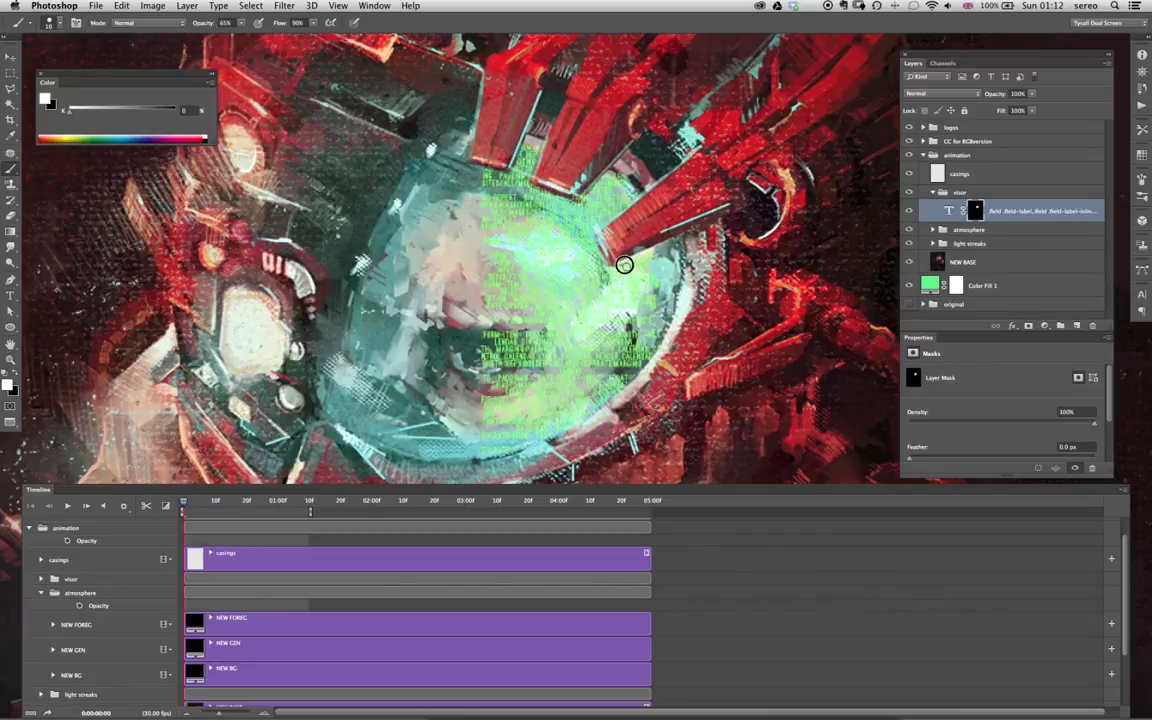
key(x)
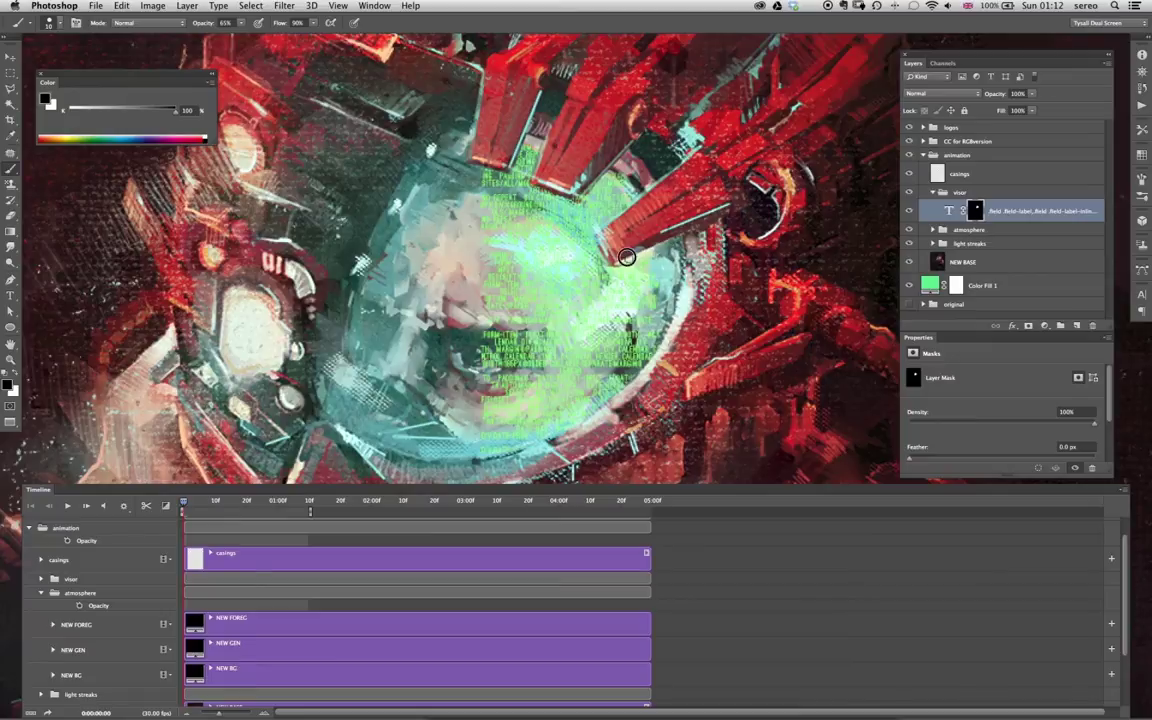
key(x)
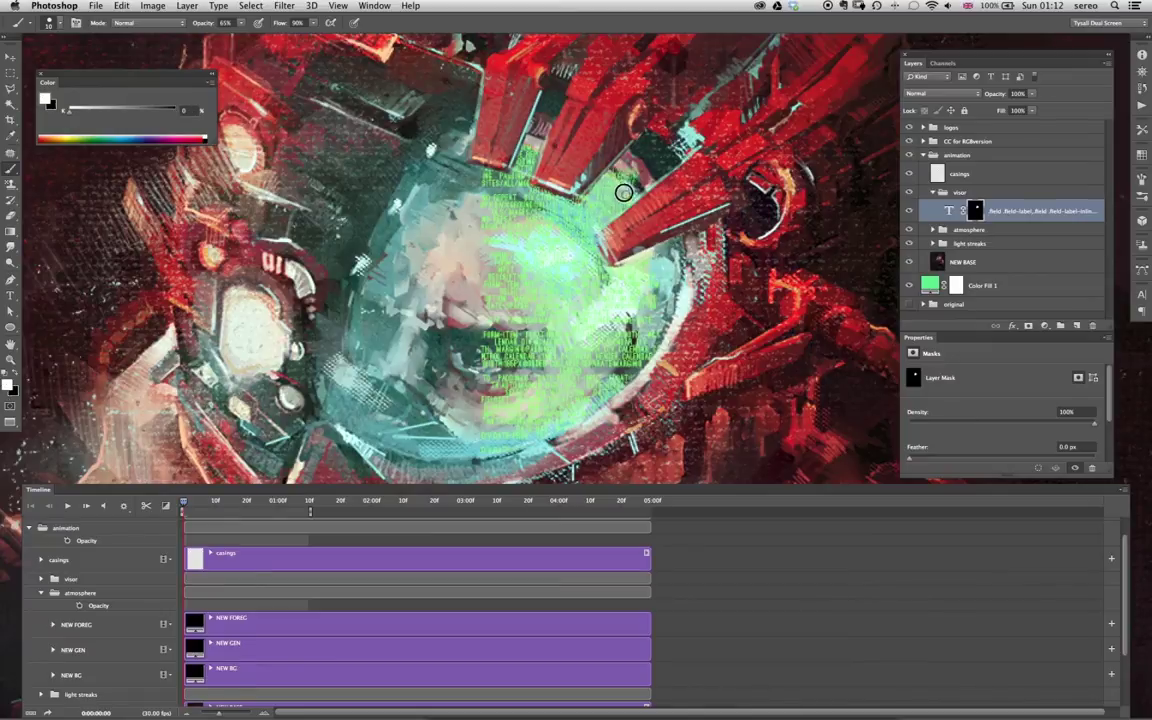
key(x)
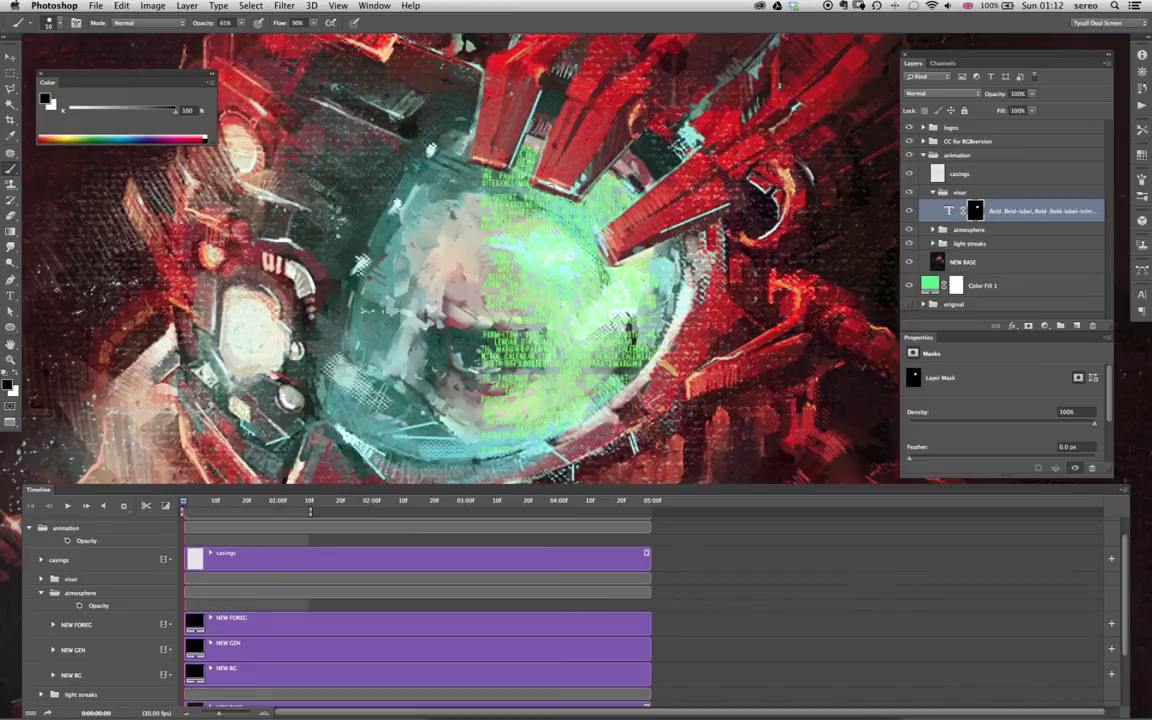
- Open Refine Mask for the code layer's mask and set its preview to the red overlay view
right_click(977, 208)
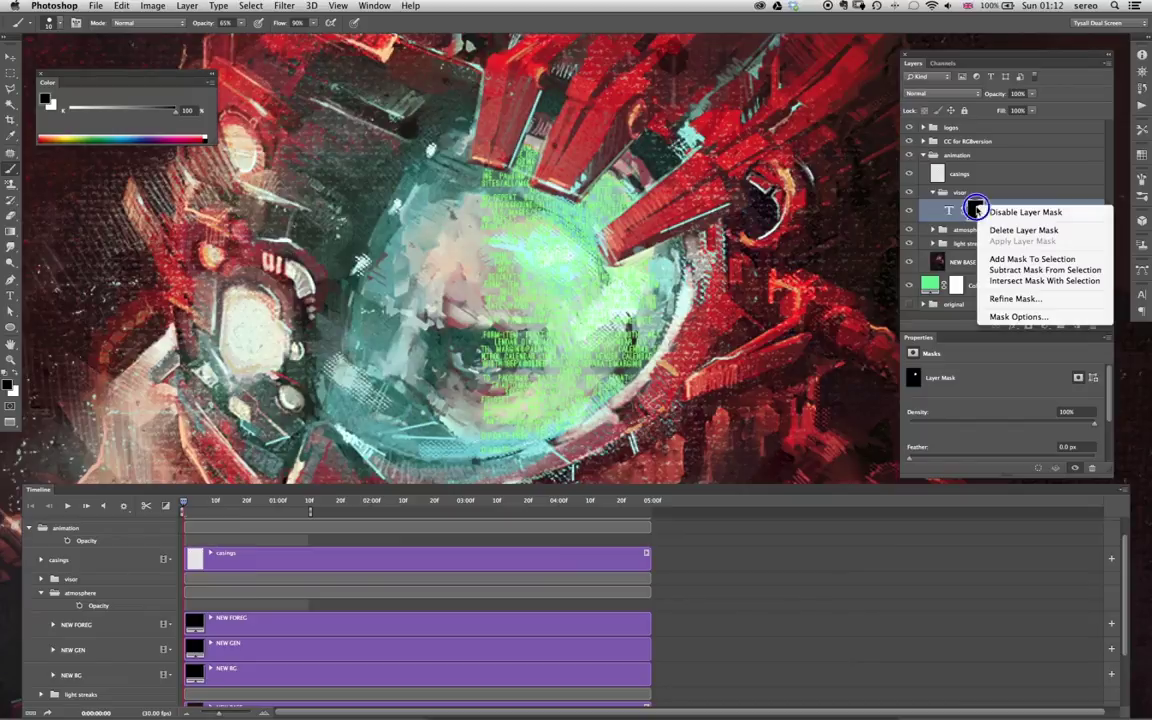
click(1005, 299)
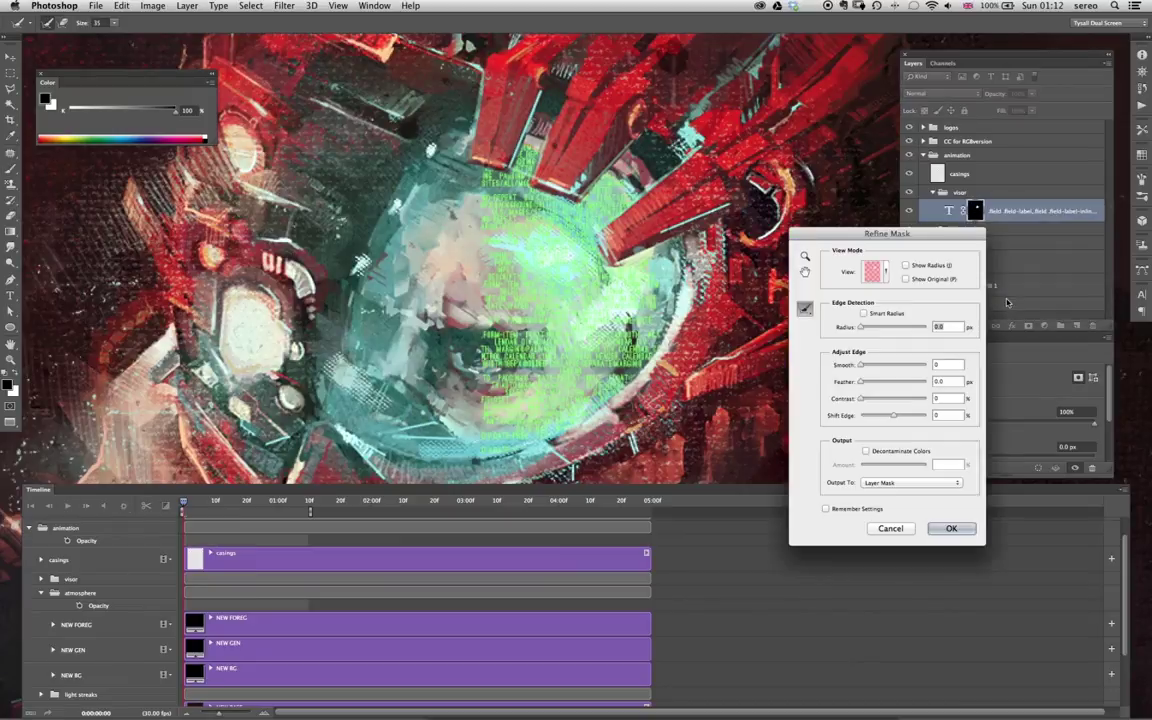
key(f)
key(f)
key(f)
key(f)
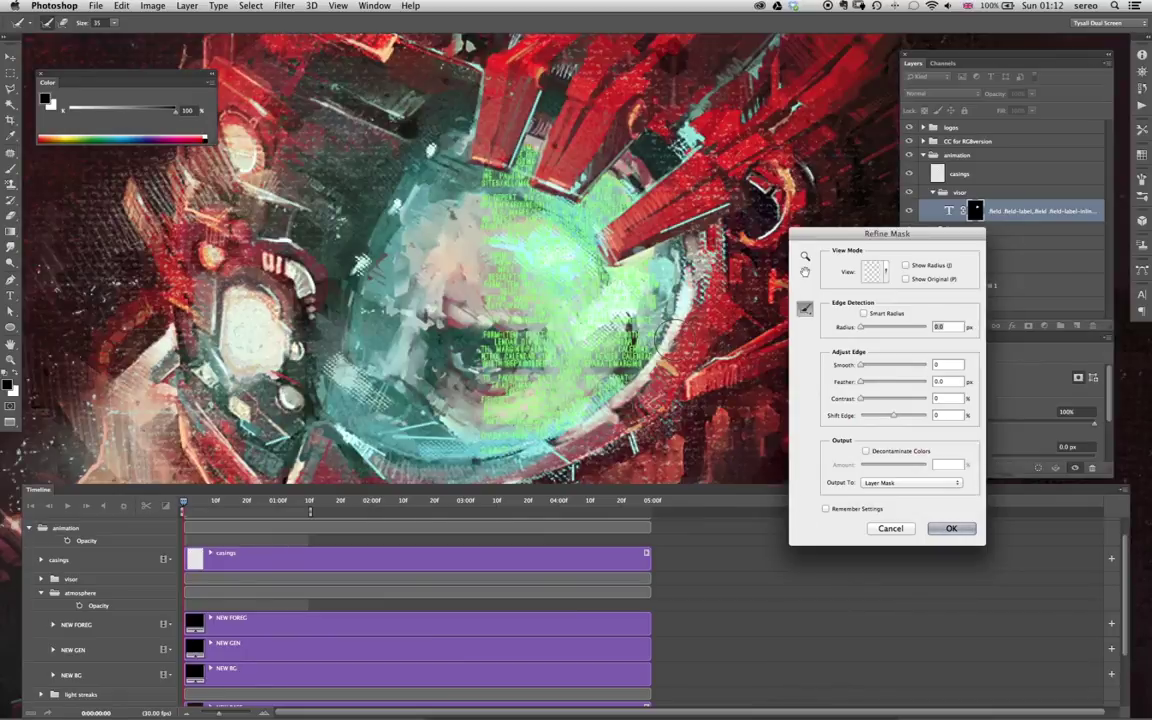
key(f)
key(f)
key(f)
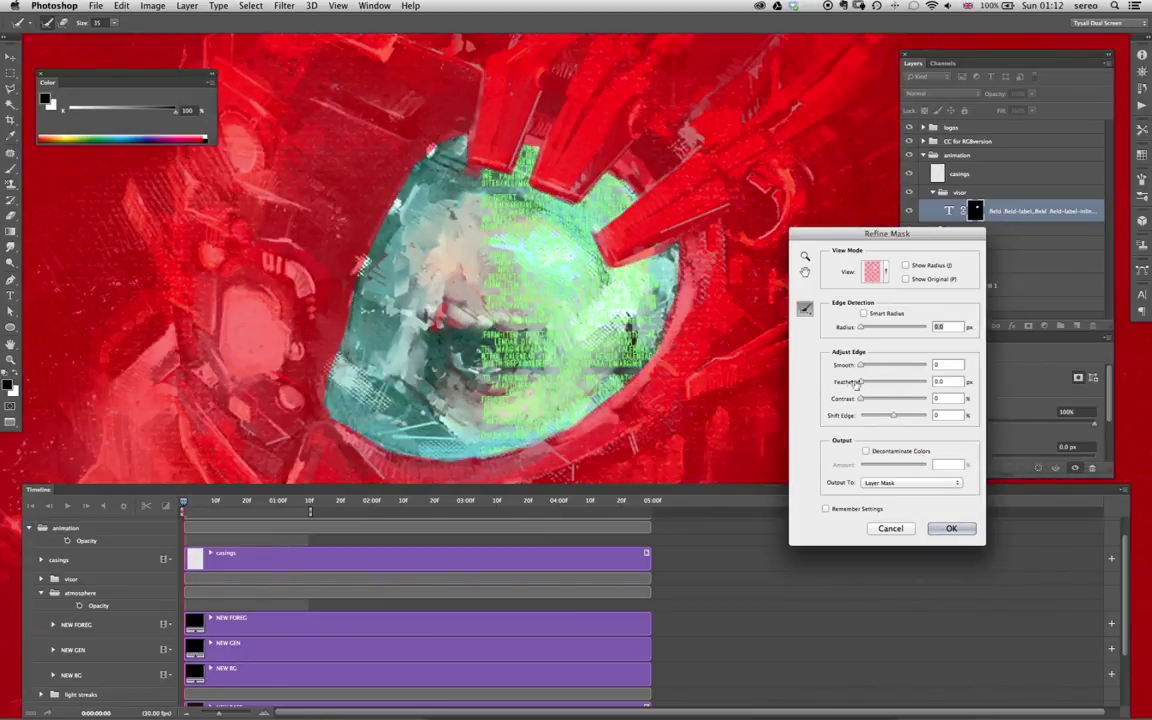
- Soften the visor mask with a slight feather, 4% contrast and a -36% edge shift, and output it to the layer mask
drag(892, 417, 874, 382)
drag(861, 398, 870, 383)
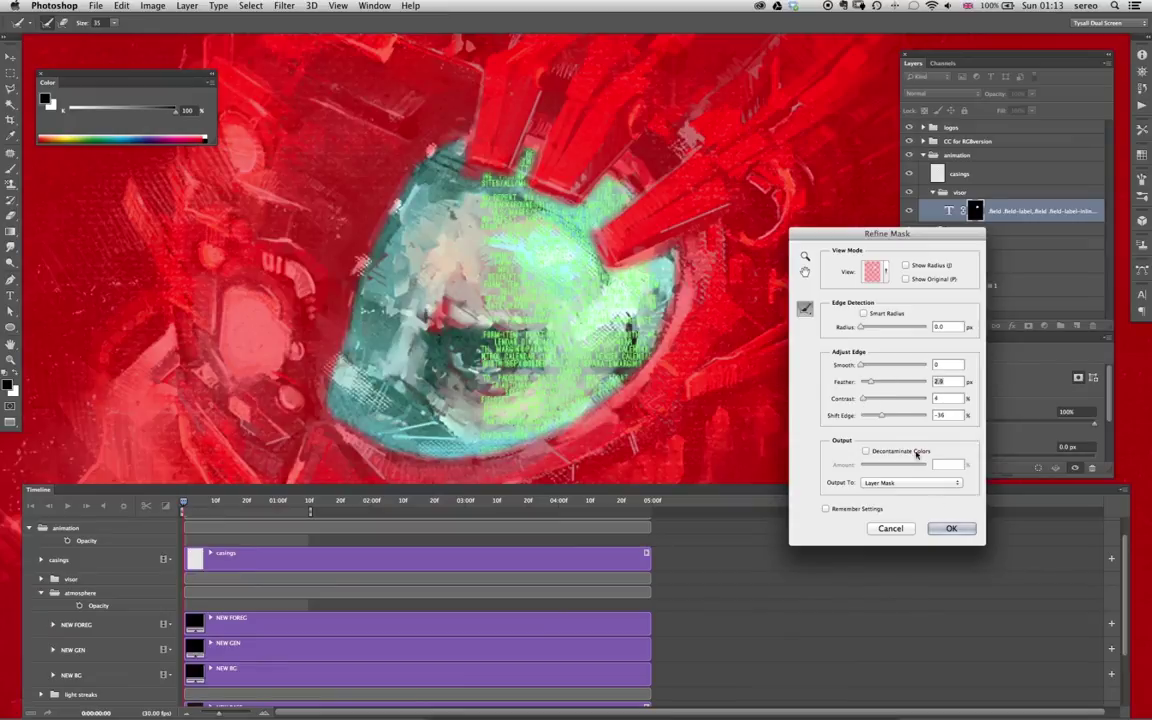
click(951, 527)
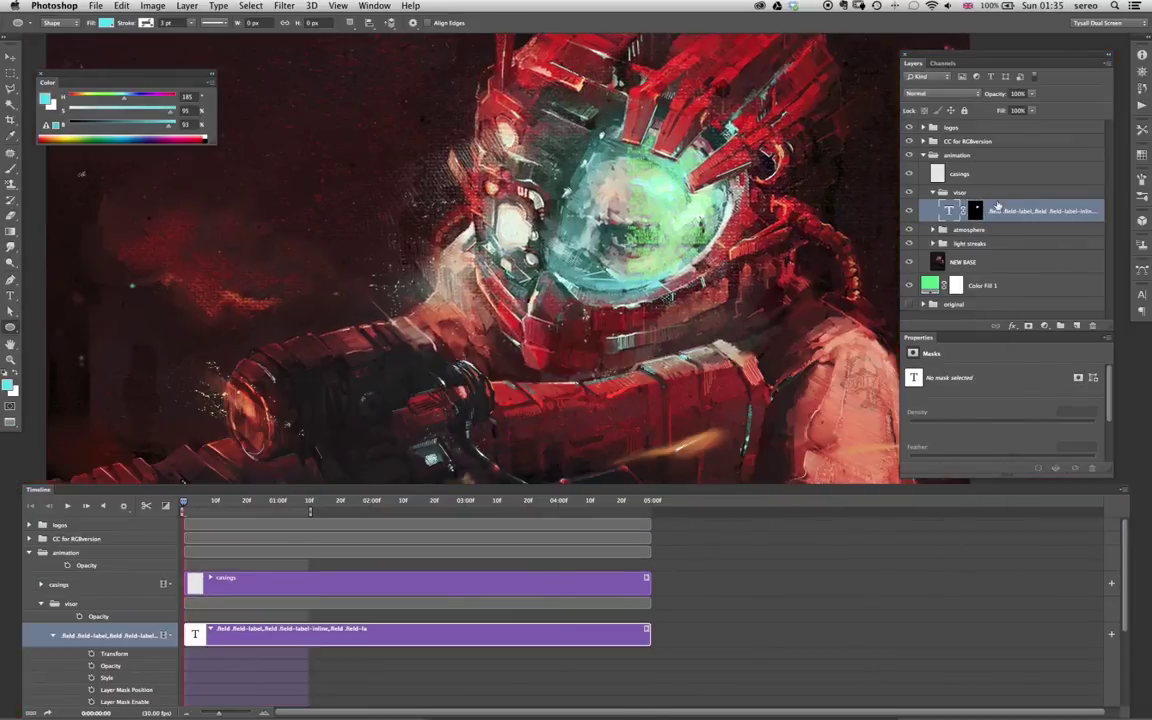
- Move the mask from the code text layer to the visor group and convert the text layer to a smart object
drag(978, 211, 979, 196)
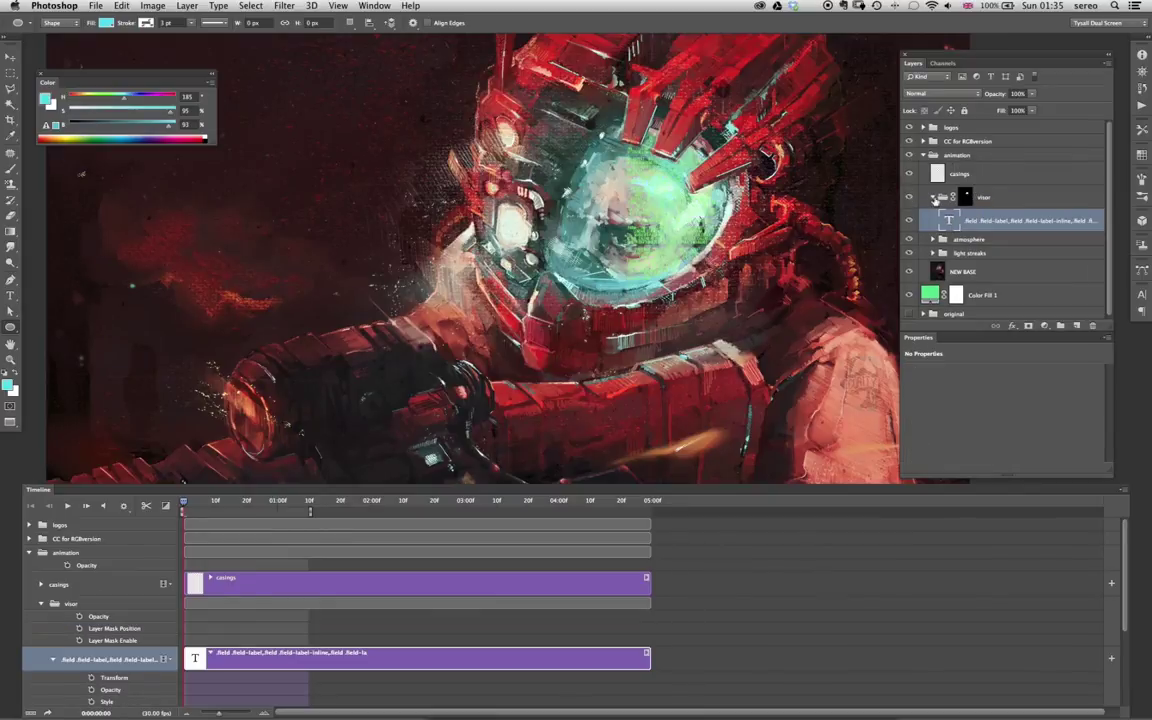
right_click(1078, 219)
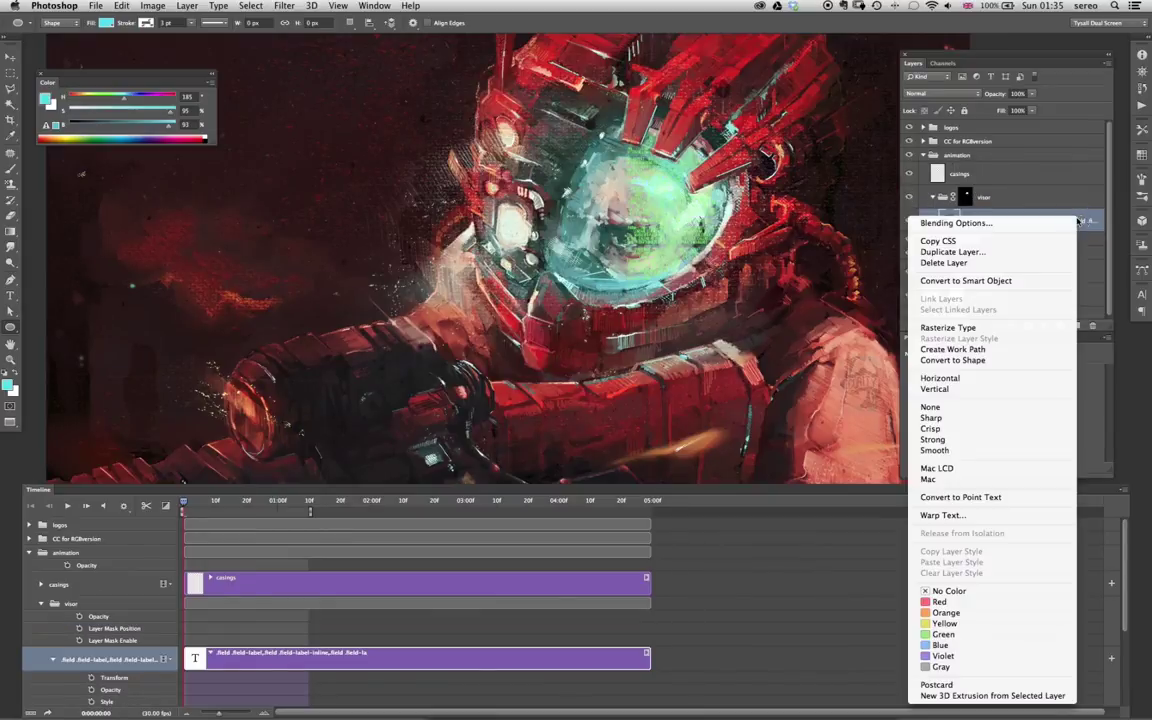
click(966, 281)
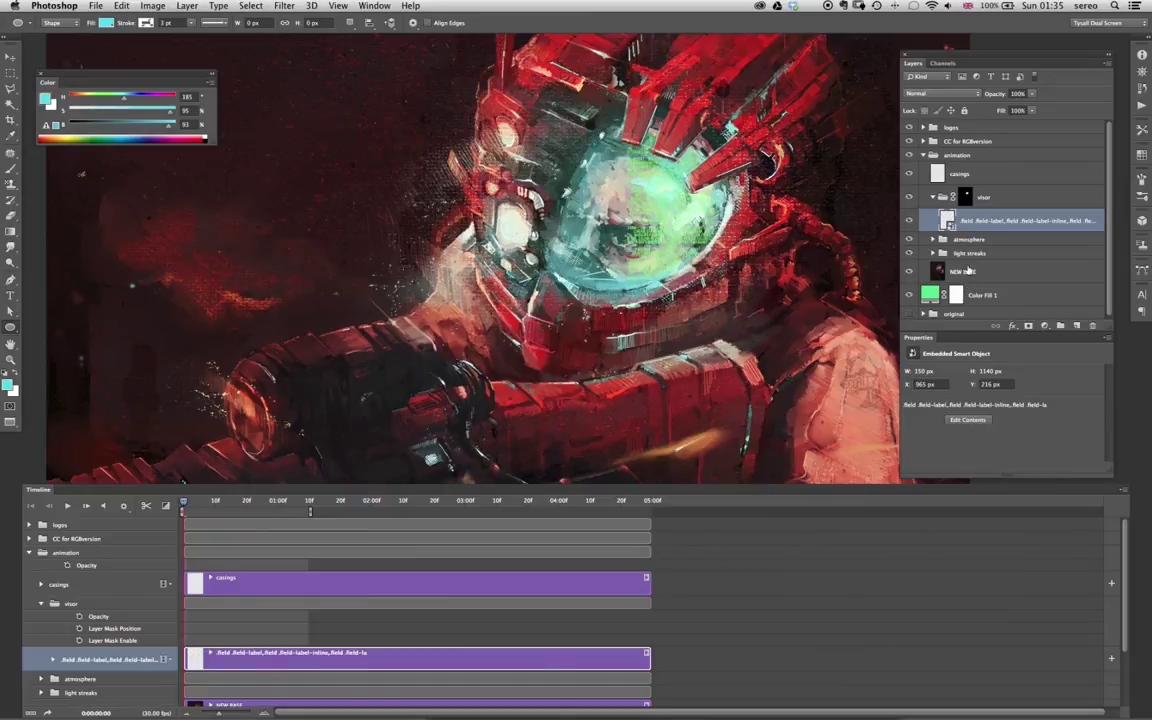
- Recolour the code text inside the smart object to cyan and return to the painting
double_click(948, 220)
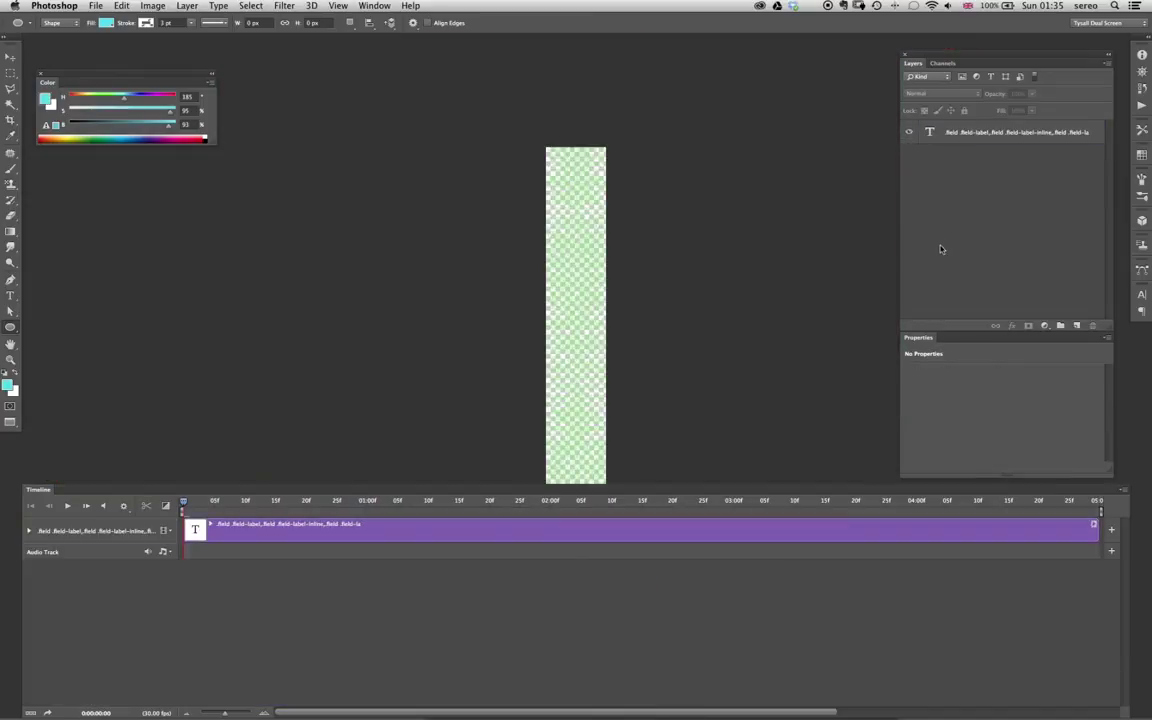
drag(644, 358, 681, 286)
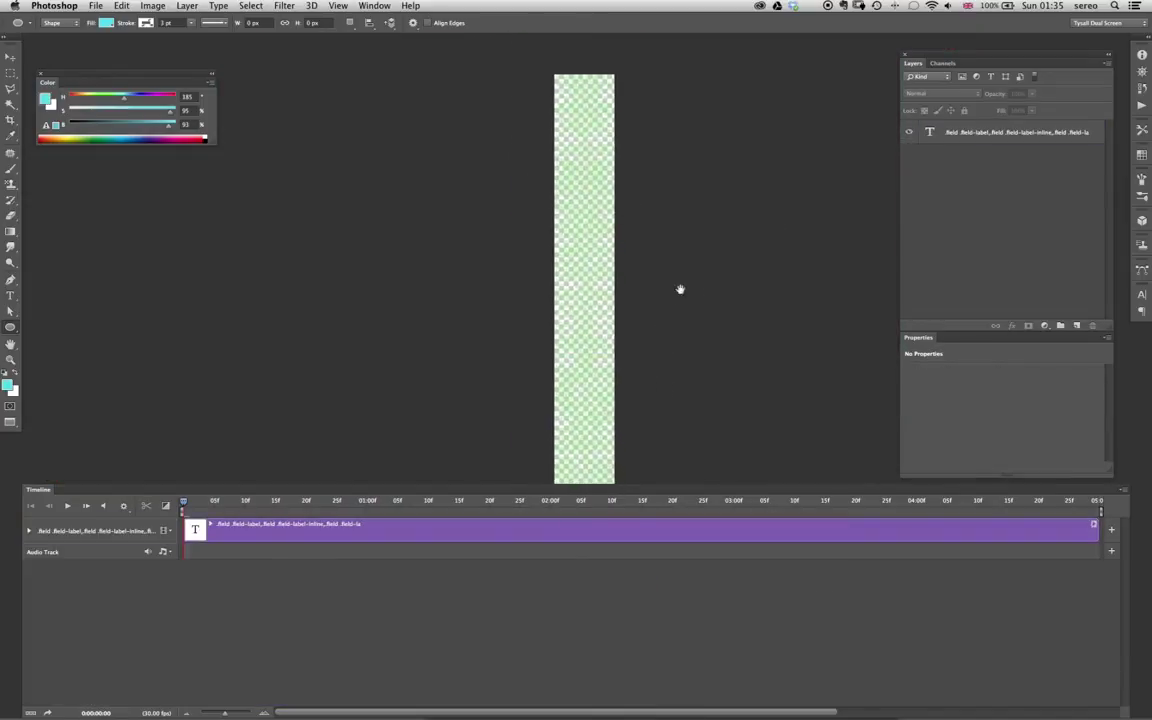
click(925, 141)
double_click(929, 133)
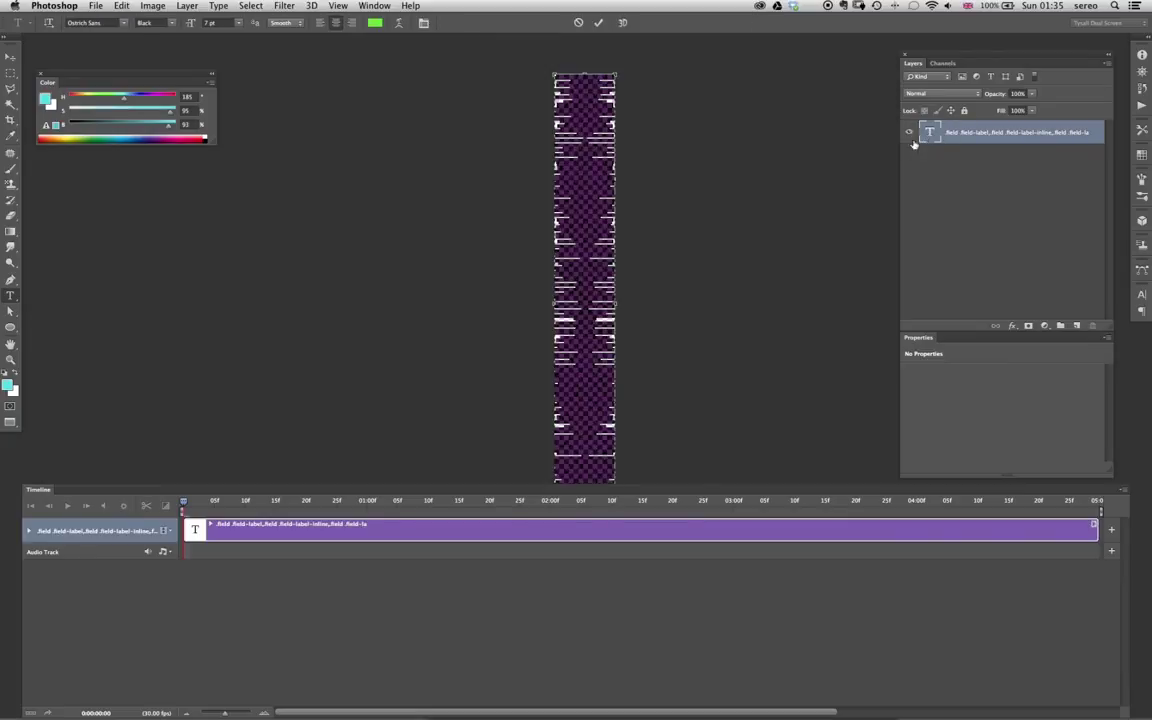
click(374, 24)
click(316, 301)
click(289, 237)
click(431, 218)
click(993, 166)
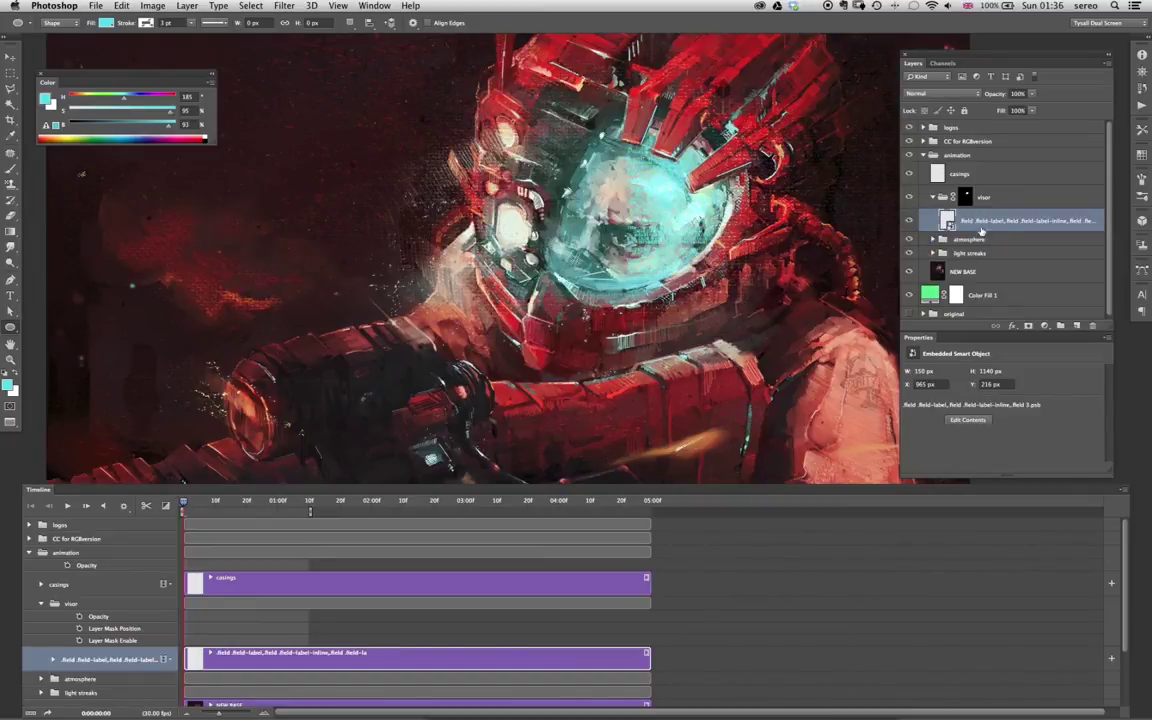
- Extend the timeline work area to 05:00f and open the code smart object in Liquify with the 600 px Bloat tool
drag(311, 512, 655, 508)
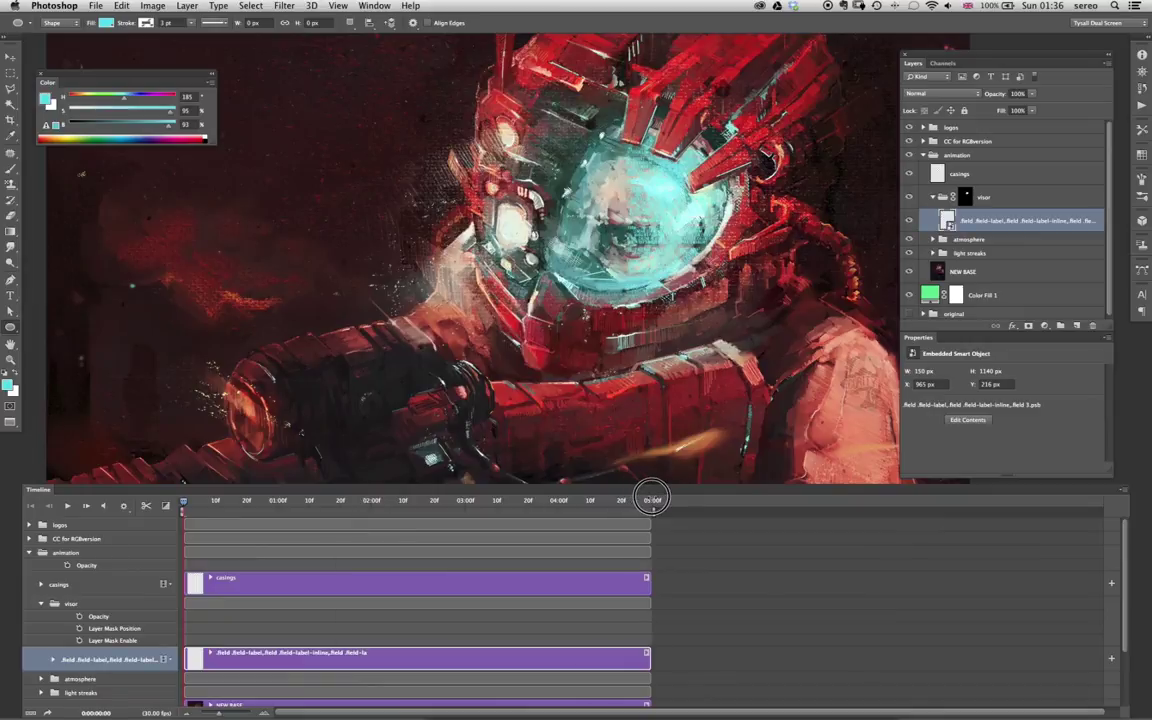
click(316, 5)
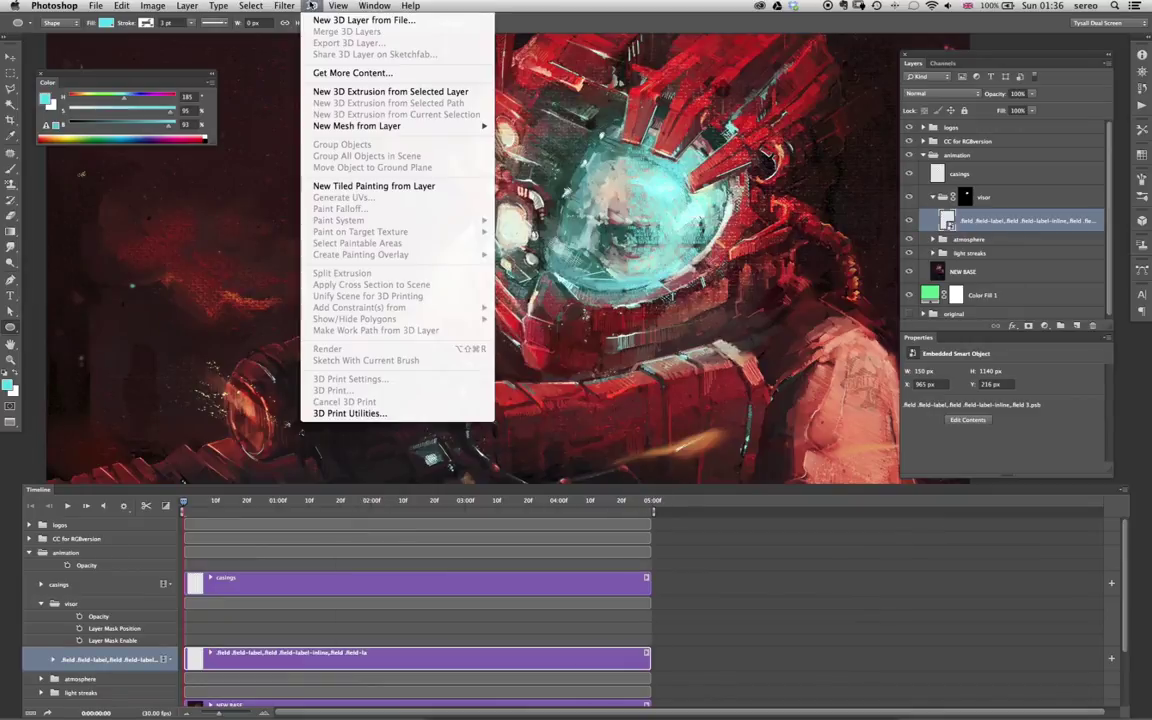
mouse_move(290, 7)
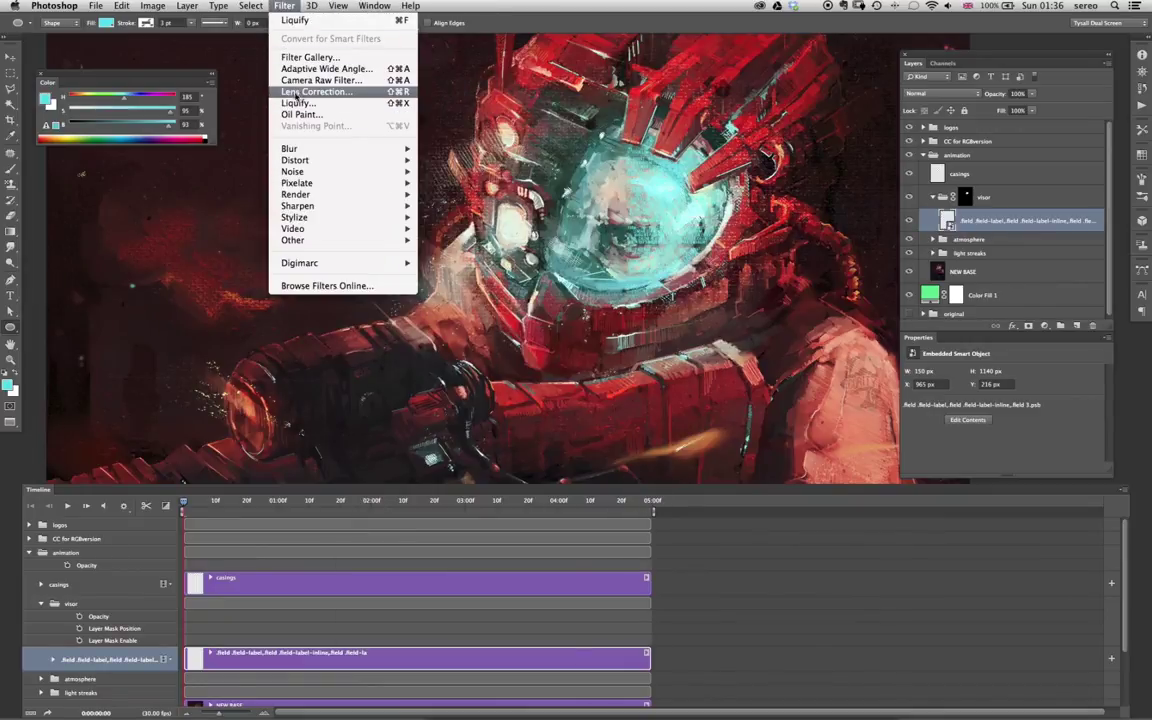
click(296, 103)
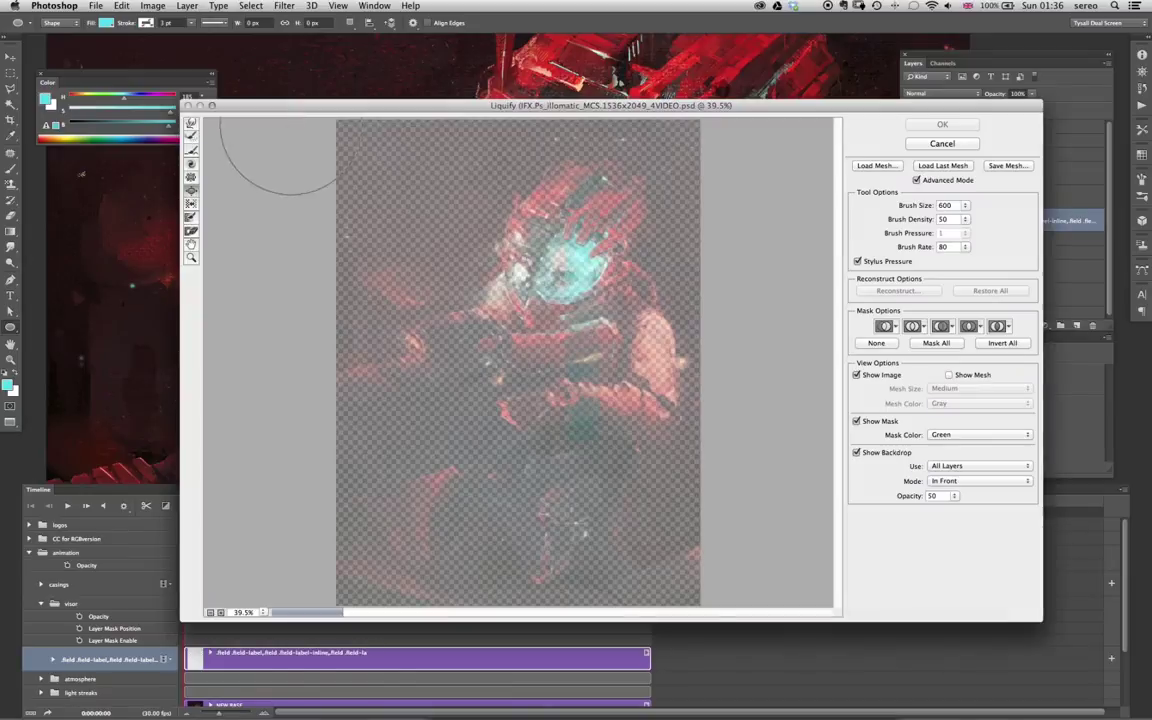
click(190, 123)
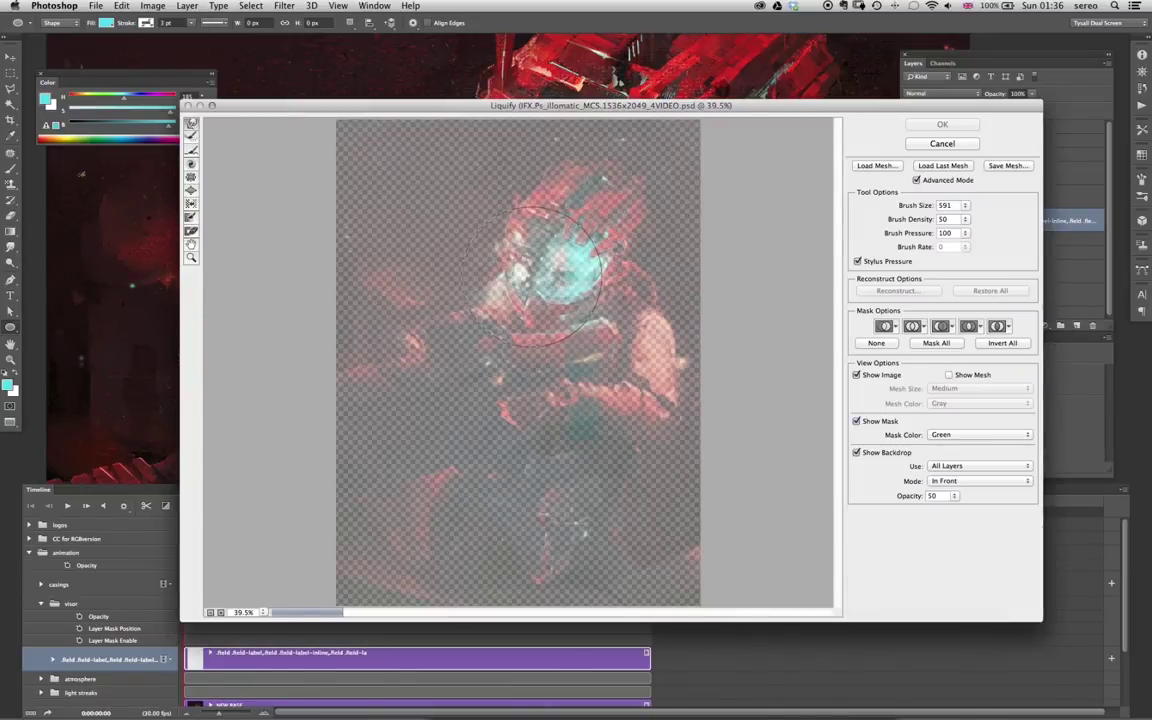
click(190, 191)
- Bloat the code at the visor so it bulges with the glass, apply Liquify, and collapse the layer's smart filter list
click(221, 613)
click(221, 613)
click(221, 613)
mouse_move(540, 253)
mouse_down()
mouse_move(468, 465)
mouse_move(459, 456)
mouse_up()
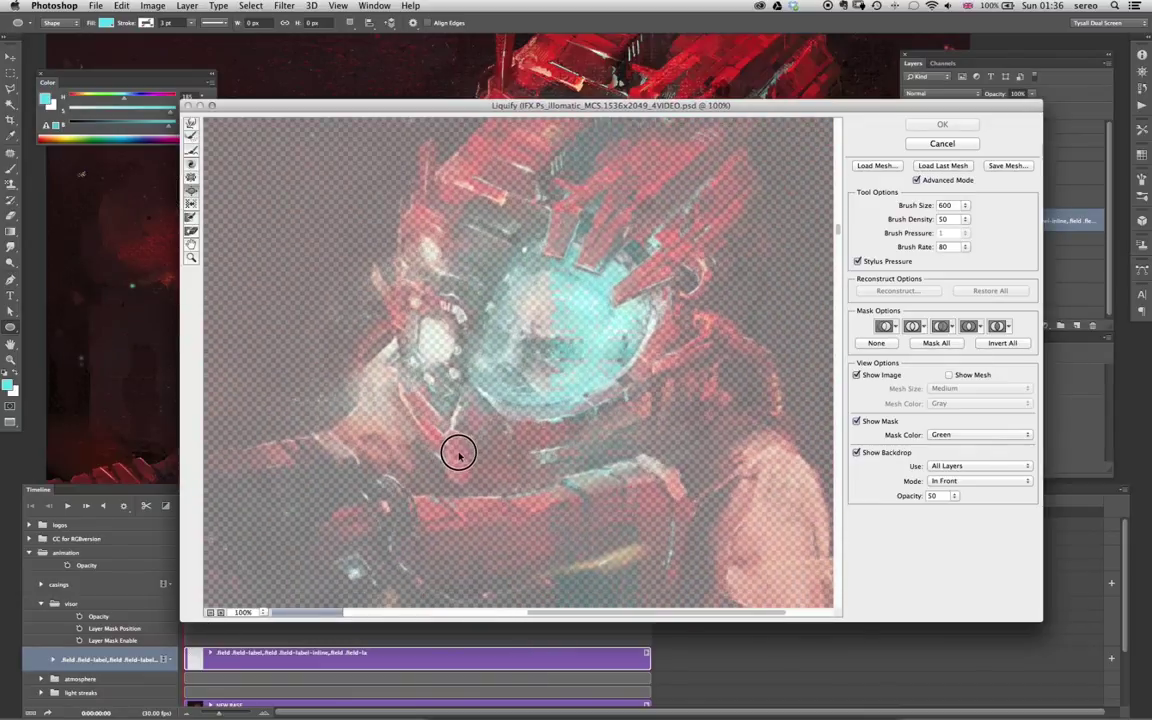
click(478, 353)
click(939, 125)
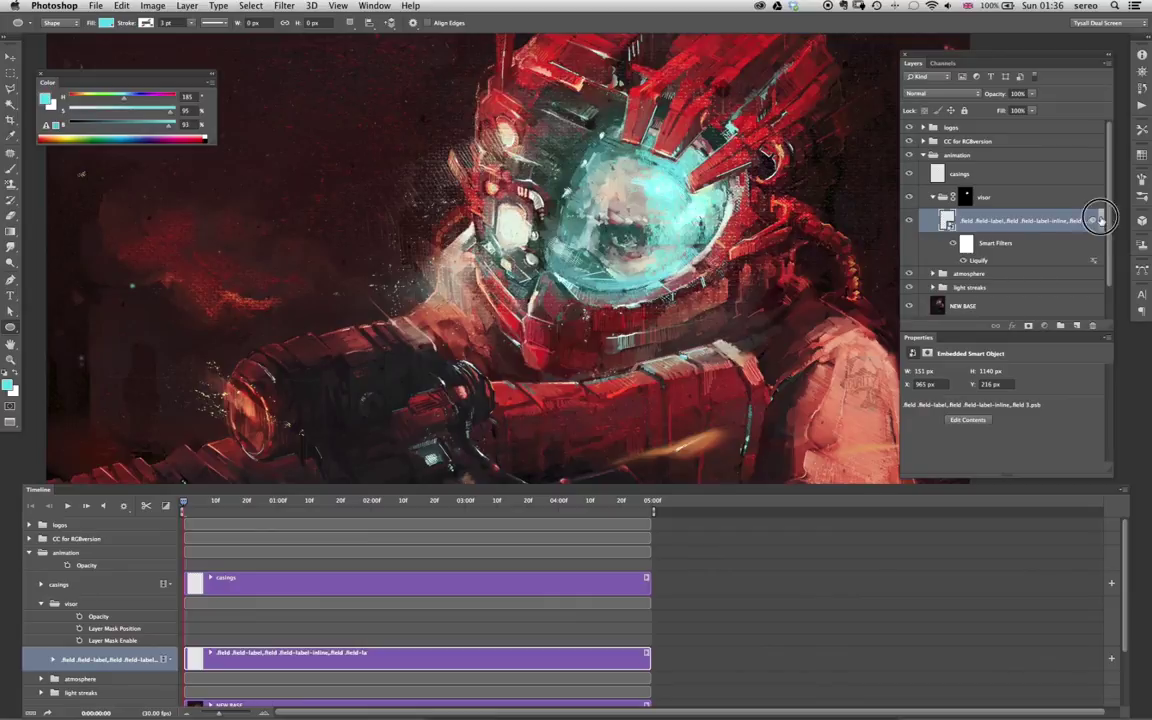
click(1101, 221)
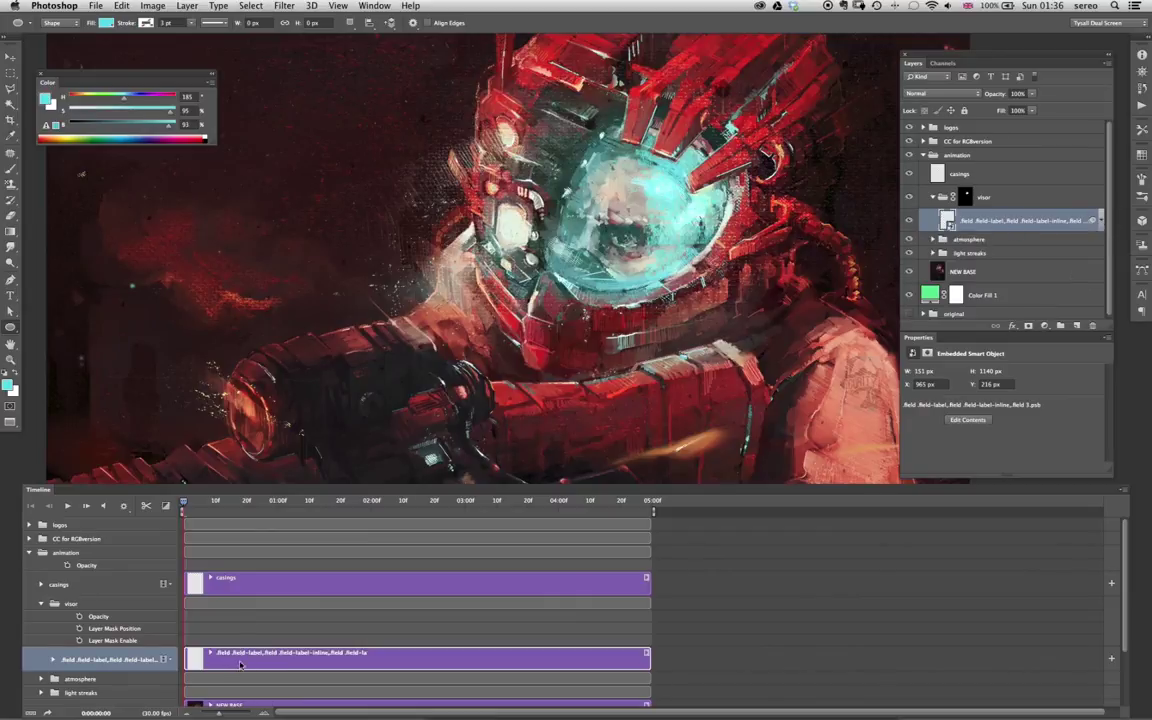
- Apply a Pan motion at 90 degrees to the code clip, with Resize to Fill Canvas off
scroll(358, 607, down, 2)
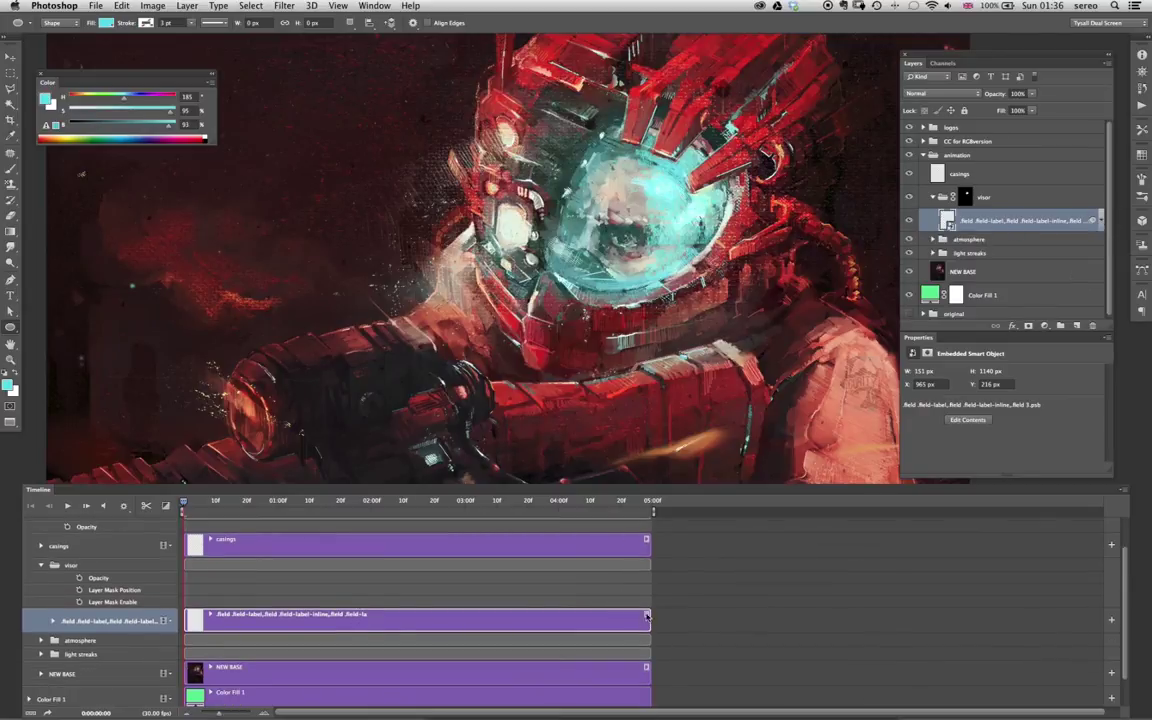
click(646, 615)
click(689, 564)
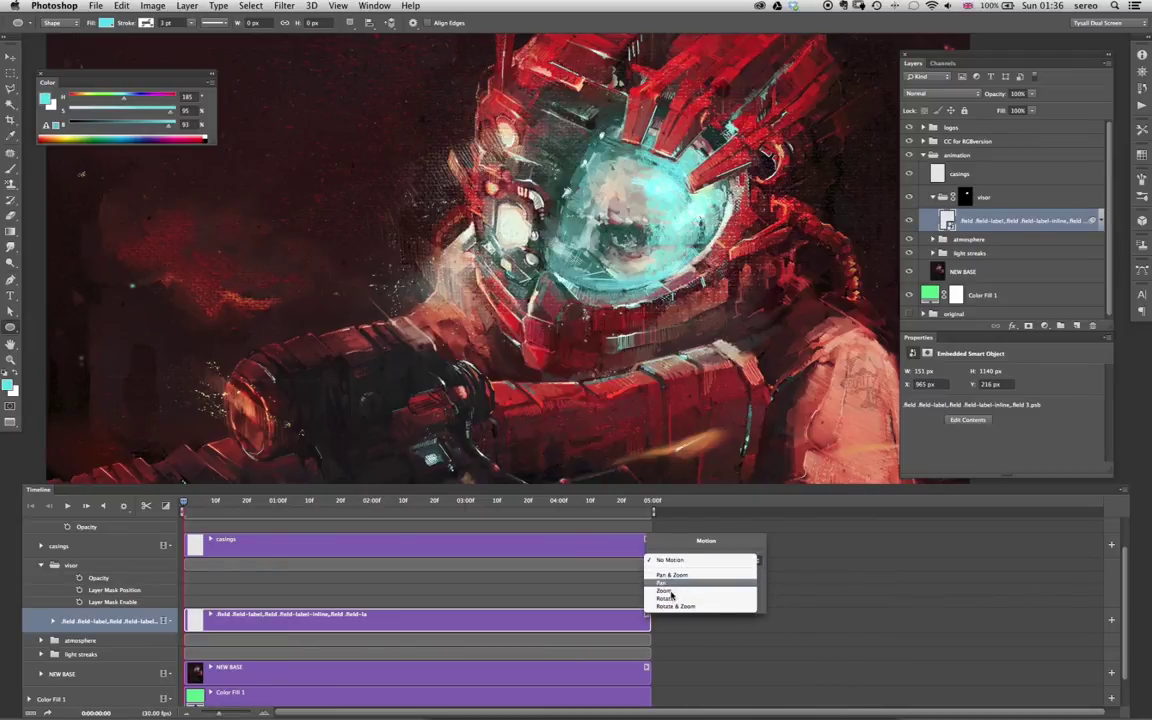
click(671, 584)
click(655, 606)
drag(665, 588, 630, 587)
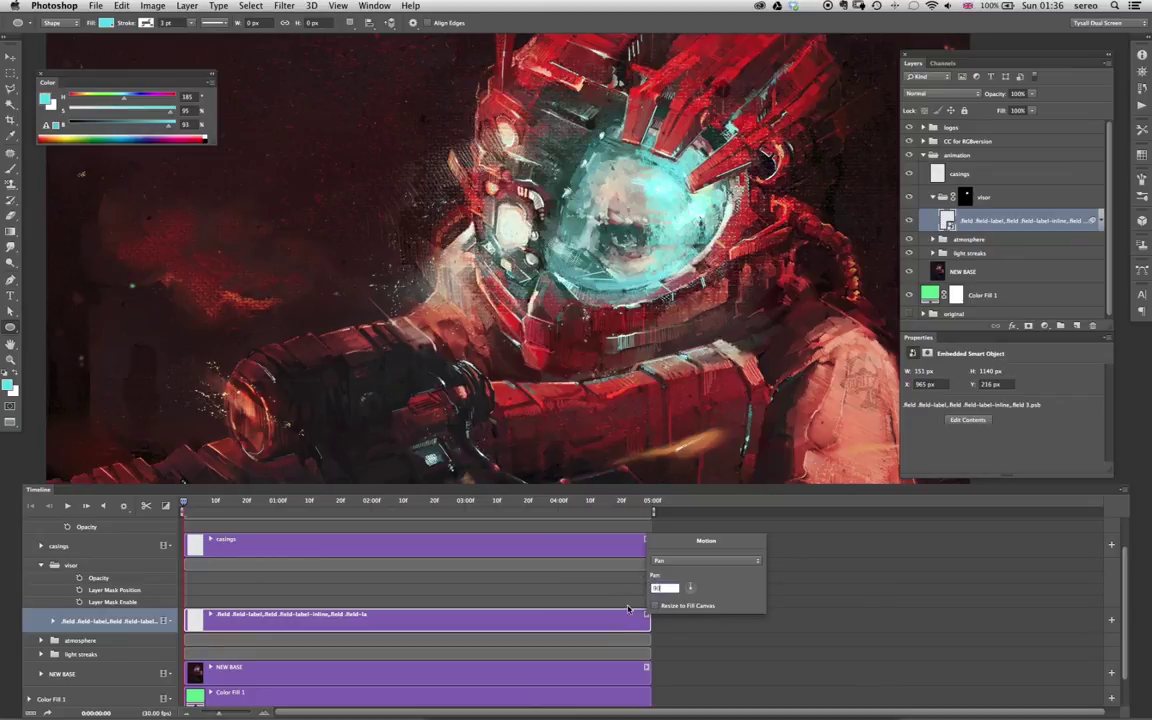
click(624, 630)
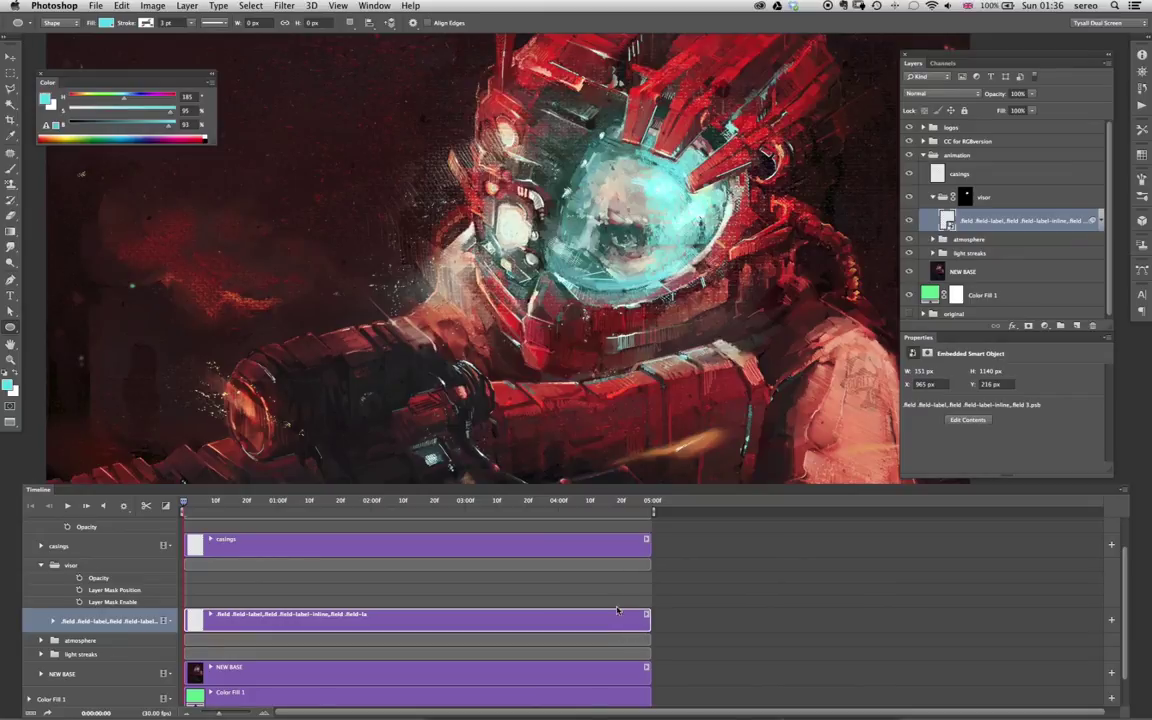
- Reveal the code clip's transform keyframes and preview the panning code by playing and scrubbing the timeline
click(53, 621)
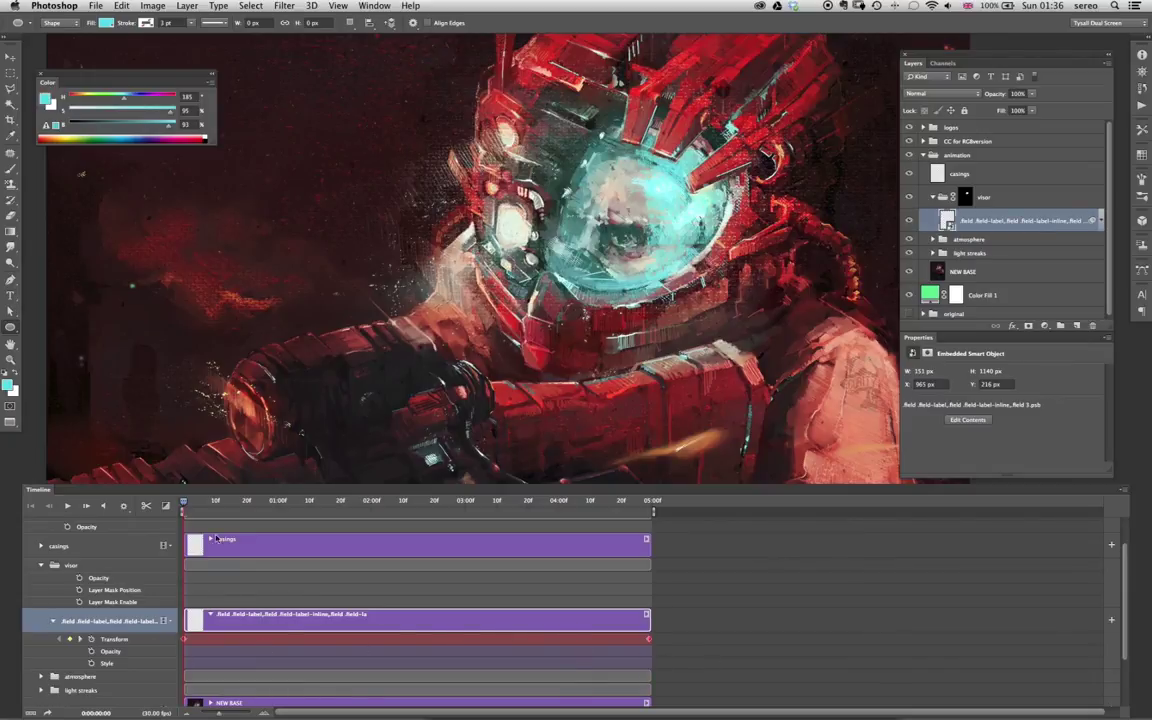
click(79, 506)
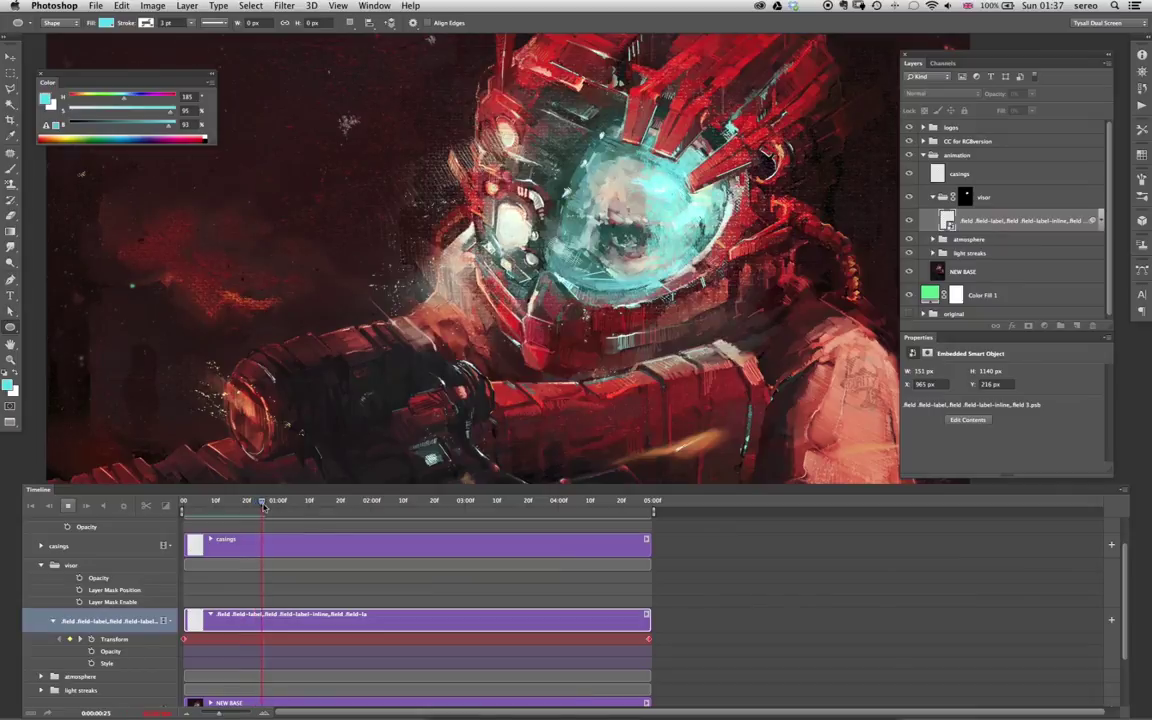
click(281, 500)
drag(283, 501, 278, 502)
drag(654, 514, 168, 502)
click(67, 507)
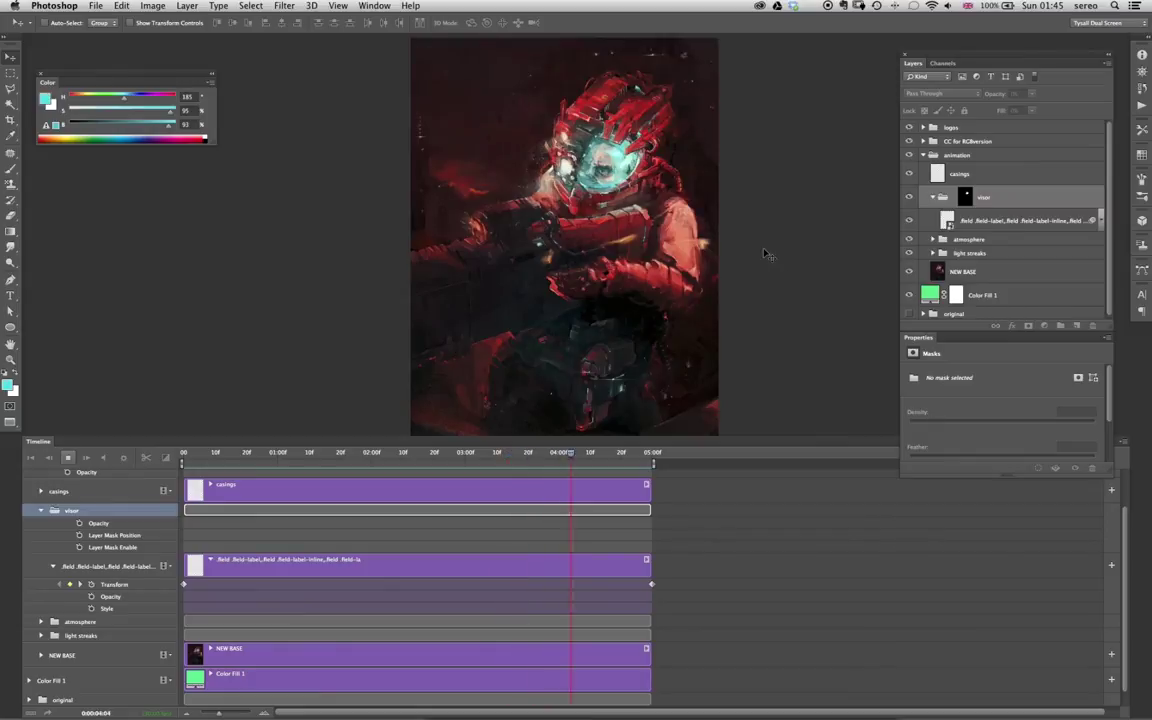
- Return the playhead to the first frame and collapse the visor and animation layer groups
drag(563, 453, 151, 457)
click(931, 198)
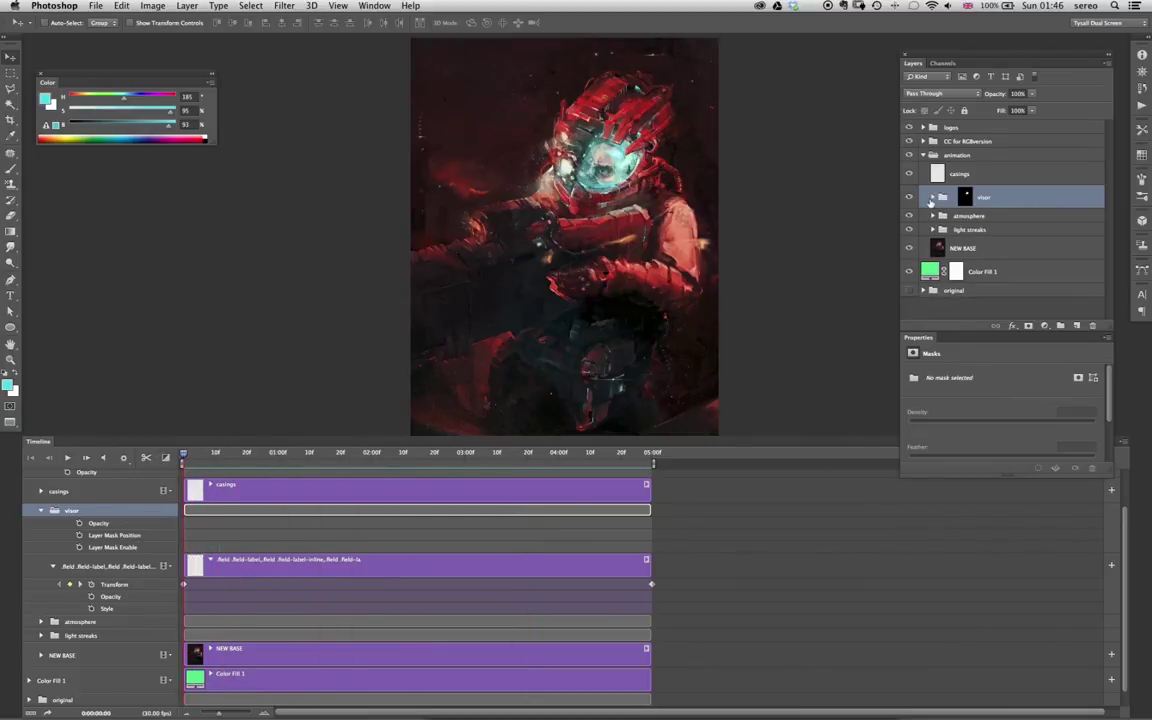
click(923, 157)
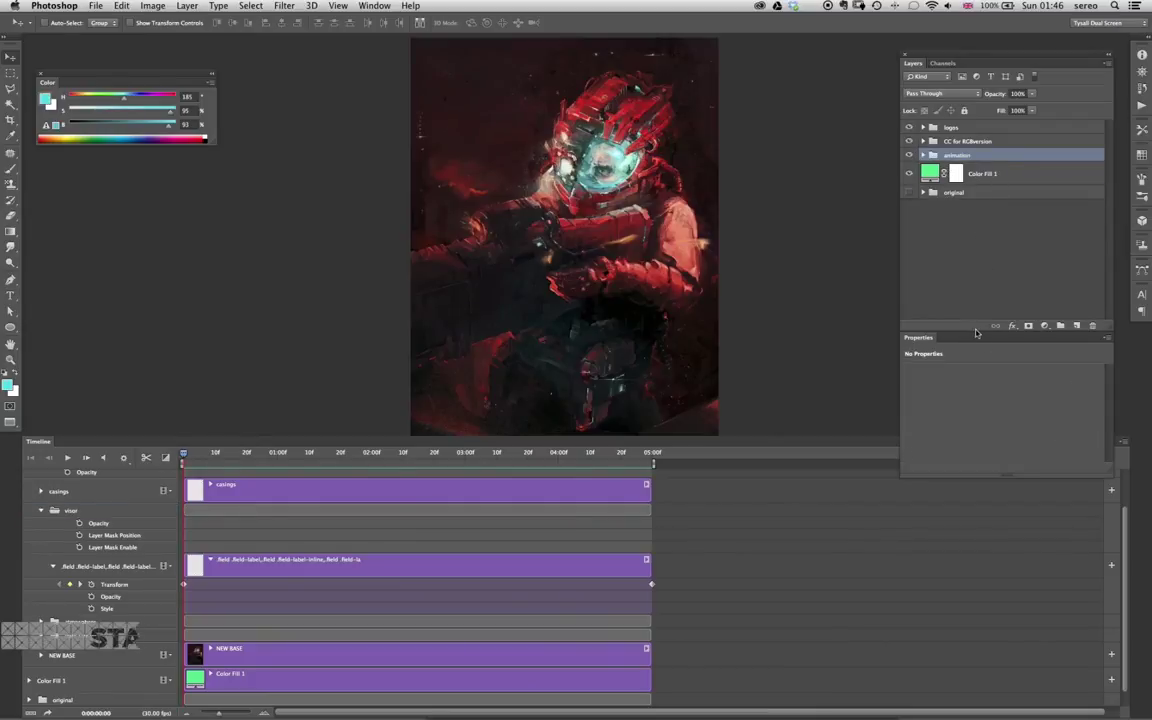
- Enlarge the Timeline area, collapse the visor group and expand the light streaks group's clips
drag(972, 330, 972, 240)
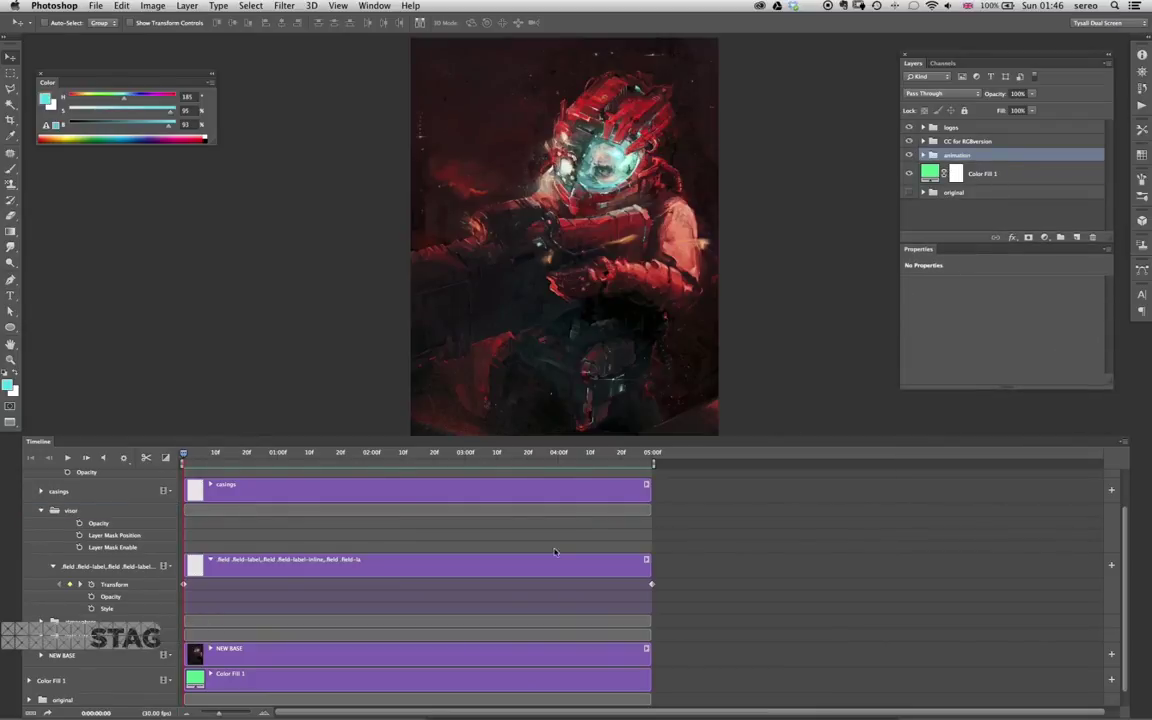
drag(648, 436, 683, 173)
click(42, 435)
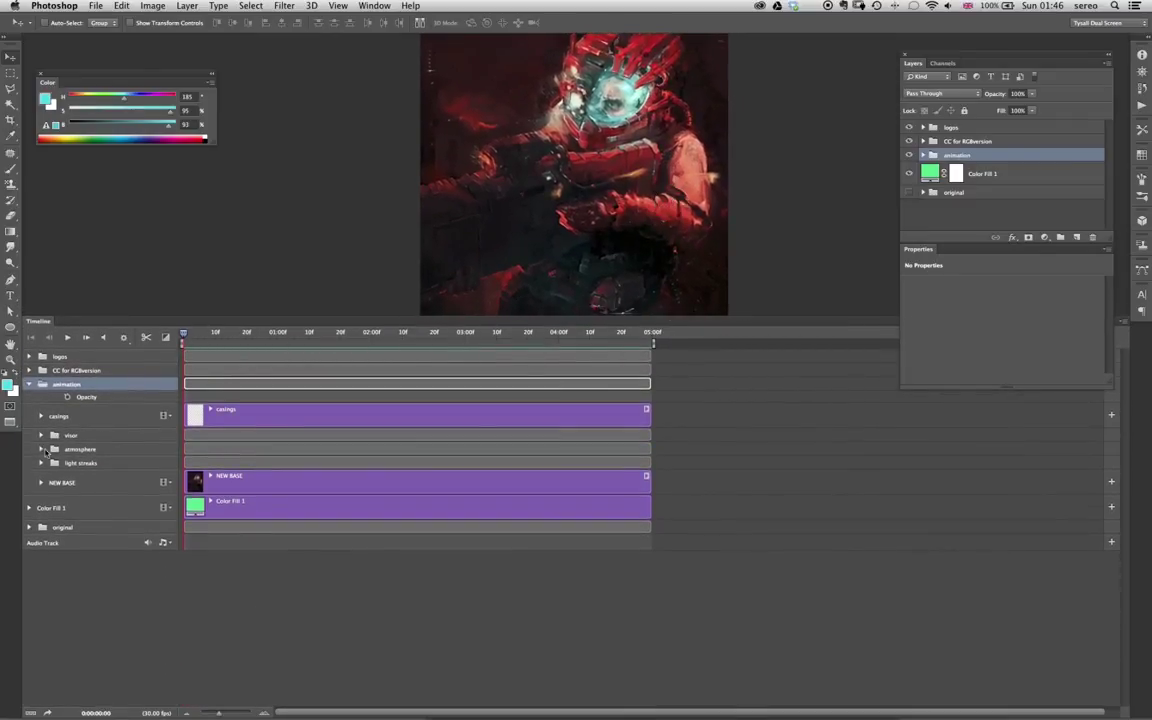
click(41, 463)
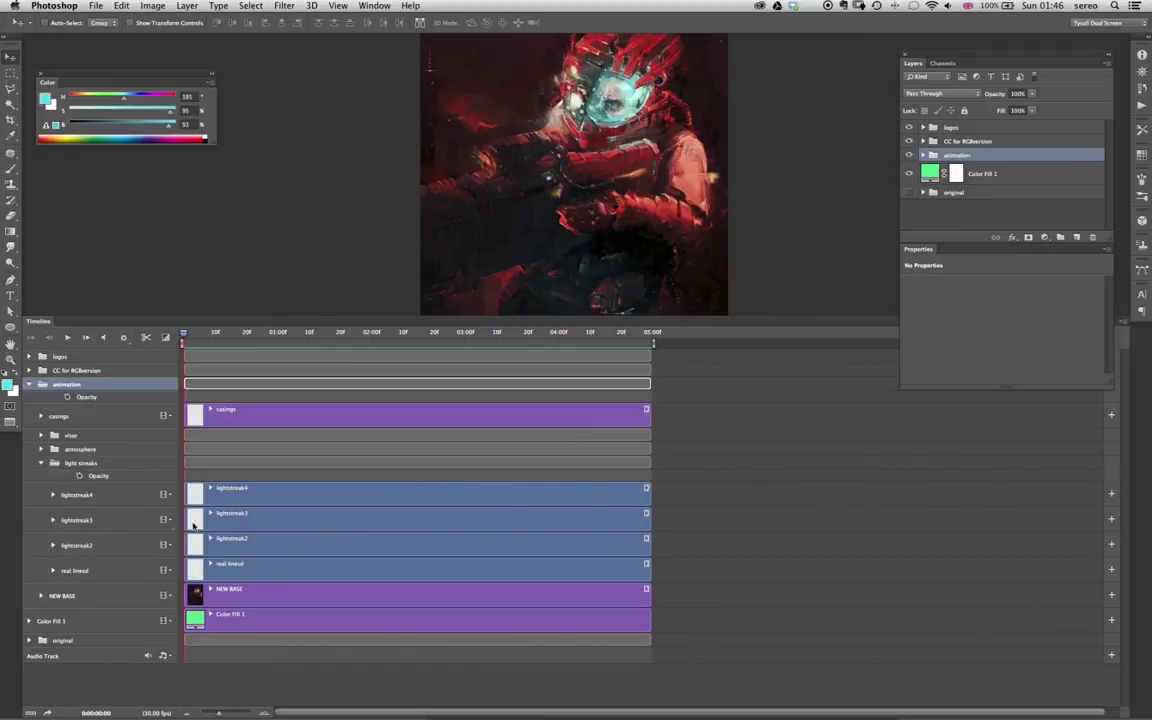
- Trim the real linesd and lightstreak2 clips to end just past their drawn frames, at about frame 18
click(53, 570)
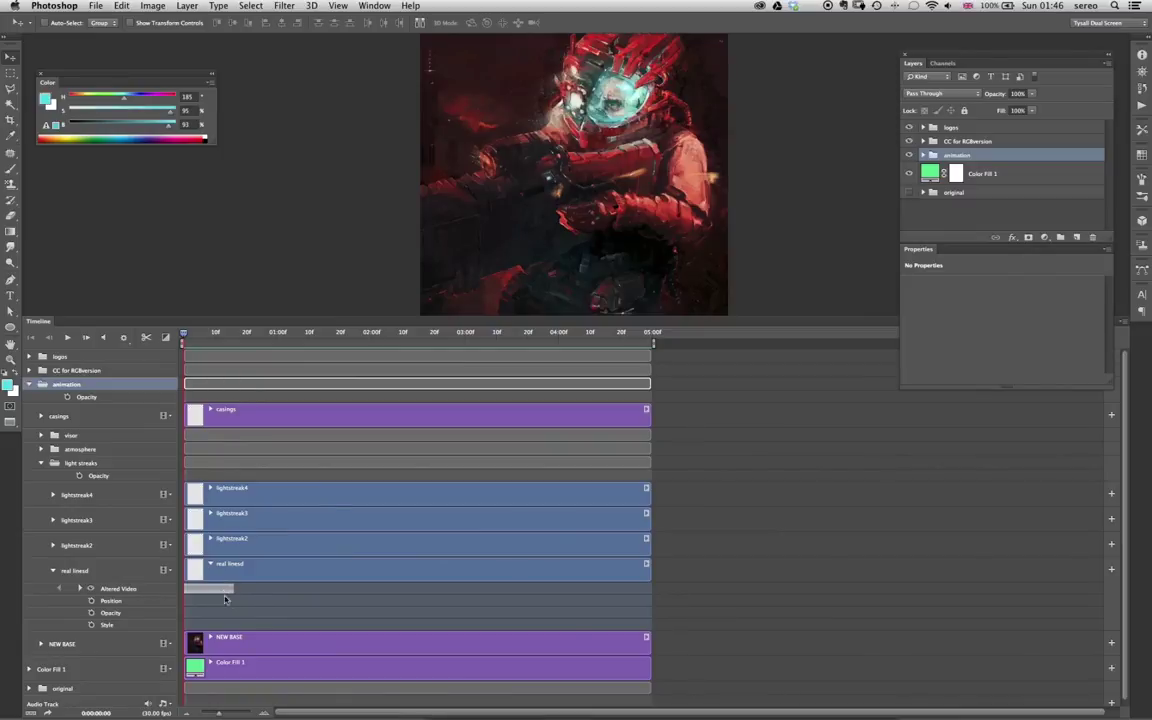
drag(647, 574, 238, 567)
click(53, 571)
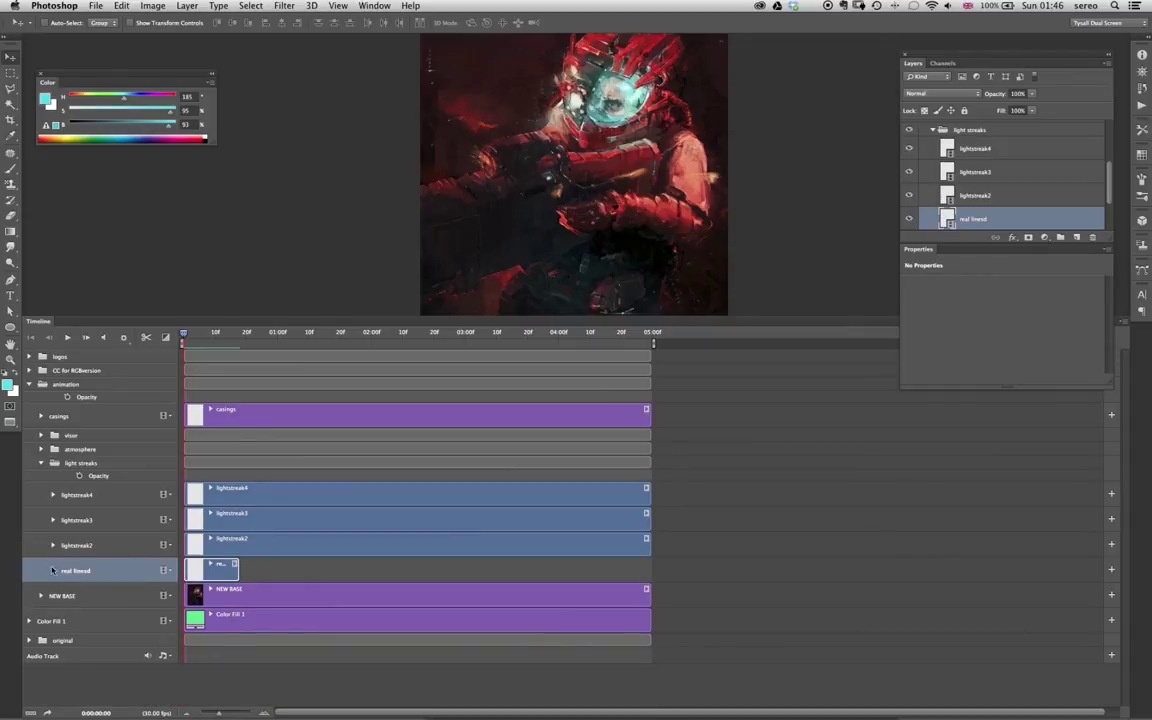
click(53, 546)
drag(650, 546, 238, 545)
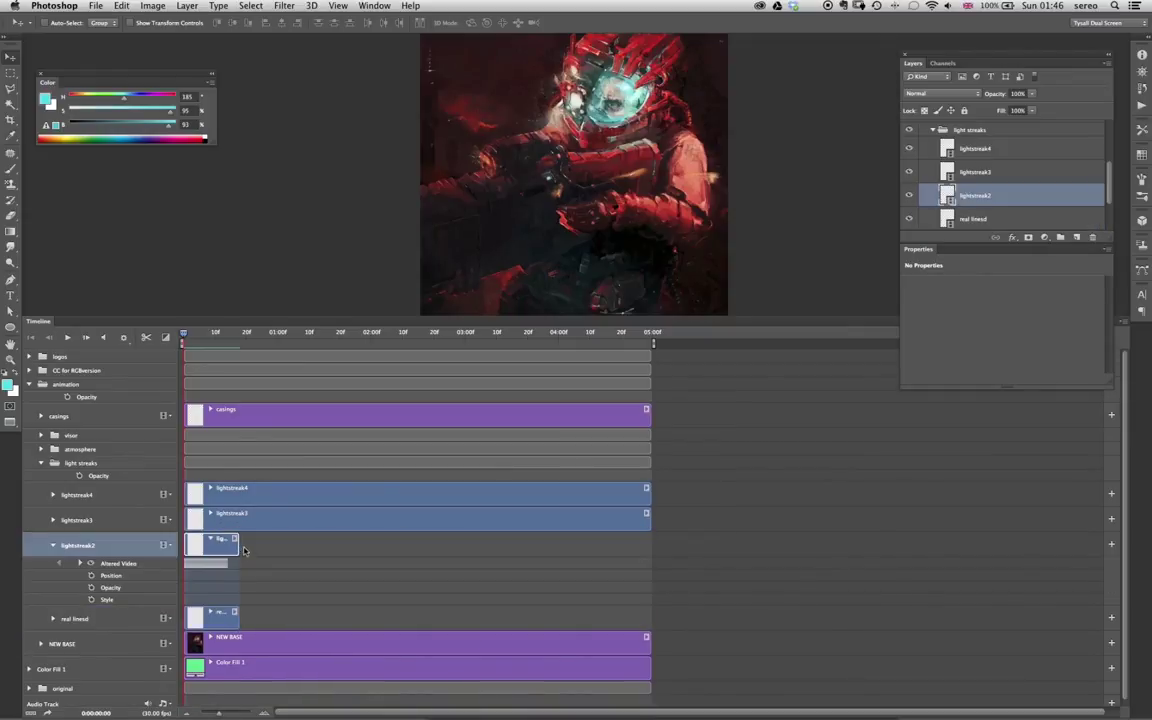
click(53, 546)
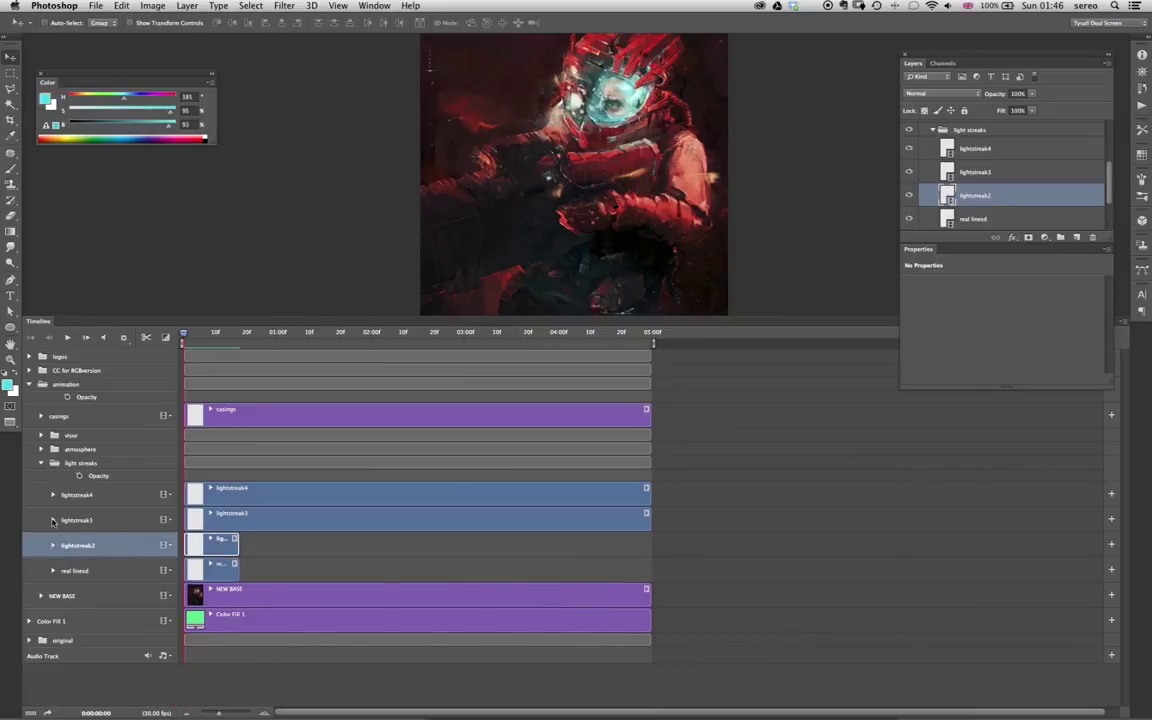
- Trim the lightstreak3 and lightstreak4 clips to end just past their last drawn frames
click(52, 520)
drag(648, 522, 334, 526)
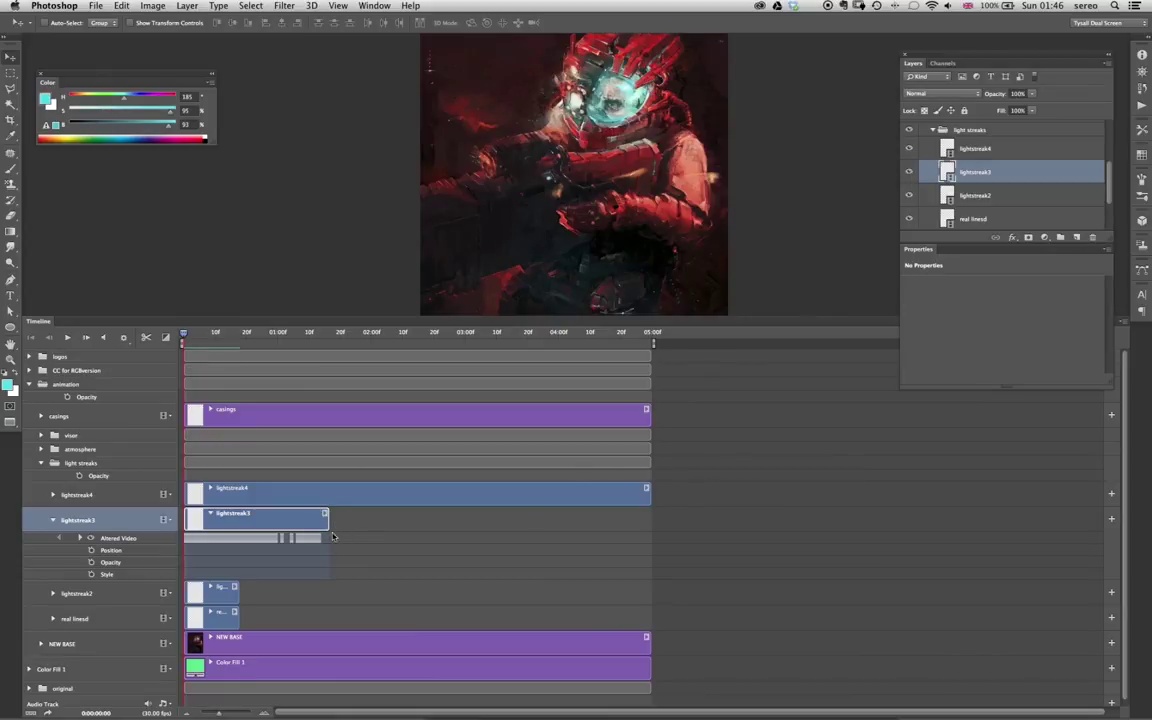
click(53, 520)
click(53, 494)
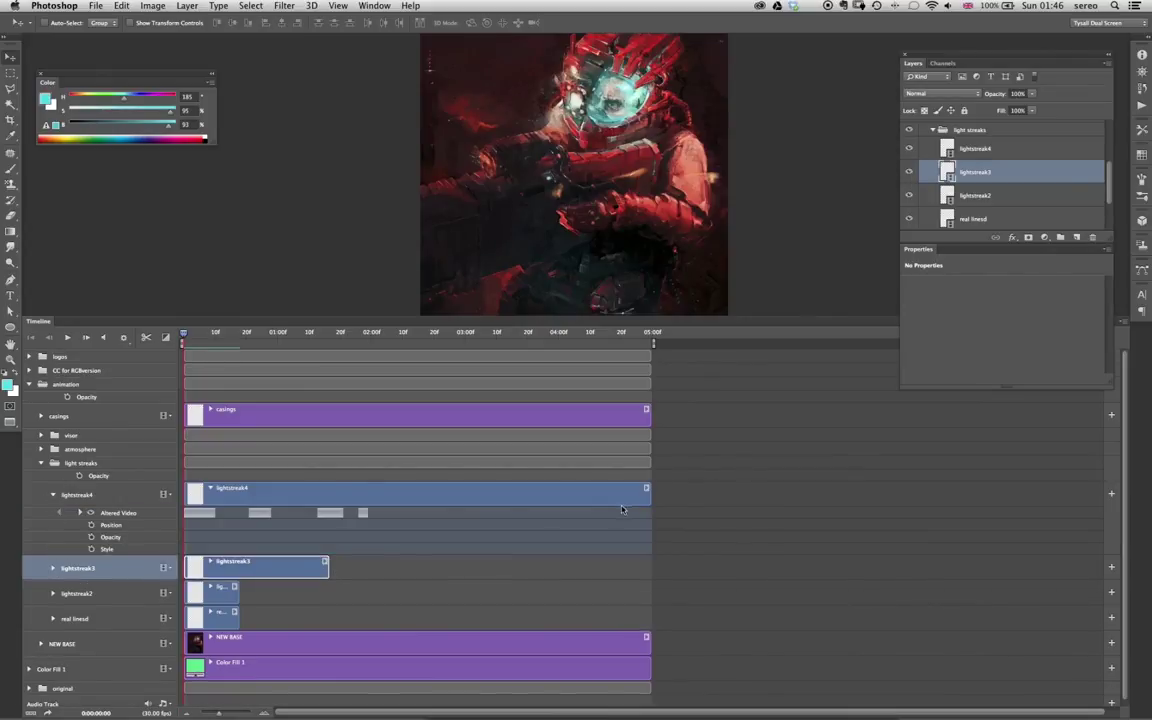
drag(649, 500, 376, 494)
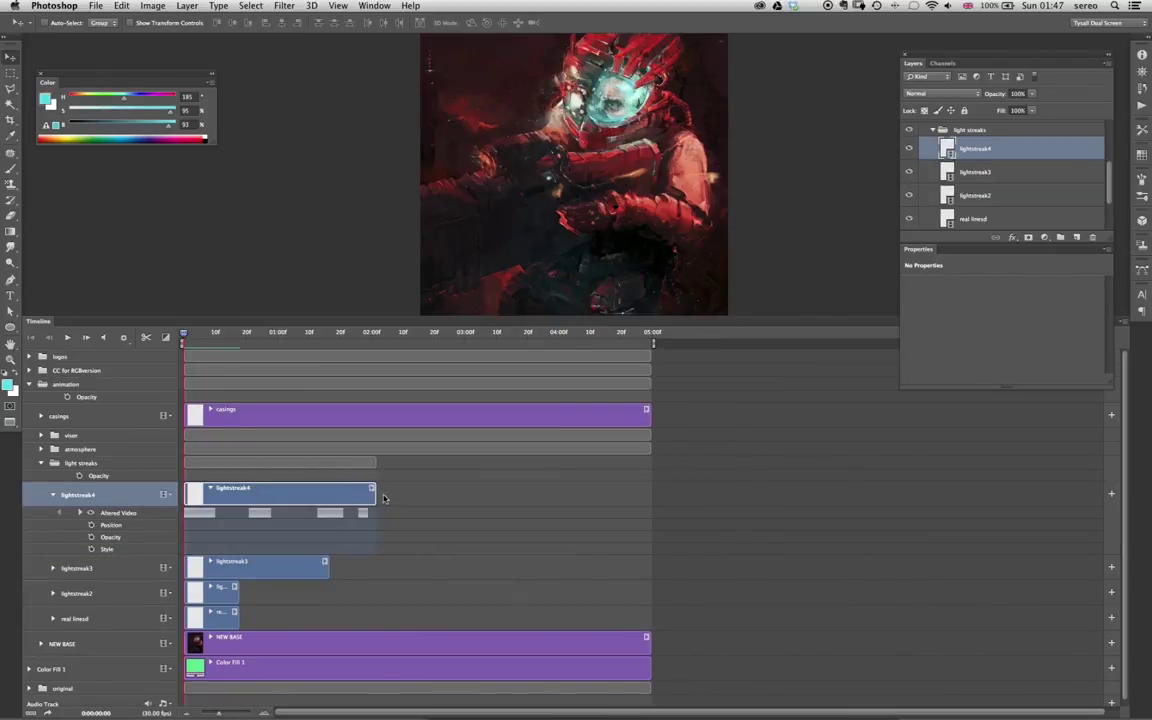
- Scrub through the first second at close zoom to examine how the light streaks move over the painting
drag(218, 706, 231, 711)
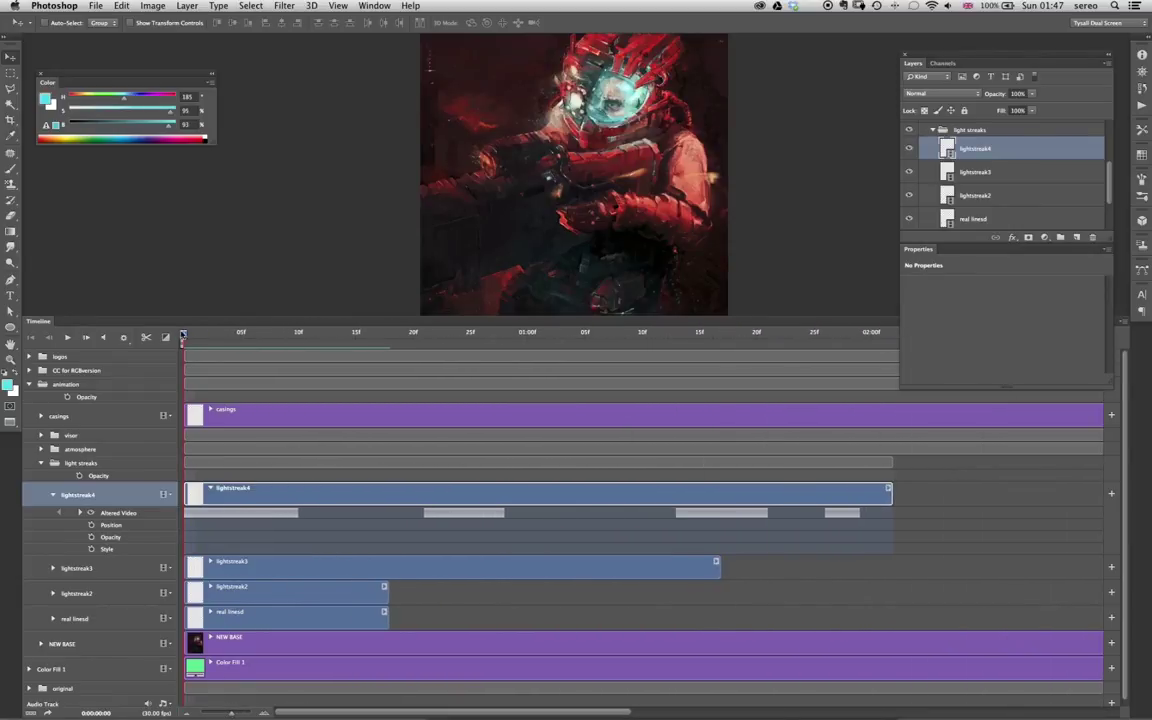
drag(200, 341, 251, 350)
drag(603, 198, 599, 211)
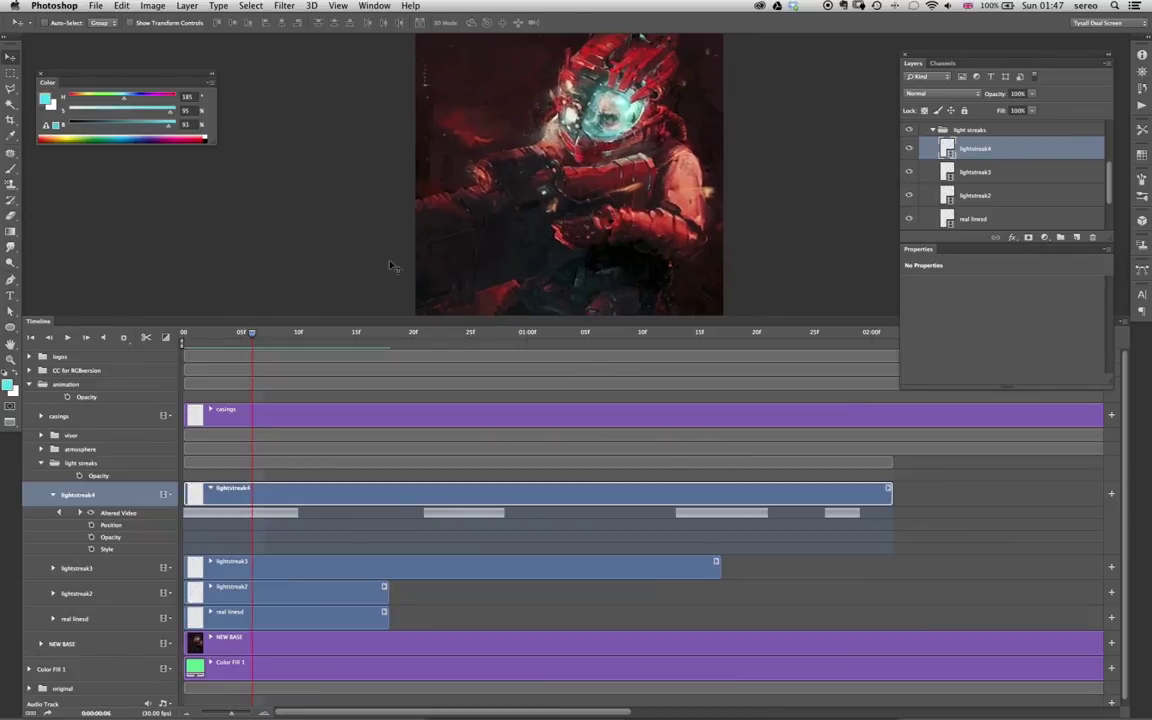
double_click(10, 360)
drag(638, 100, 643, 223)
drag(251, 336, 344, 348)
drag(417, 215, 485, 100)
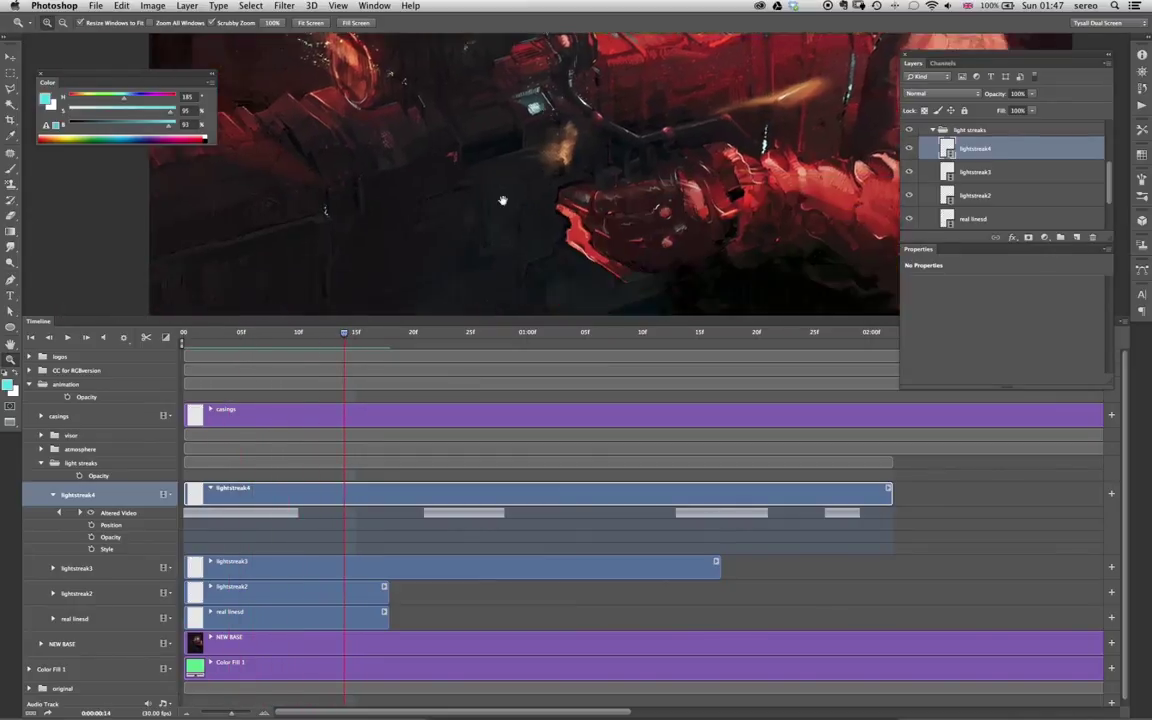
drag(345, 336, 516, 341)
drag(230, 714, 218, 716)
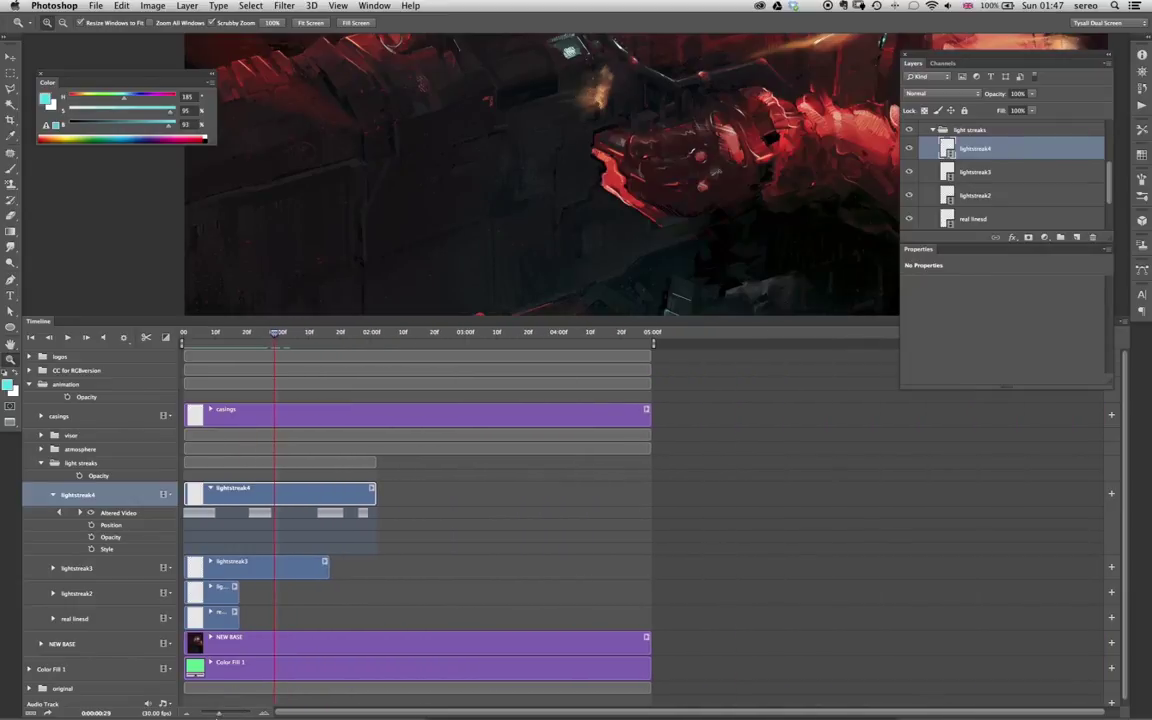
- Stagger the clips along the timeline in the order real linesd, lightstreak2, lightstreak3, lightstreak4, and return the playhead to the first frame
drag(275, 327, 181, 333)
drag(325, 495, 582, 495)
drag(301, 572, 467, 572)
drag(217, 597, 363, 590)
drag(220, 618, 270, 621)
drag(372, 595, 363, 595)
drag(453, 567, 437, 567)
- Show the whole painting and scrub to about three seconds to preview the staggered light streaks
drag(624, 176, 563, 62)
key(super+minus)
key(super+minus)
key(super+minus)
key(super+minus)
drag(576, 201, 569, 216)
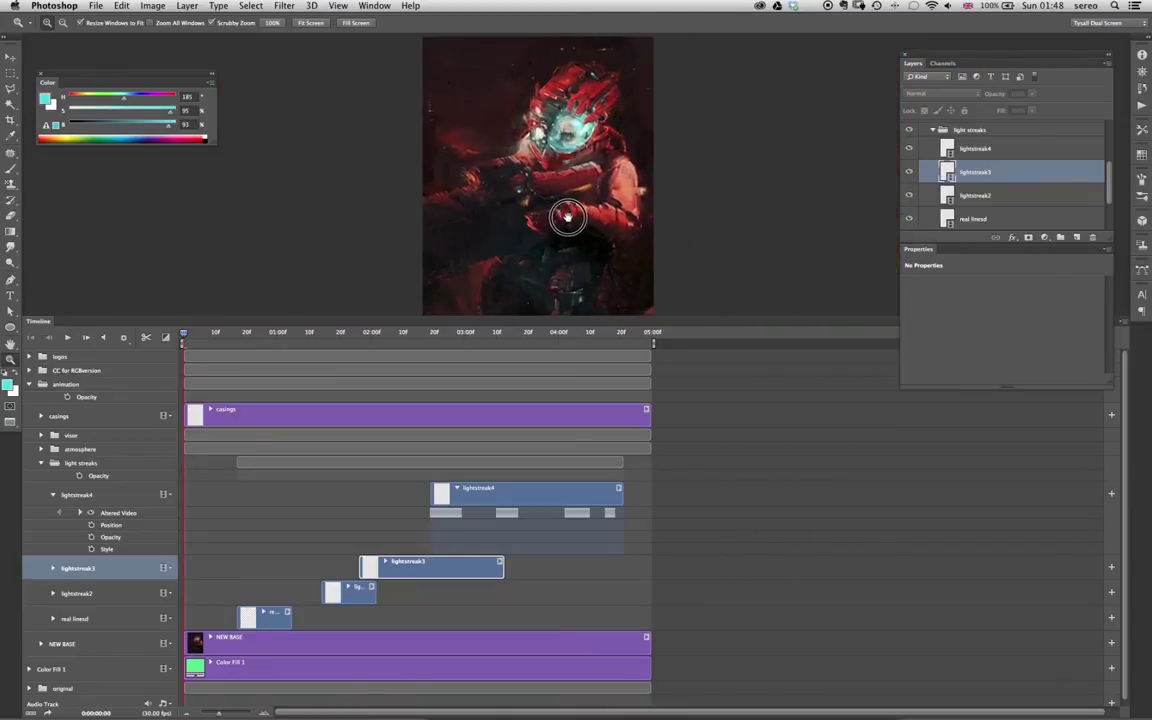
drag(183, 333, 477, 338)
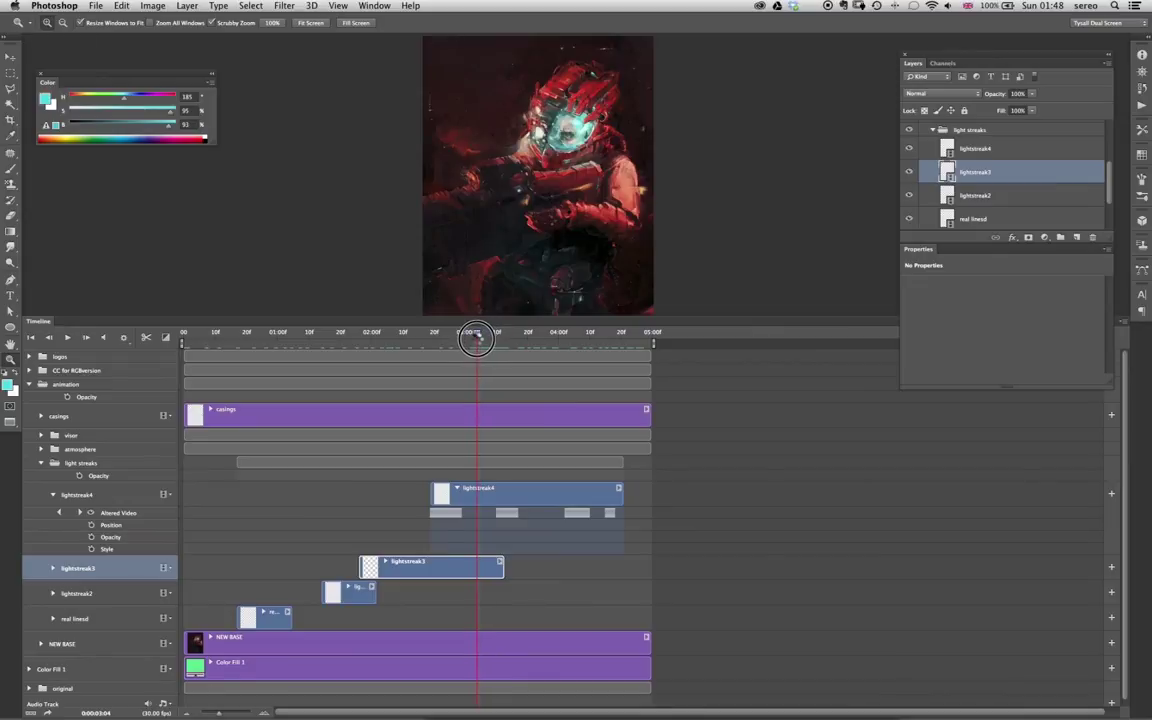
- Move the lightstreak4 clip earlier and lightstreak3 past the three-second mark, and play the animation to check it
drag(522, 494, 441, 494)
drag(447, 570, 591, 574)
drag(487, 337, 309, 347)
click(67, 339)
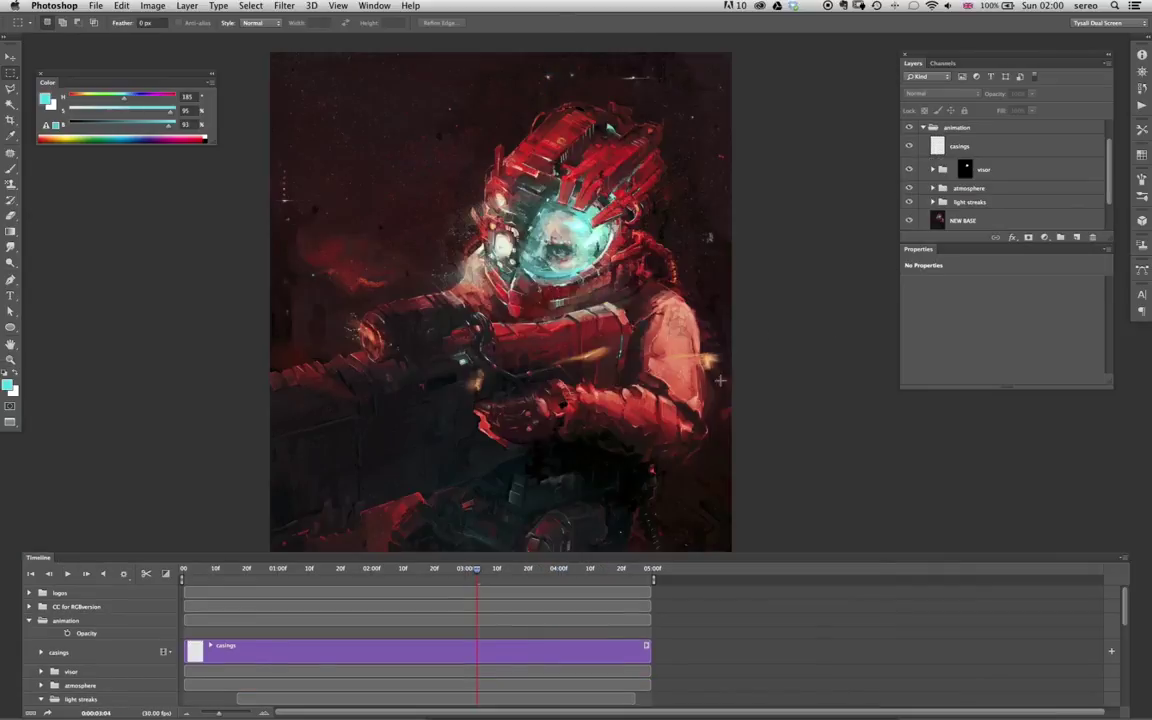
- Set up a video render whose file name ends in _FINAL instead of _4VIDEO, keeping the IFX_PS_Animation folder
drag(778, 387, 785, 363)
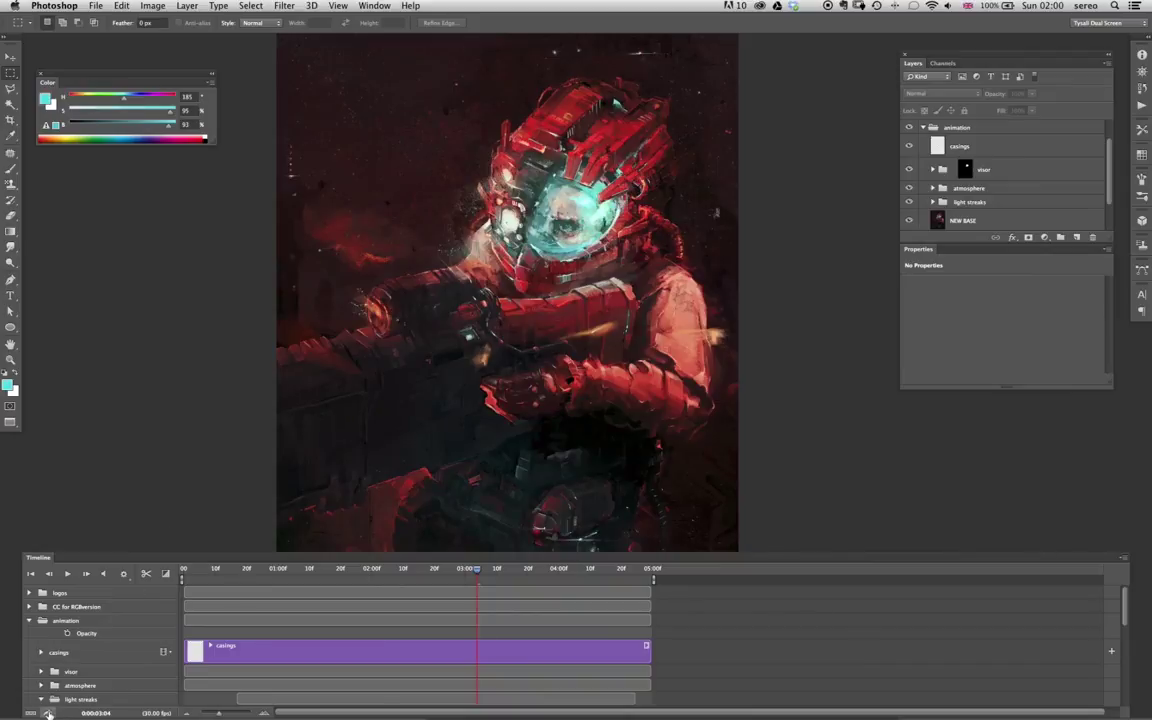
click(47, 713)
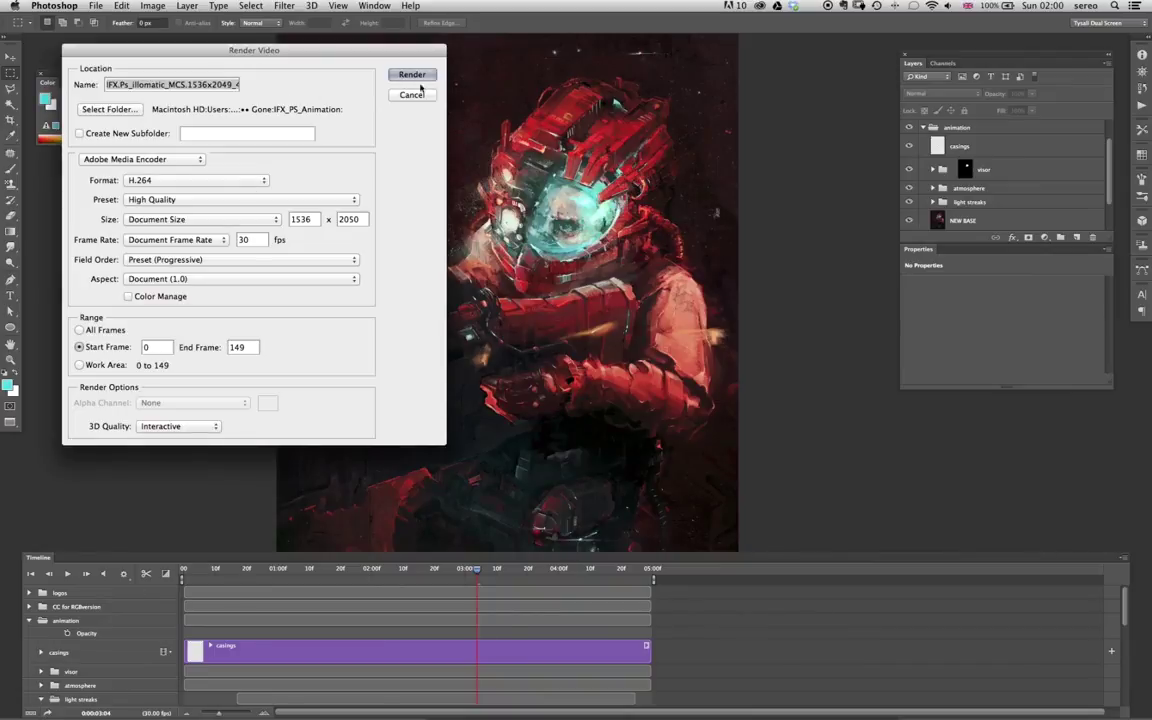
click(227, 85)
key(Down)
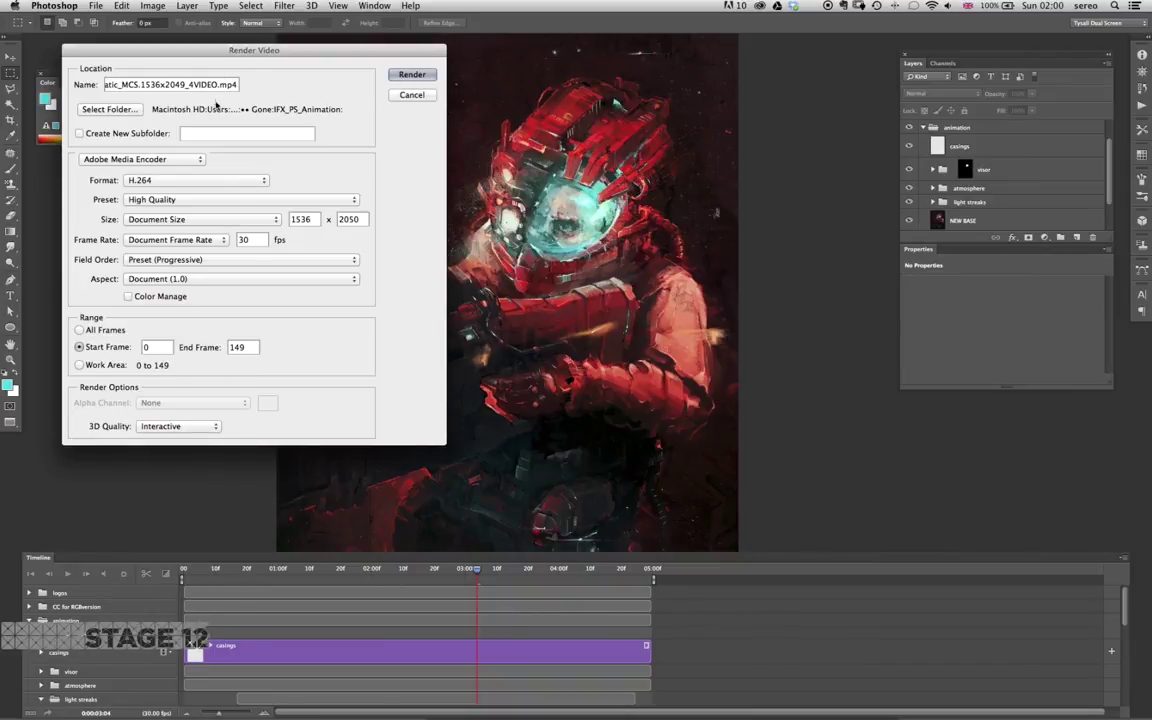
drag(189, 85, 217, 86)
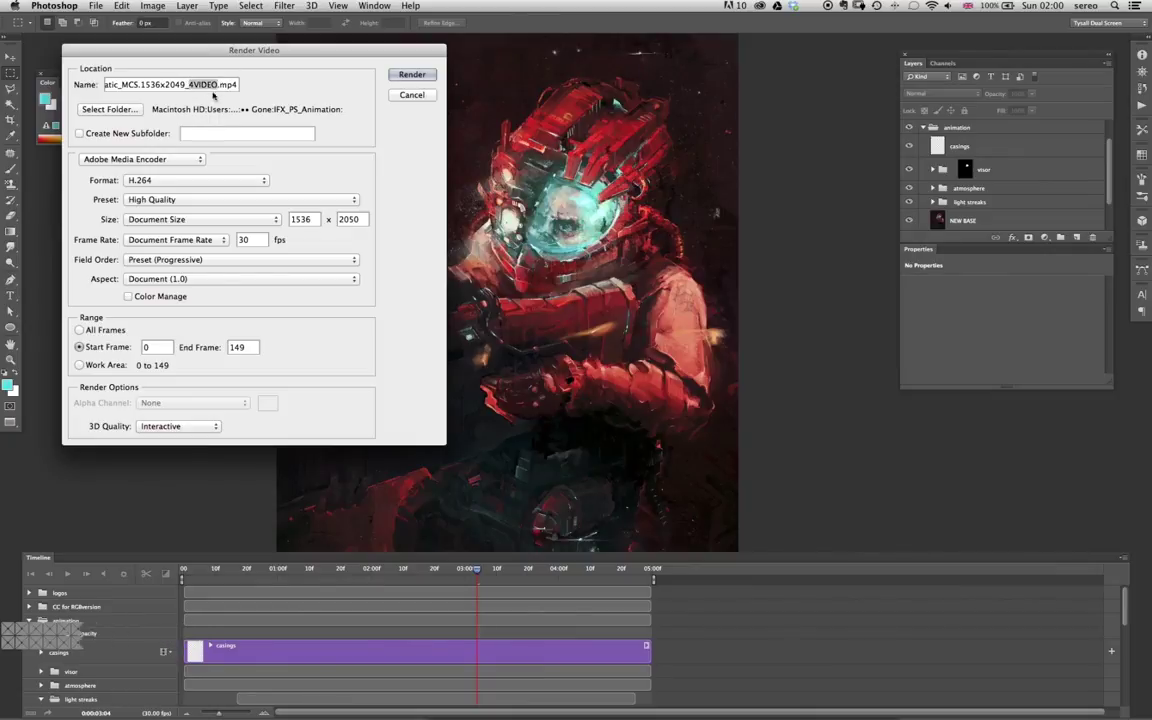
text(FINAL)
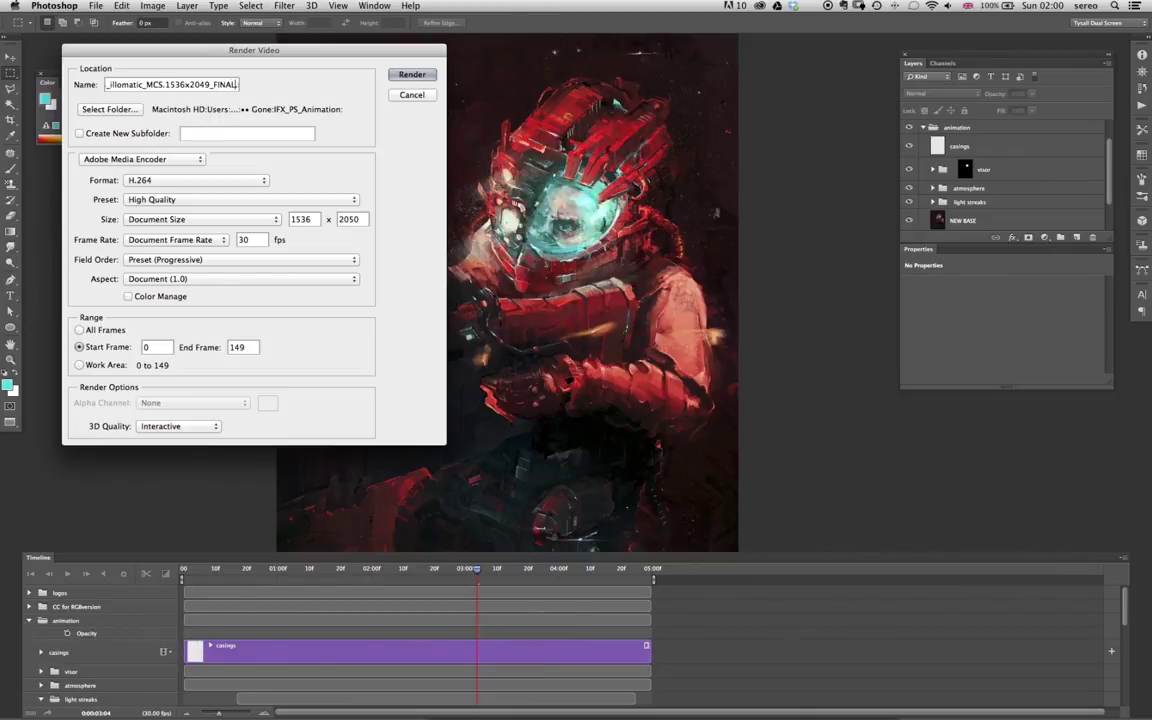
click(112, 109)
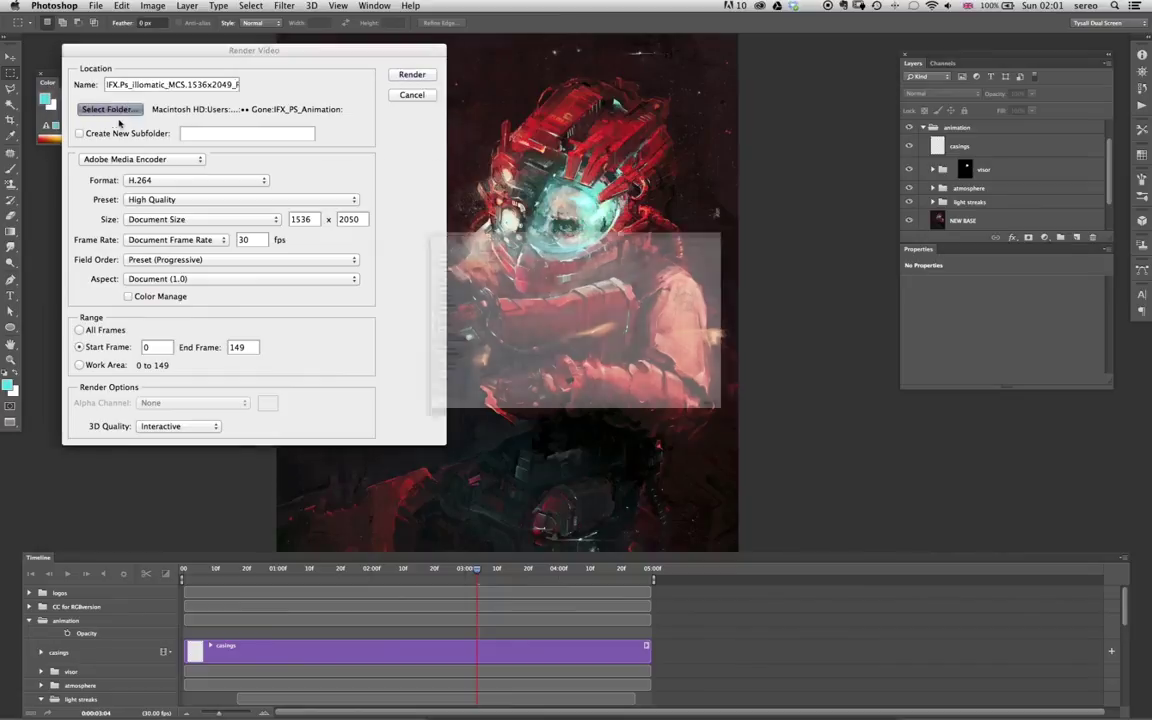
click(971, 568)
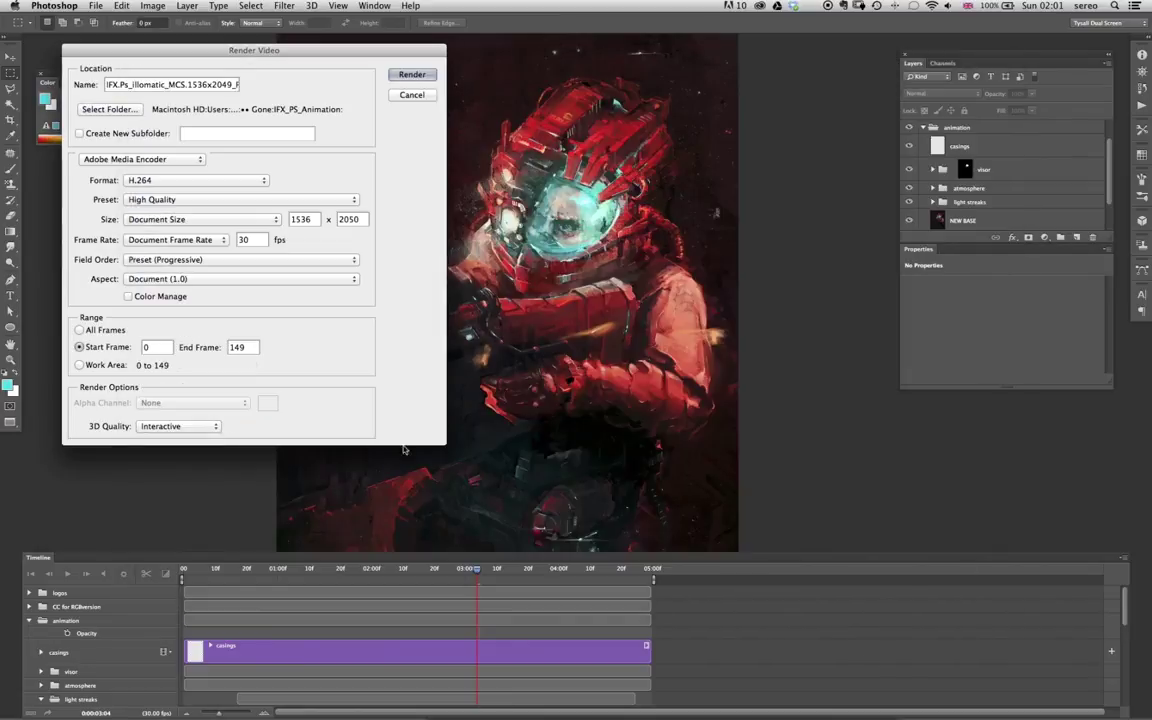
- Review the encoder, format and preset options, turn on Color Manage, and render the video
click(143, 159)
click(156, 157)
click(156, 158)
click(156, 161)
click(171, 182)
click(202, 183)
click(245, 199)
click(208, 214)
click(208, 204)
click(284, 173)
click(128, 297)
click(411, 76)
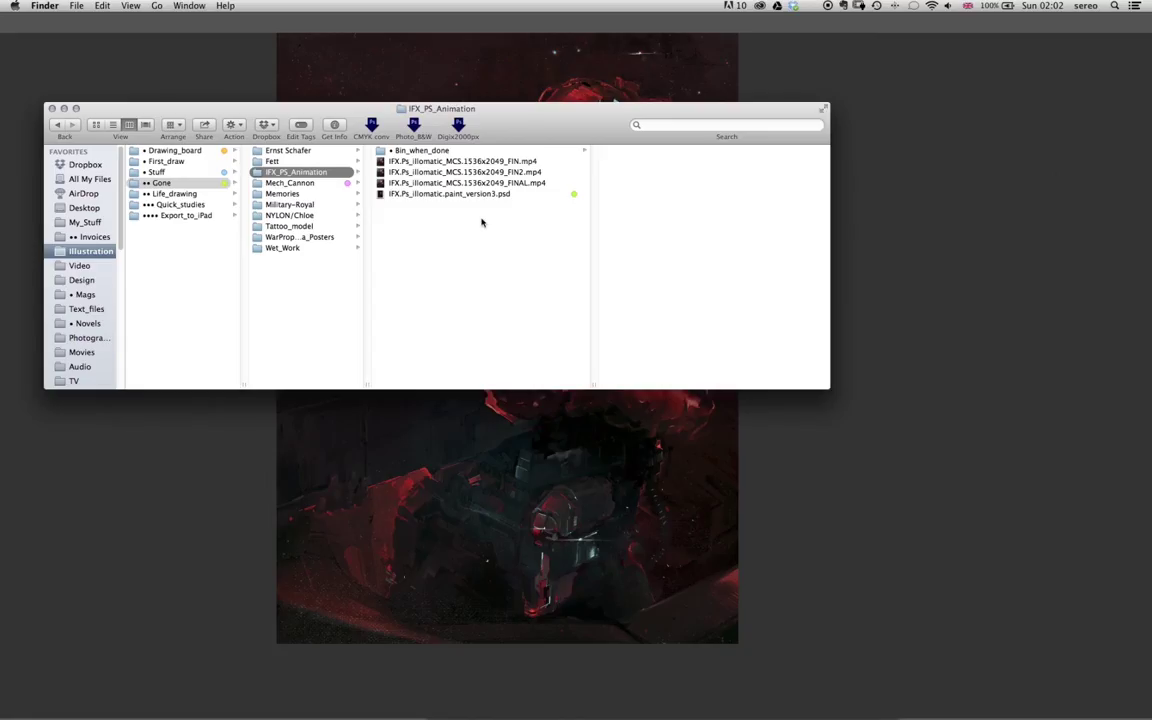
- In the Finder, preview the rendered IFX.Ps_illomatic_MCS.1536x2049_FINAL.mp4 file
click(543, 183)
key(space)
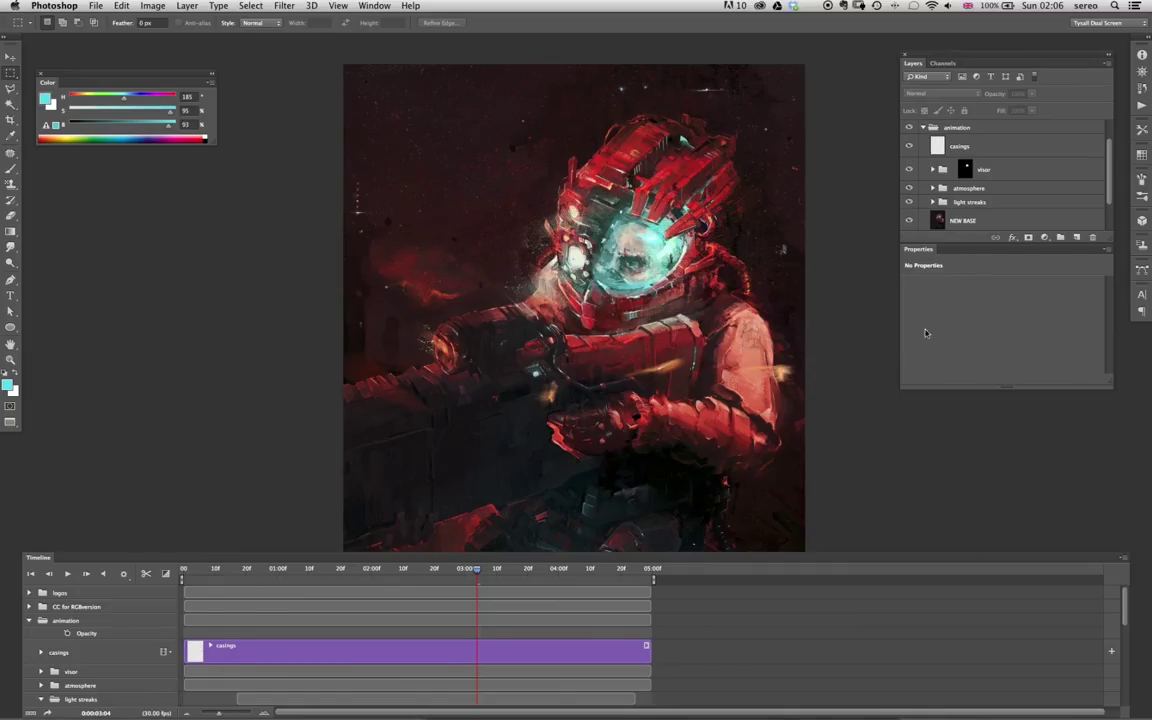
- Back in Photoshop, delete the atmosphere group with its contents and collapse the Timeline
click(1009, 190)
click(1090, 240)
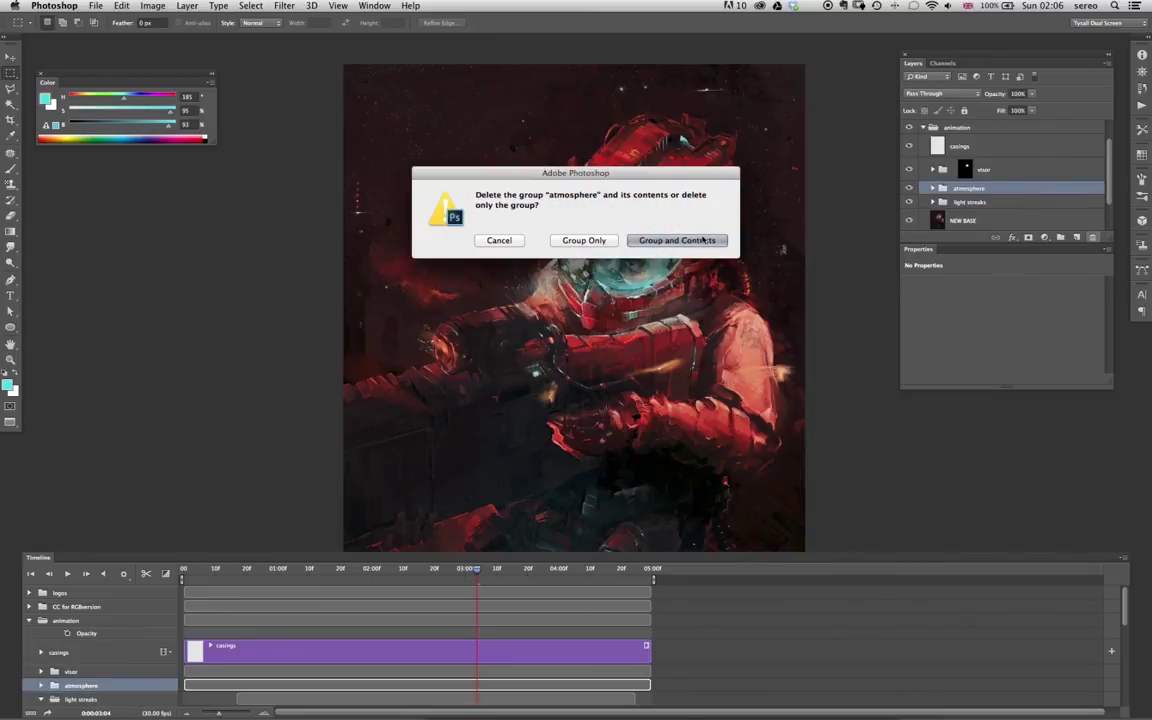
click(703, 241)
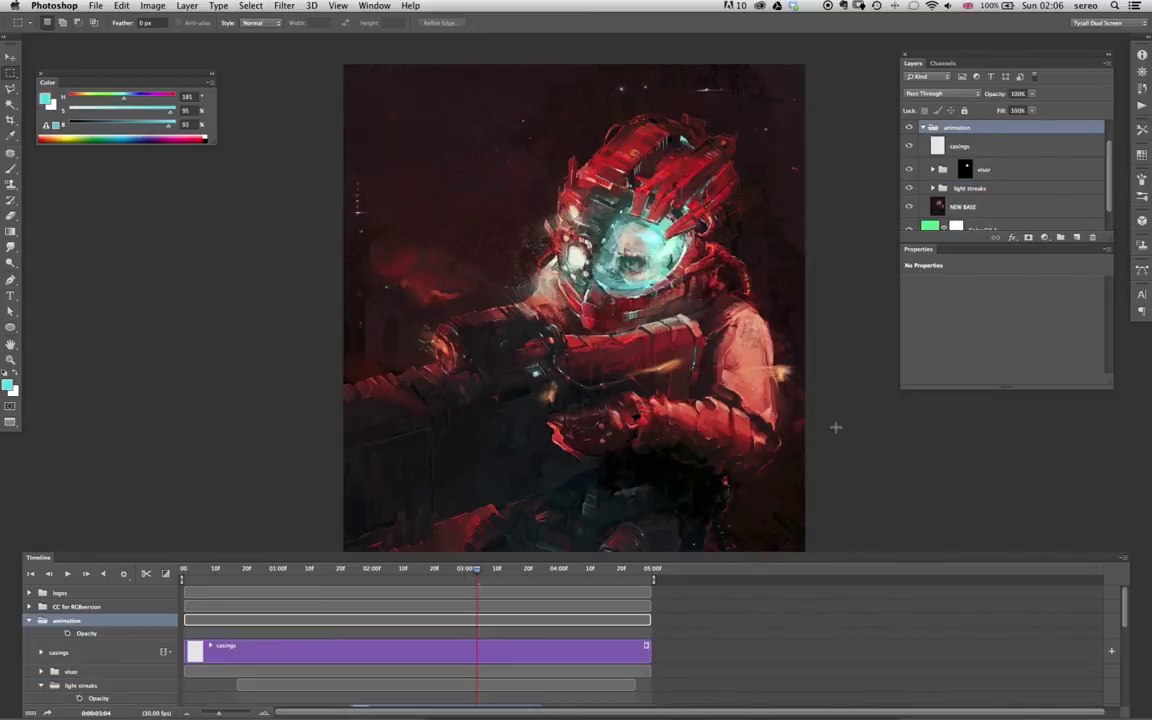
drag(825, 422, 767, 365)
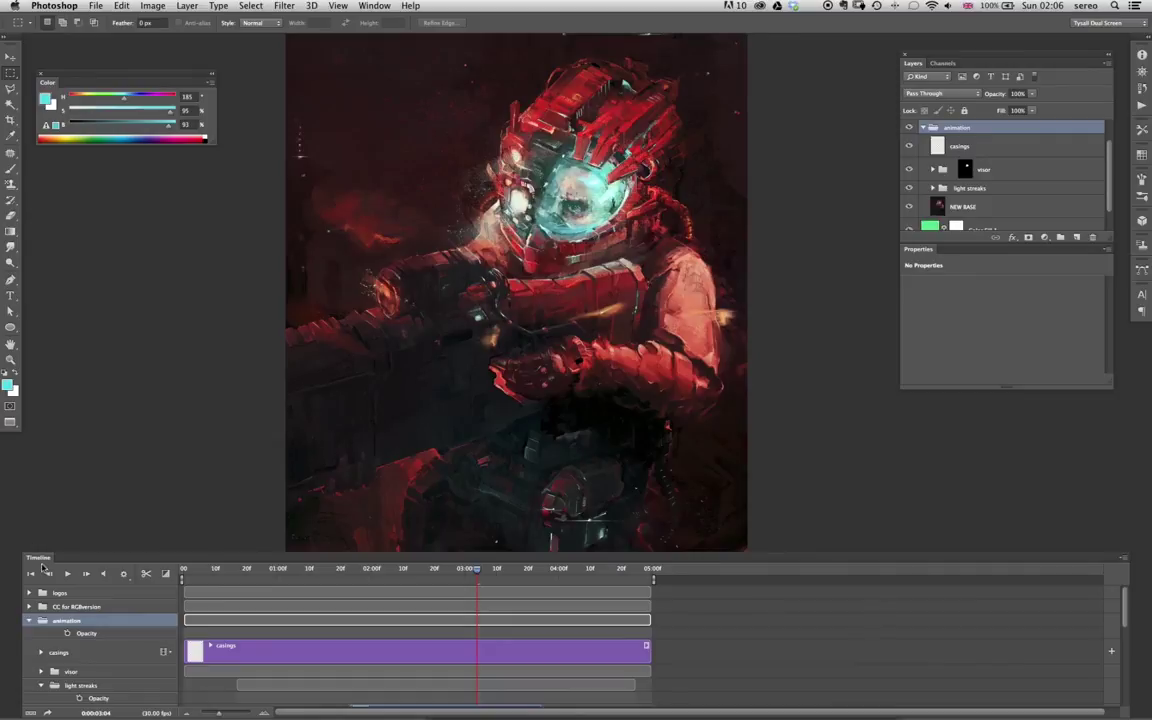
double_click(41, 559)
drag(698, 400, 682, 444)
scroll(696, 420, left, 1)
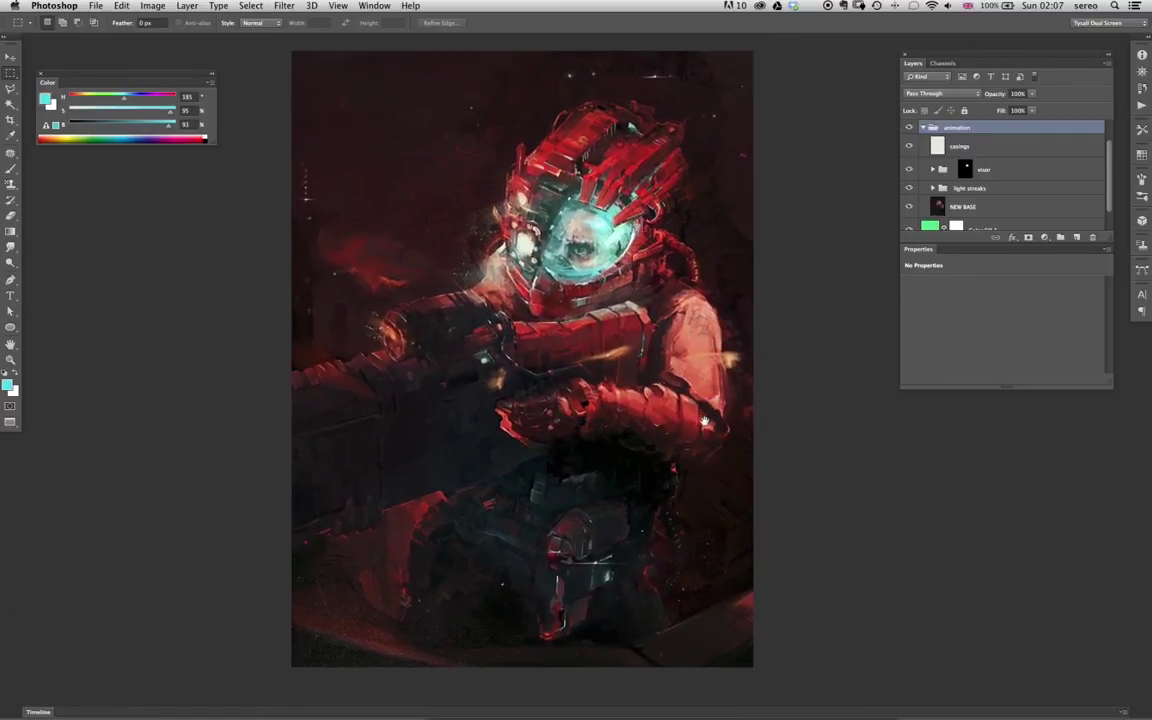
- Delete the visor group's mask and the group with its contents, and collapse the animation group
click(1018, 177)
click(1092, 238)
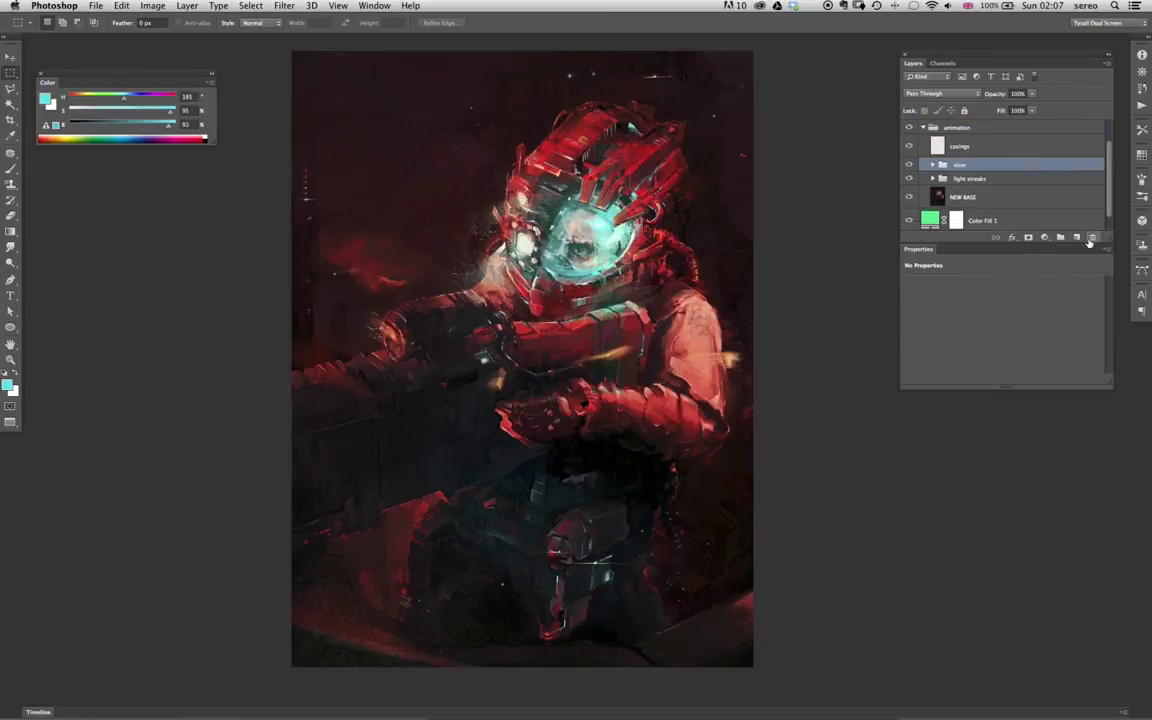
click(1093, 238)
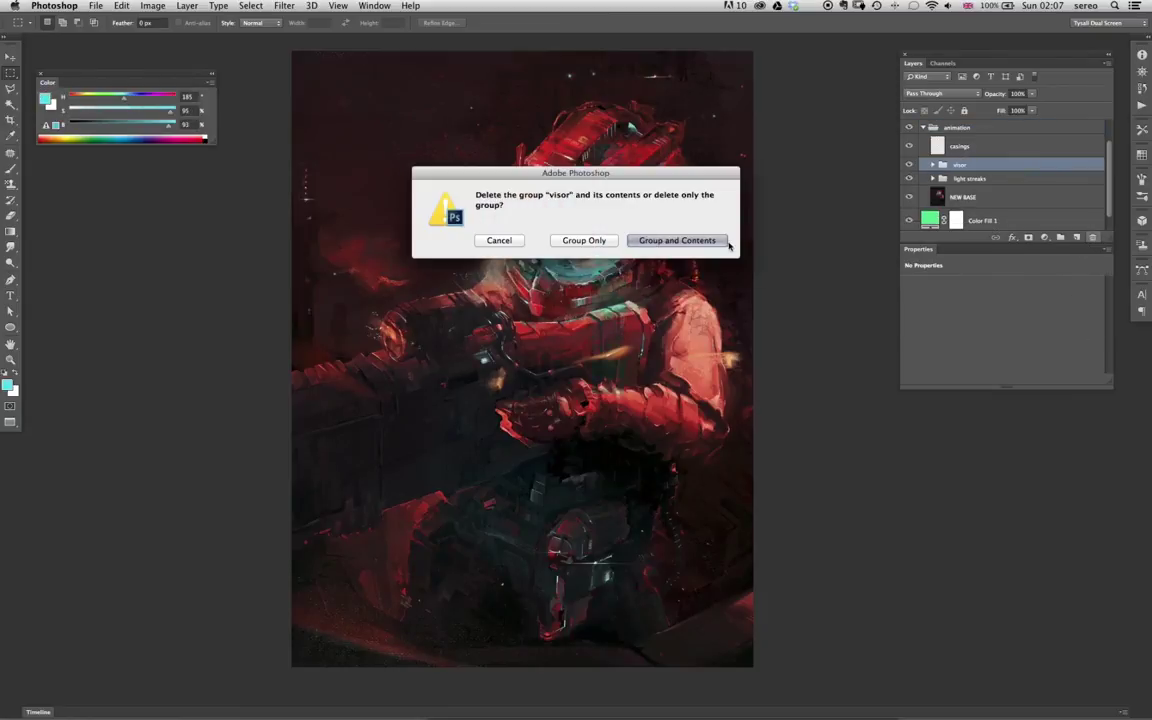
click(658, 232)
drag(816, 386, 799, 395)
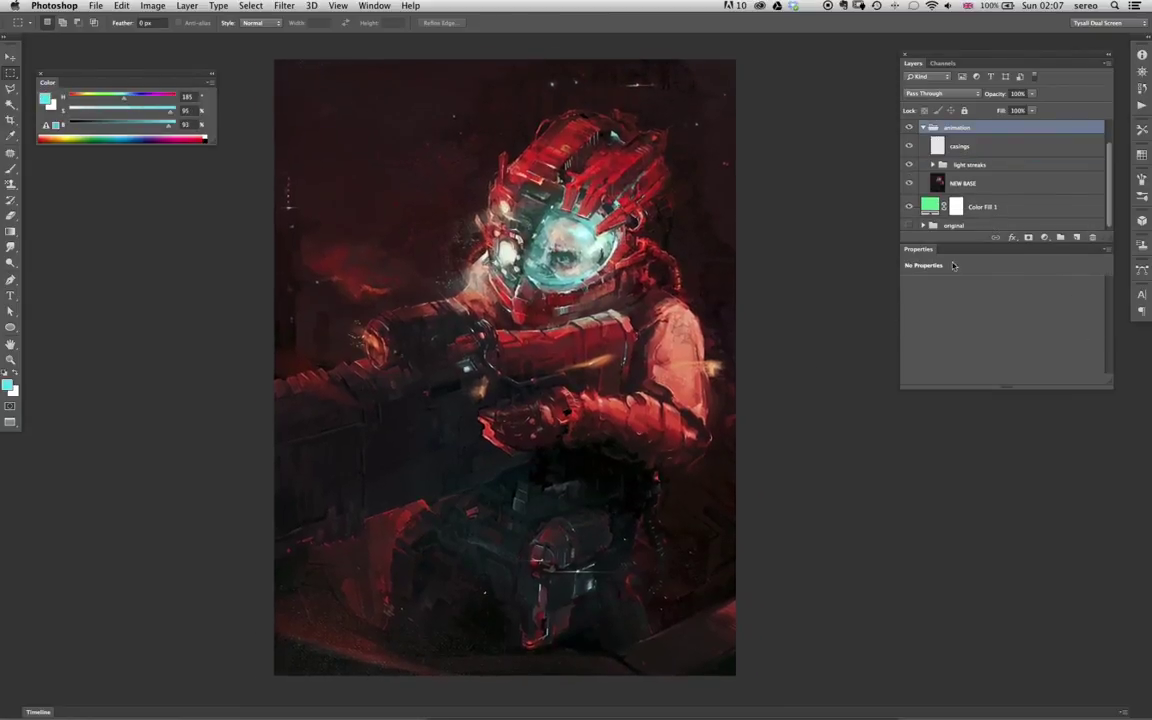
click(924, 129)
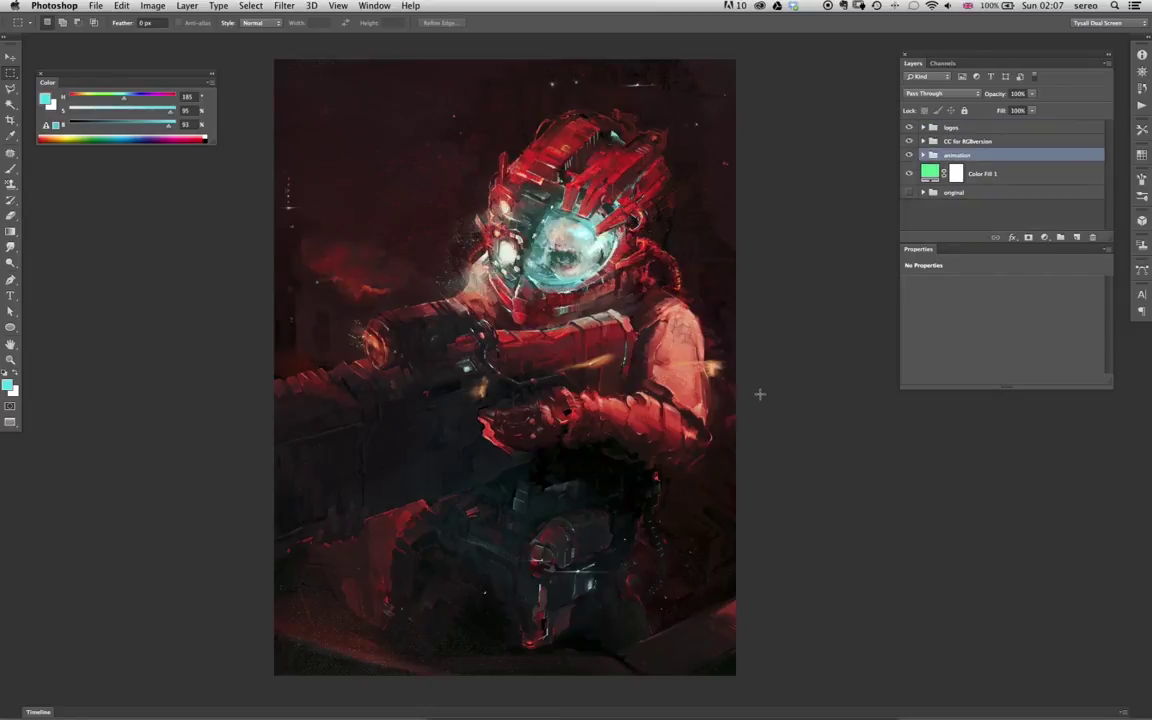
- Resize the image to 25 percent of its current width and height
key(super+alt+i)
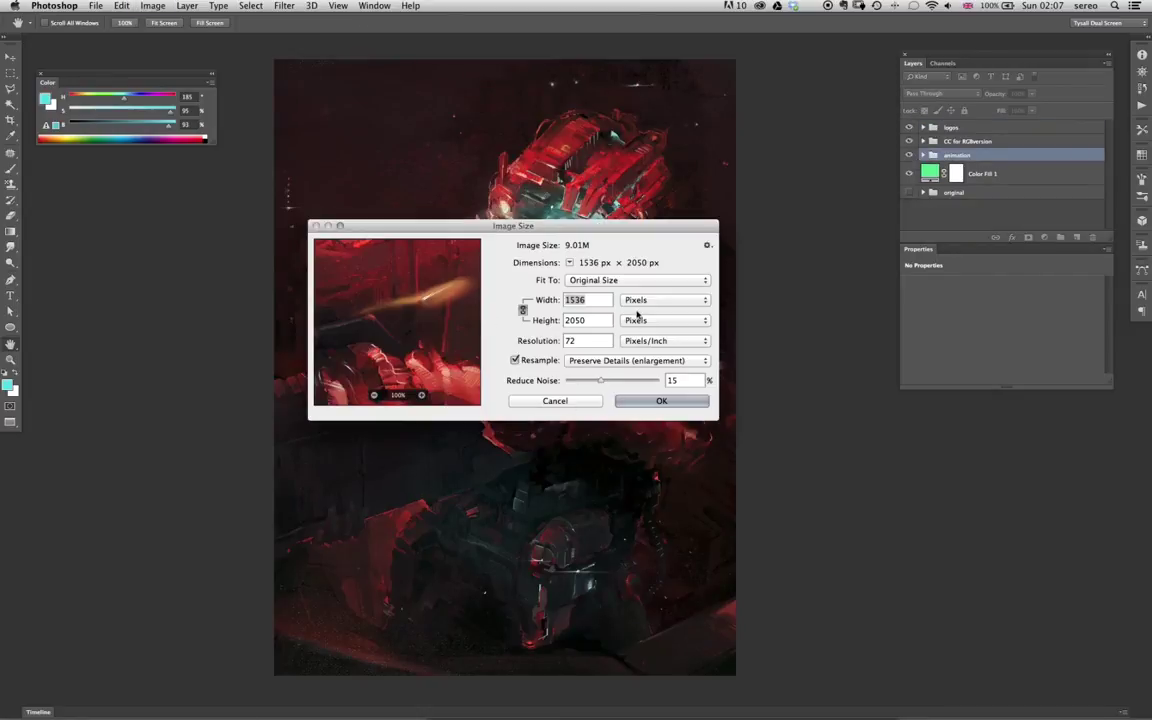
click(656, 302)
click(642, 289)
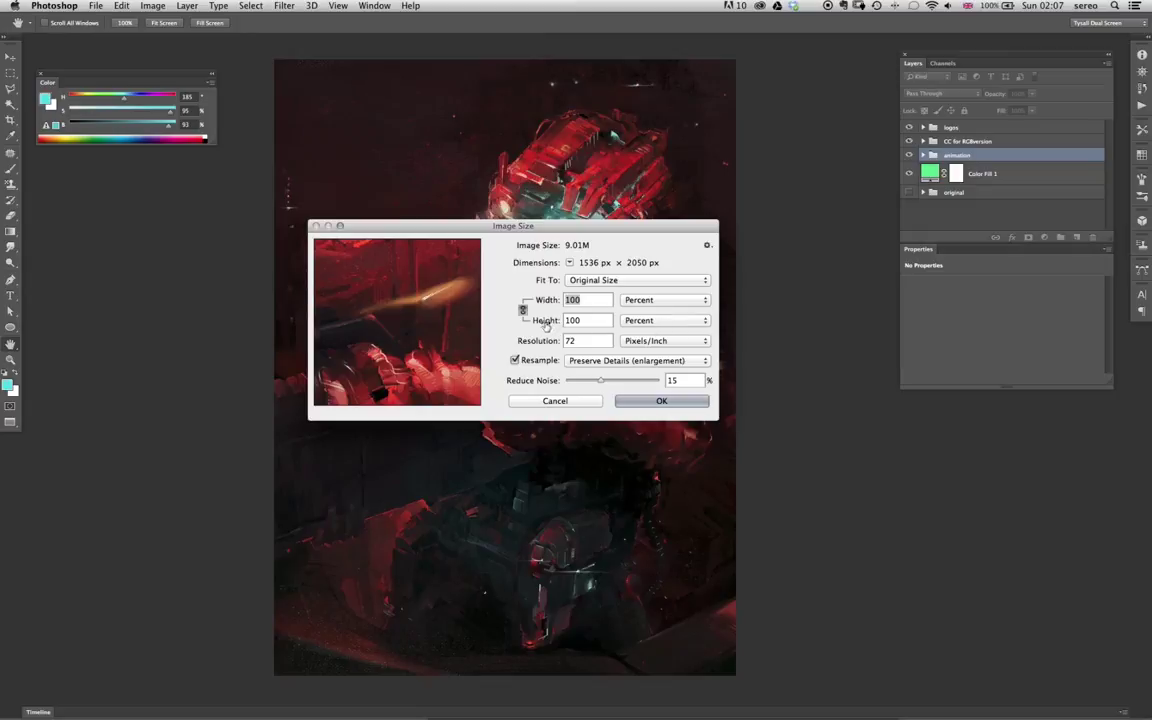
text(25)
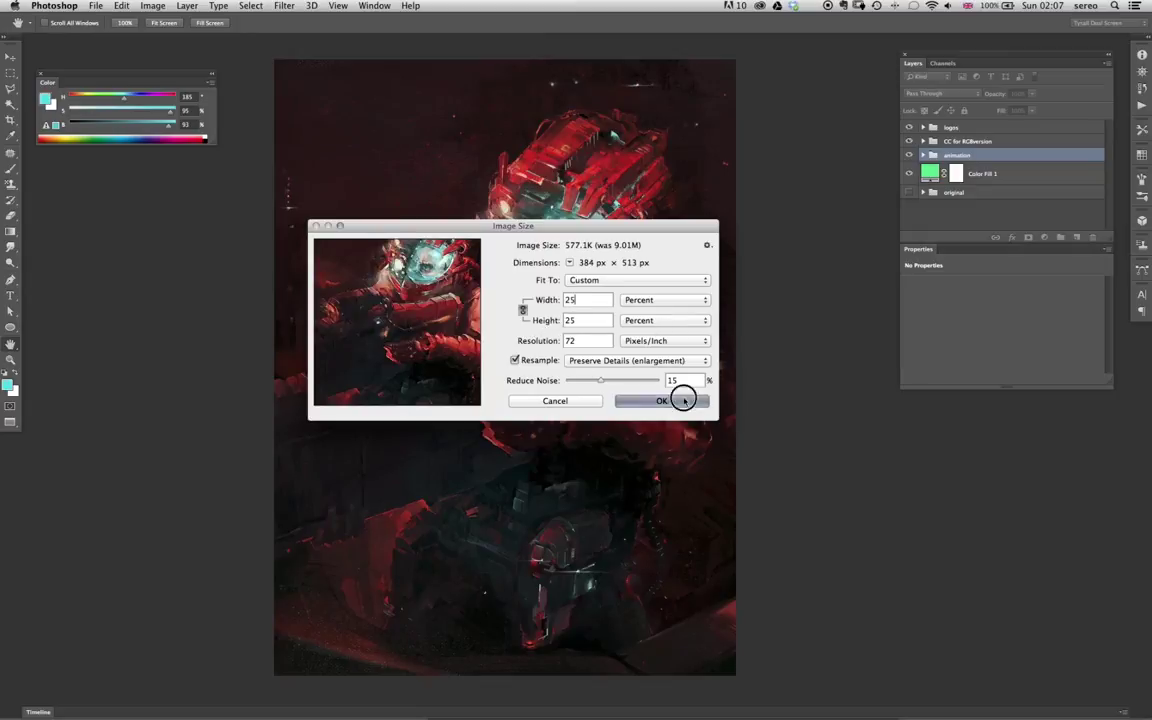
click(684, 399)
click(657, 253)
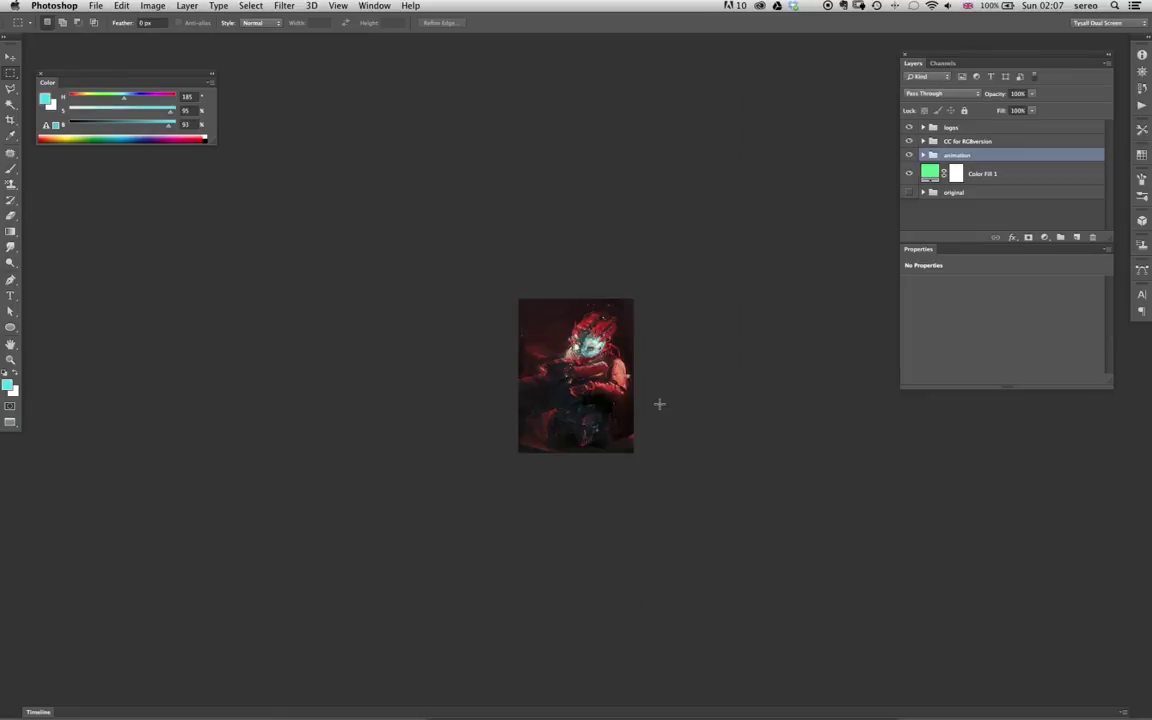
double_click(12, 361)
drag(682, 387, 629, 380)
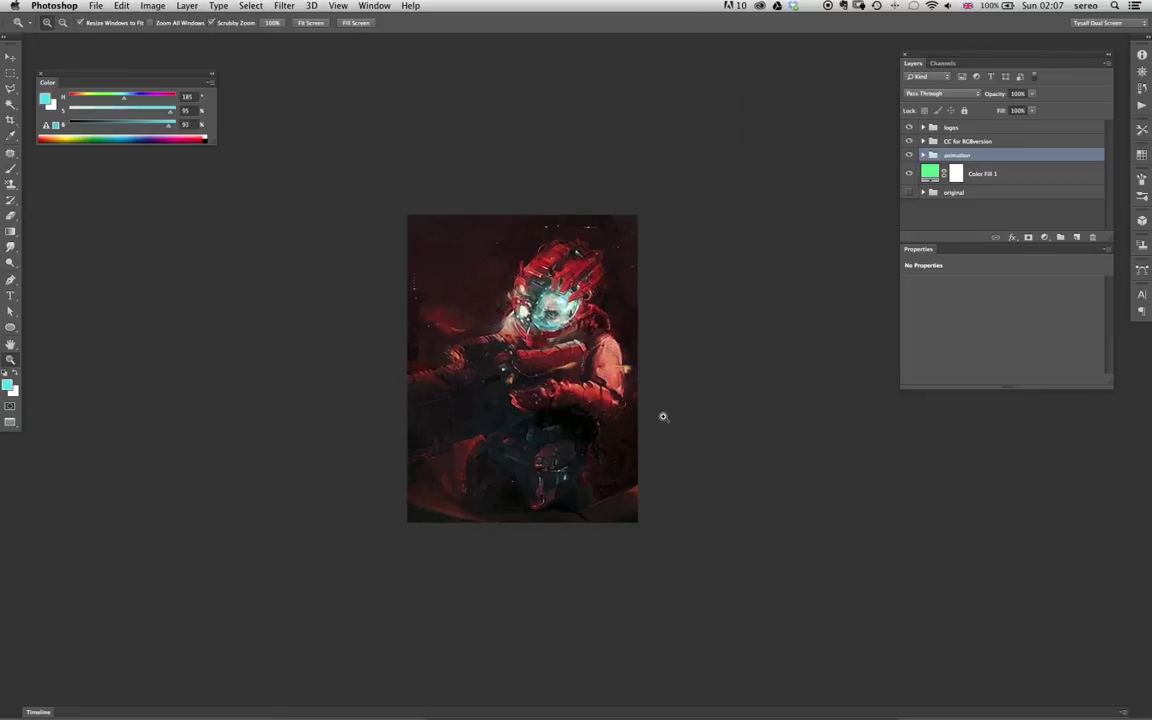
- Start a Save for Web export as a 128-color GIF, set its looping to Forever, and preview the animation
click(95, 5)
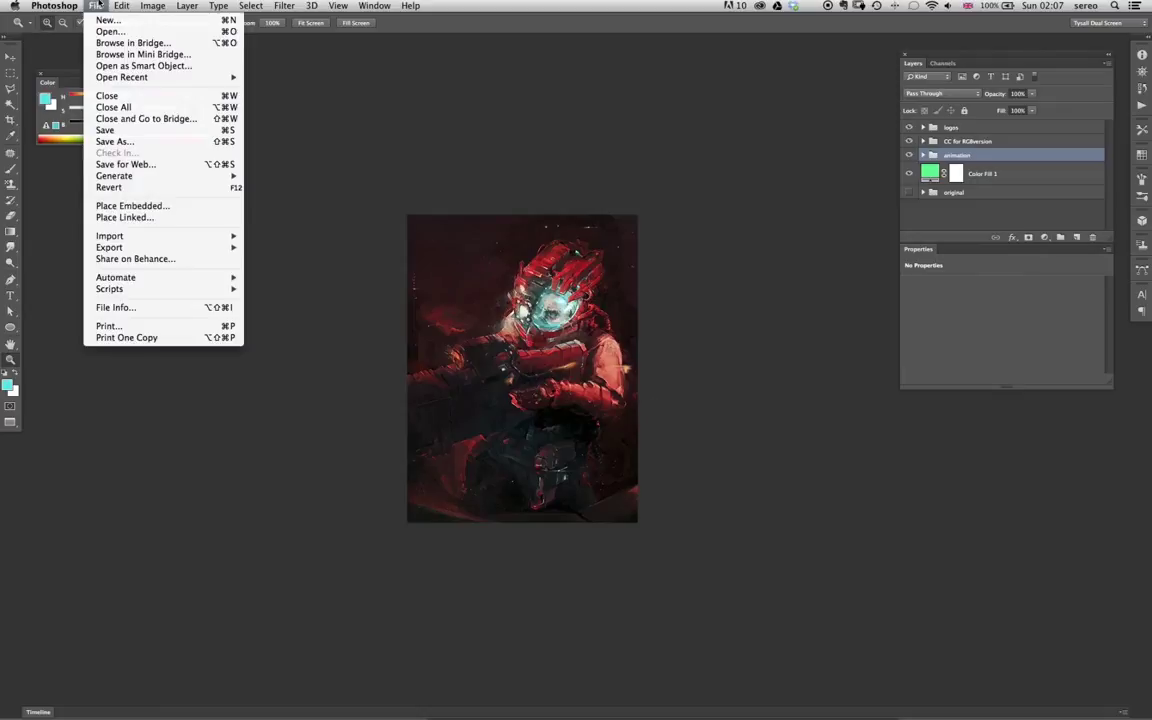
click(125, 160)
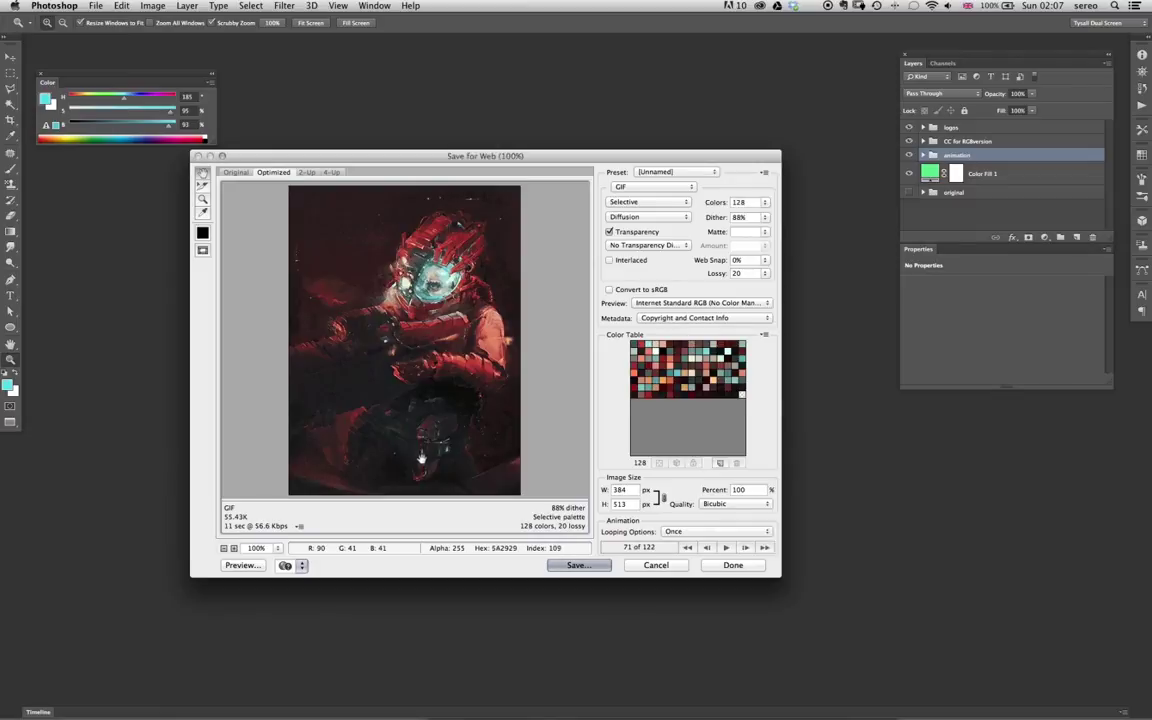
click(701, 532)
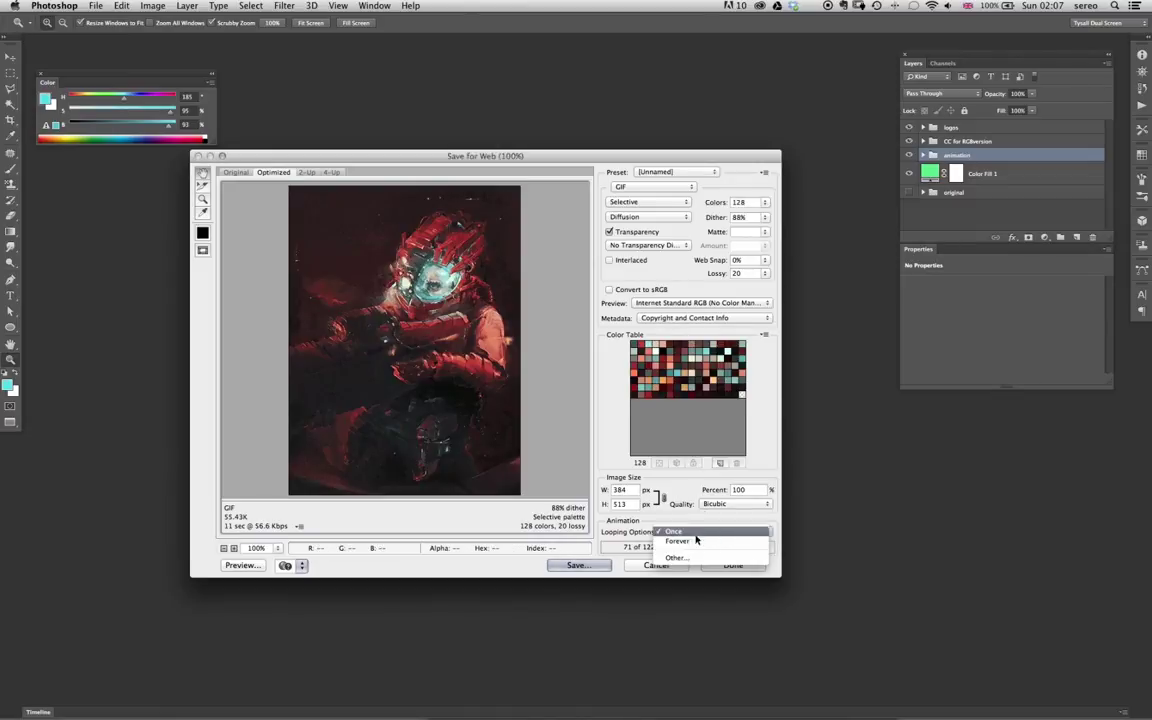
click(690, 545)
click(725, 548)
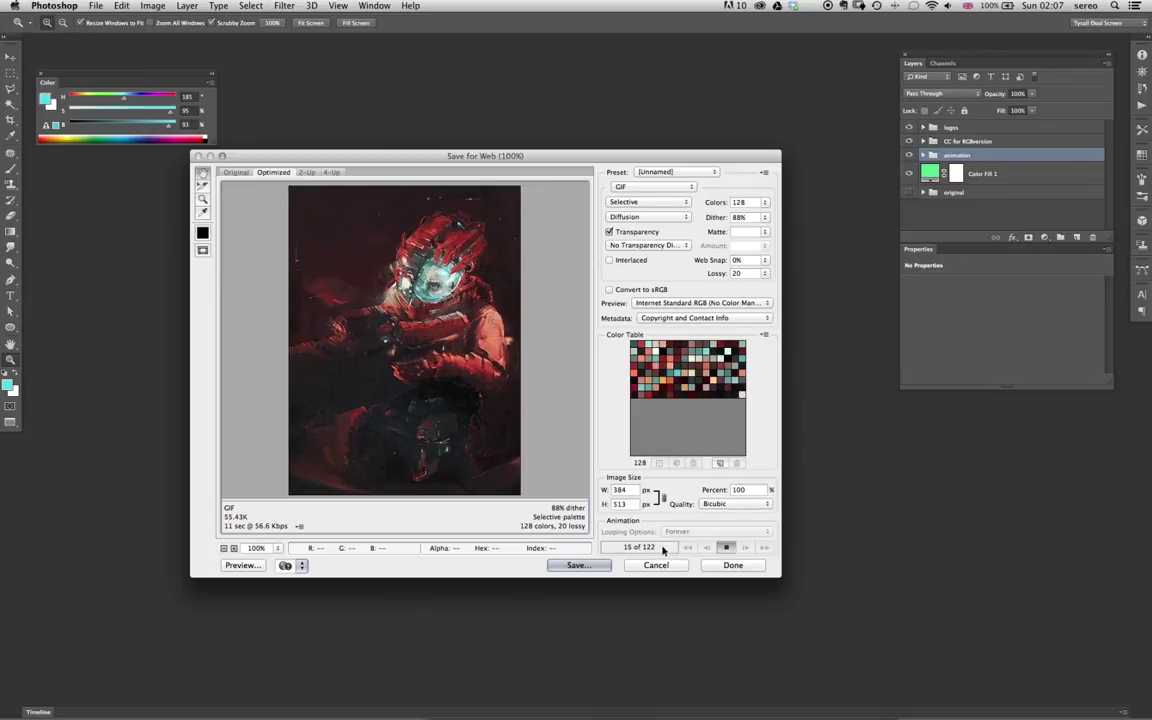
click(725, 547)
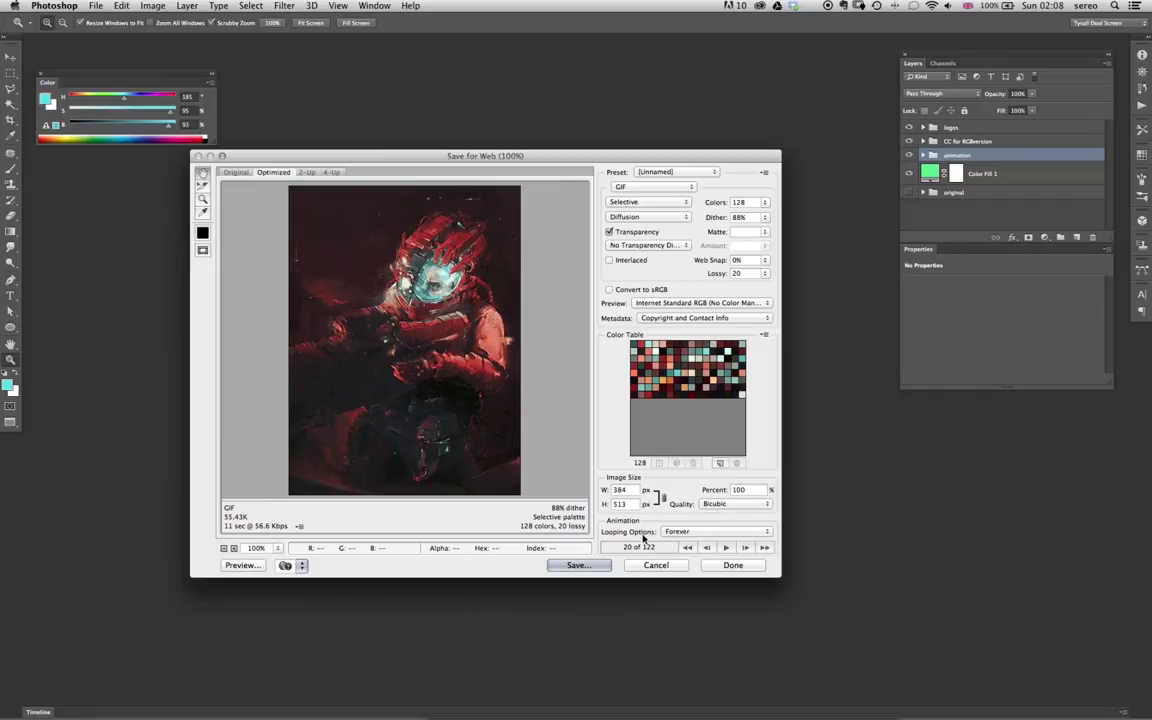
- Start saving the optimized GIF and choose the IFX_PS_Animation folder inside Illustration's Gone folder as the destination
click(579, 566)
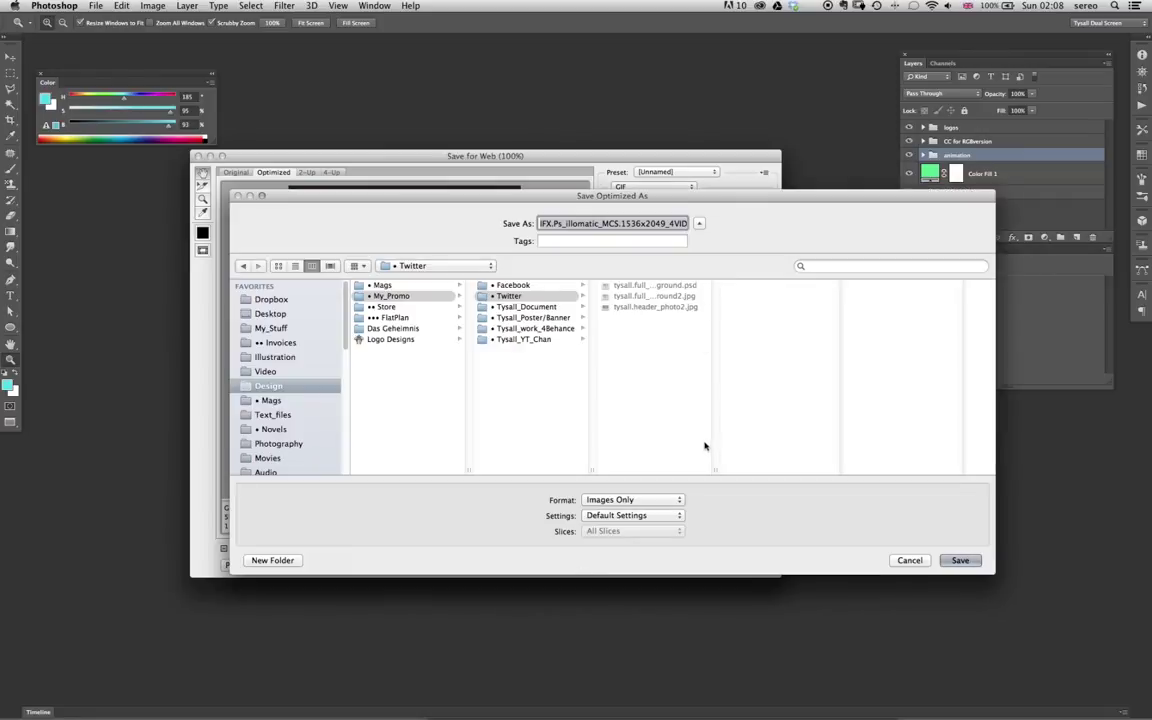
click(280, 358)
click(265, 371)
click(276, 357)
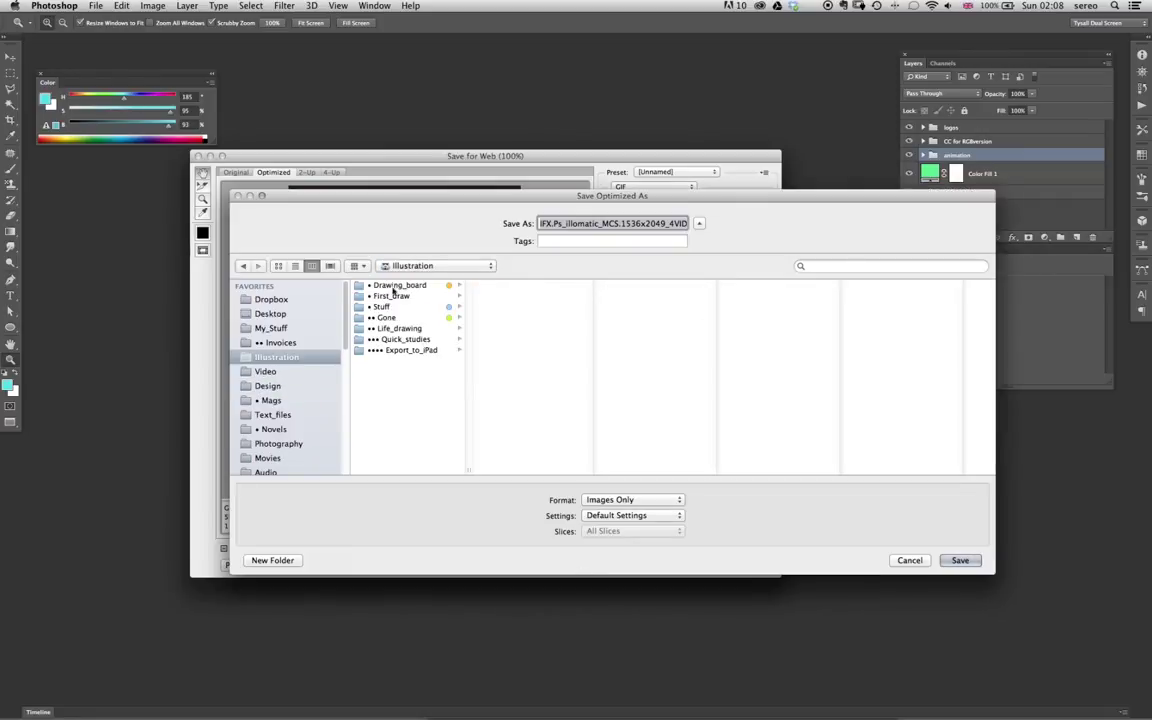
click(398, 285)
click(522, 318)
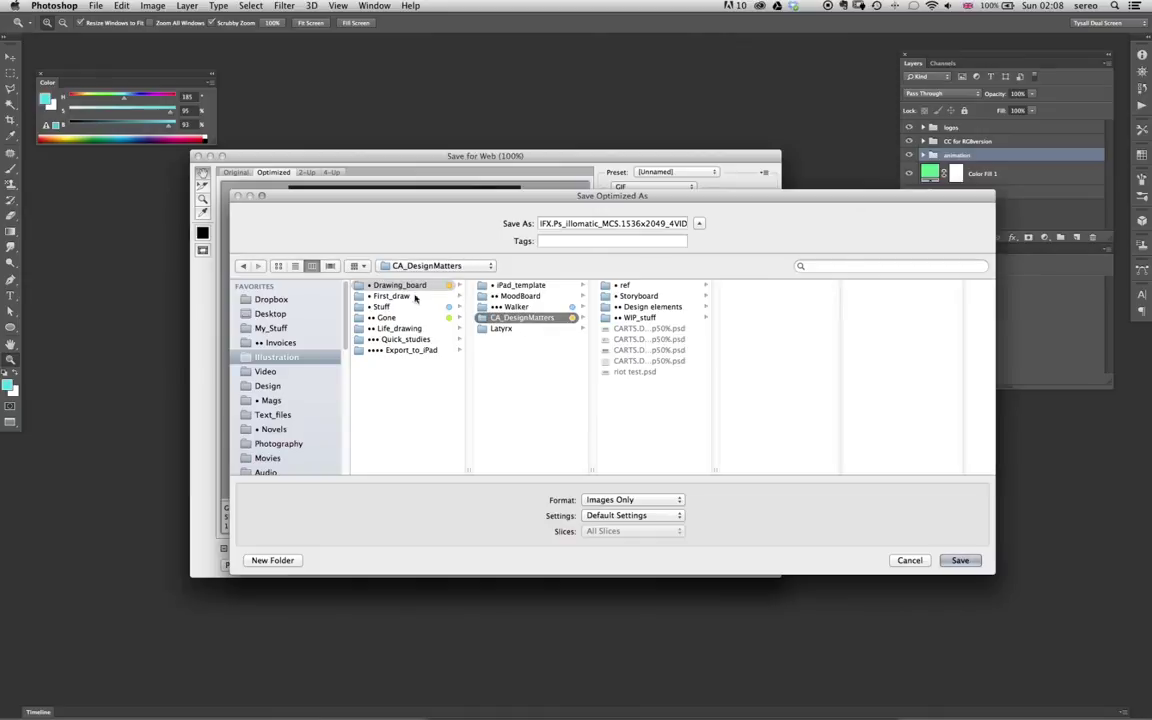
click(386, 317)
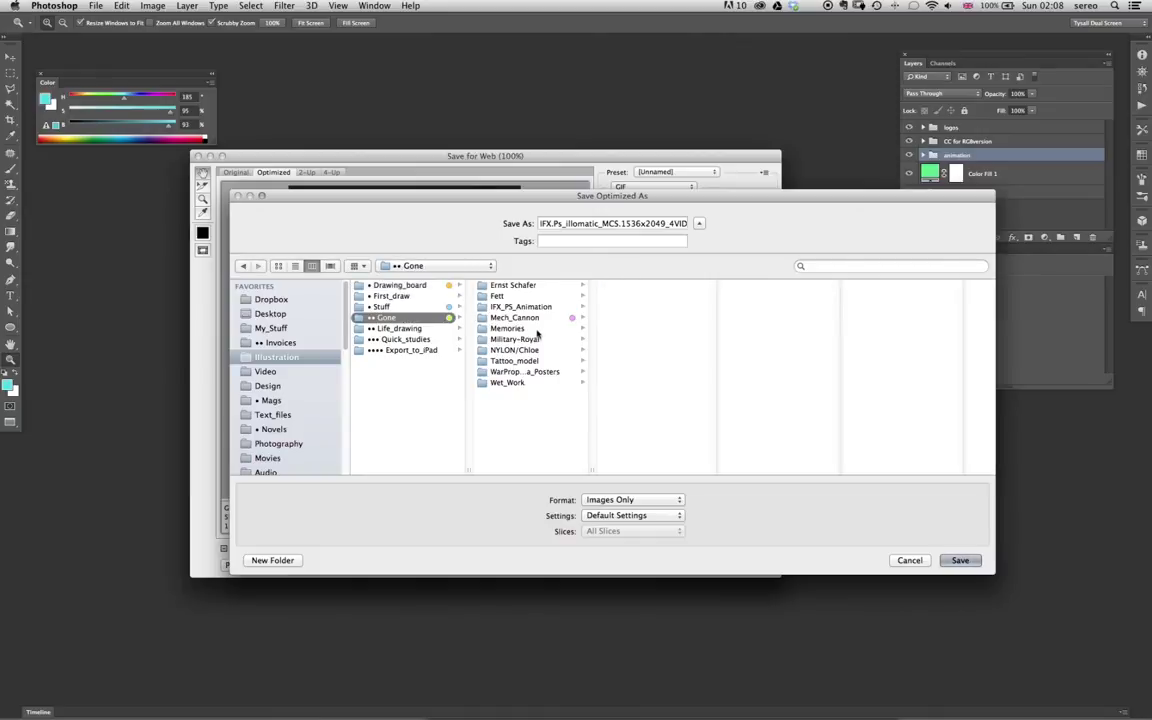
click(522, 307)
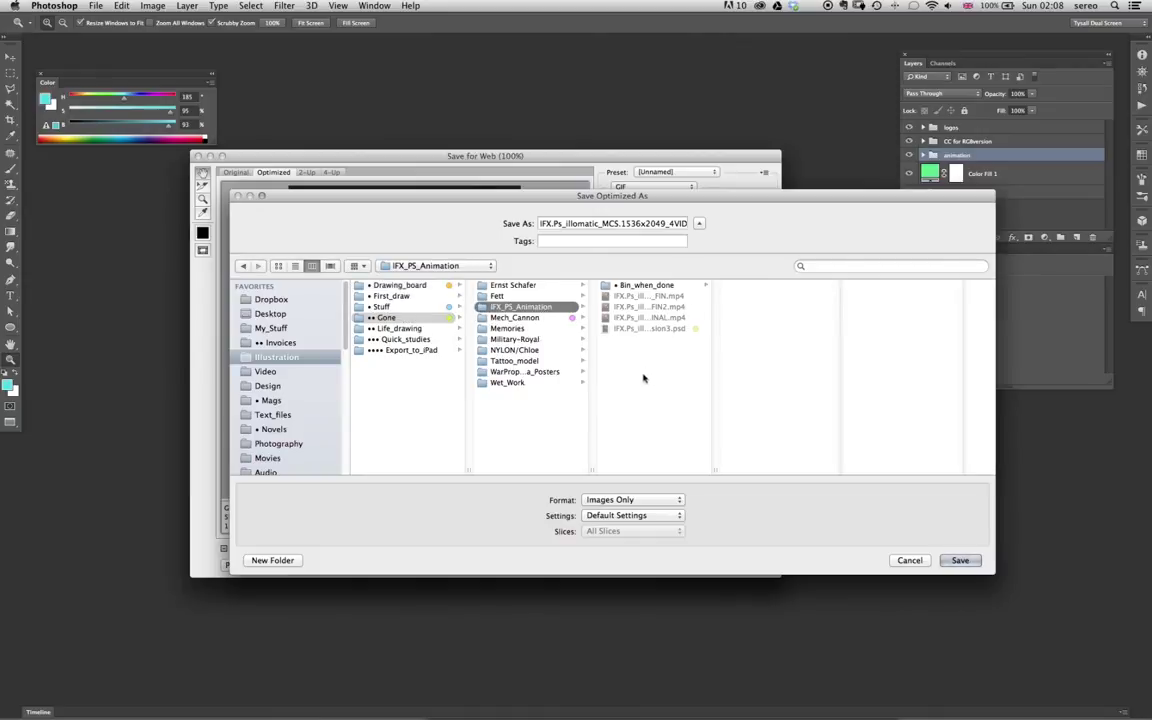
- Name the optimized file IFX.Ps_illomatic_MCS.1536x2049_FIN.gif and save it
click(684, 224)
key(Down)
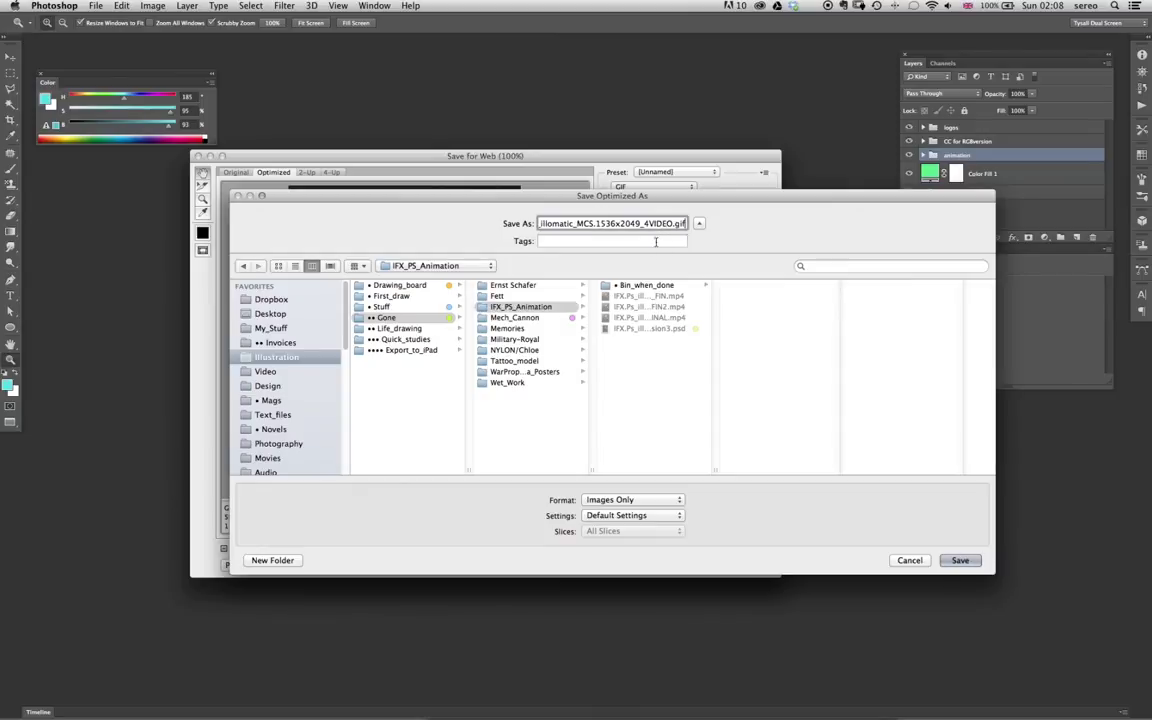
drag(674, 224, 645, 225)
text(FIN)
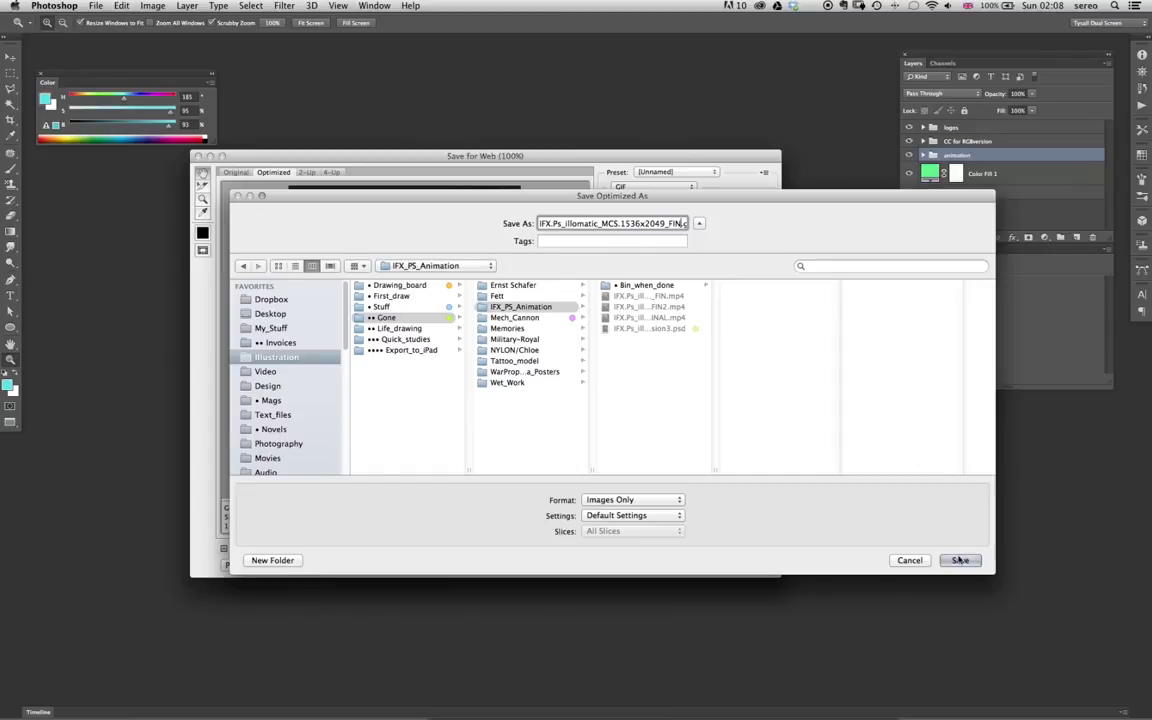
click(959, 559)
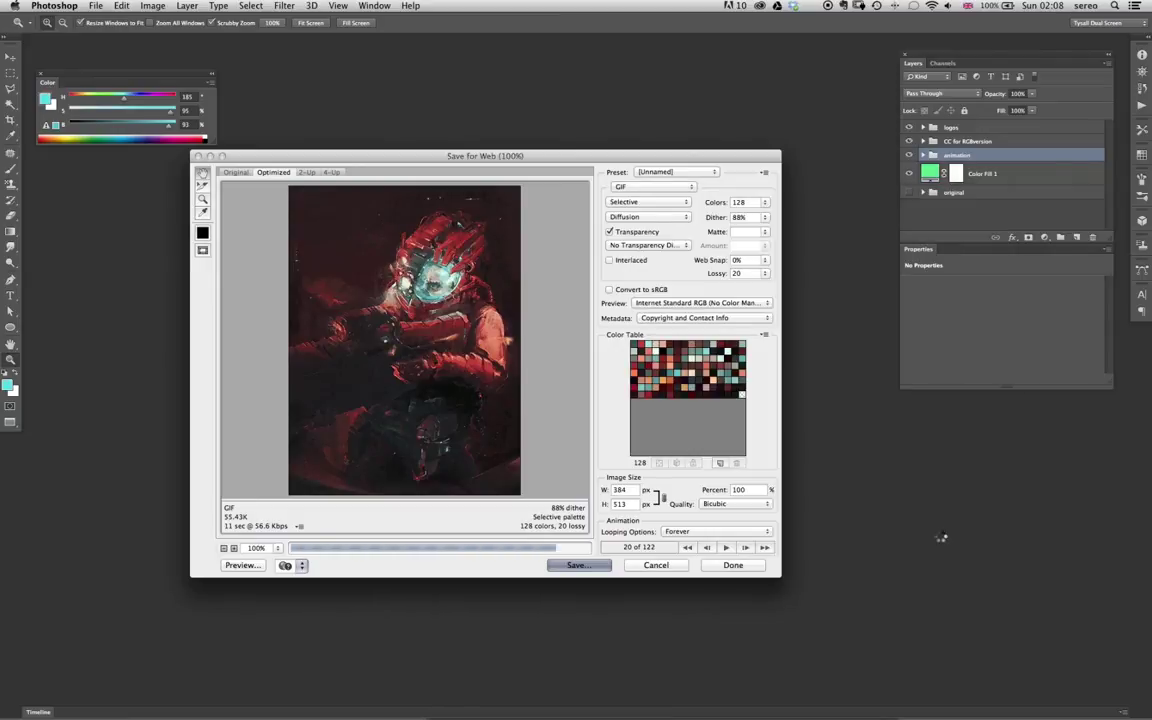
- In the Finder, preview the exported IFX.Ps_illomatic_MCS.1536x2049_FIN.gif file
key(super+Tab)
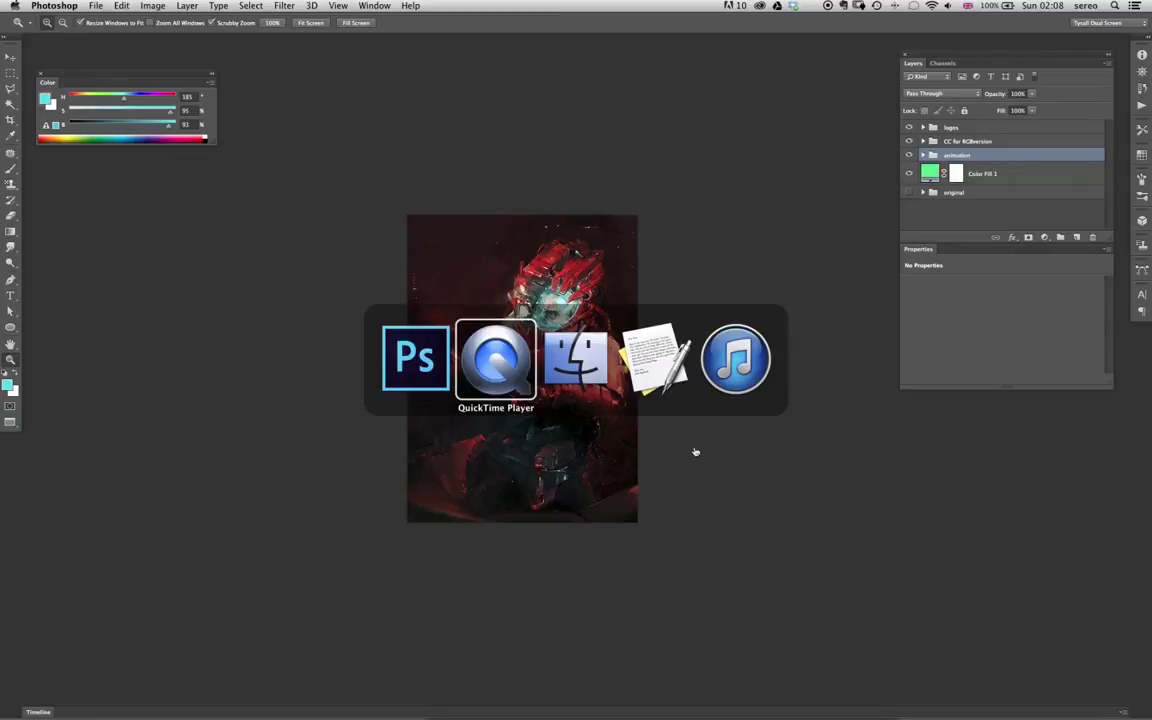
key(super+Tab)
click(449, 238)
click(519, 161)
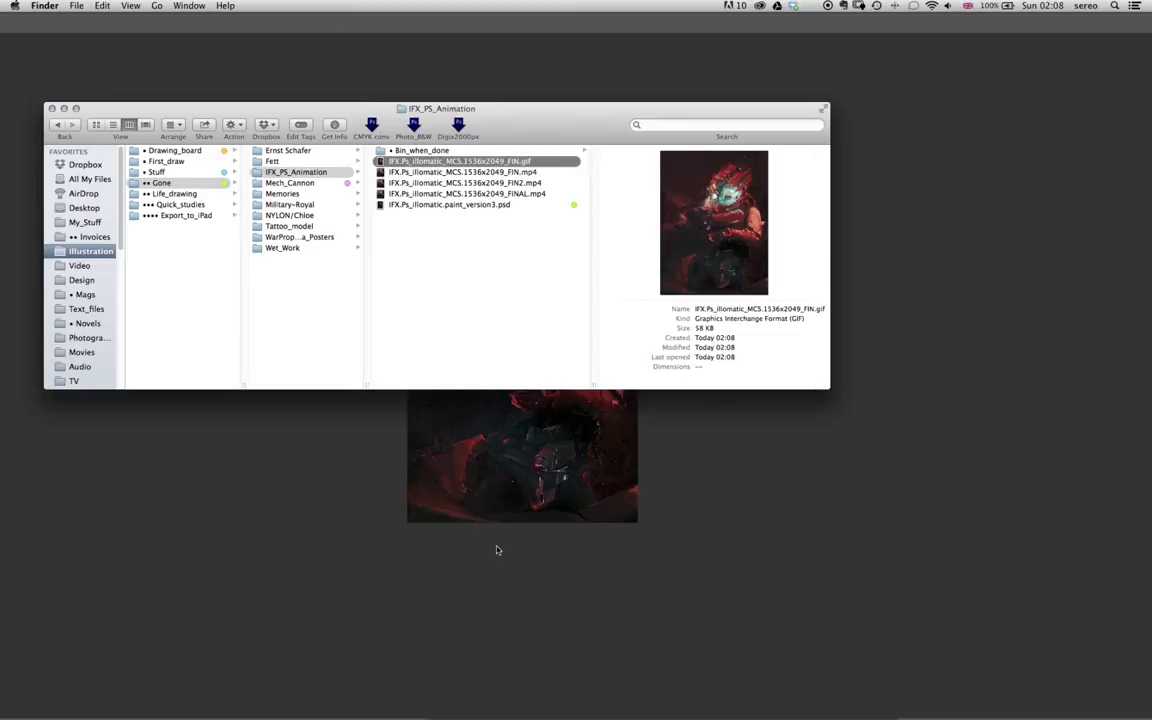
key(space)
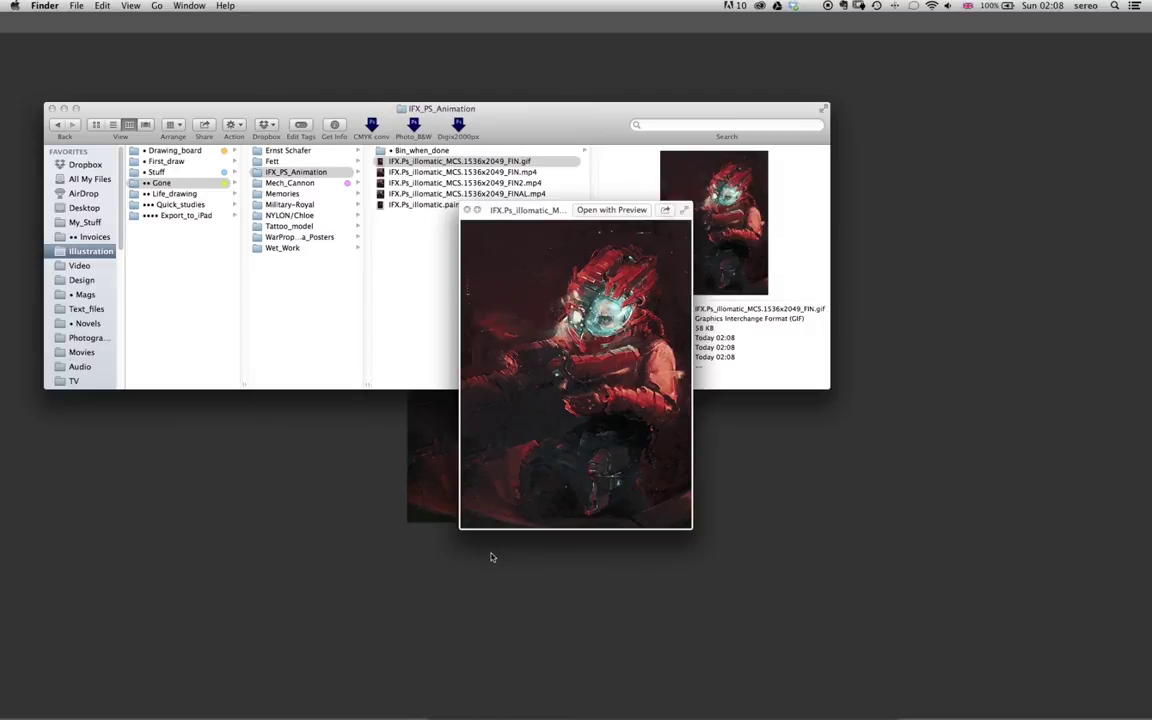
key(space)
- Launch Firefox and open IFX.Ps_illomatic_MCS.1536x2049_FIN.gif from the Finder in it to check the animation
key(super+Tab)
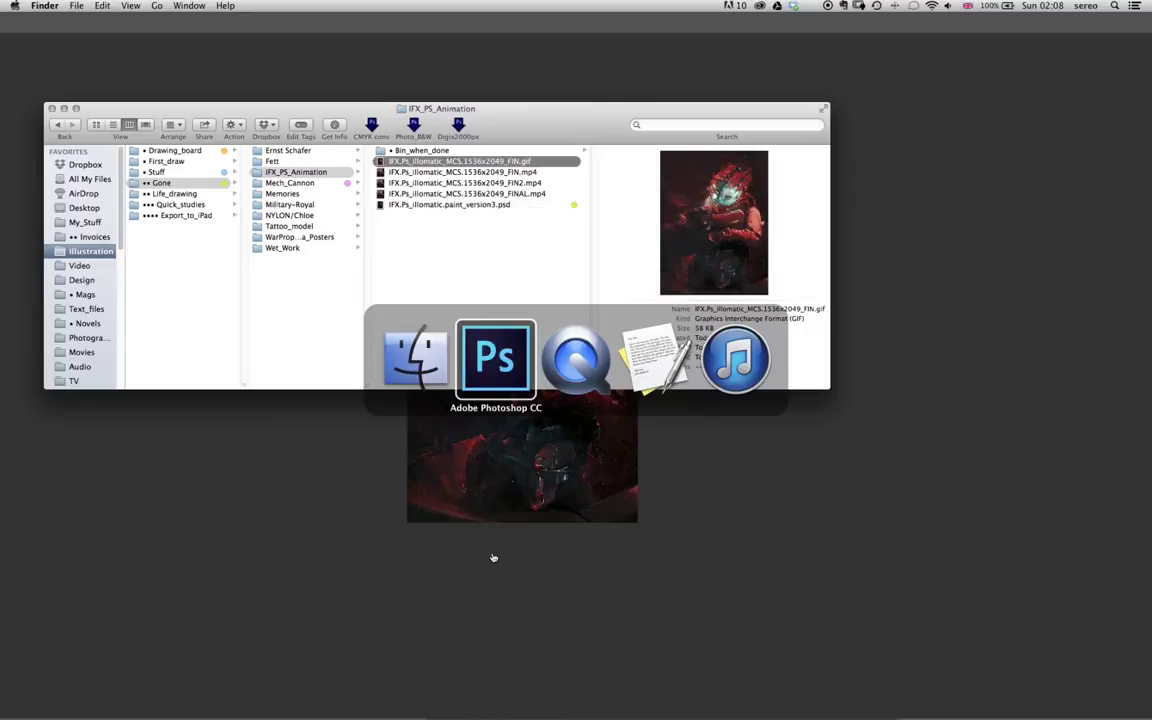
click(437, 324)
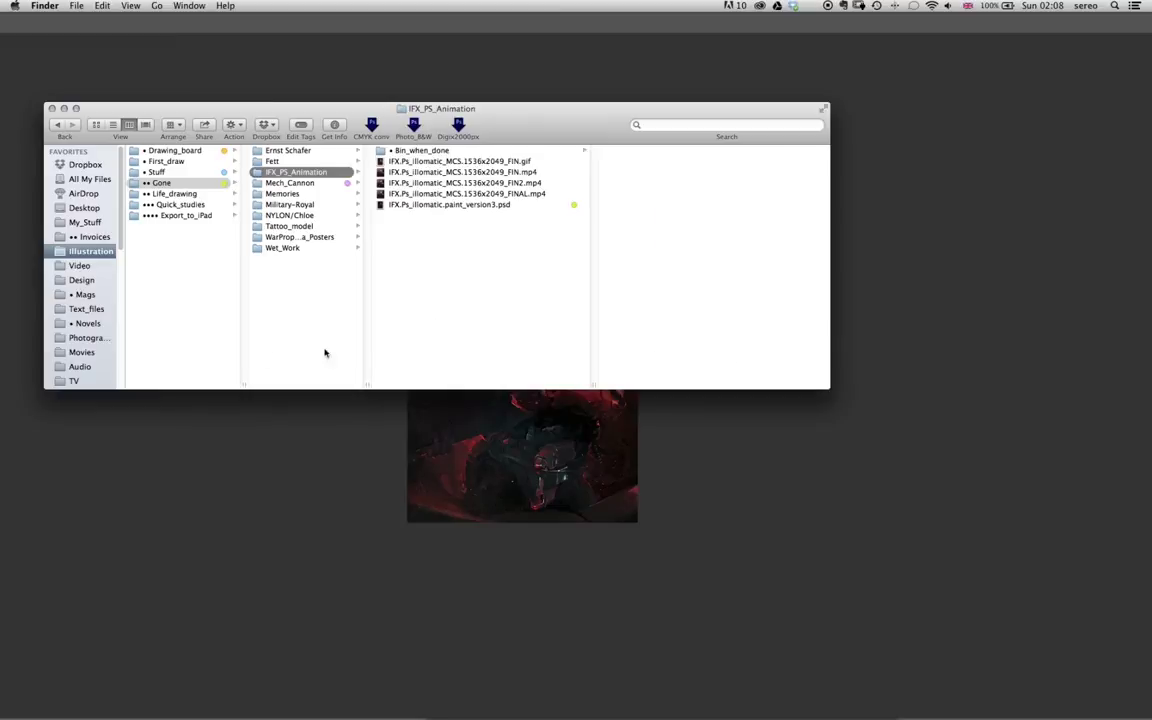
mouse_move(321, 717)
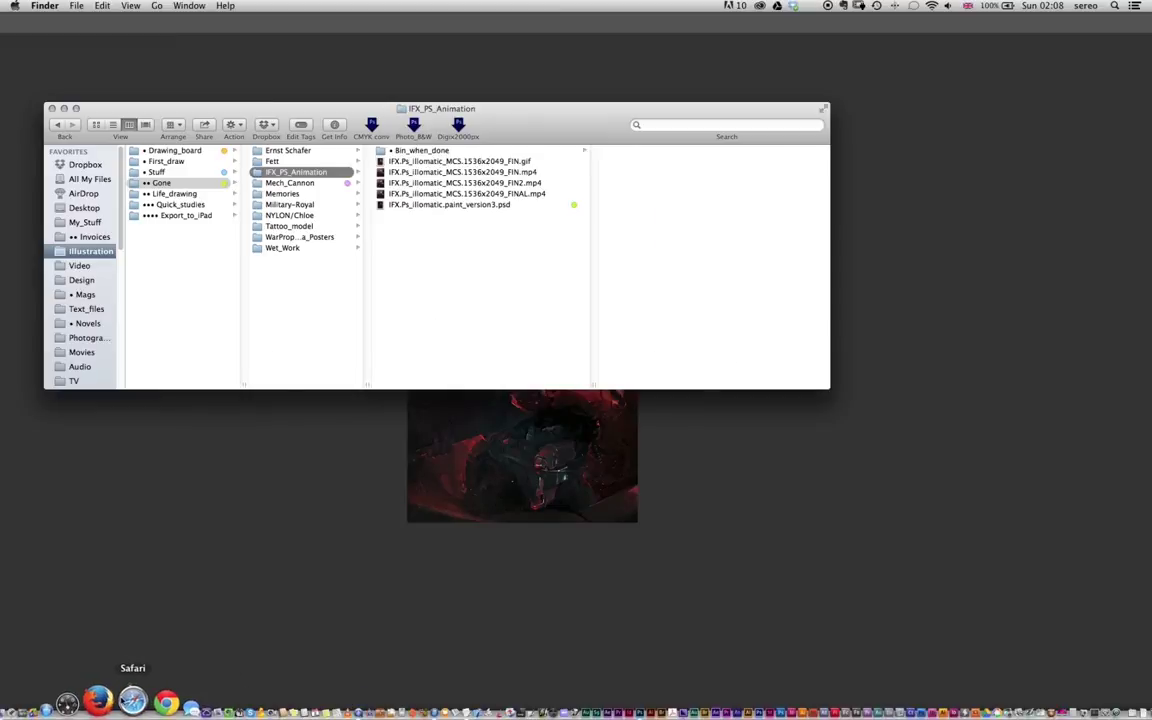
click(116, 700)
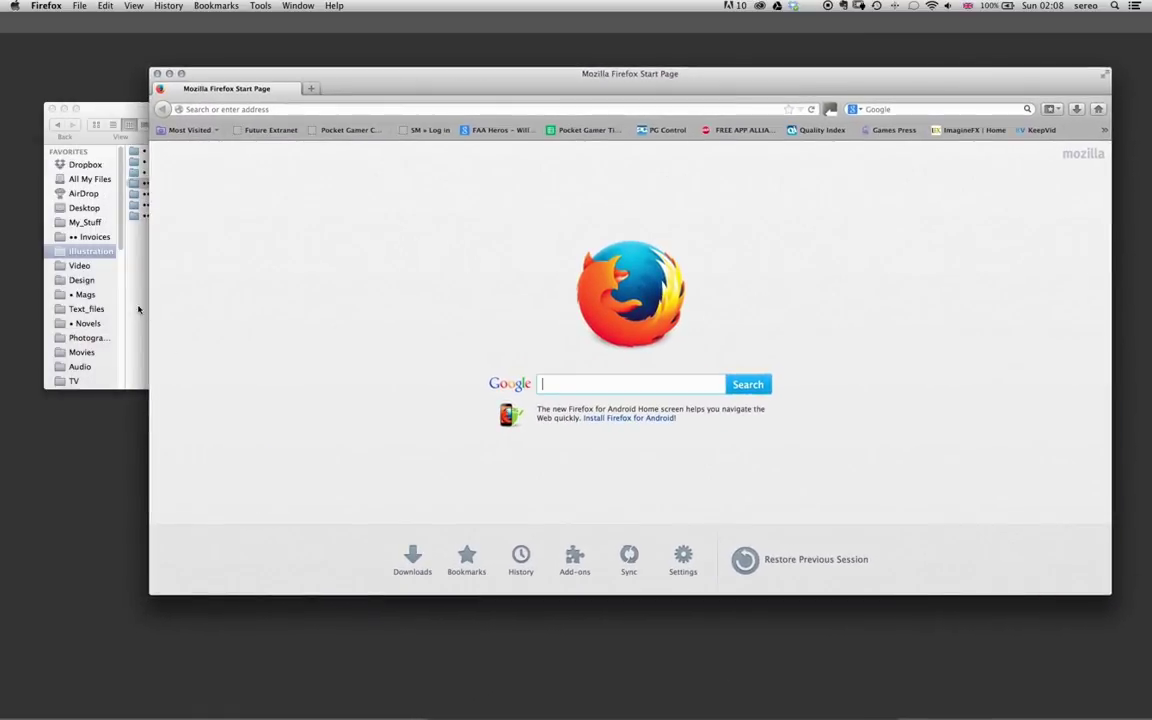
click(131, 358)
drag(558, 118, 508, 418)
drag(381, 466, 417, 288)
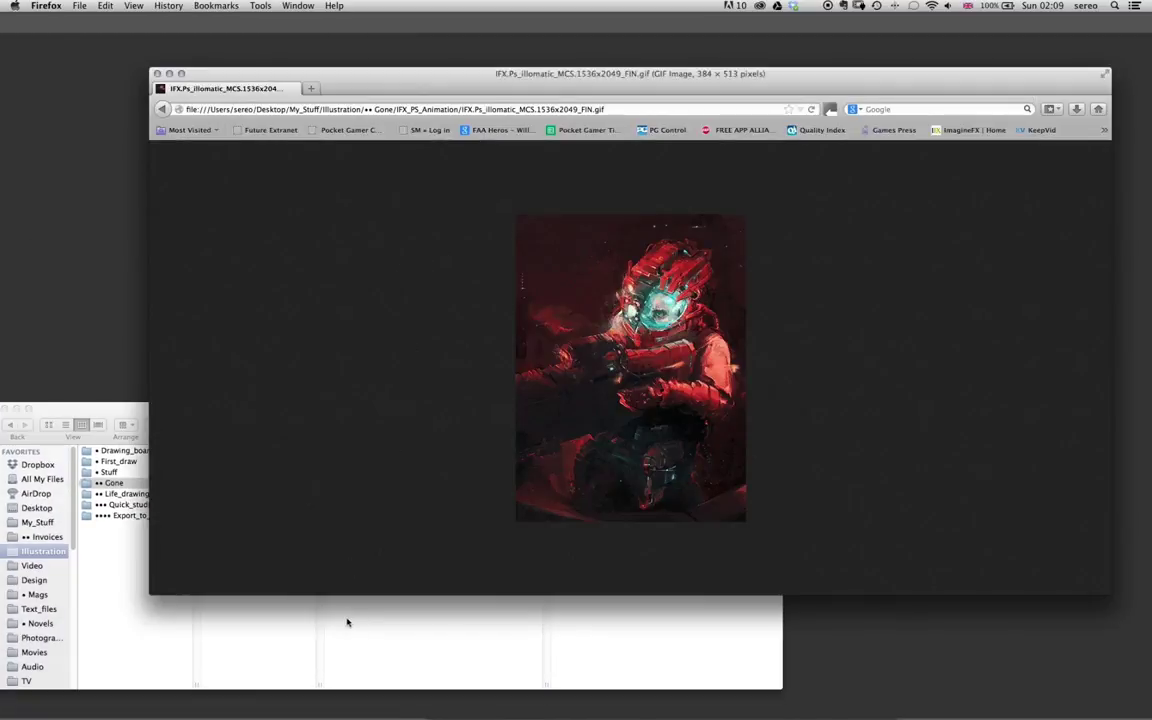